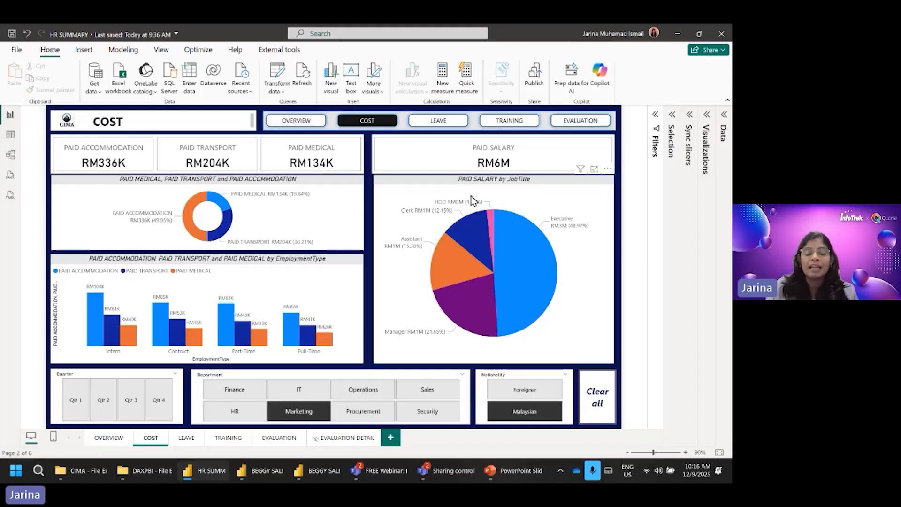
# Step: Compare paid costs on the COST page for the Finance, IT and Operations departments, and clear the department filter
pyautogui.moveTo(518, 241)
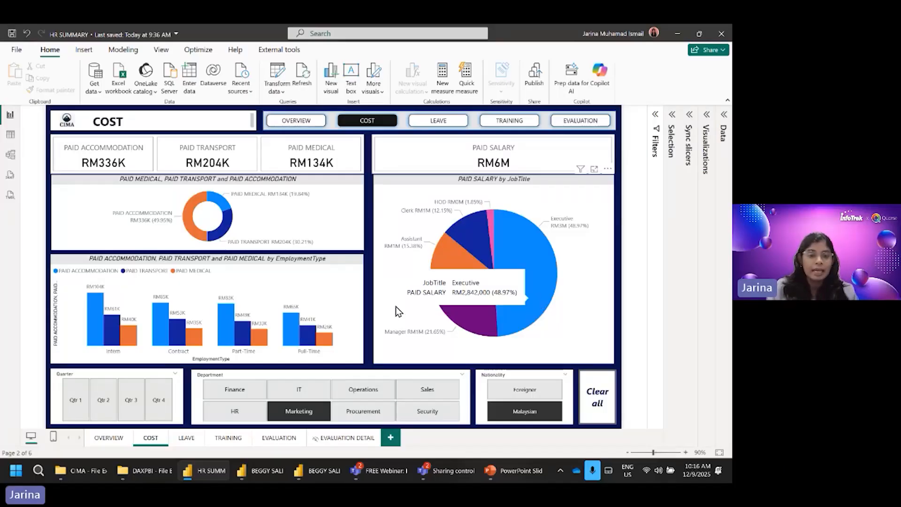
pyautogui.moveTo(98, 305)
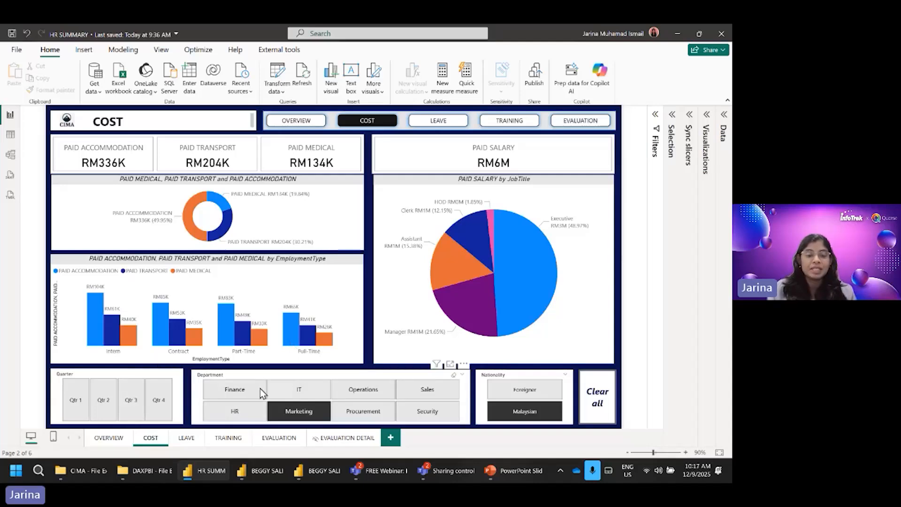
pyautogui.click(243, 393)
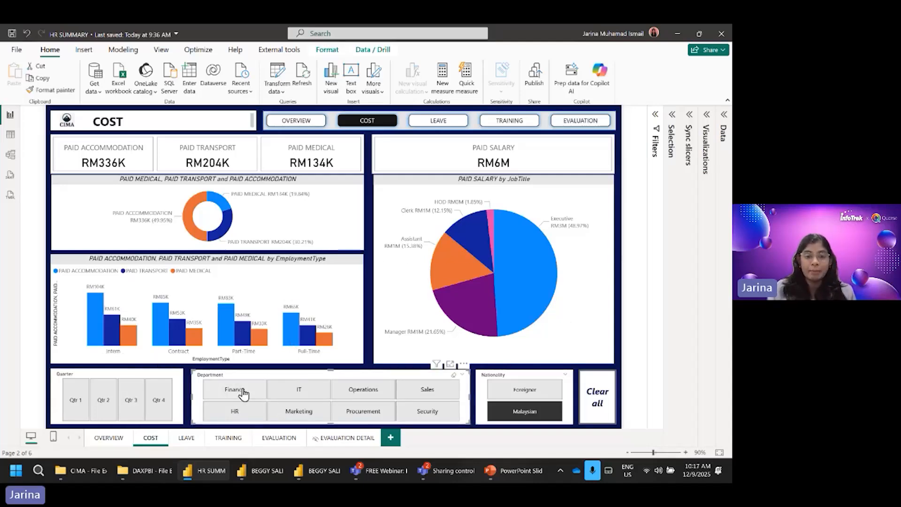
pyautogui.click(300, 393)
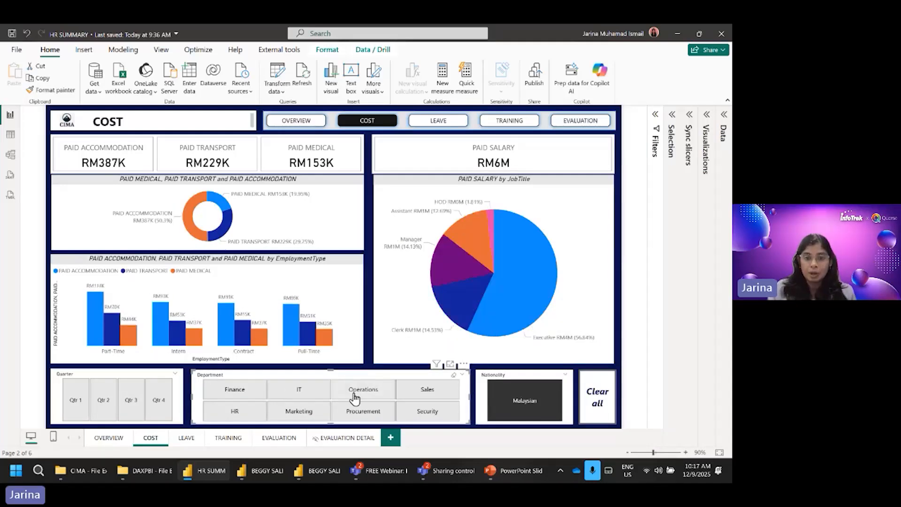
pyautogui.click(355, 395)
pyautogui.click(376, 397)
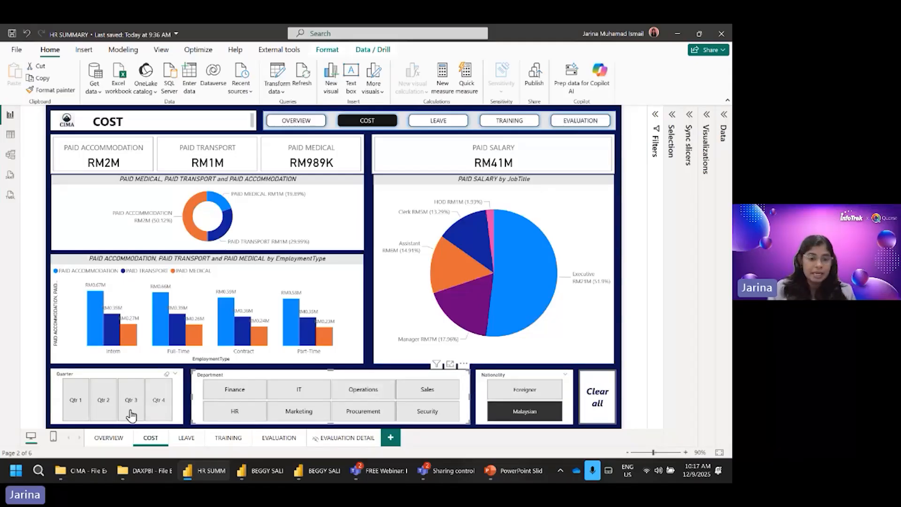
# Step: View the costs for Qtr 1, Qtr 2, Qtr 3 and Qtr 4 in turn, and clear the quarter filter
pyautogui.click(74, 411)
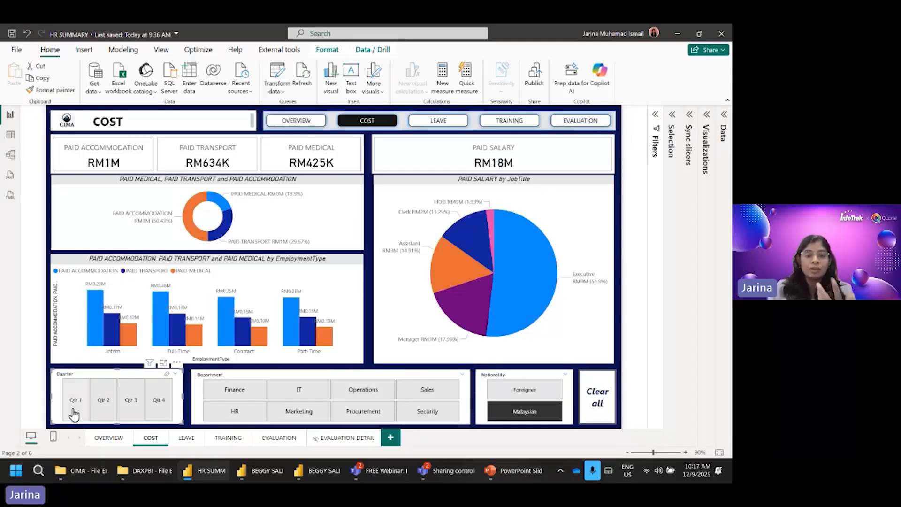
pyautogui.click(102, 412)
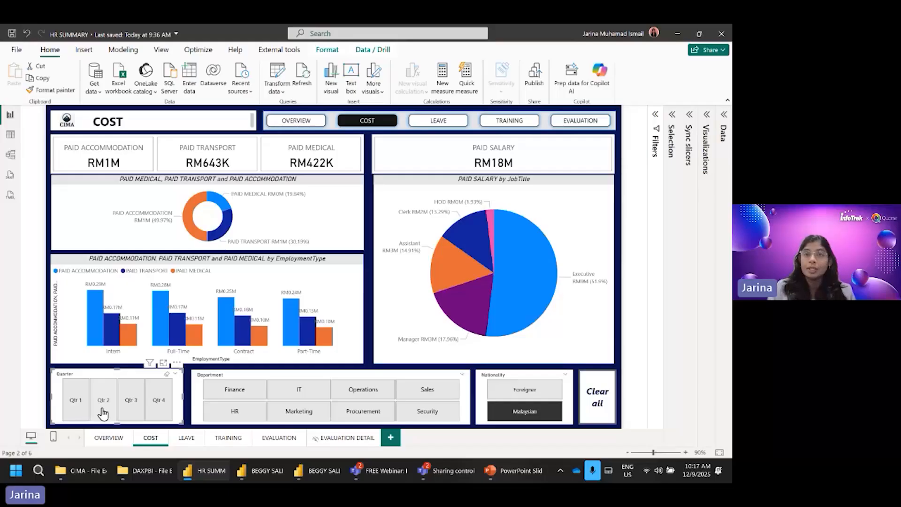
pyautogui.click(134, 414)
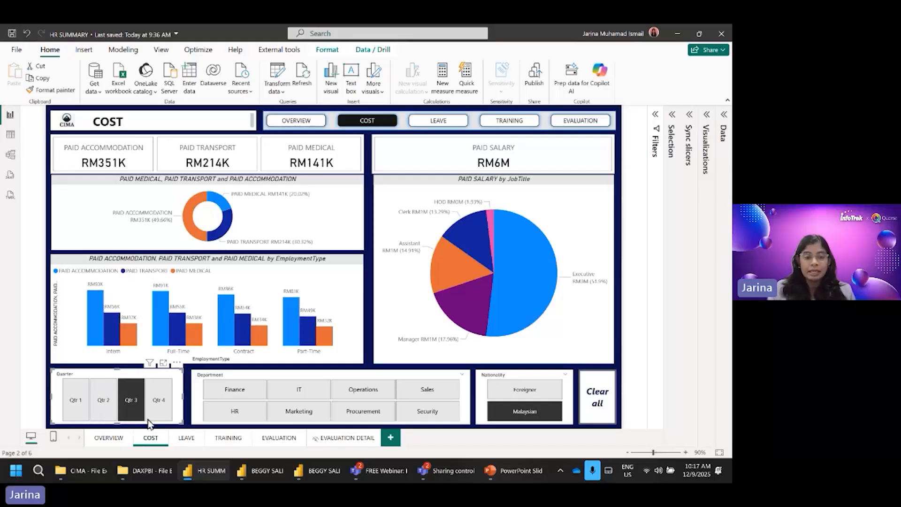
pyautogui.click(157, 411)
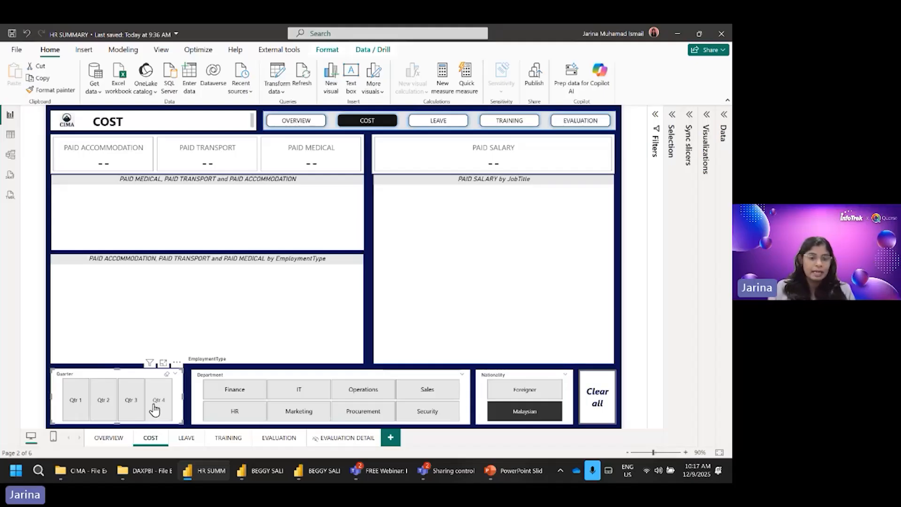
pyautogui.click(167, 374)
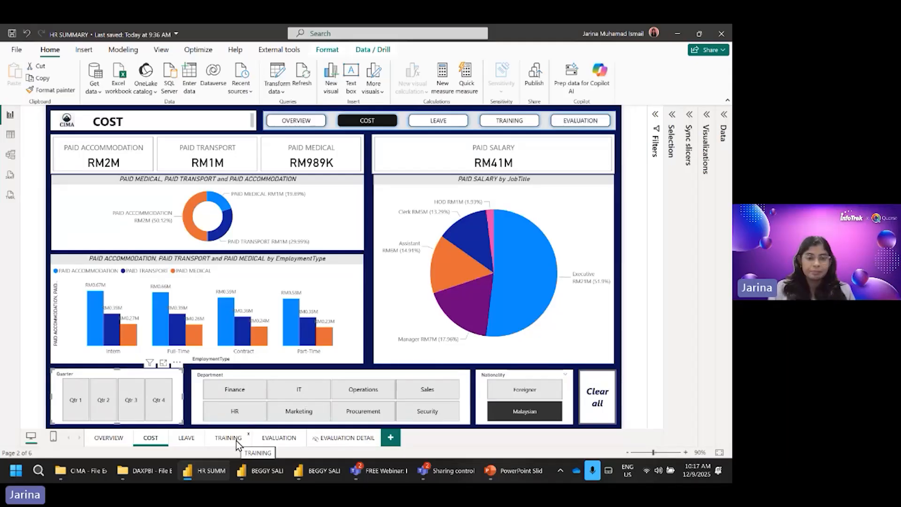
# Step: Go to the TRAINING page and examine the course charts for the Finance and IT departments
pyautogui.click(516, 126)
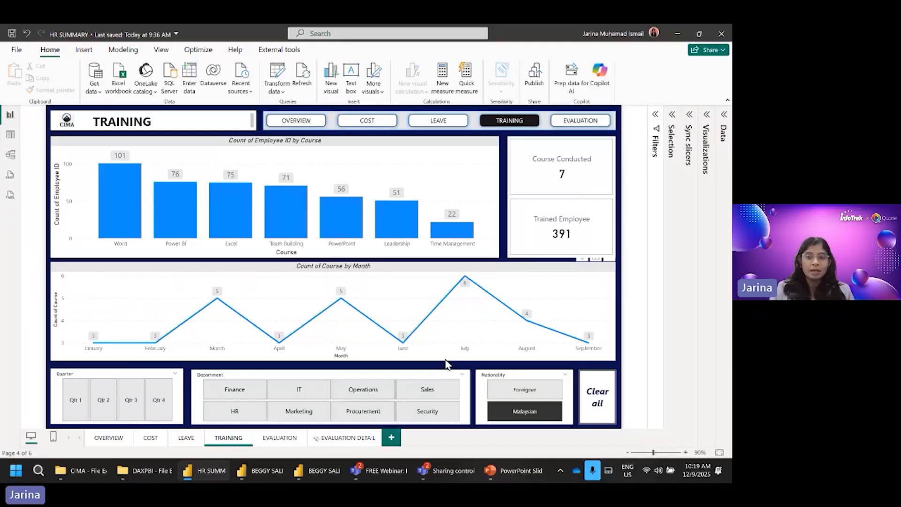
pyautogui.moveTo(486, 312)
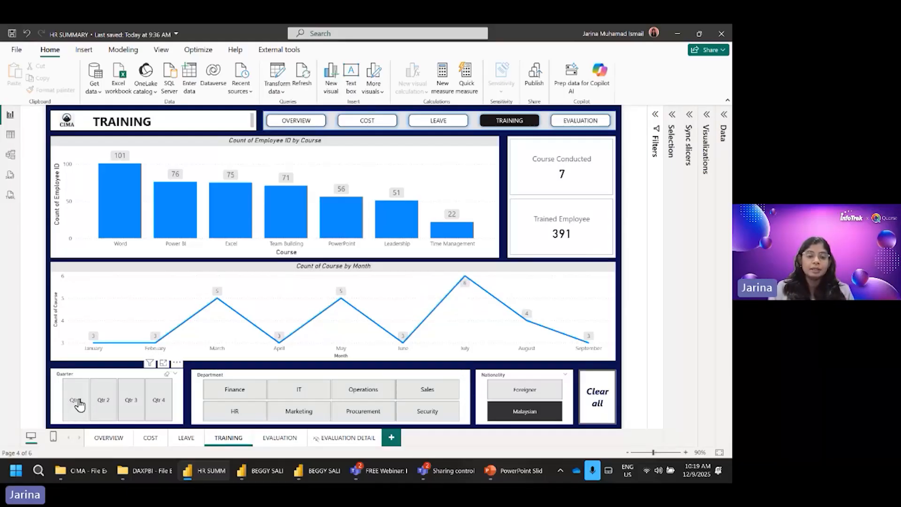
pyautogui.click(246, 394)
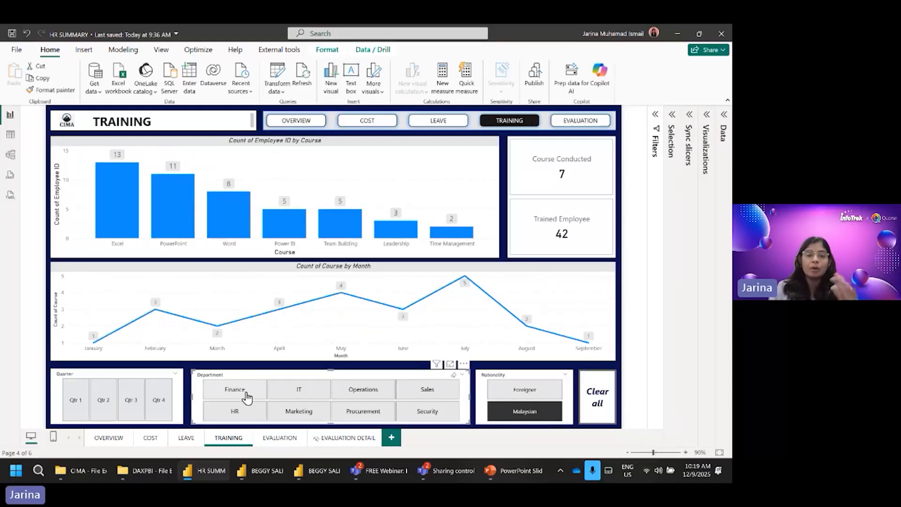
pyautogui.click(316, 397)
pyautogui.click(317, 396)
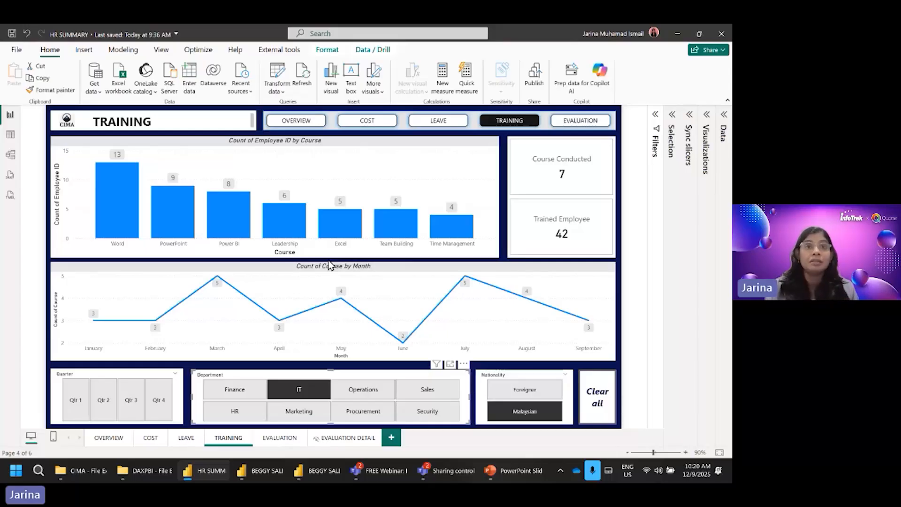
# Step: Go to the EVALUATION page and filter the ratings to the Excel course
pyautogui.click(281, 439)
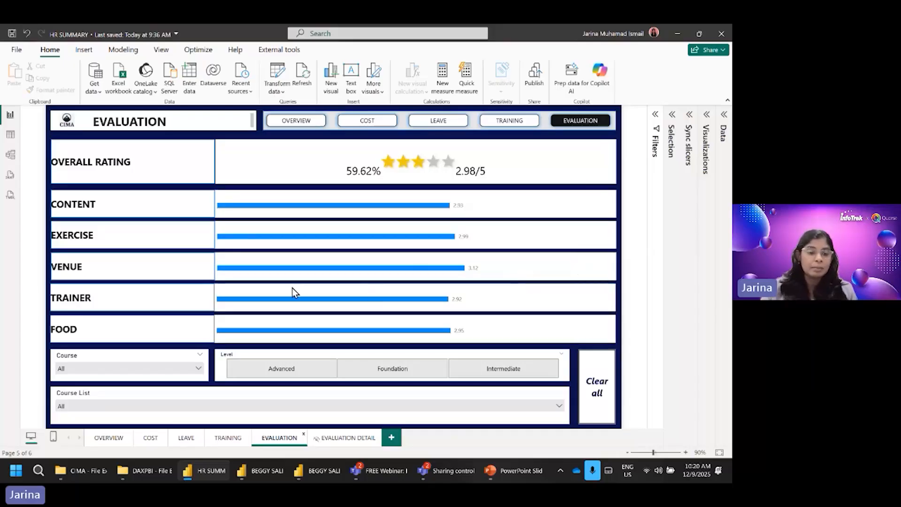
pyautogui.click(153, 373)
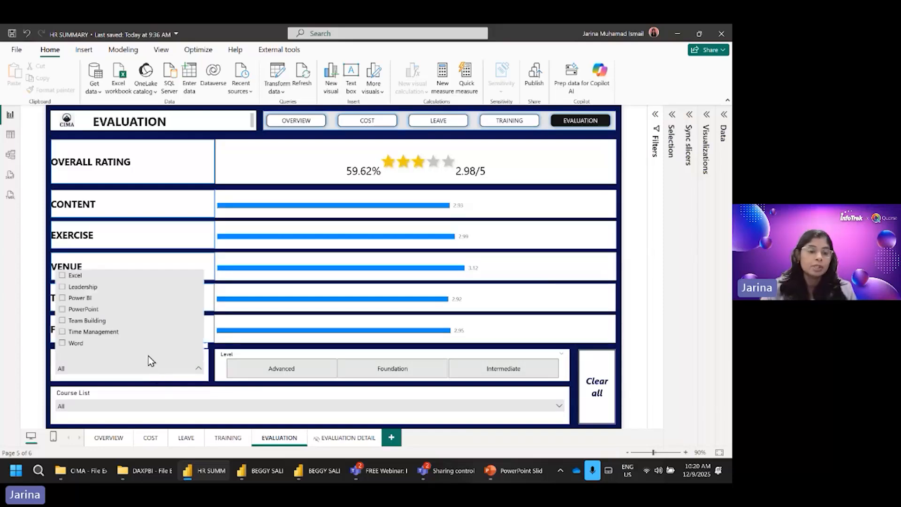
pyautogui.click(78, 279)
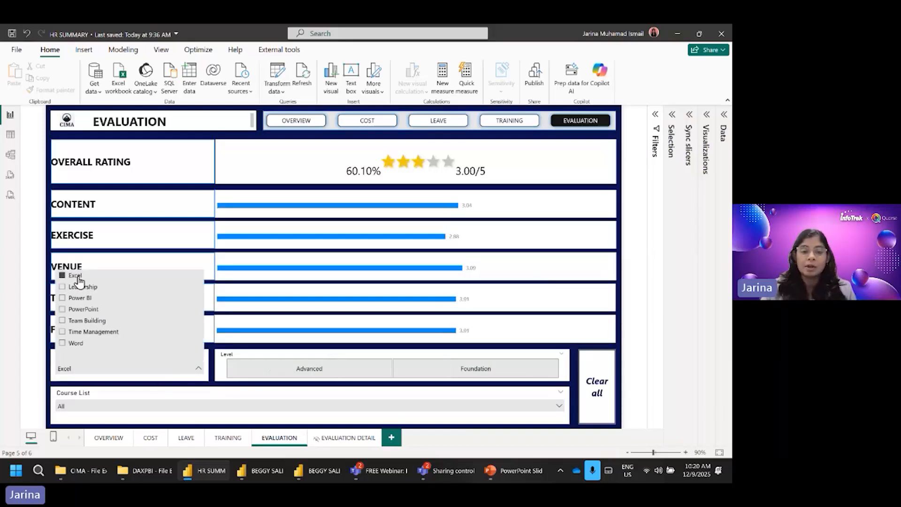
pyautogui.click(212, 384)
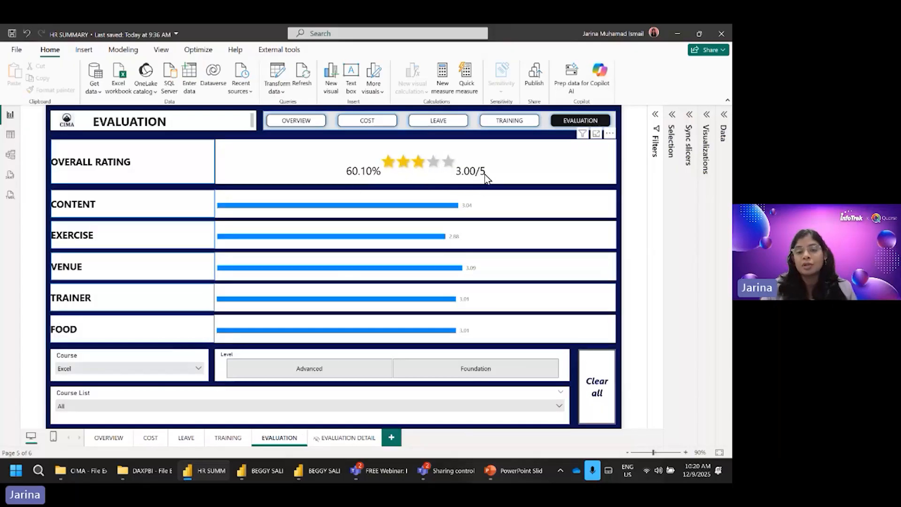
# Step: Switch the course filter to PowerPoint and examine its average ratings
pyautogui.click(100, 368)
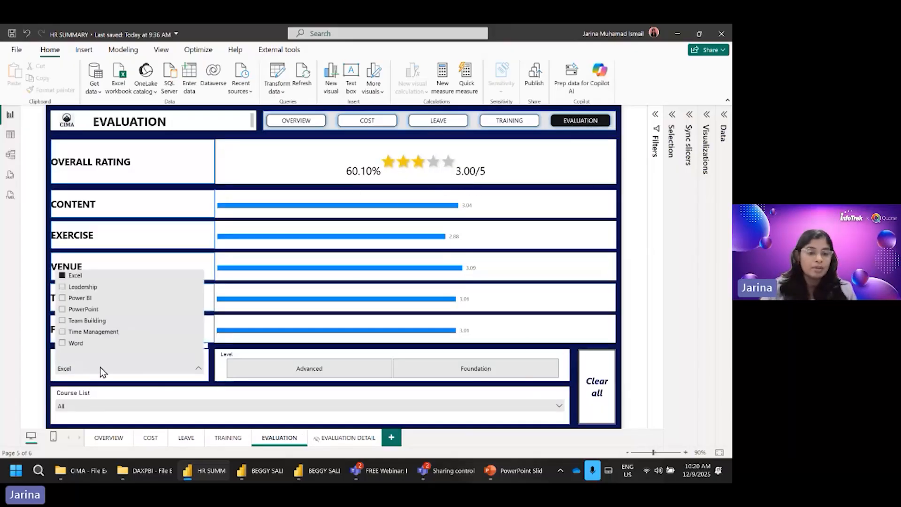
pyautogui.click(84, 309)
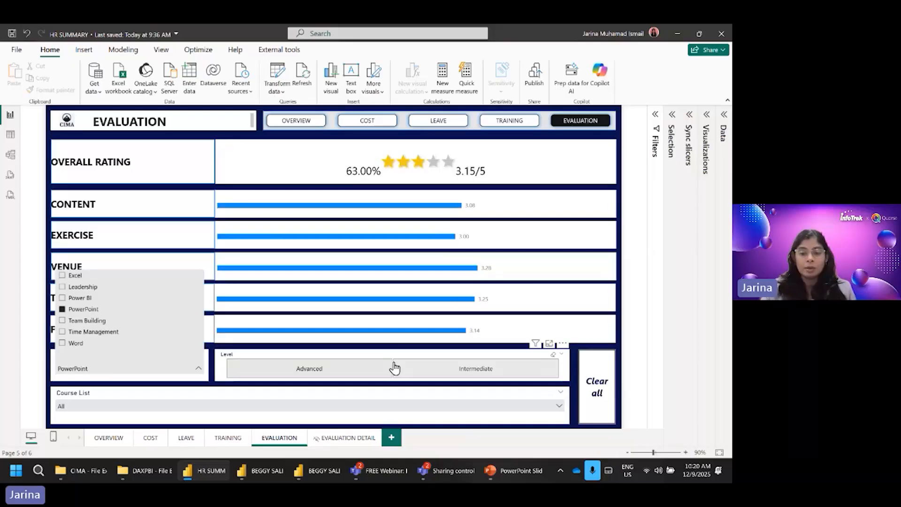
pyautogui.moveTo(402, 336)
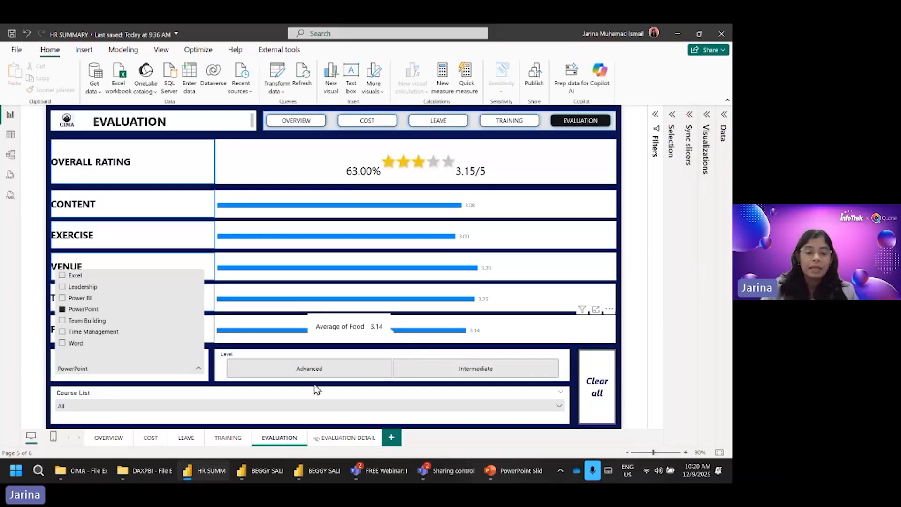
pyautogui.click(211, 389)
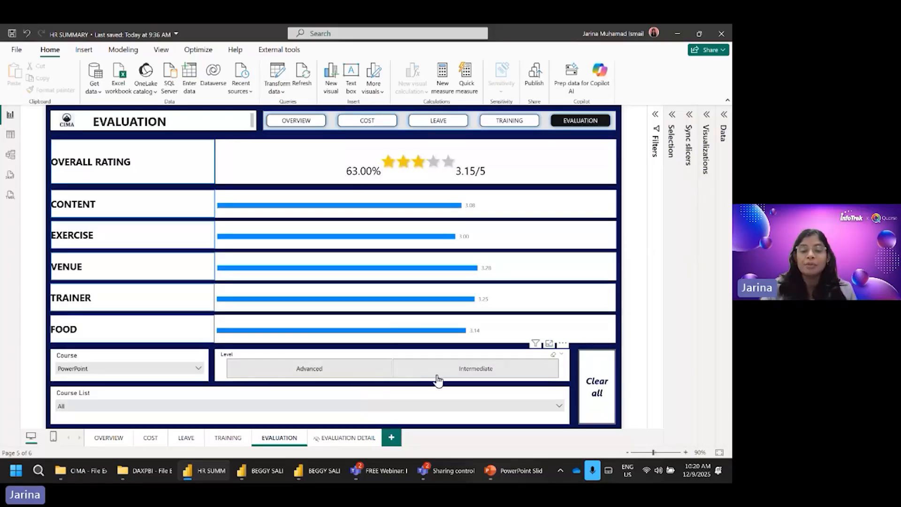
# Step: Compare the PowerPoint ratings for the Advanced and Intermediate levels, and reset all filters on the evaluation page
pyautogui.click(357, 373)
pyautogui.click(421, 374)
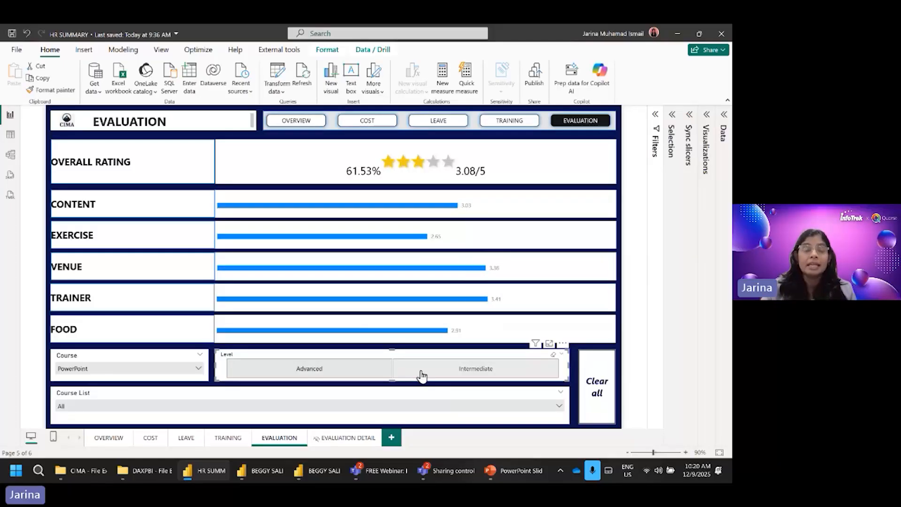
pyautogui.click(554, 355)
pyautogui.click(482, 374)
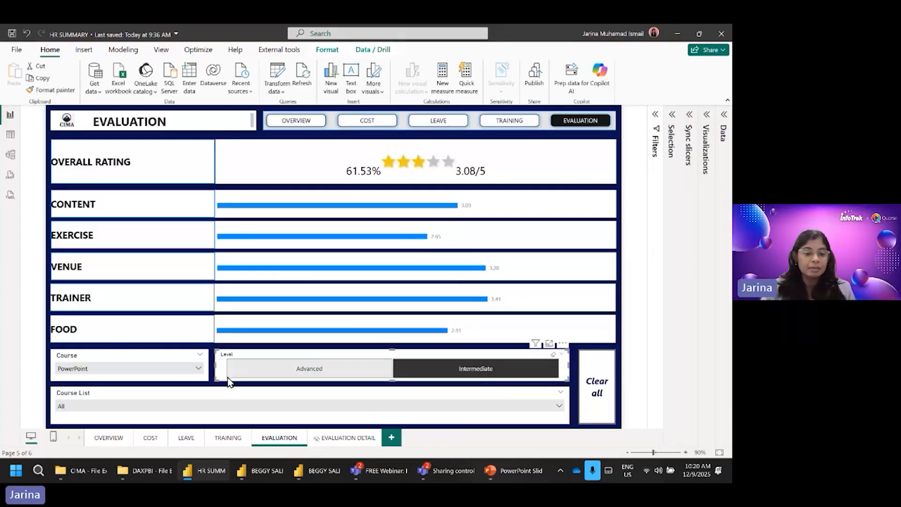
pyautogui.click(467, 371)
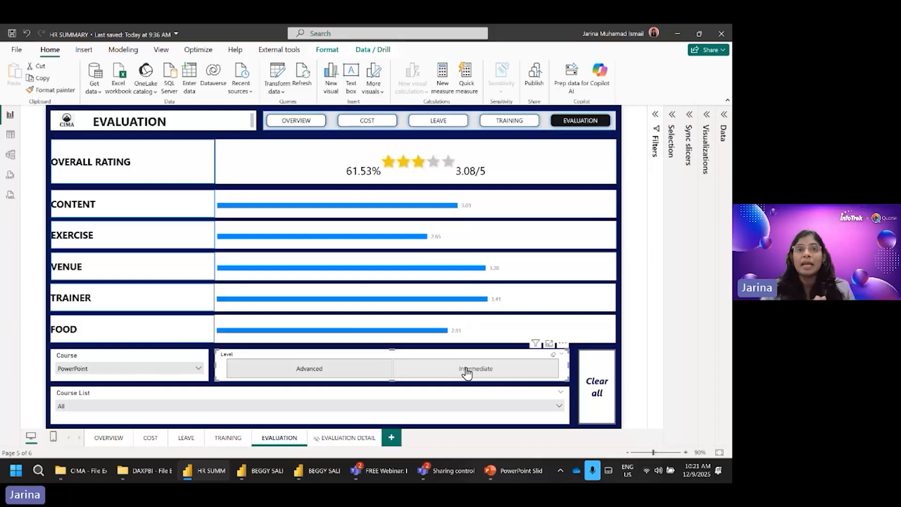
pyautogui.click(467, 370)
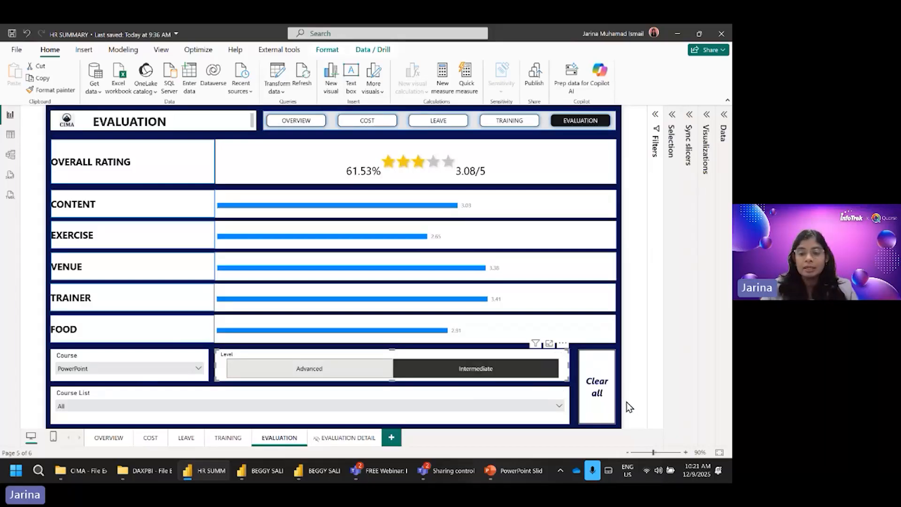
pyautogui.keyDown('ctrl'); pyautogui.click(602, 395); pyautogui.keyUp('ctrl')
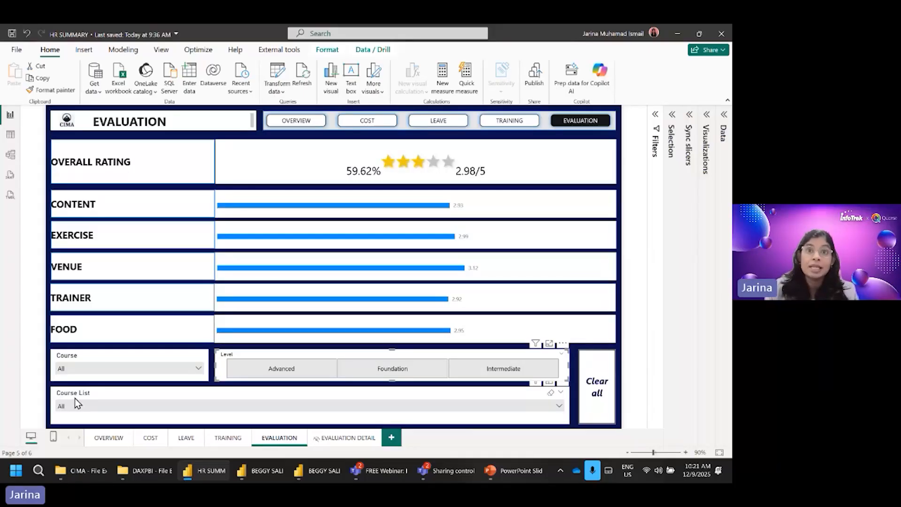
# Step: Filter the evaluation ratings by the course list entry Excel Foundation 10/4/2025
pyautogui.click(114, 406)
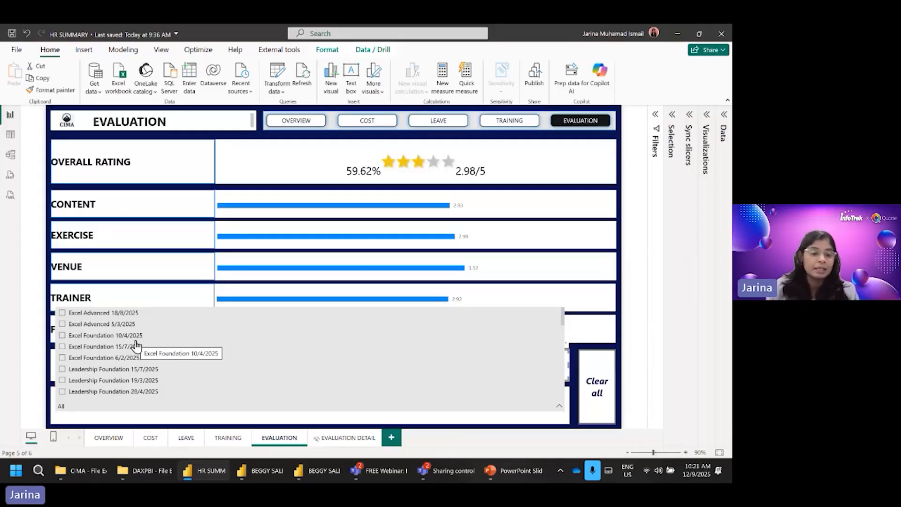
pyautogui.click(104, 337)
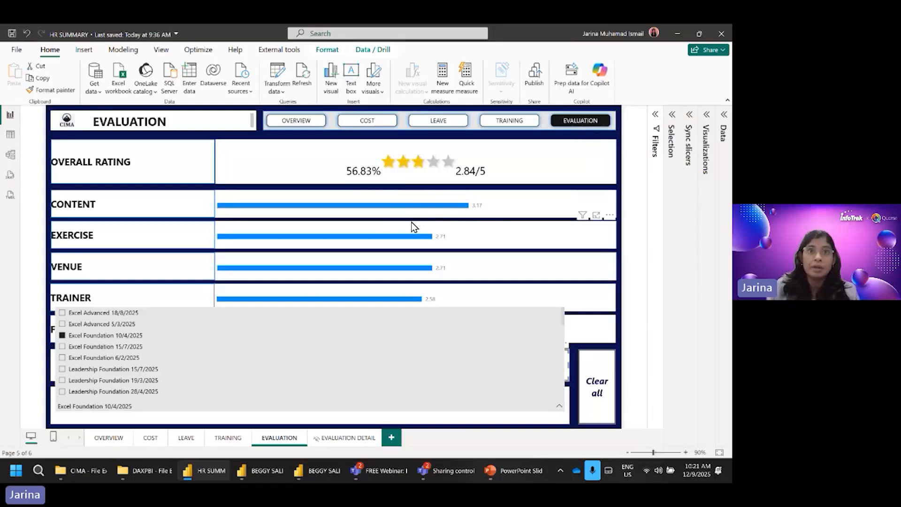
pyautogui.click(595, 349)
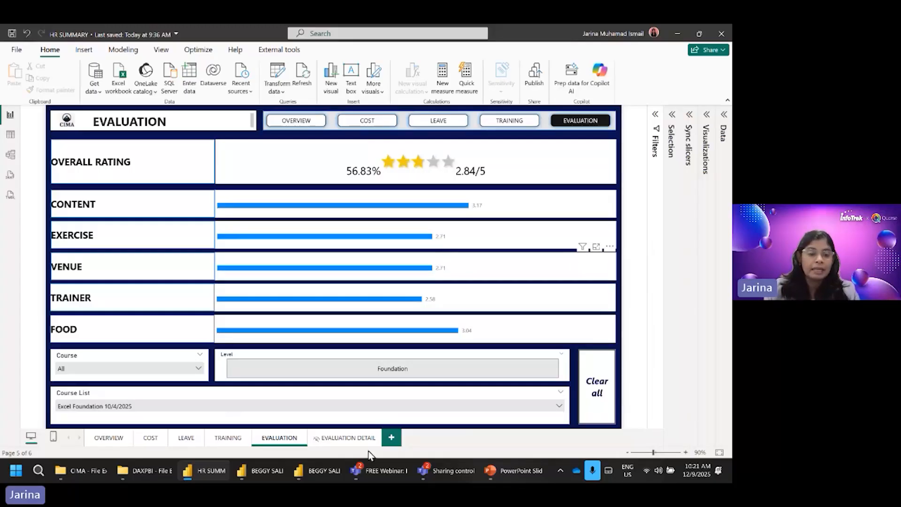
# Step: Drill through from Excel Foundation 10/4/2025 to EVALUATION DETAIL and look over the individual employee ratings
pyautogui.click(136, 413)
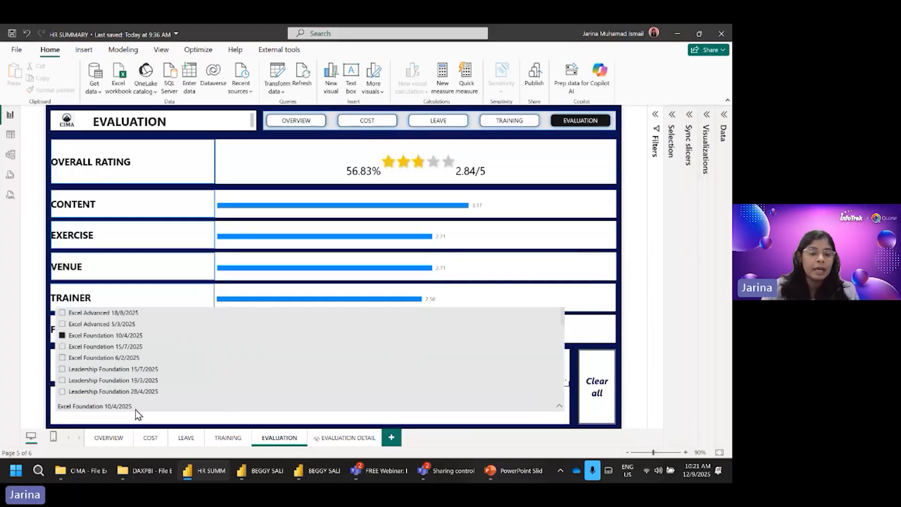
pyautogui.rightClick(96, 341)
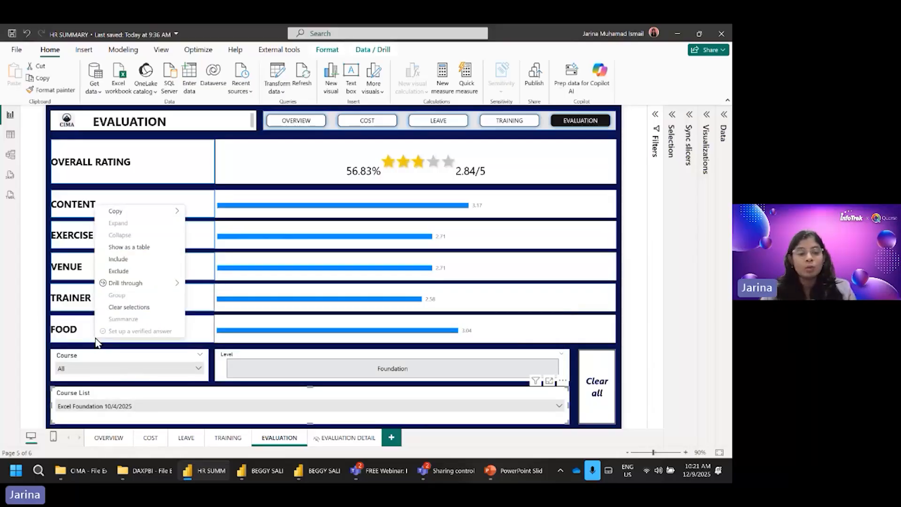
pyautogui.moveTo(135, 287)
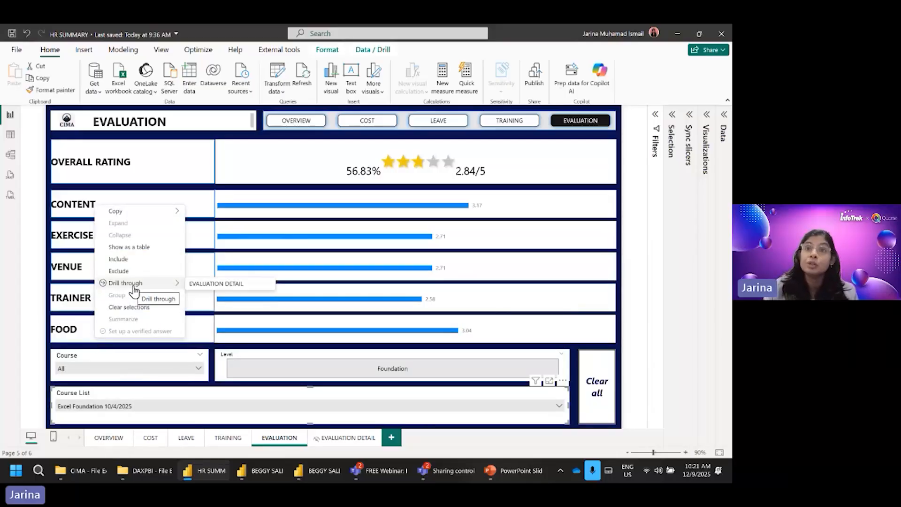
pyautogui.click(213, 285)
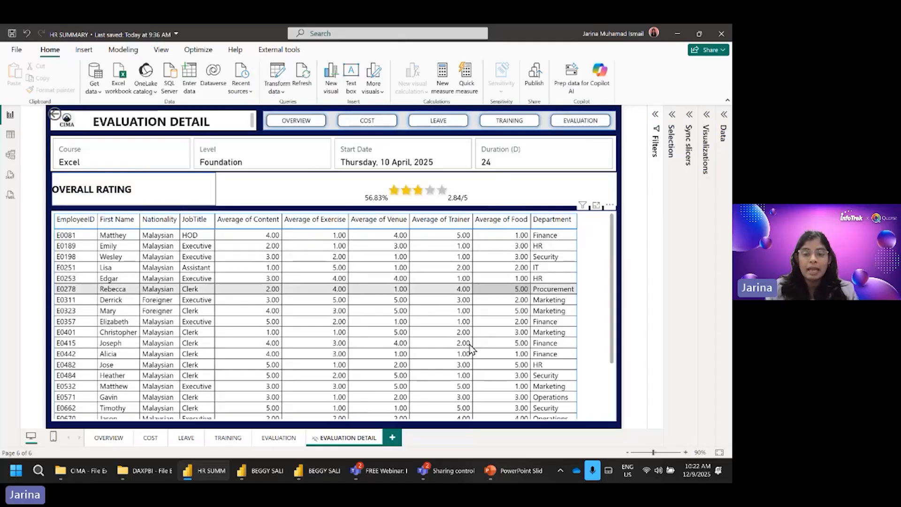
pyautogui.scroll(-3, 491, 341)
pyautogui.scroll(3, 491, 342)
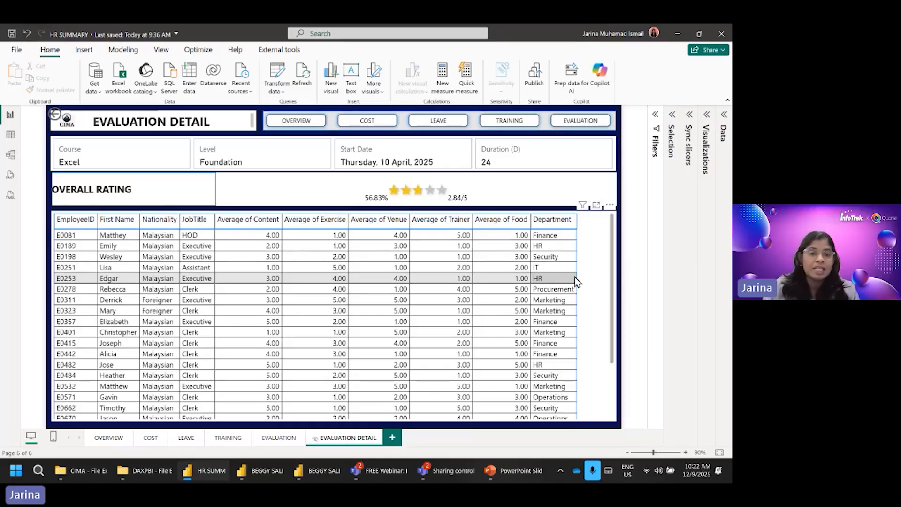
# Step: Return to the EVALUATION page and filter the ratings by the course list entry Power BI Intermediate 10/6/2025
pyautogui.click(55, 119)
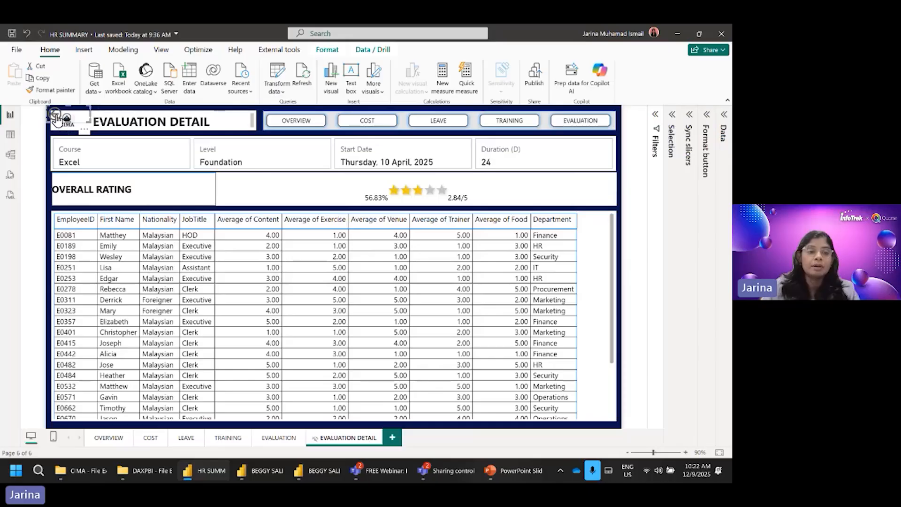
pyautogui.keyDown('ctrl'); pyautogui.click(55, 120); pyautogui.keyUp('ctrl')
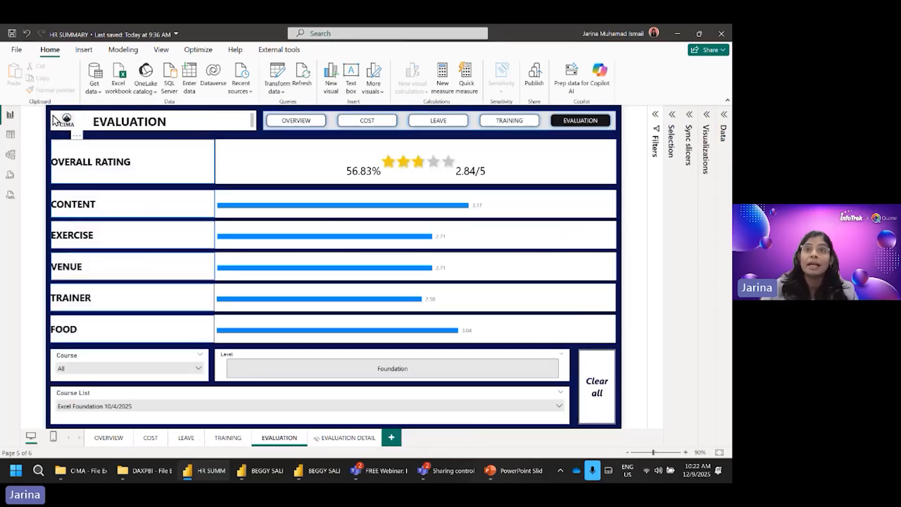
pyautogui.click(168, 406)
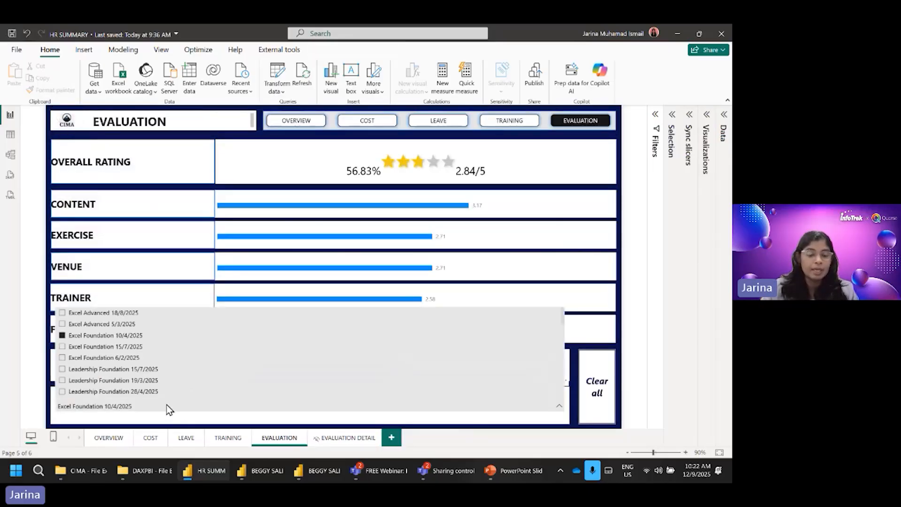
pyautogui.scroll(-5, 175, 386)
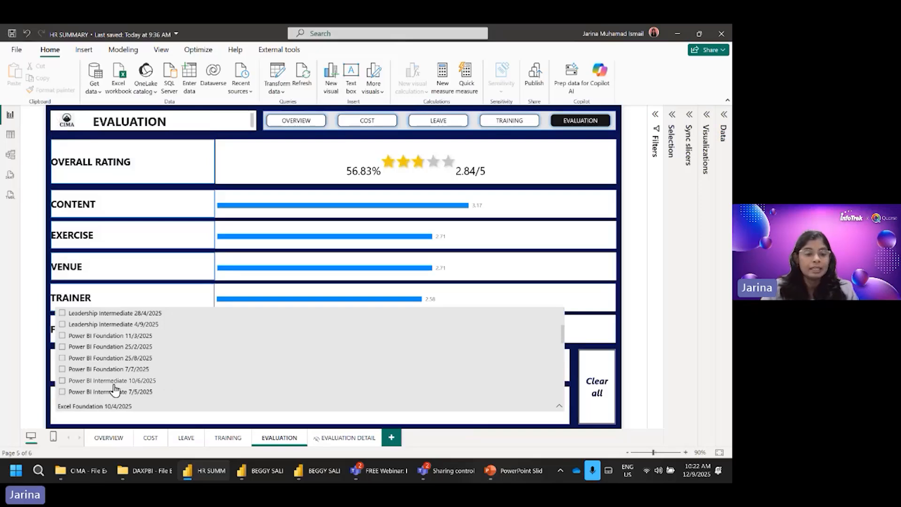
pyautogui.click(112, 384)
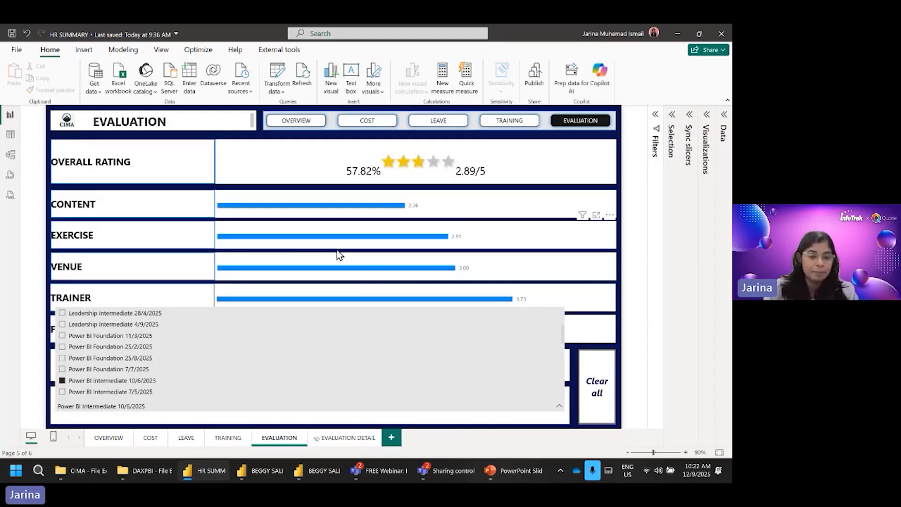
# Step: Drill through from Power BI Intermediate 10/6/2025 to EVALUATION DETAIL and look over the individual employee ratings
pyautogui.rightClick(114, 385)
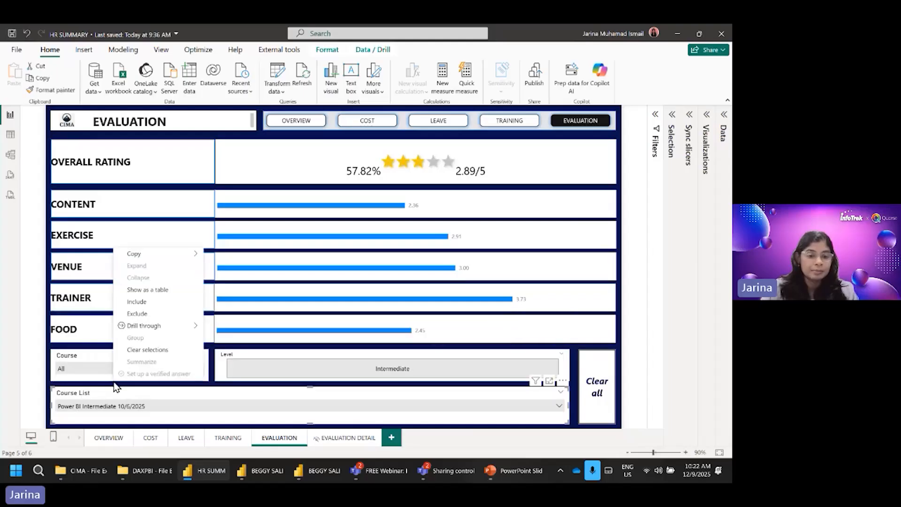
pyautogui.moveTo(181, 330)
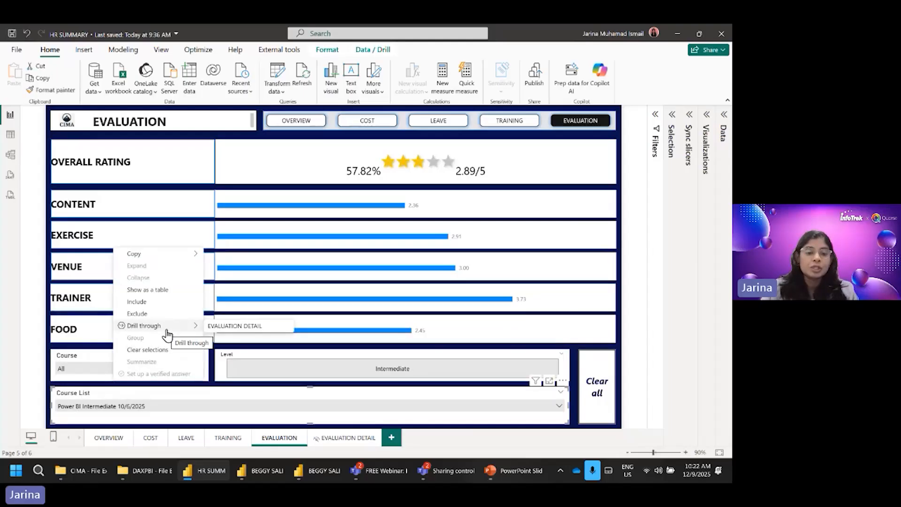
pyautogui.click(235, 336)
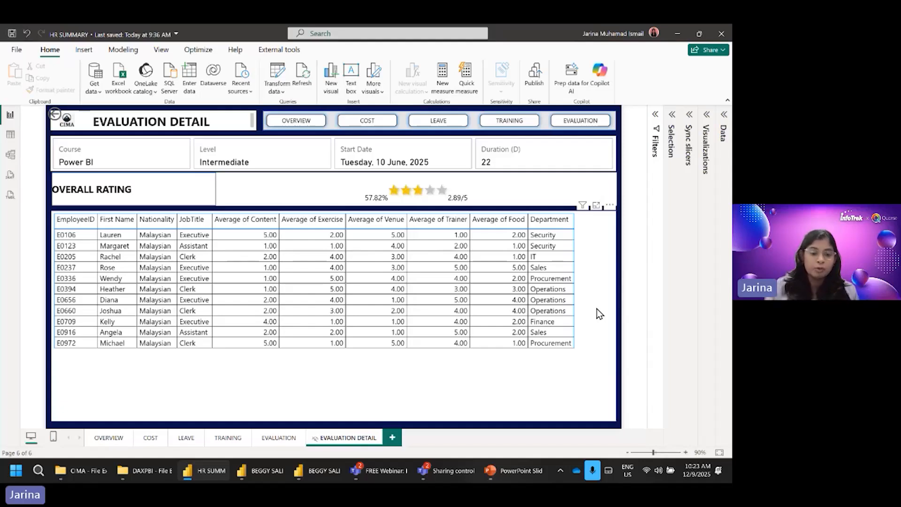
# Step: Show the report's LEAVE page, and switch to the CIMA folder in File Explorer to select the CIMA EMPLOYEE workbook
pyautogui.click(197, 437)
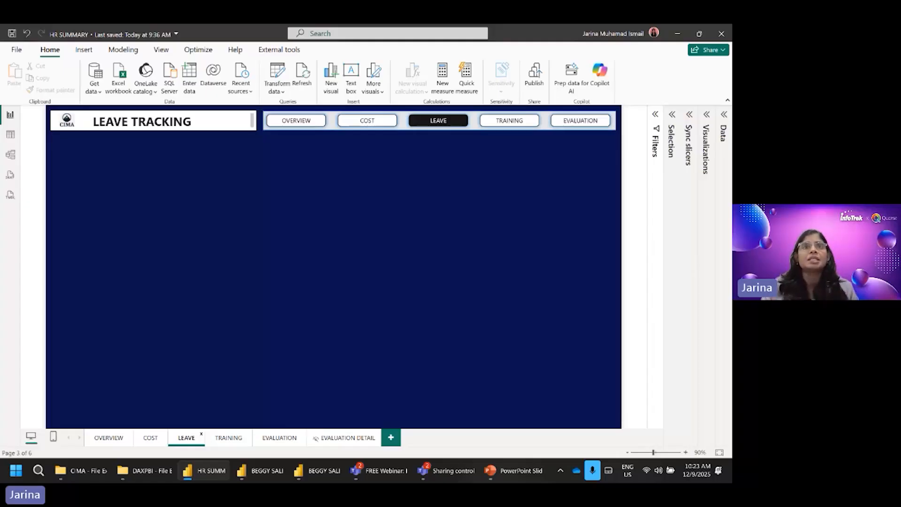
pyautogui.hotkey('alt', 'Tab')
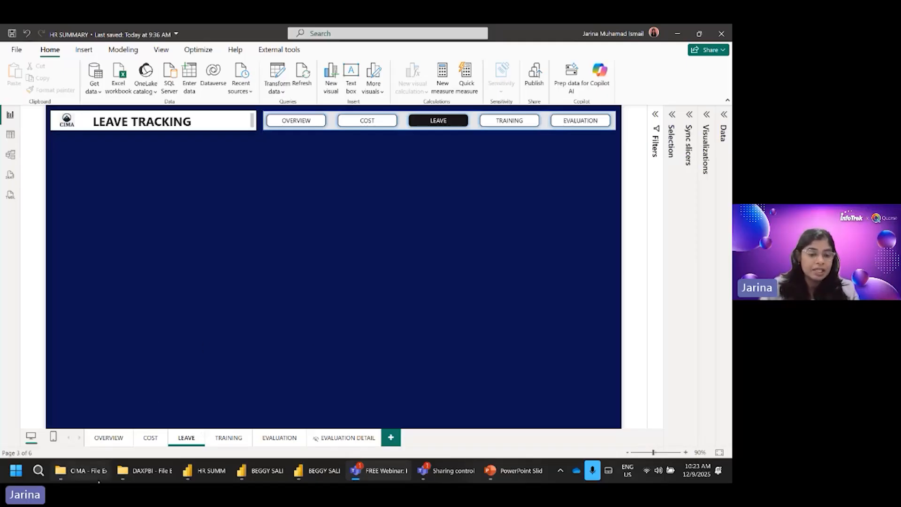
pyautogui.click(89, 471)
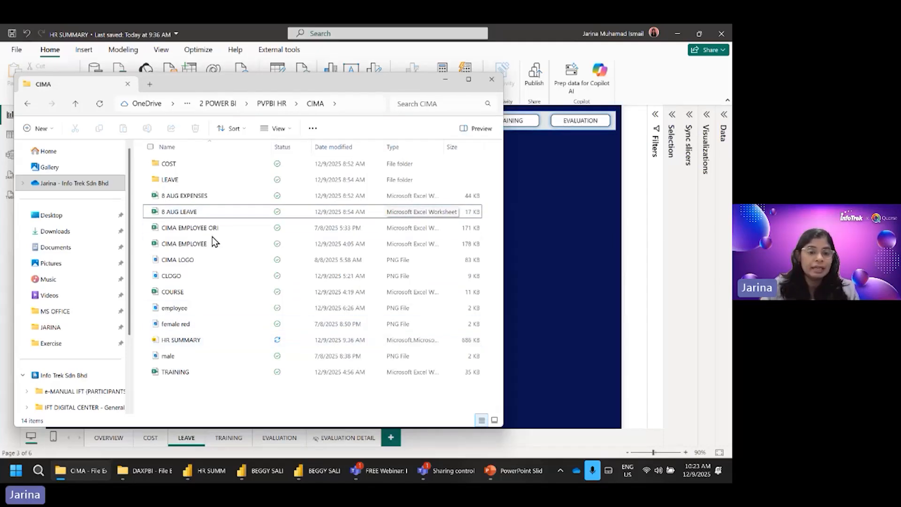
pyautogui.click(183, 246)
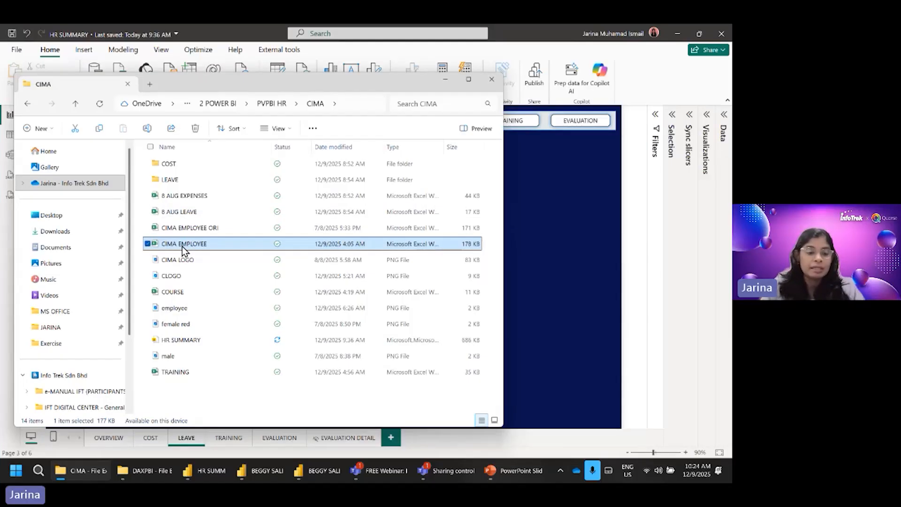
pyautogui.click(53, 218)
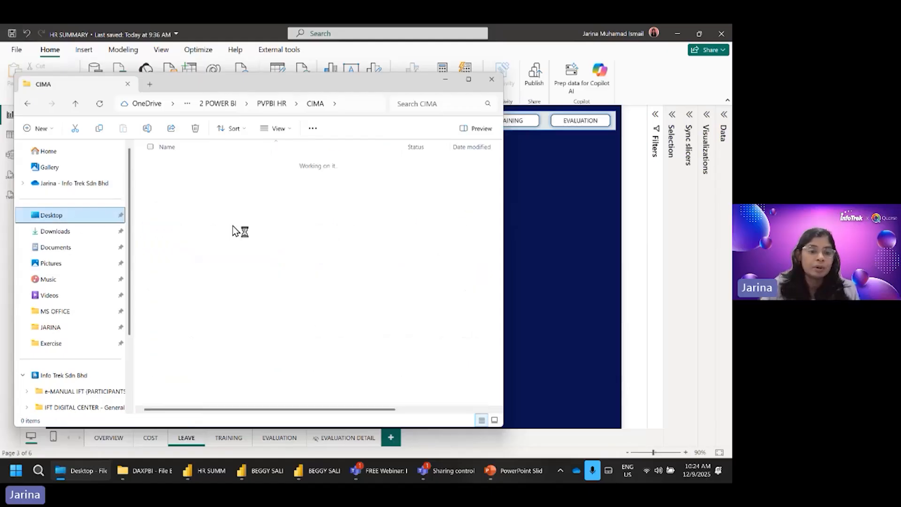
pyautogui.click(189, 196)
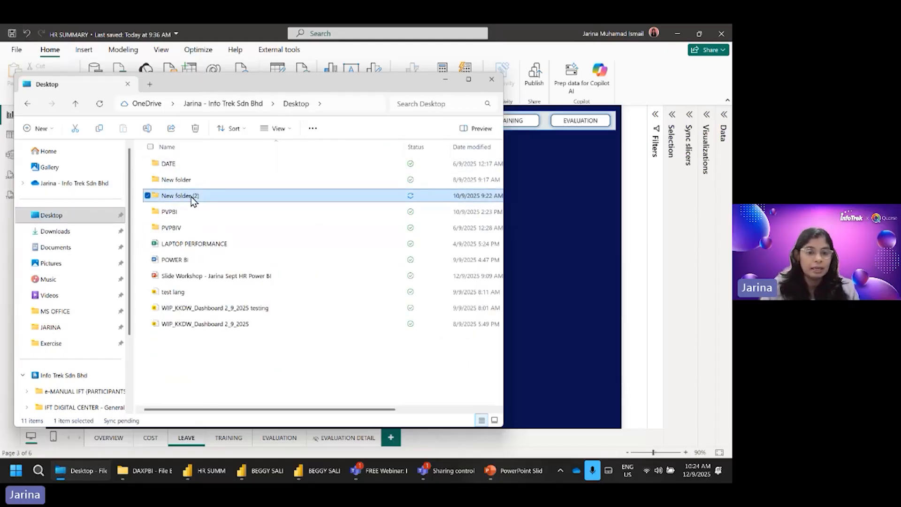
pyautogui.press('Return')
pyautogui.click(186, 212)
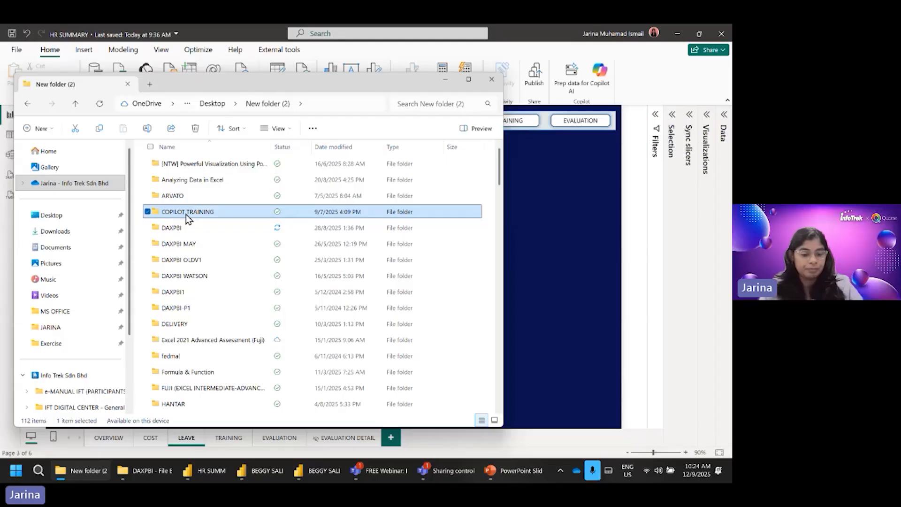
pyautogui.press('End')
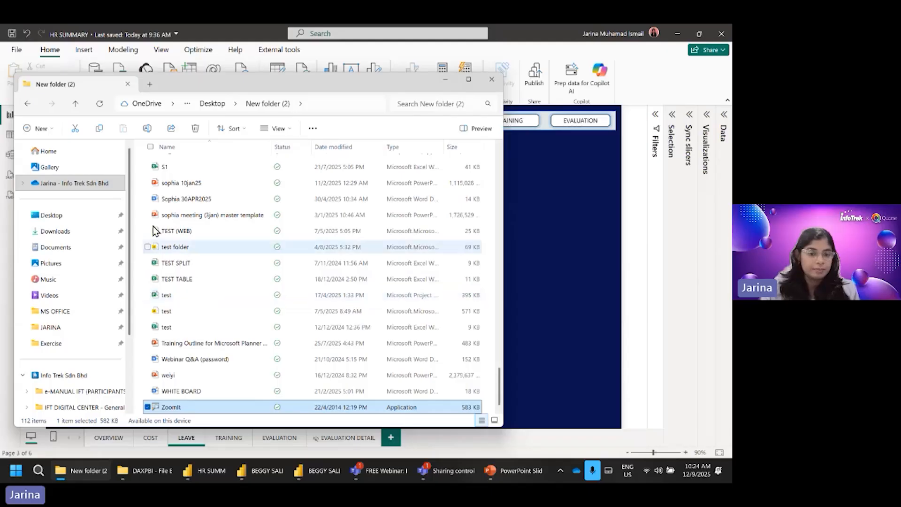
pyautogui.click(52, 215)
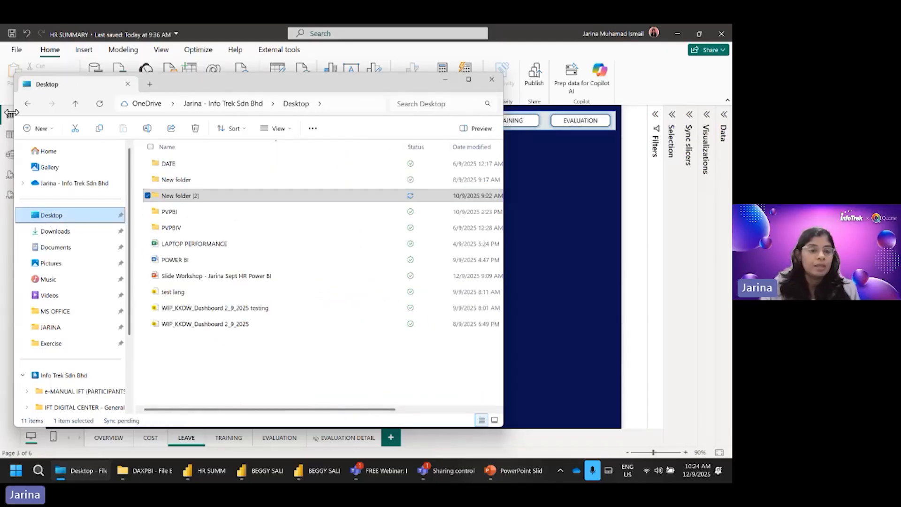
pyautogui.click(29, 105)
pyautogui.click(28, 105)
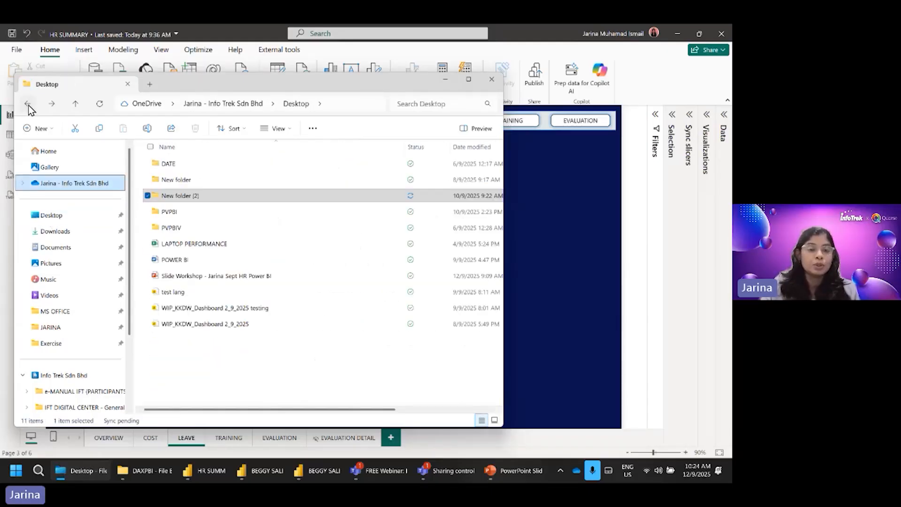
pyautogui.click(28, 106)
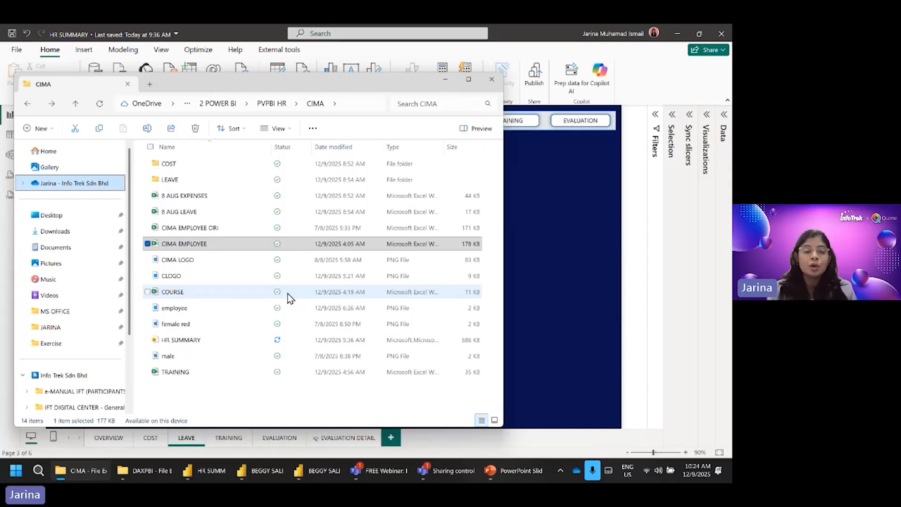
# Step: Open the CIMA EMPLOYEE workbook in Excel and look over the employee data columns on the Emp sheet
pyautogui.doubleClick(177, 245)
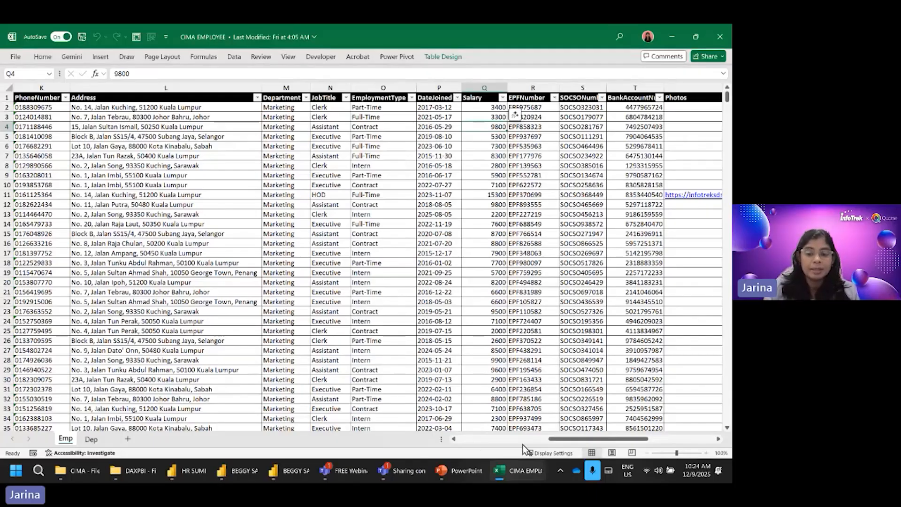
pyautogui.moveTo(565, 441); pyautogui.dragTo(473, 441)
pyautogui.click(45, 146)
pyautogui.click(73, 137)
pyautogui.click(211, 166)
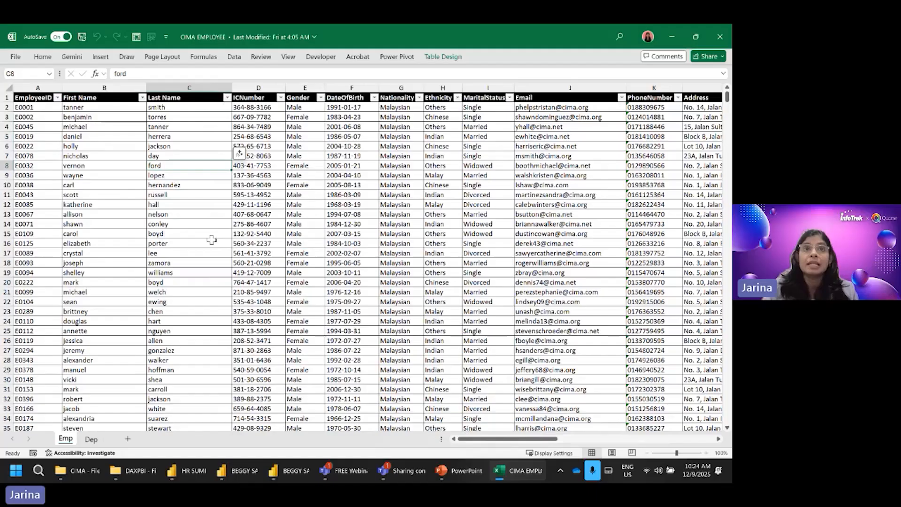
pyautogui.moveTo(552, 440)
pyautogui.mouseDown()
pyautogui.moveTo(669, 438)
pyautogui.moveTo(552, 440)
pyautogui.mouseUp()
# Step: Follow the EmployeeID column from the first record down to the last one and select the last record's row
pyautogui.click(43, 107)
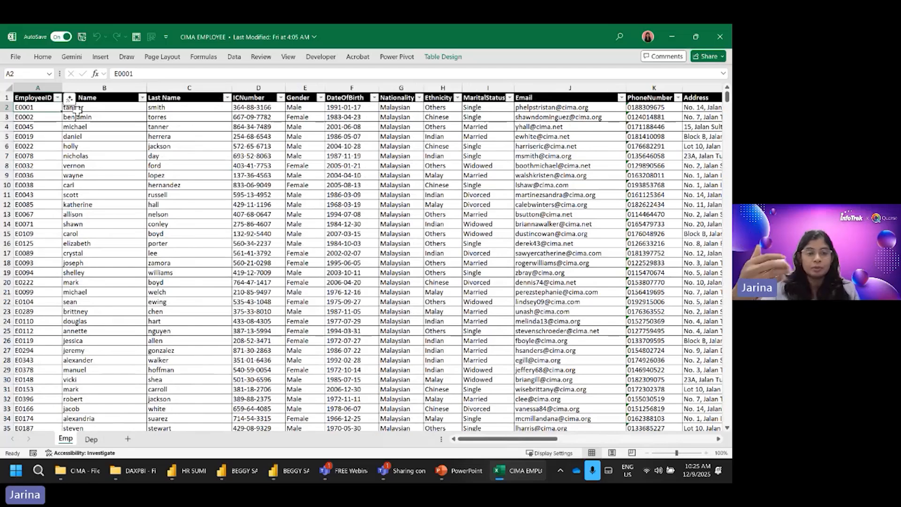
pyautogui.hotkey('ctrl', 'Down')
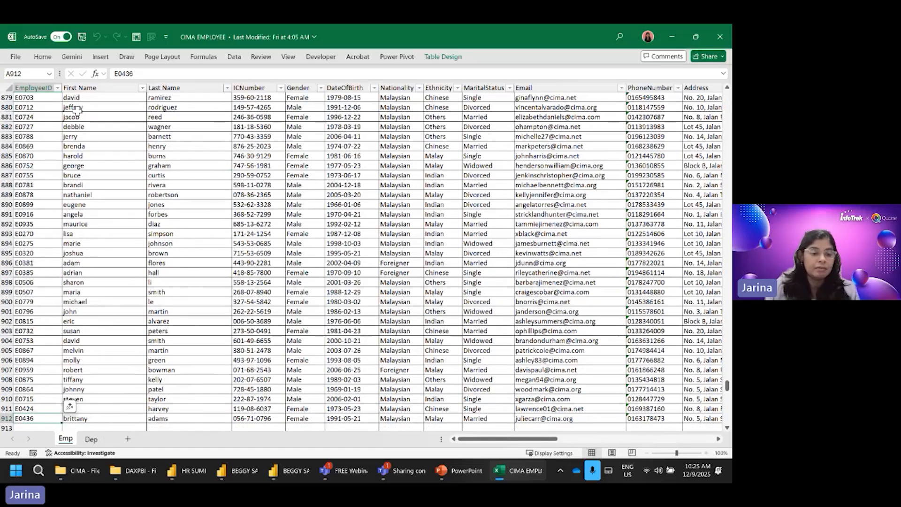
pyautogui.hotkey('ctrl', 'Down')
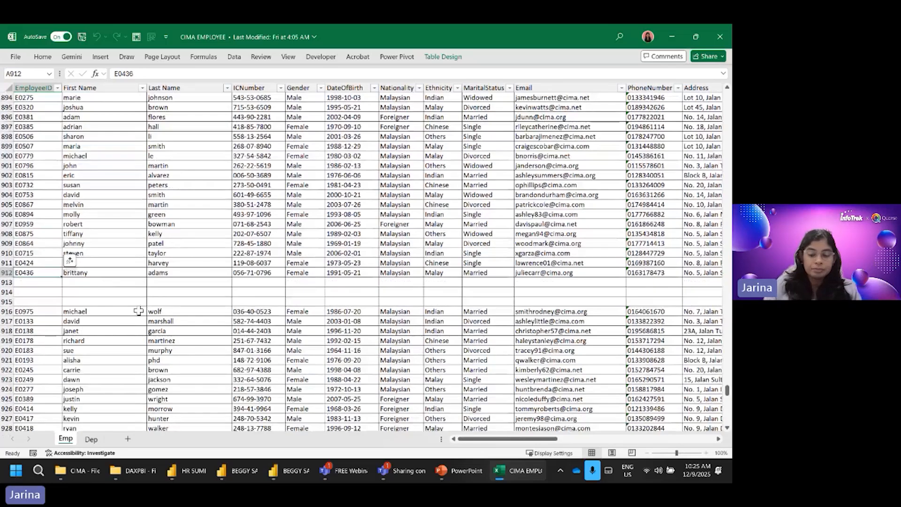
pyautogui.hotkey('ctrl', 'Down')
pyautogui.hotkey('ctrl', 'Down')
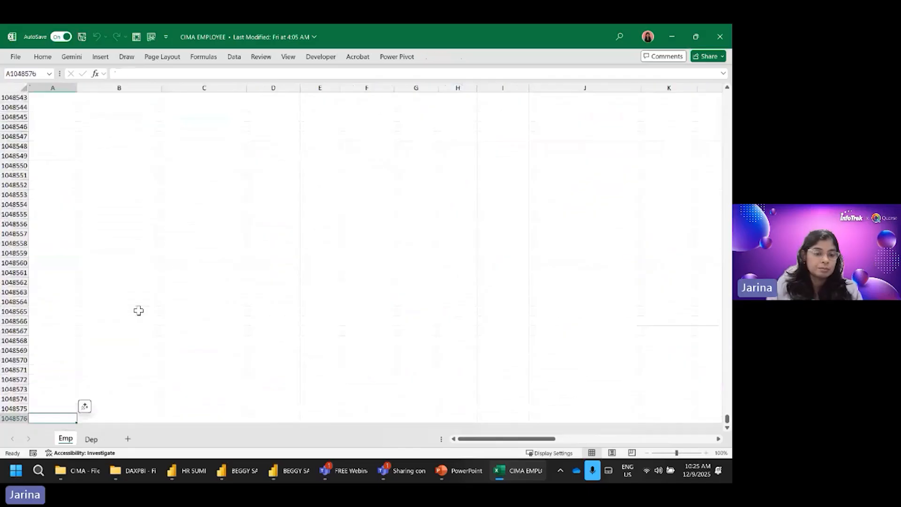
pyautogui.hotkey('ctrl', 'Up')
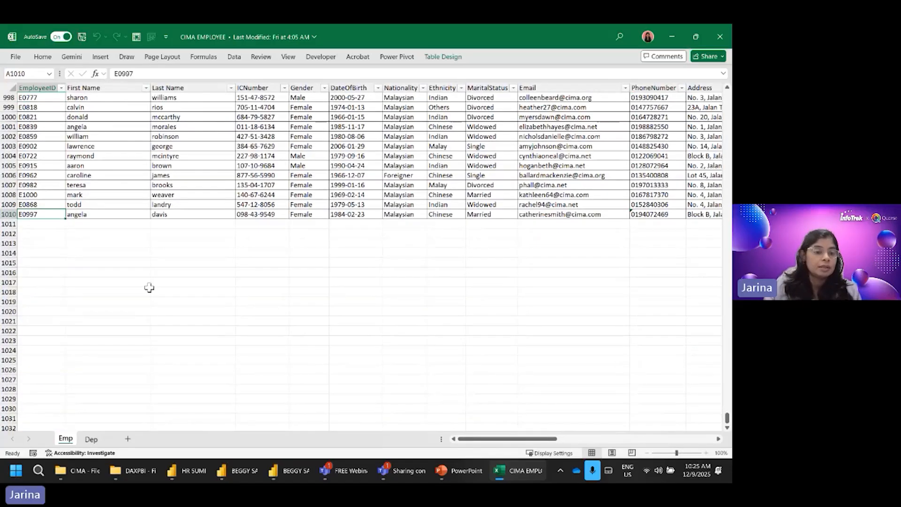
pyautogui.click(12, 247)
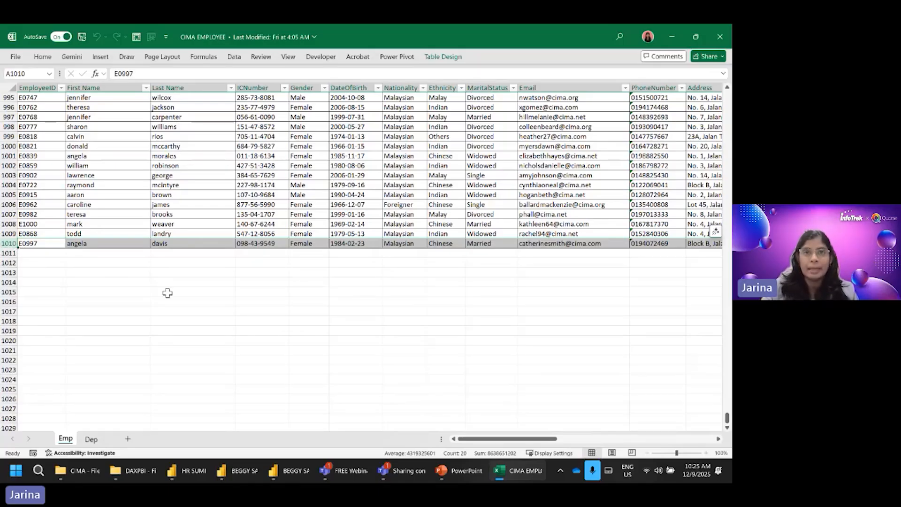
# Step: Examine the Emp sheet's records upward from the last row, checking the area around blank rows 913 to 915
pyautogui.scroll(20, 350, 313)
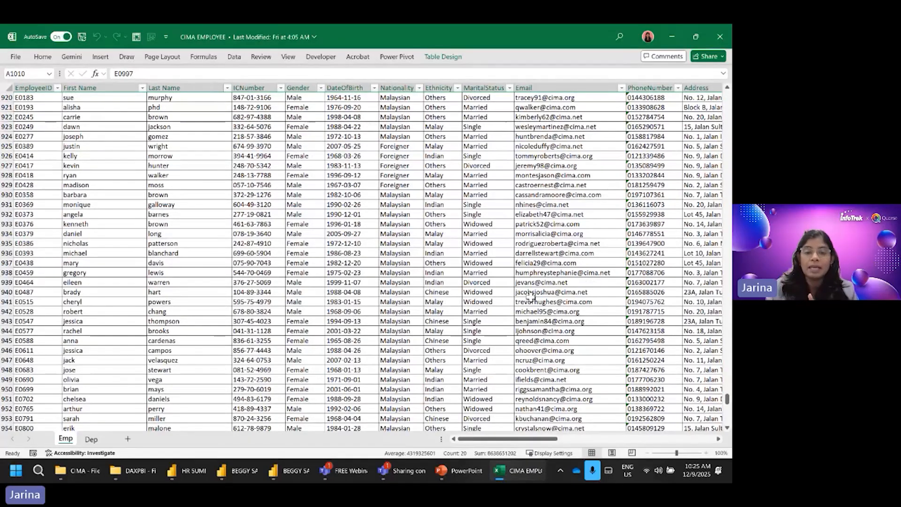
pyautogui.scroll(13, 520, 294)
pyautogui.scroll(-9, 521, 294)
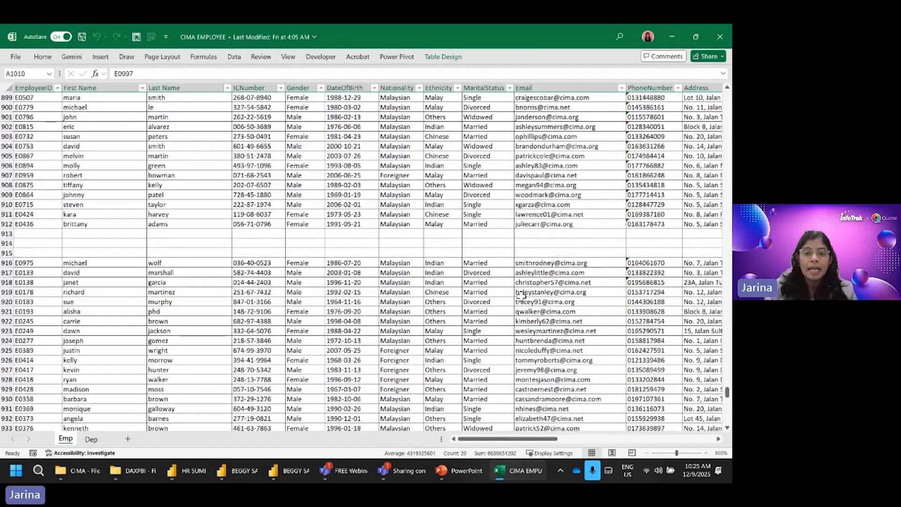
pyautogui.scroll(3, 521, 295)
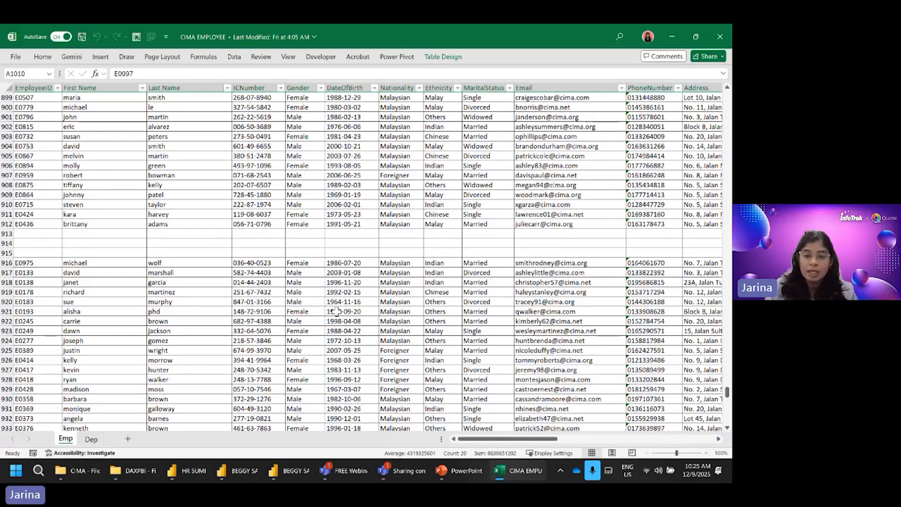
pyautogui.scroll(20, 373, 309)
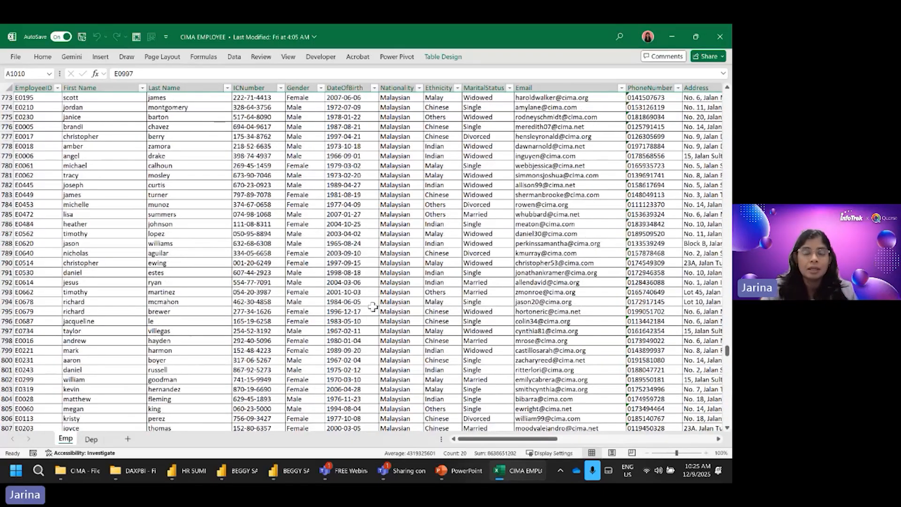
pyautogui.scroll(20, 372, 307)
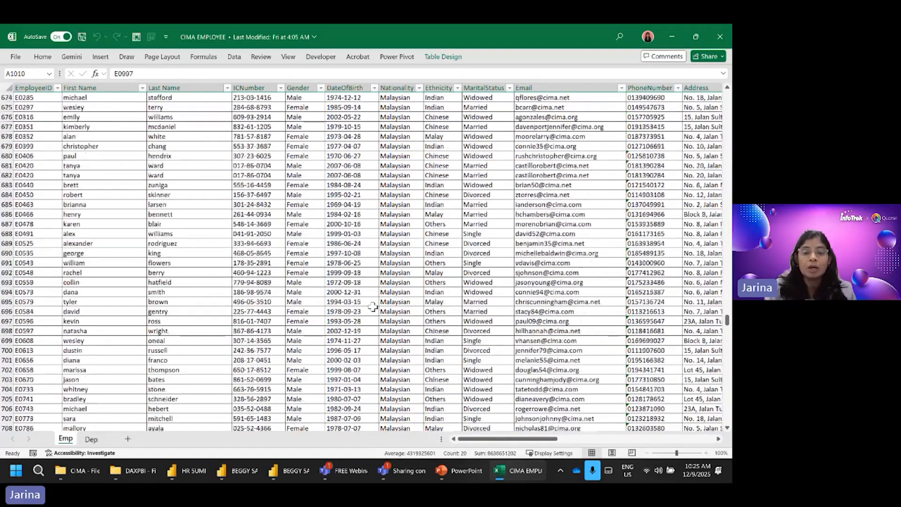
pyautogui.scroll(20, 373, 307)
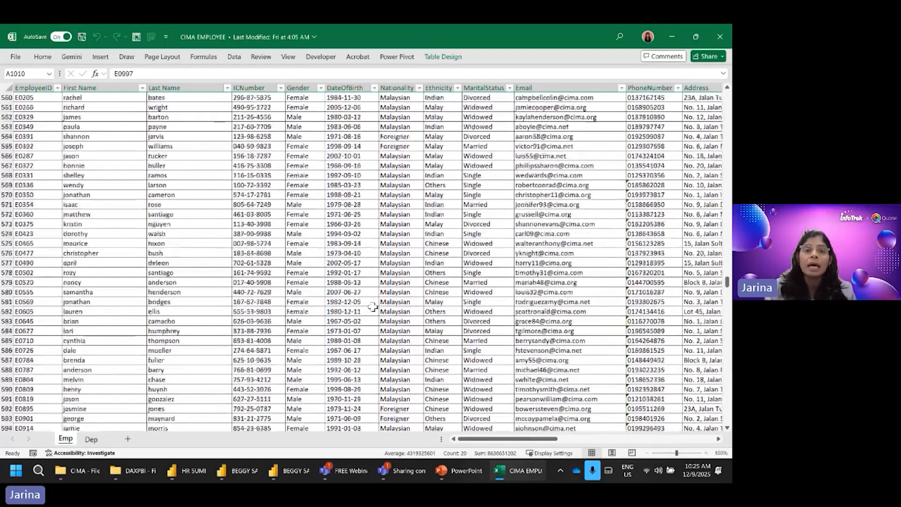
pyautogui.scroll(20, 373, 307)
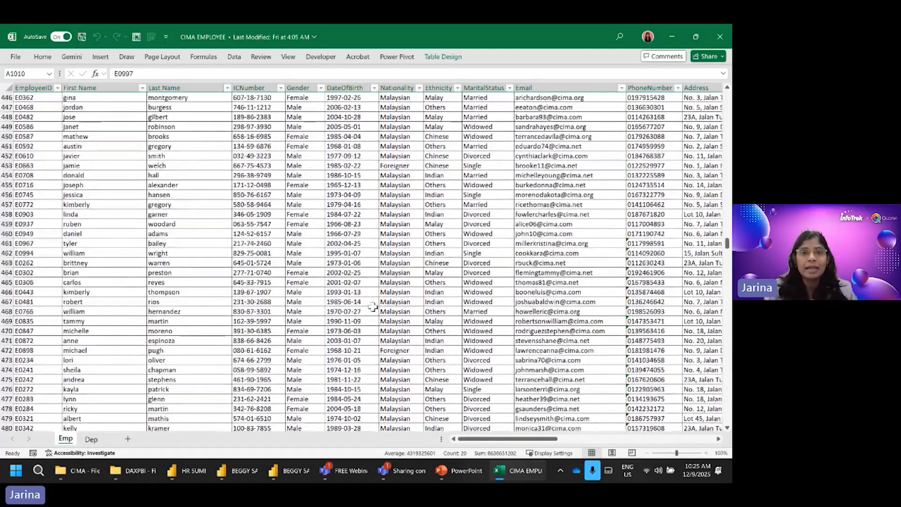
pyautogui.scroll(8, 373, 307)
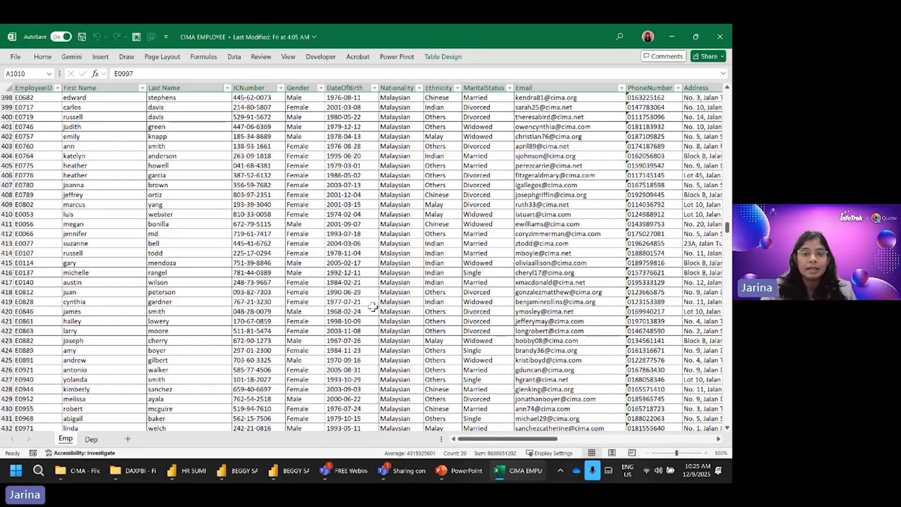
# Step: Close the CIMA EMPLOYEE workbook and start a blank report in a new Power BI Desktop window
pyautogui.scroll(16, 373, 306)
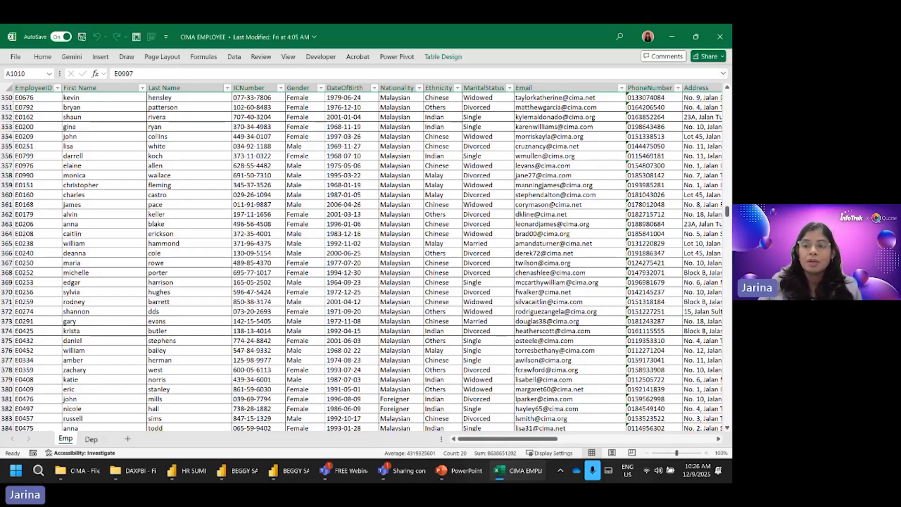
pyautogui.click(720, 36)
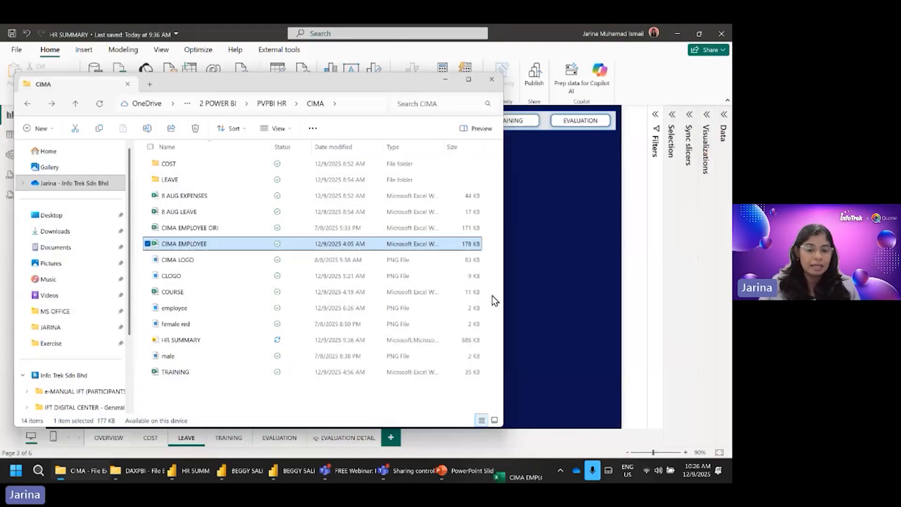
pyautogui.click(15, 472)
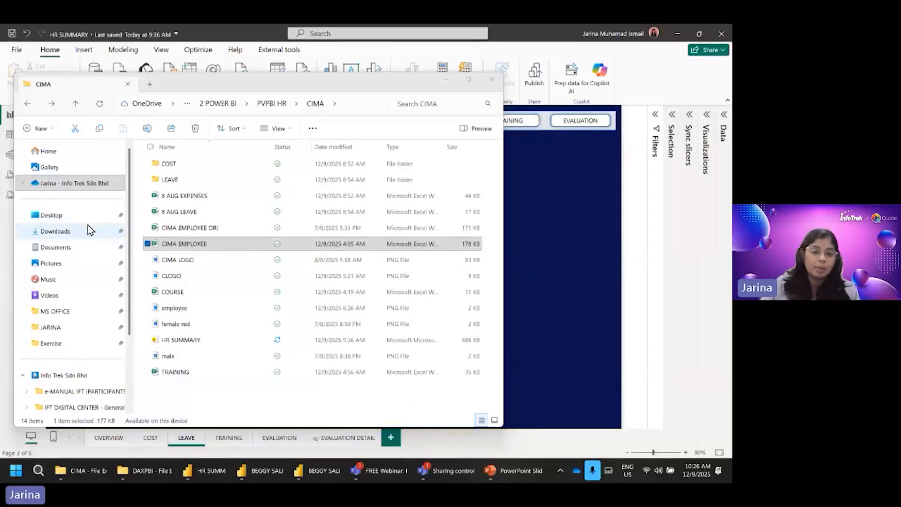
pyautogui.click(199, 243)
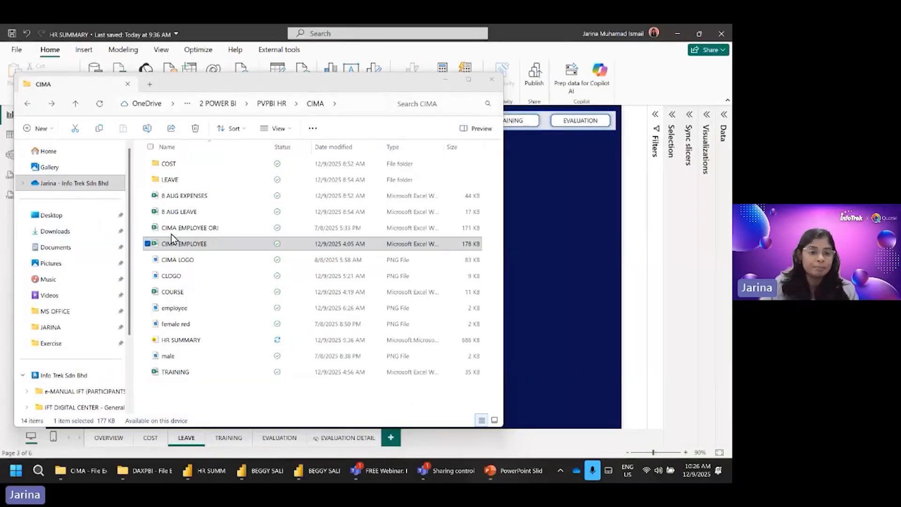
pyautogui.click(15, 470)
pyautogui.click(100, 224)
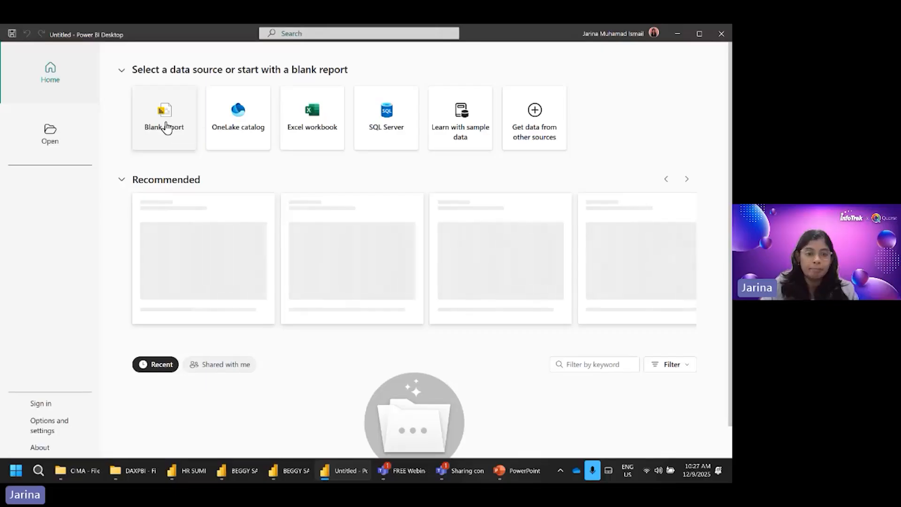
pyautogui.click(165, 124)
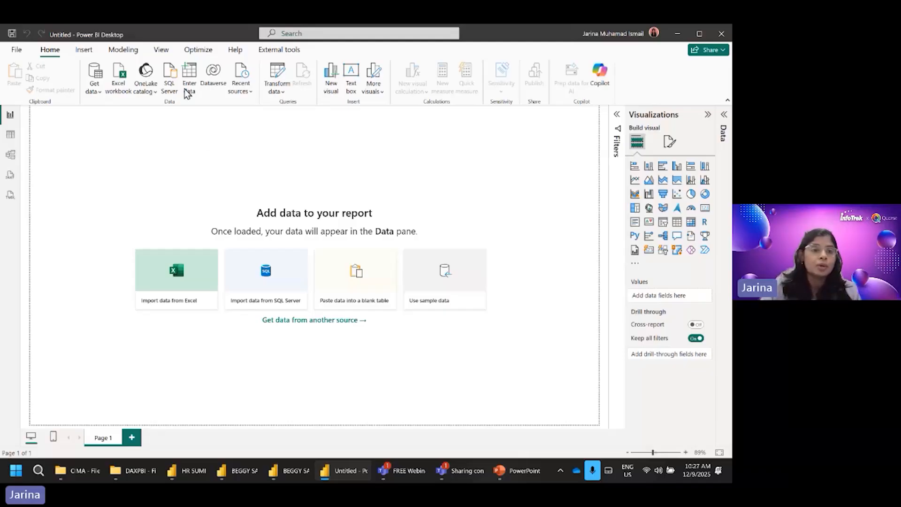
# Step: Import the EMPLOYEE table from the CIMA EMPLOYEE Excel workbook in the CIMA folder and load it into the report
pyautogui.click(93, 90)
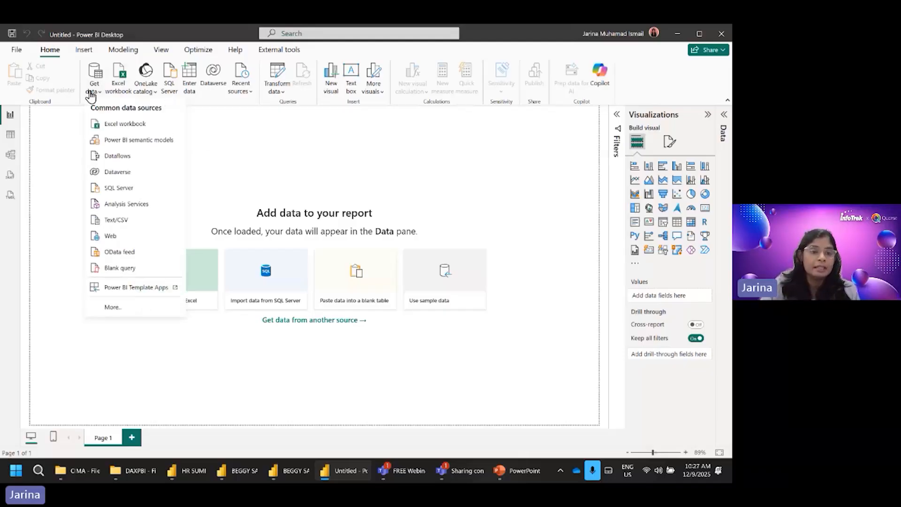
pyautogui.click(138, 127)
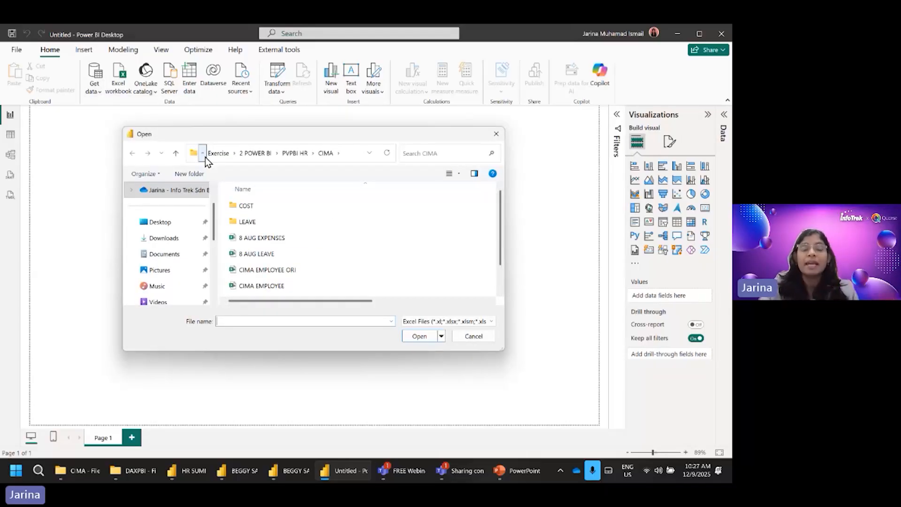
pyautogui.moveTo(503, 349); pyautogui.dragTo(533, 375)
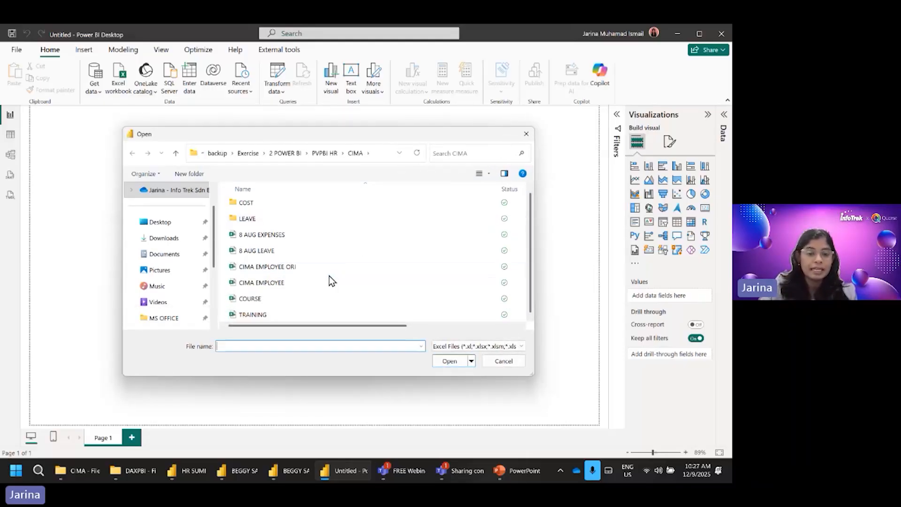
pyautogui.click(276, 283)
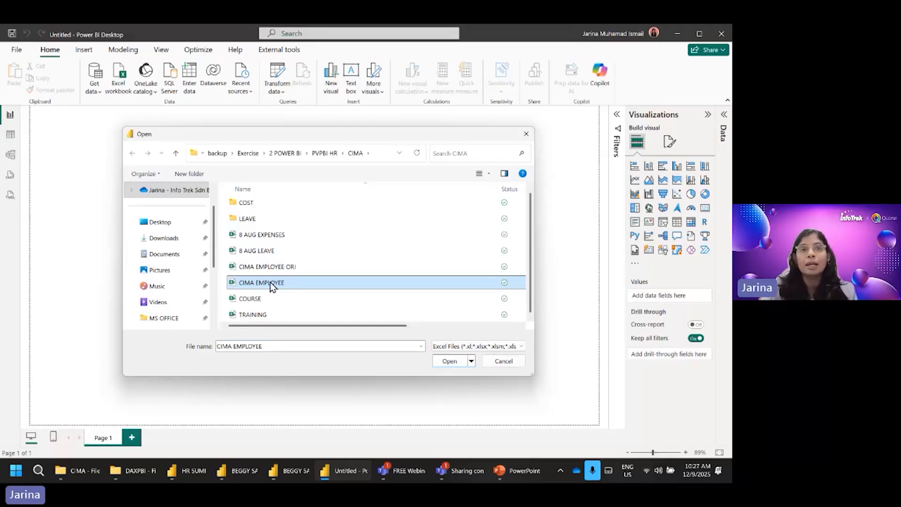
pyautogui.click(450, 362)
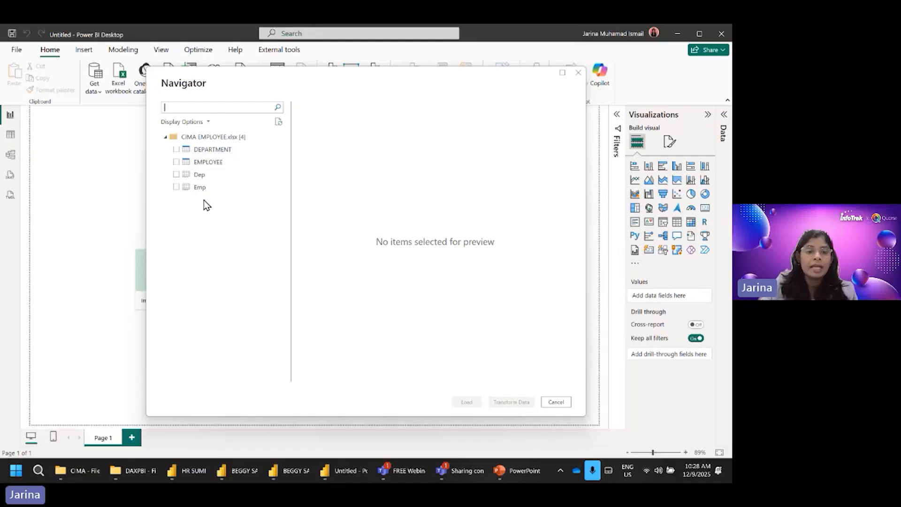
pyautogui.click(176, 163)
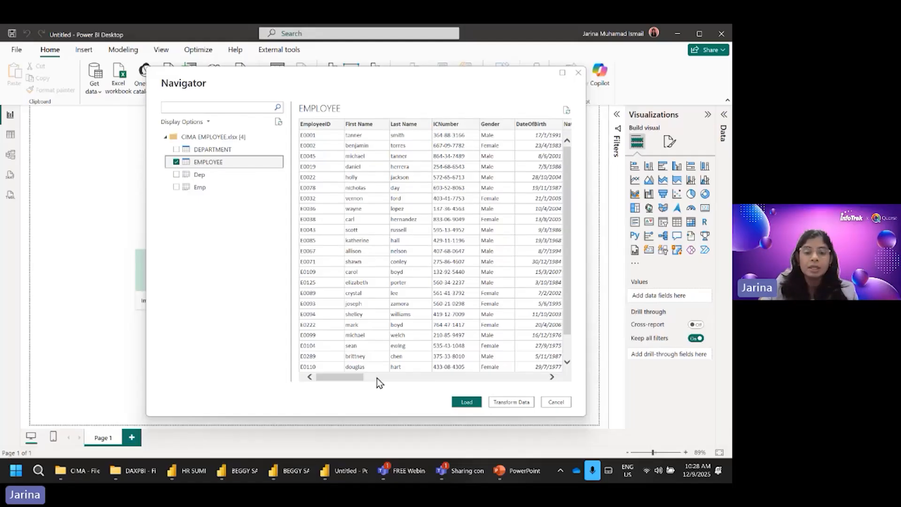
pyautogui.moveTo(358, 379)
pyautogui.mouseDown()
pyautogui.moveTo(515, 379)
pyautogui.moveTo(543, 389)
pyautogui.moveTo(353, 381)
pyautogui.mouseUp()
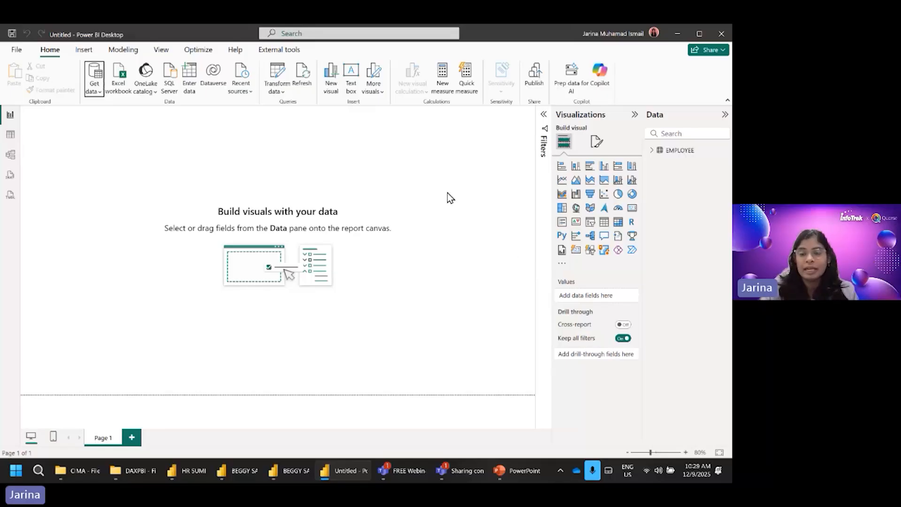
# Step: Show the EMPLOYEE table in Table view and examine its row count and records down to the blank rows near the end
pyautogui.click(679, 151)
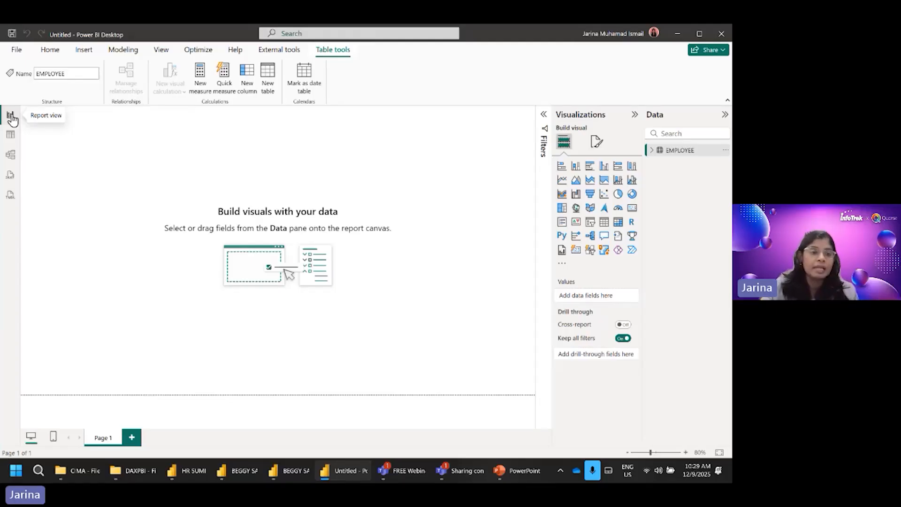
pyautogui.click(10, 137)
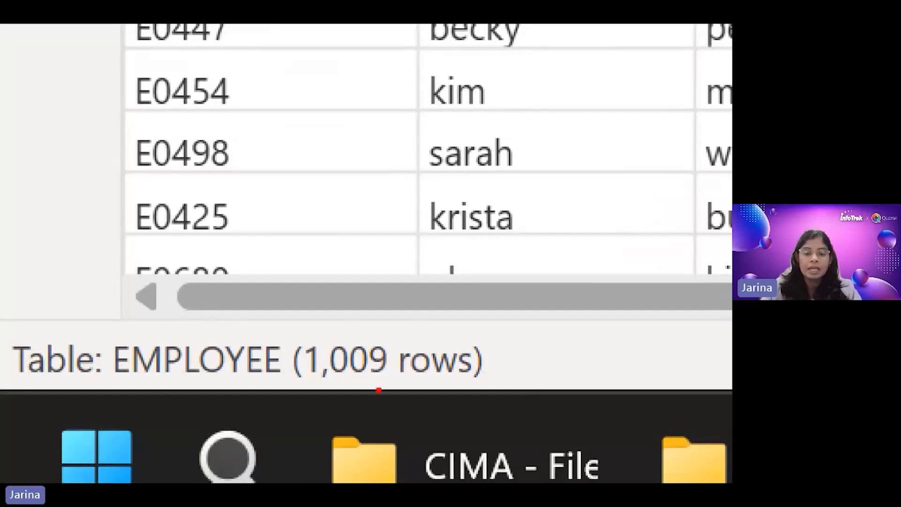
pyautogui.moveTo(291, 395); pyautogui.dragTo(452, 395)
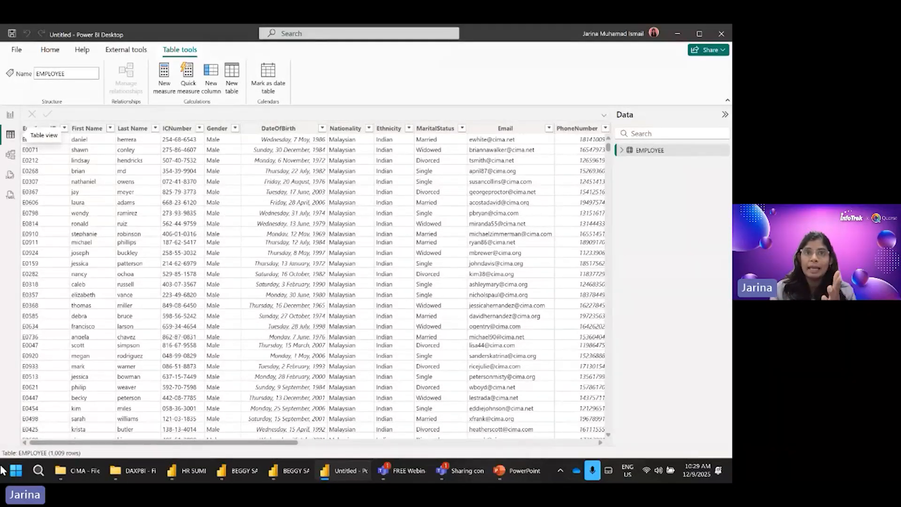
pyautogui.scroll(-15, 229, 352)
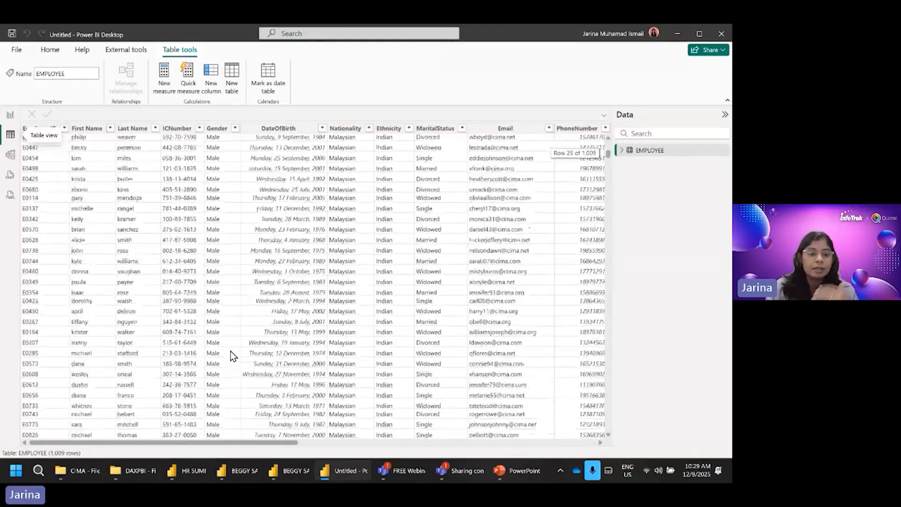
pyautogui.scroll(-10, 230, 356)
pyautogui.scroll(-20, 230, 351)
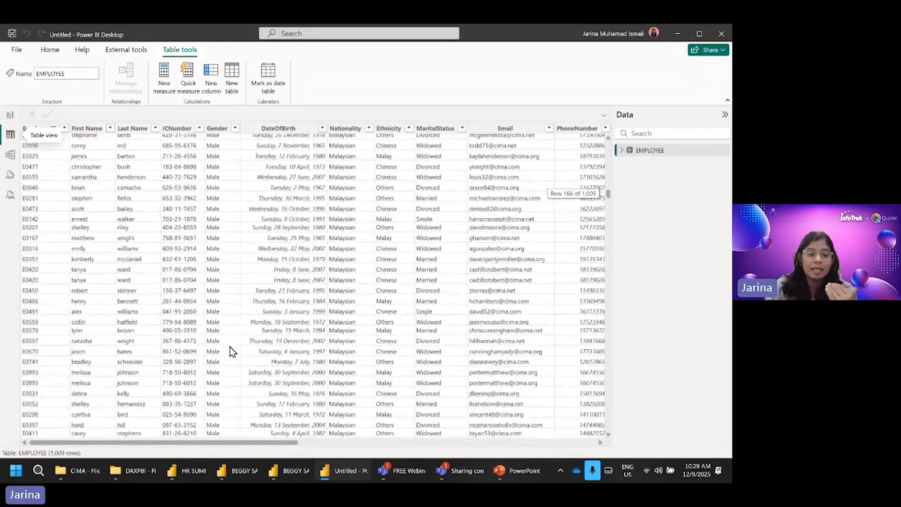
pyautogui.scroll(-20, 229, 345)
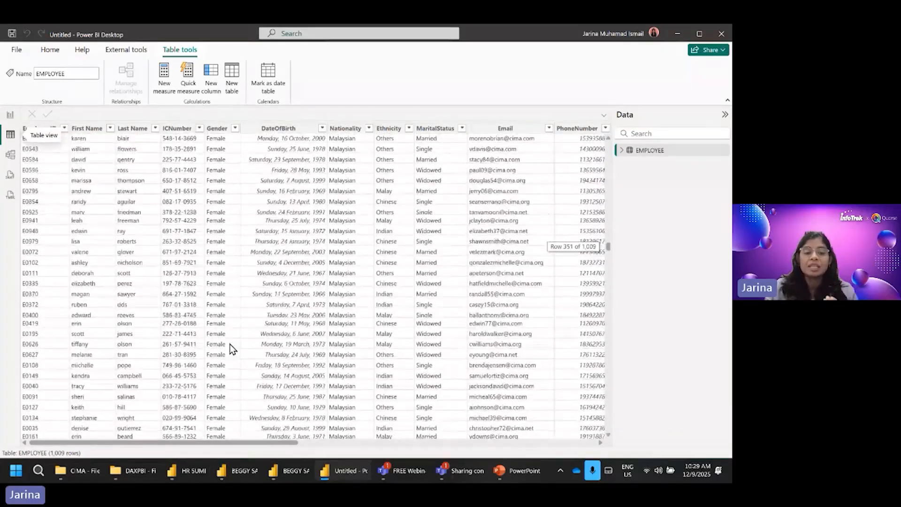
pyautogui.scroll(-20, 230, 348)
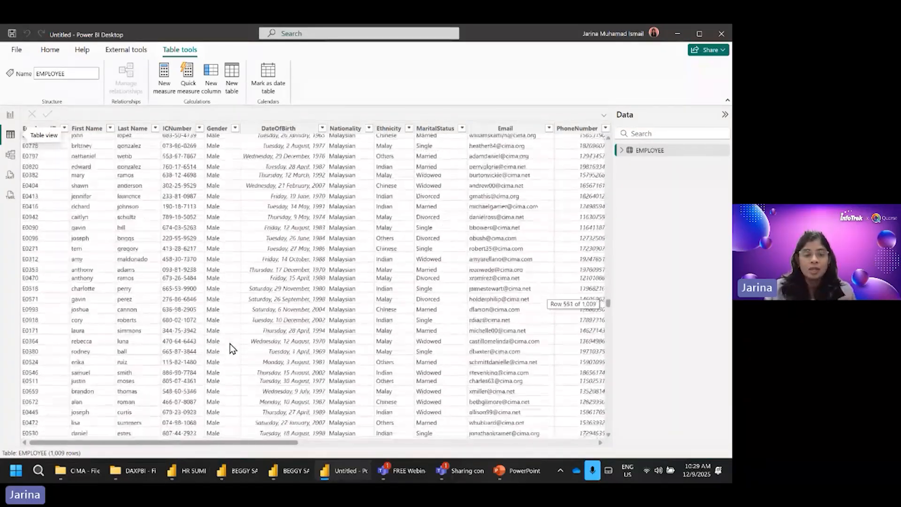
pyautogui.scroll(-20, 264, 303)
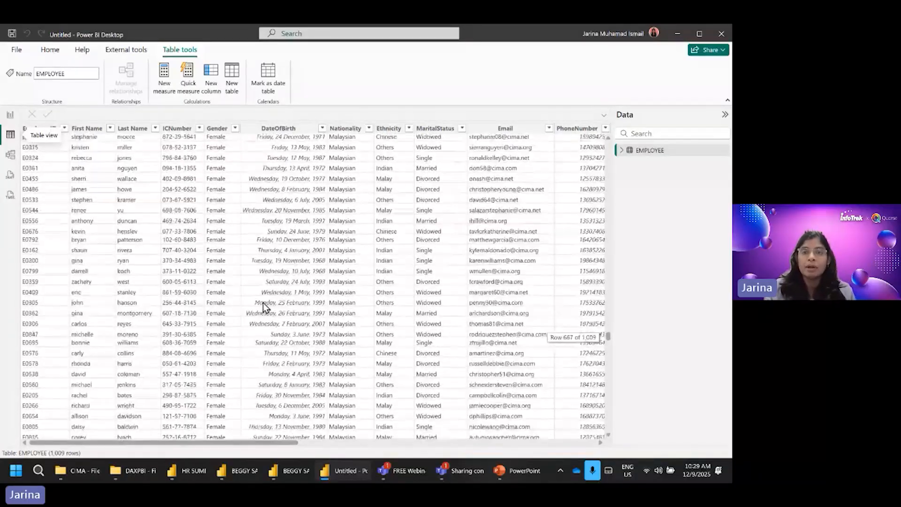
pyautogui.scroll(-20, 263, 305)
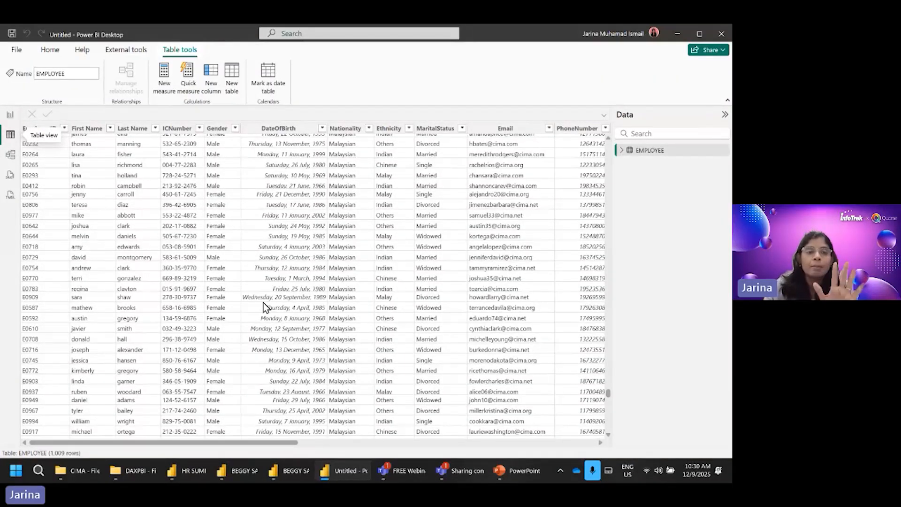
pyautogui.scroll(-20, 264, 306)
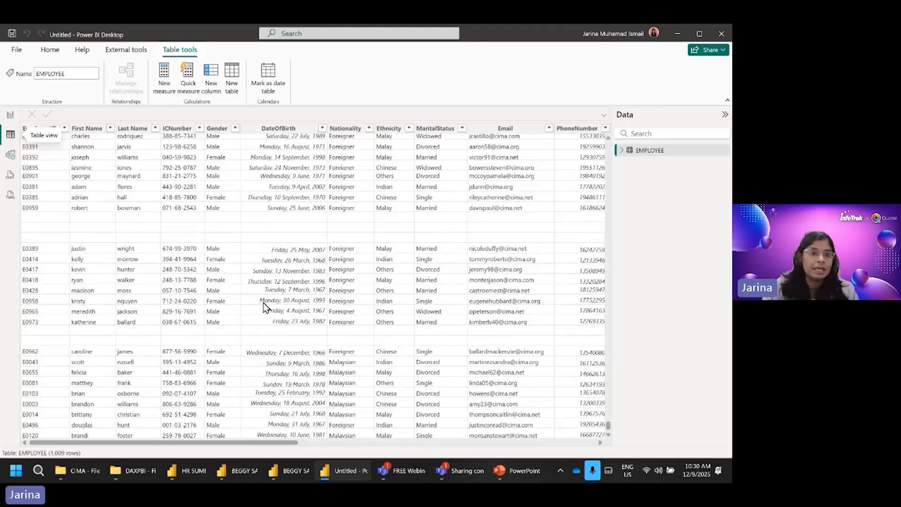
# Step: Open the EMPLOYEE table in the Power Query Editor to transform its data
pyautogui.click(57, 55)
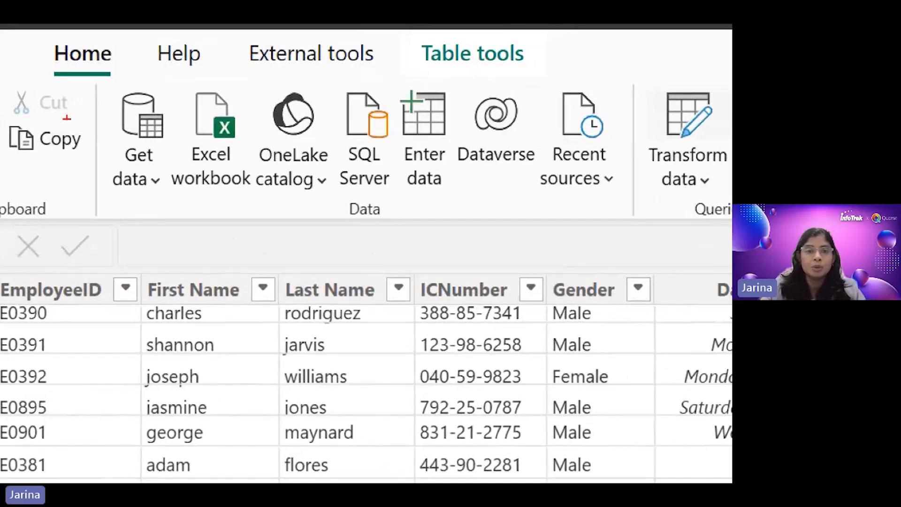
pyautogui.moveTo(42, 31); pyautogui.dragTo(129, 97)
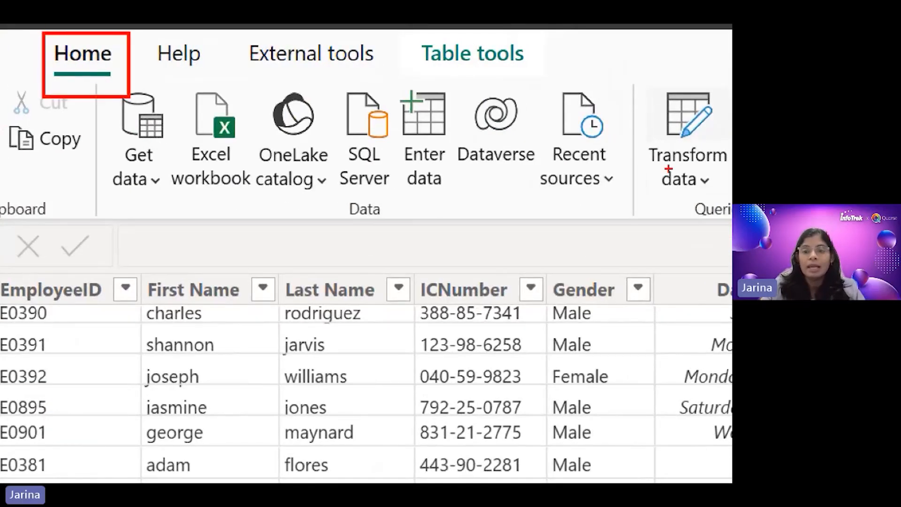
pyautogui.moveTo(652, 74)
pyautogui.mouseDown()
pyautogui.moveTo(673, 111)
pyautogui.moveTo(715, 145)
pyautogui.mouseUp()
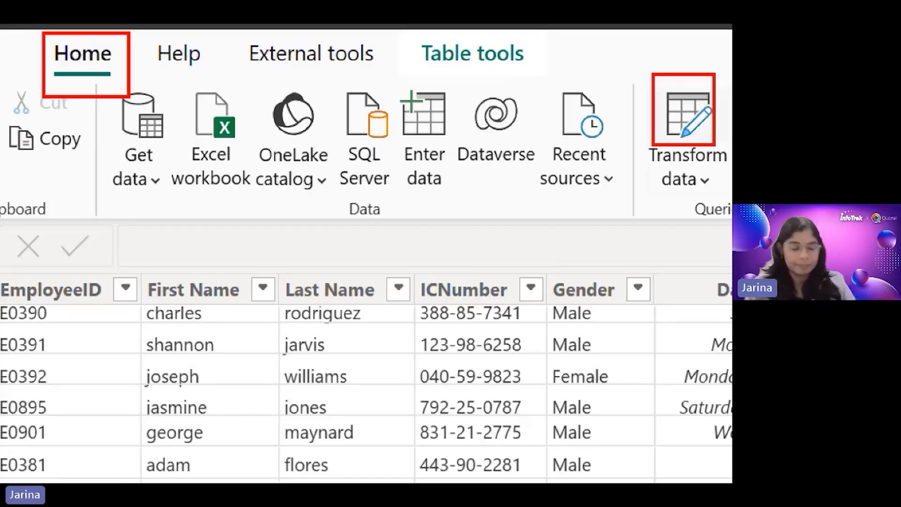
pyautogui.press('Escape')
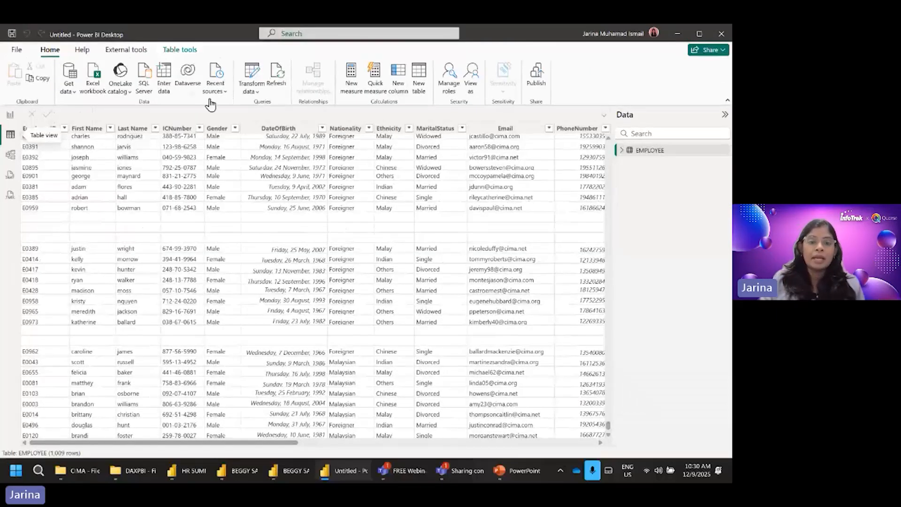
pyautogui.click(257, 86)
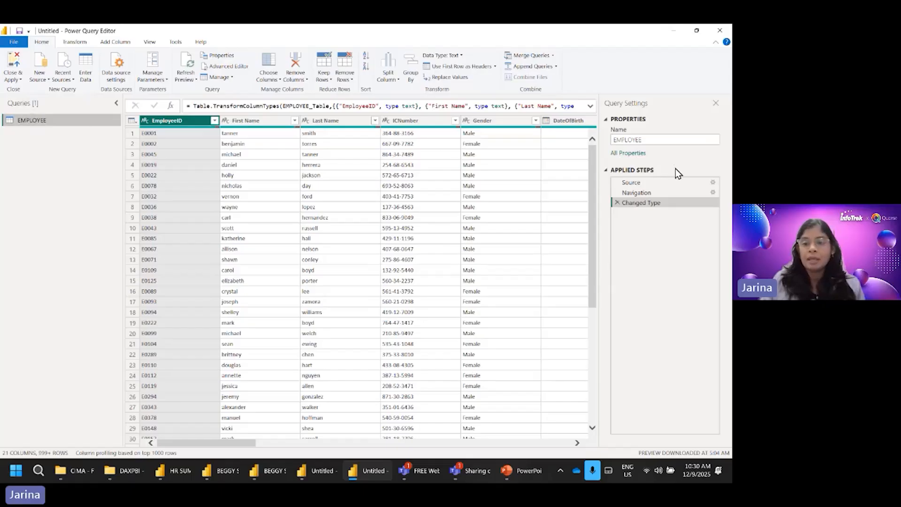
# Step: Review the EMPLOYEE query's applied steps in order: Source, Navigation and Changed Type
pyautogui.click(647, 184)
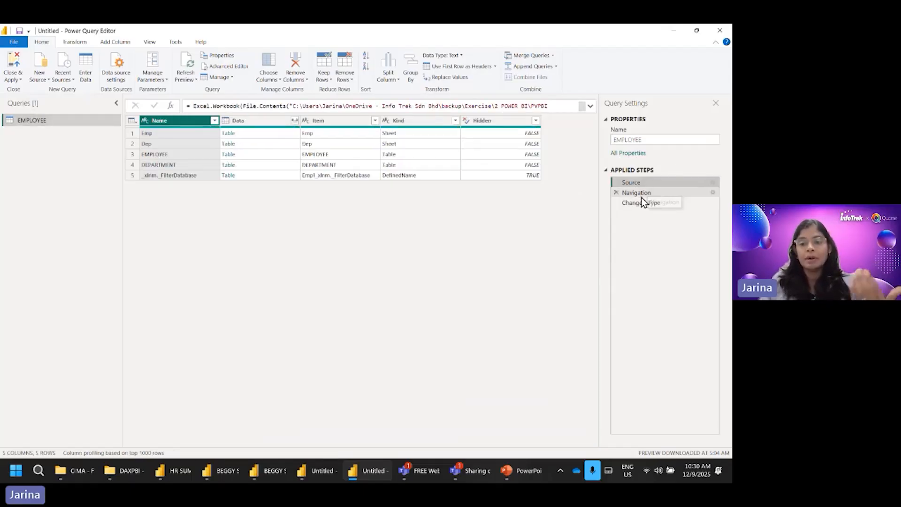
pyautogui.click(639, 192)
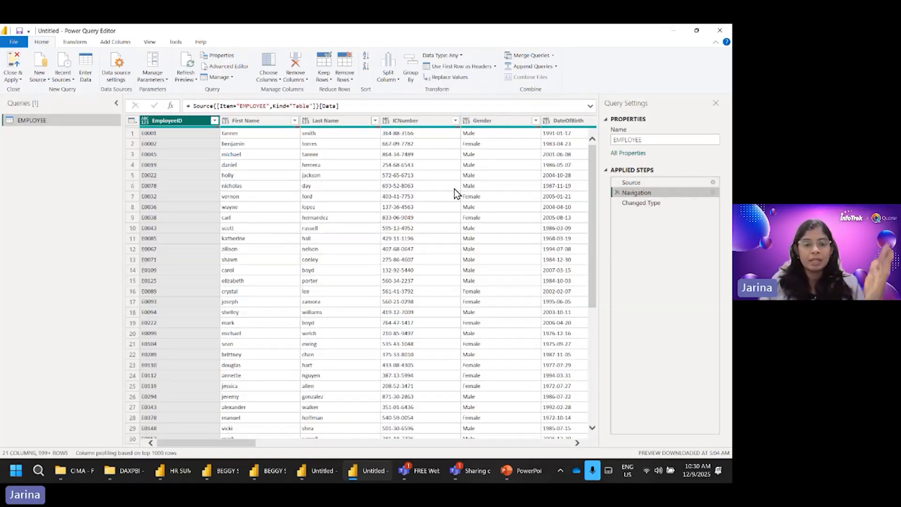
pyautogui.click(634, 202)
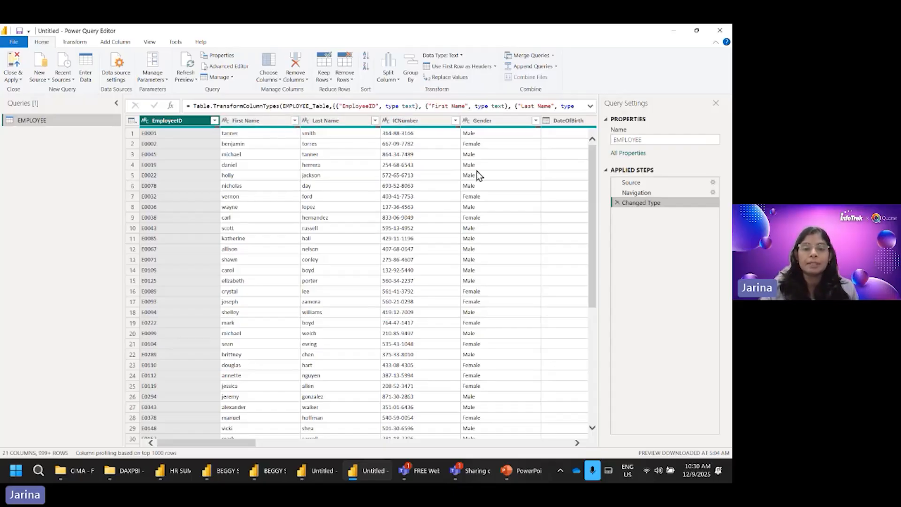
# Step: Check the data types of the ICNumber and DateOfBirth columns, and return to the first columns of the EMPLOYEE query
pyautogui.click(431, 121)
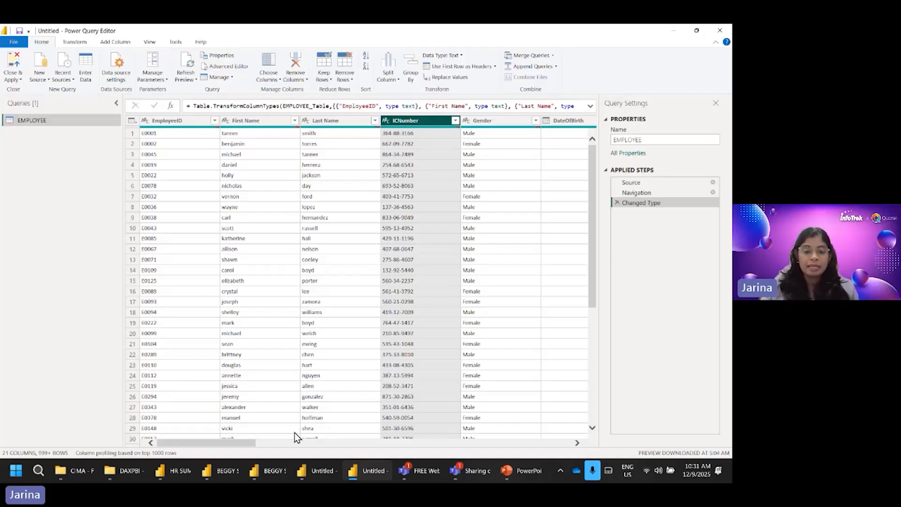
pyautogui.moveTo(235, 444); pyautogui.dragTo(294, 444)
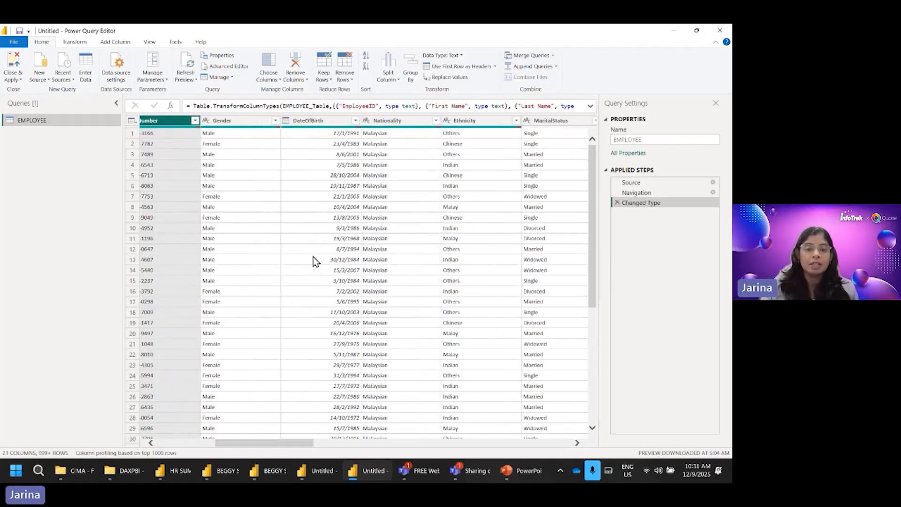
pyautogui.click(319, 122)
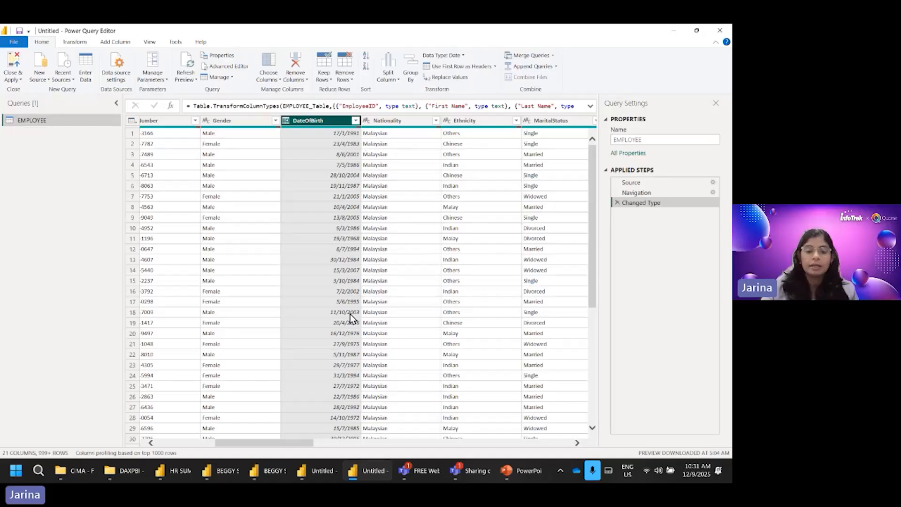
pyautogui.moveTo(301, 444); pyautogui.dragTo(244, 446)
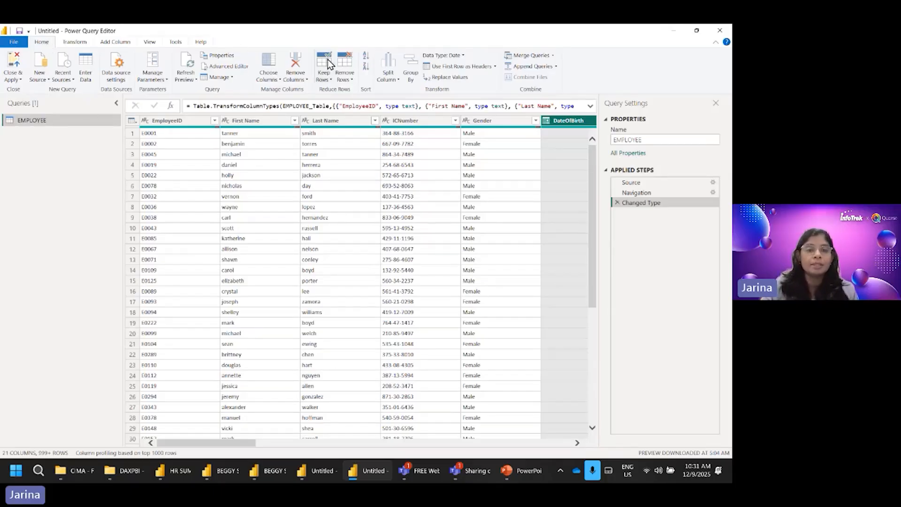
# Step: Remove the blank rows from the EMPLOYEE query
pyautogui.click(348, 80)
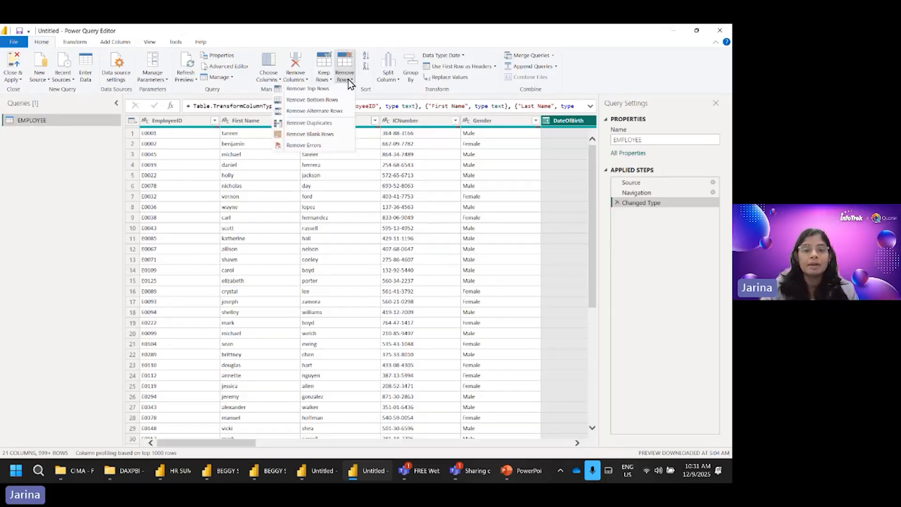
pyautogui.click(317, 133)
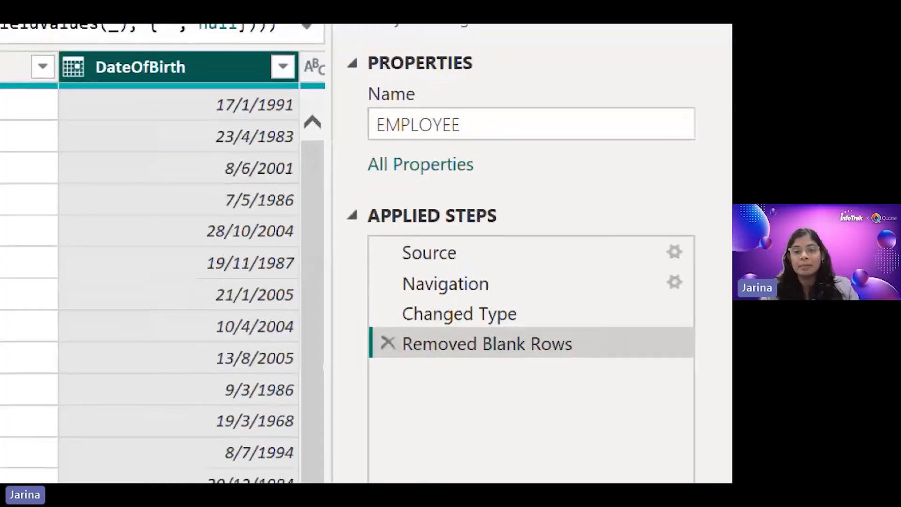
pyautogui.moveTo(421, 365); pyautogui.dragTo(527, 363)
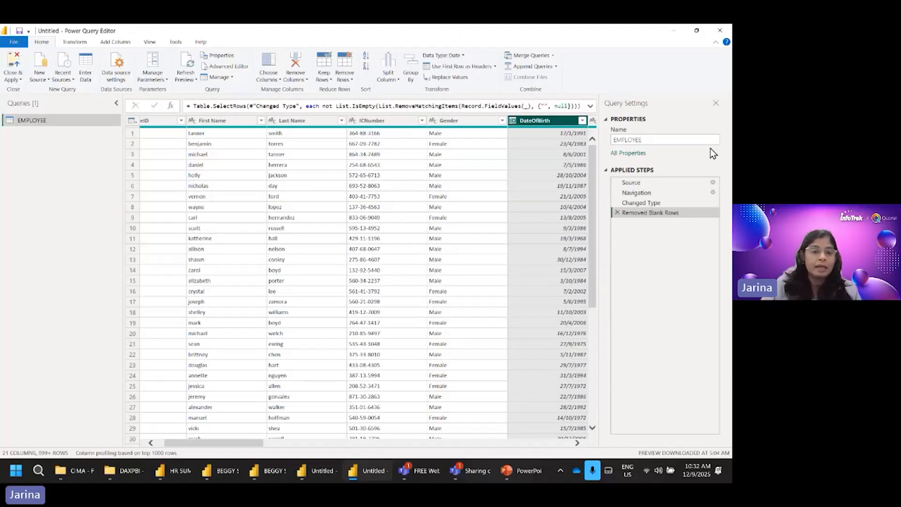
# Step: Remove duplicate rows from the EMPLOYEE query based on the EmployeeID column
pyautogui.moveTo(243, 443); pyautogui.dragTo(235, 443)
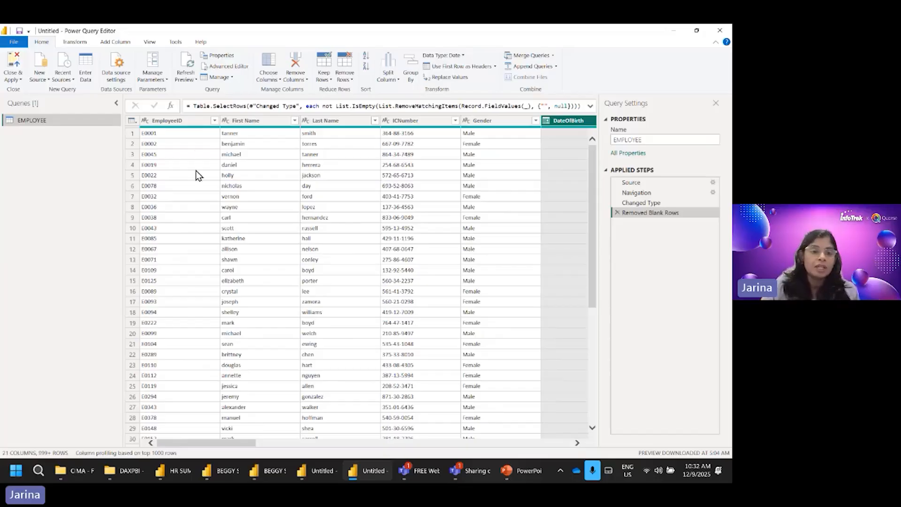
pyautogui.click(195, 122)
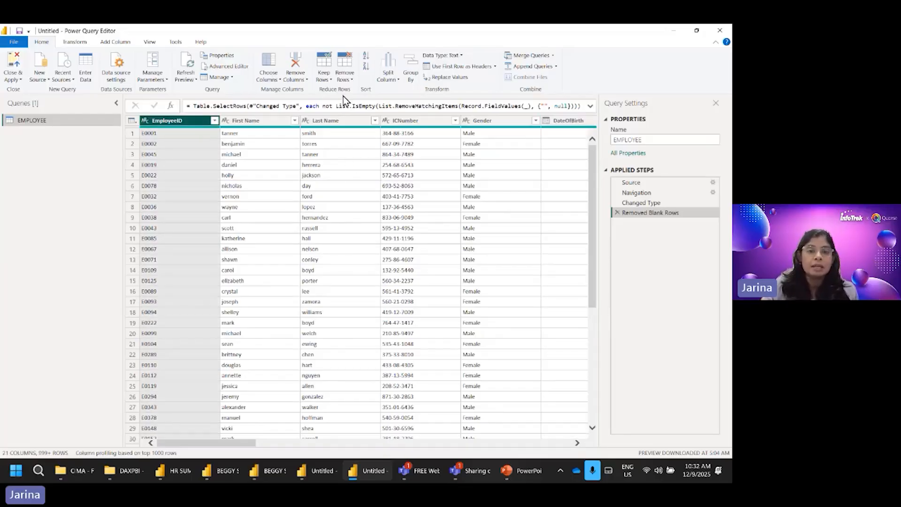
pyautogui.click(348, 81)
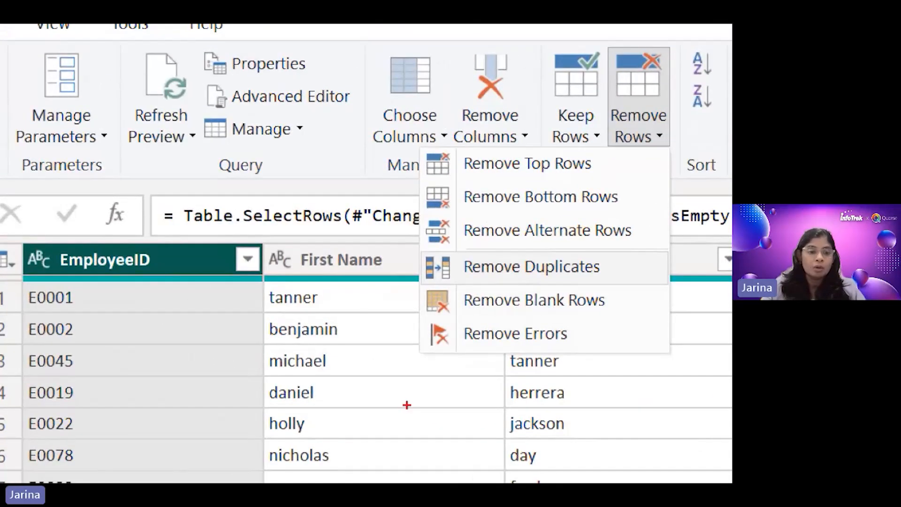
pyautogui.moveTo(20, 237)
pyautogui.mouseDown()
pyautogui.moveTo(60, 259)
pyautogui.moveTo(193, 293)
pyautogui.mouseUp()
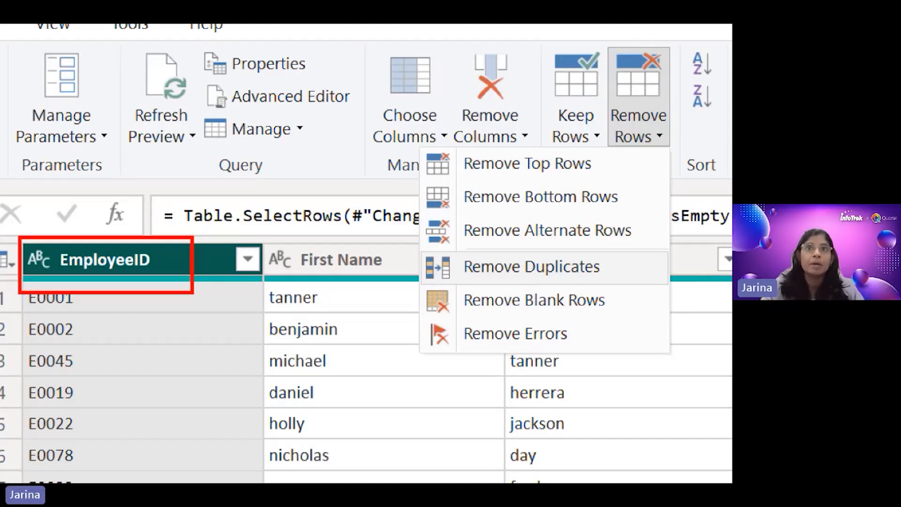
pyautogui.moveTo(594, 93); pyautogui.dragTo(685, 162)
pyautogui.moveTo(417, 245)
pyautogui.mouseDown()
pyautogui.moveTo(542, 293)
pyautogui.moveTo(633, 299)
pyautogui.mouseUp()
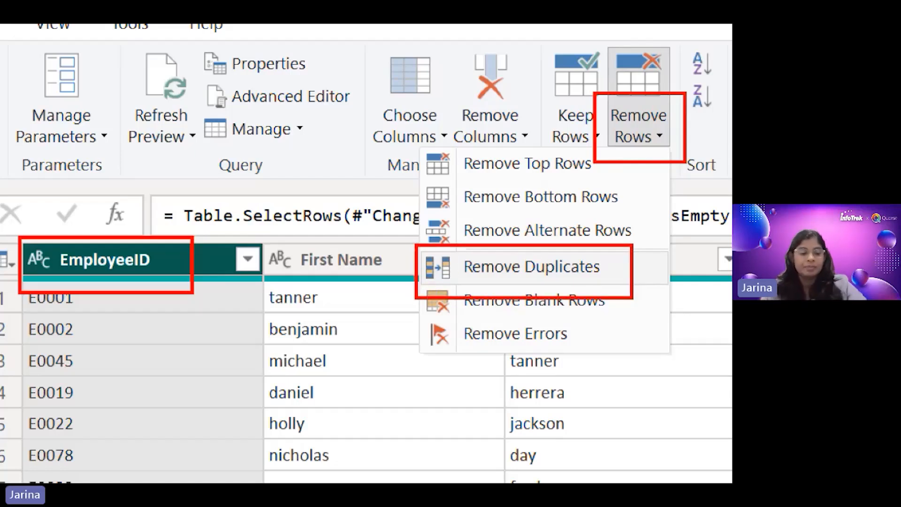
pyautogui.press('Escape')
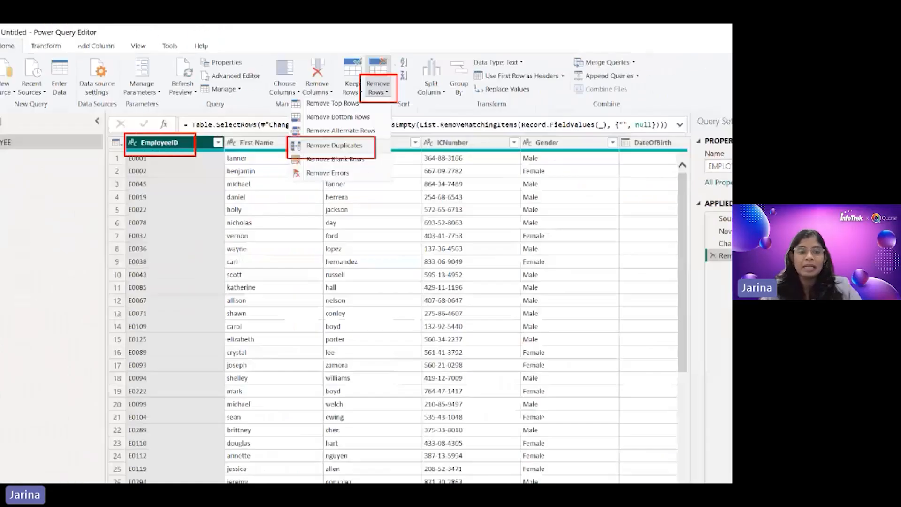
pyautogui.click(351, 80)
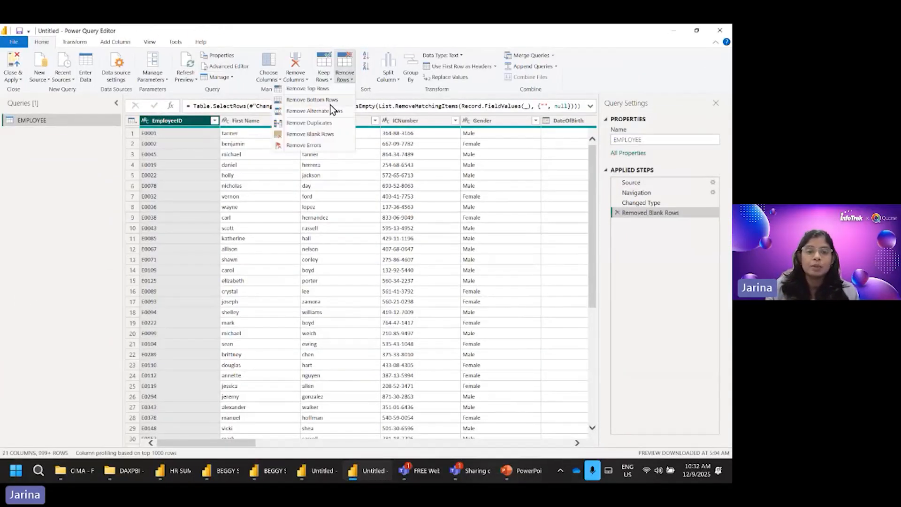
pyautogui.click(320, 125)
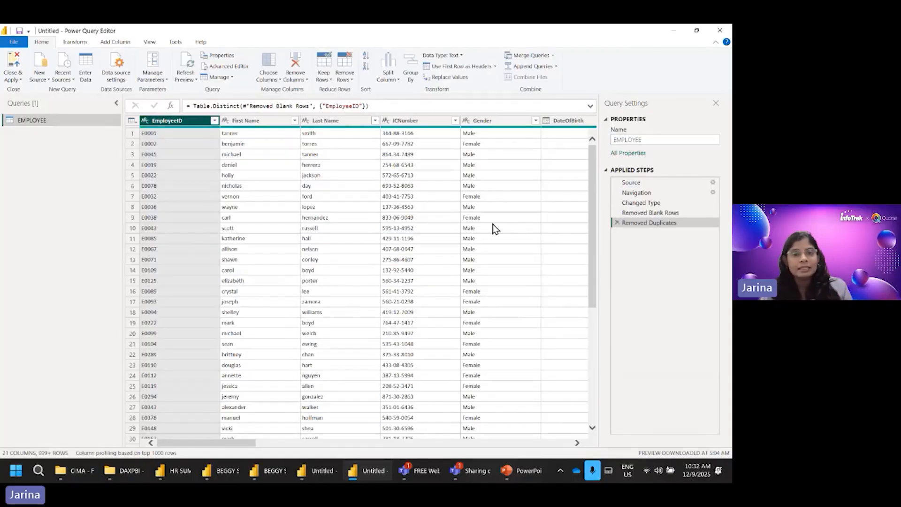
# Step: Format the First Name and Last Name columns together with Capitalize Each Word
pyautogui.click(274, 121)
pyautogui.click(321, 122)
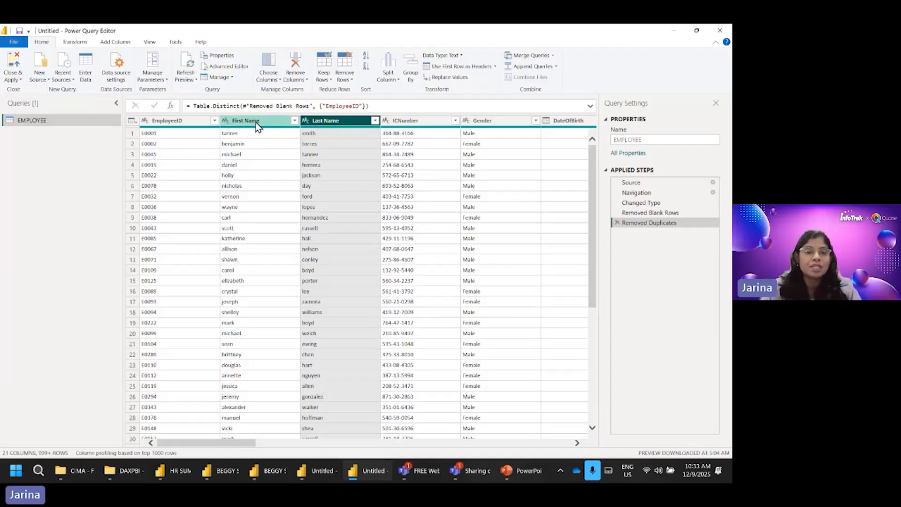
pyautogui.keyDown('ctrl'); pyautogui.click(255, 122); pyautogui.keyUp('ctrl')
pyautogui.keyDown('ctrl'); pyautogui.click(326, 124); pyautogui.keyUp('ctrl')
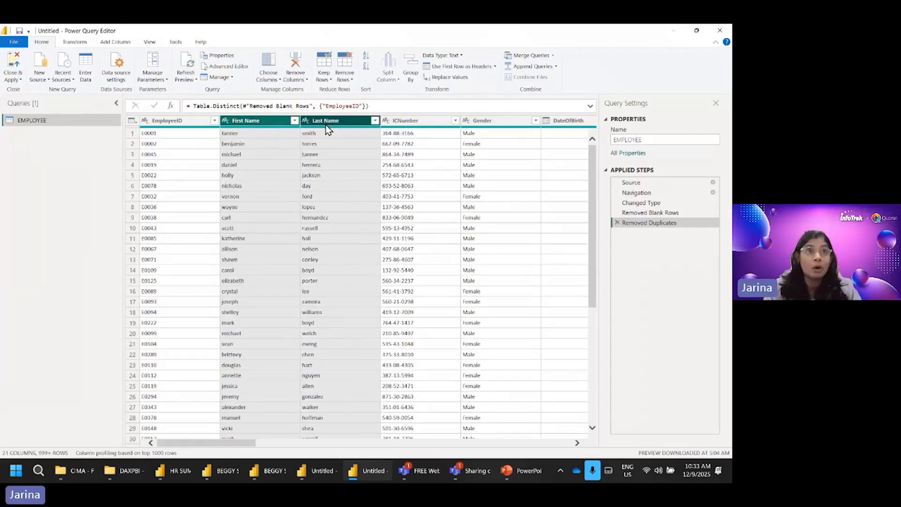
pyautogui.click(76, 43)
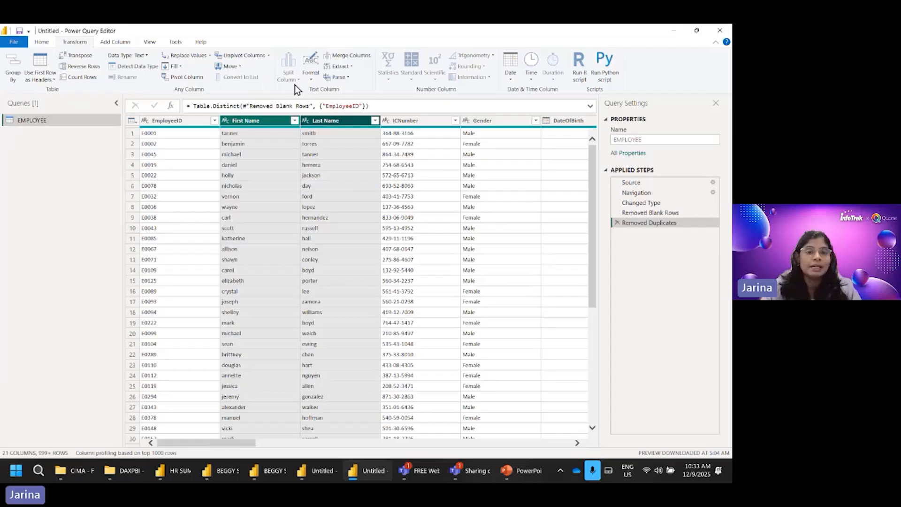
pyautogui.click(310, 78)
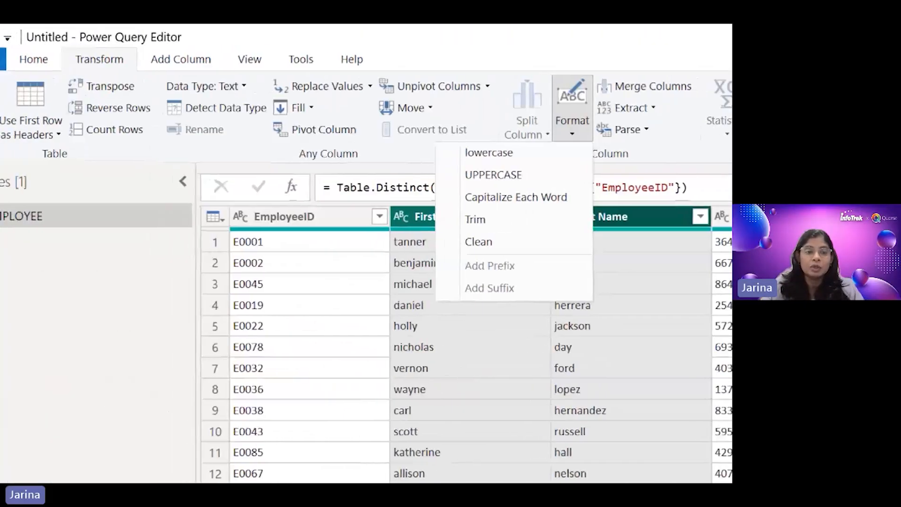
pyautogui.click(61, 64)
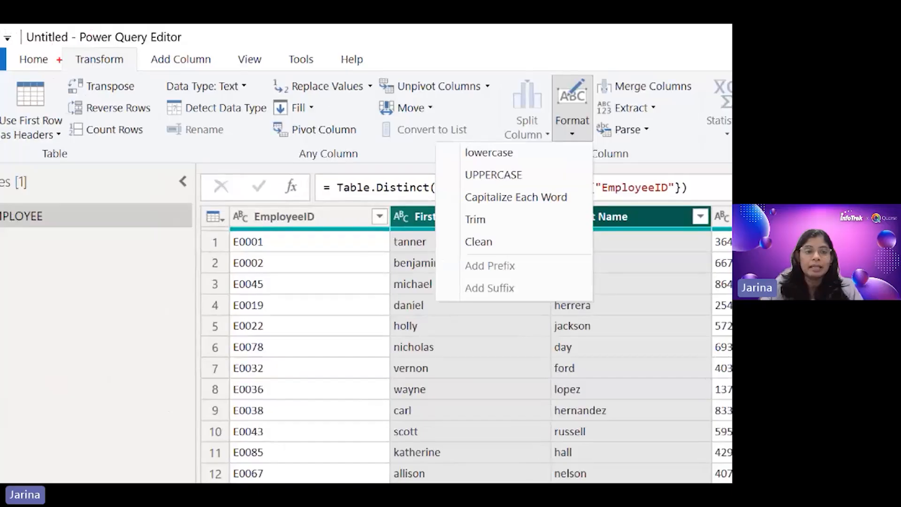
pyautogui.moveTo(55, 46); pyautogui.dragTo(145, 80)
pyautogui.moveTo(544, 108); pyautogui.dragTo(608, 151)
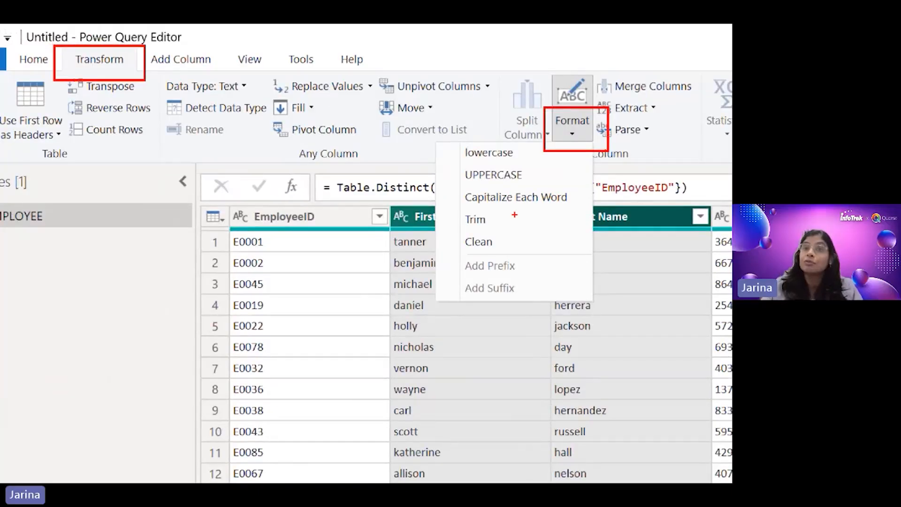
pyautogui.moveTo(437, 183)
pyautogui.mouseDown()
pyautogui.moveTo(453, 194)
pyautogui.moveTo(595, 221)
pyautogui.mouseUp()
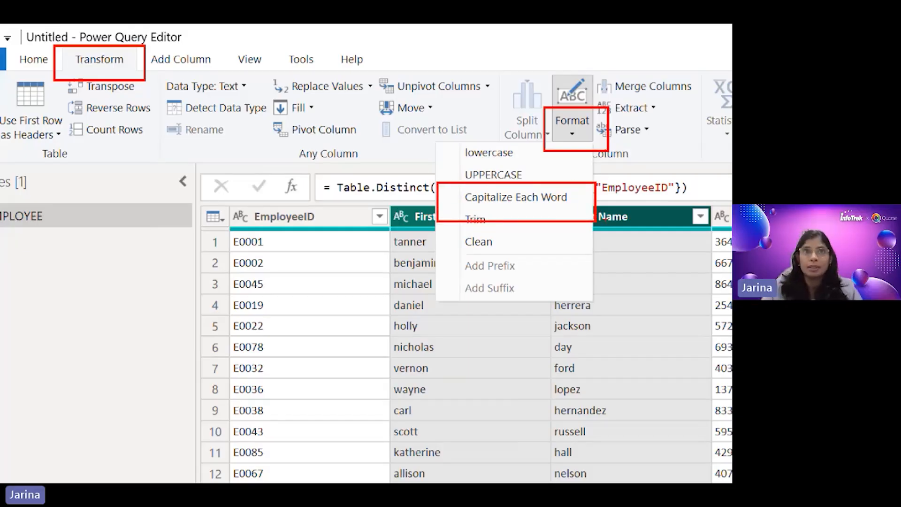
pyautogui.press('Escape')
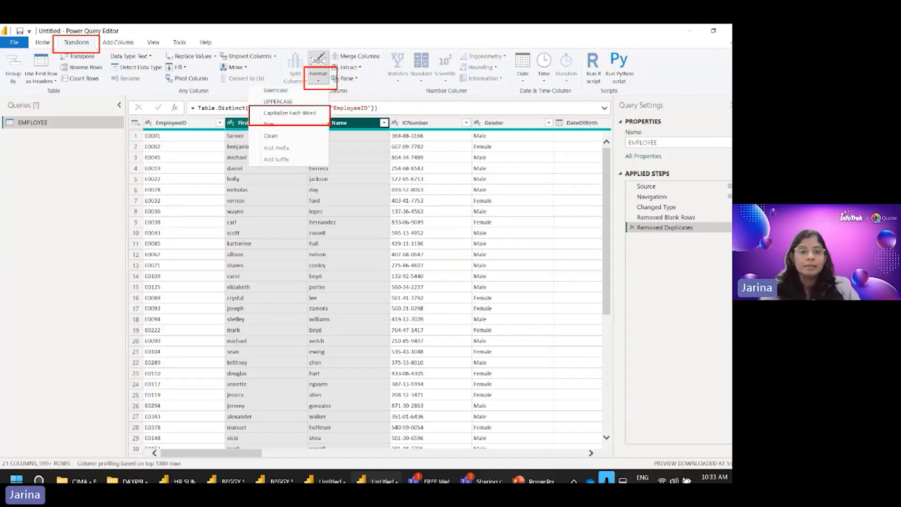
pyautogui.click(306, 77)
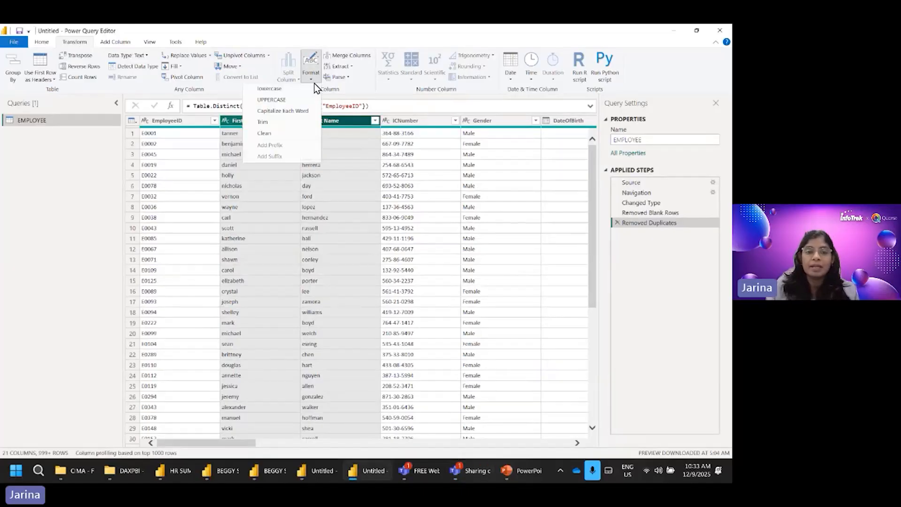
pyautogui.click(290, 113)
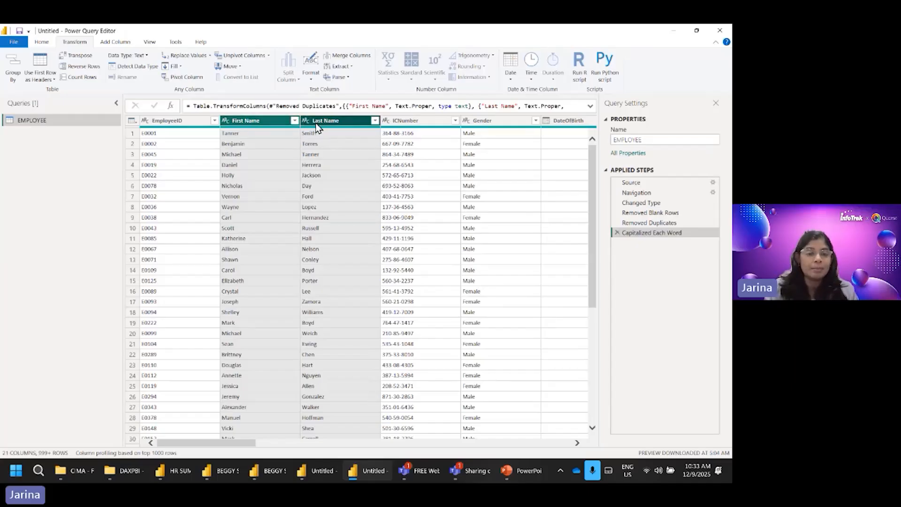
# Step: Add a new column named Full Name that merges First Name and Last Name with a space separator, and check it at the table's end
pyautogui.click(122, 44)
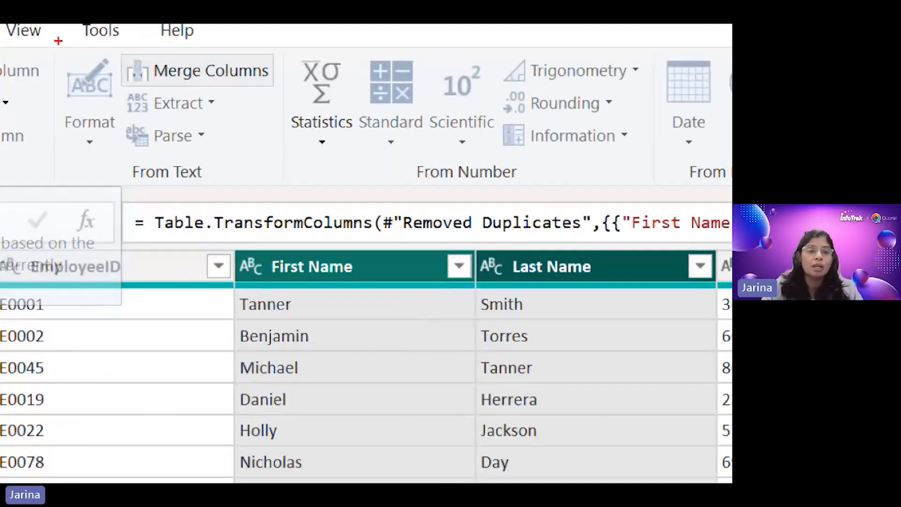
pyautogui.moveTo(100, 39)
pyautogui.mouseDown()
pyautogui.moveTo(122, 64)
pyautogui.moveTo(284, 96)
pyautogui.mouseUp()
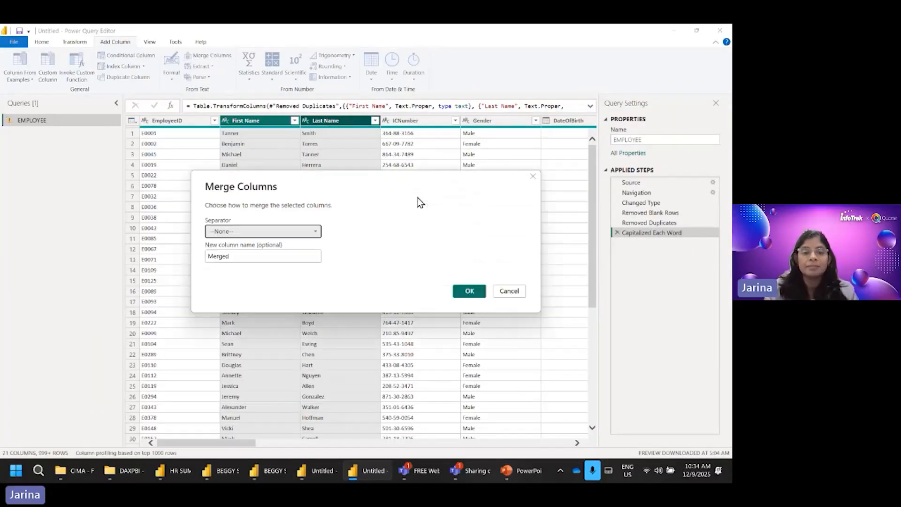
pyautogui.click(219, 232)
pyautogui.click(218, 293)
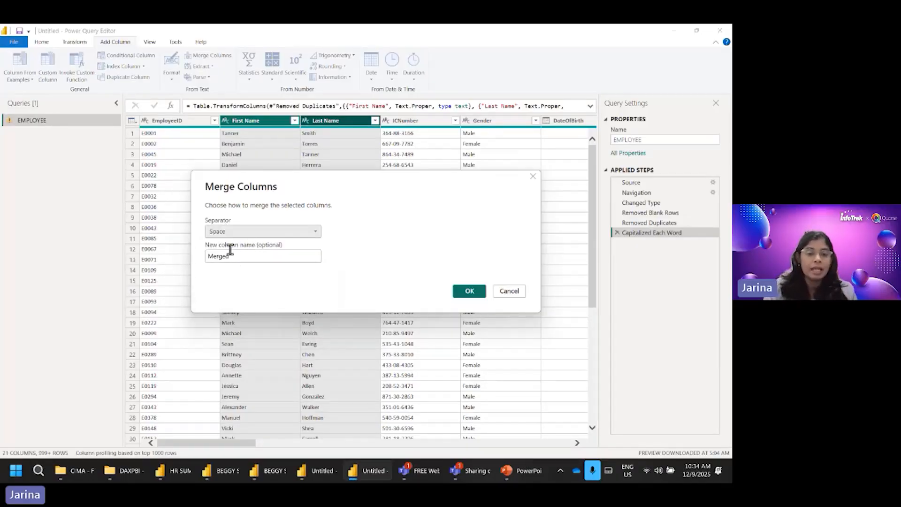
pyautogui.moveTo(231, 256); pyautogui.dragTo(207, 253)
pyautogui.write('Full Name')
pyautogui.click(468, 291)
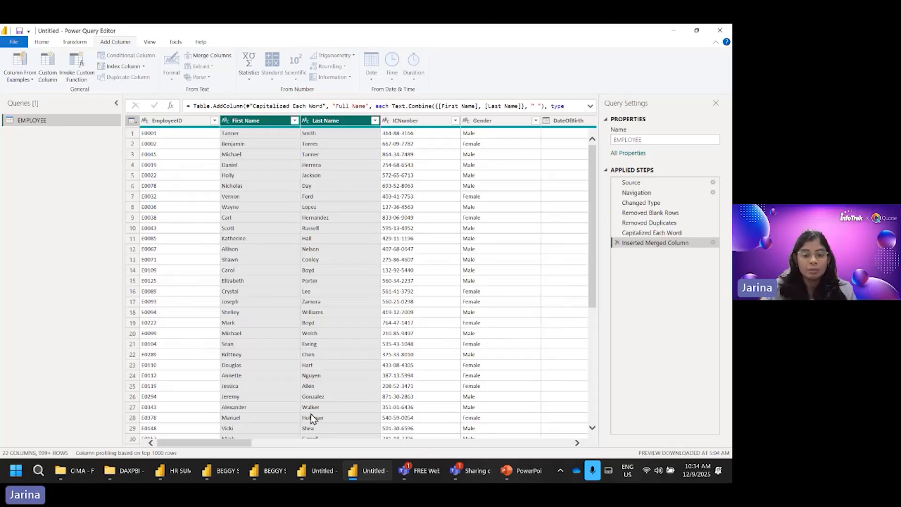
pyautogui.moveTo(241, 441); pyautogui.dragTo(574, 437)
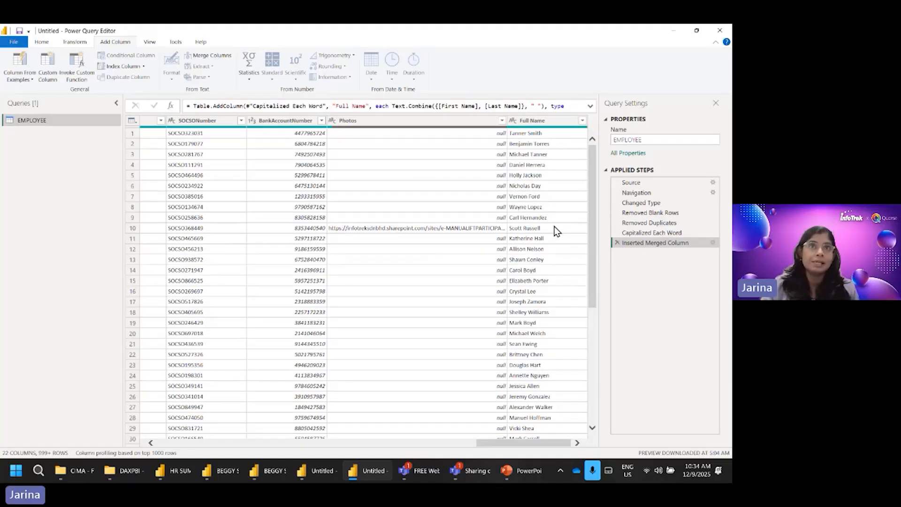
# Step: Close the Power Query Editor with the changes applied, and check the EMPLOYEE table's row count
pyautogui.click(41, 43)
pyautogui.click(18, 78)
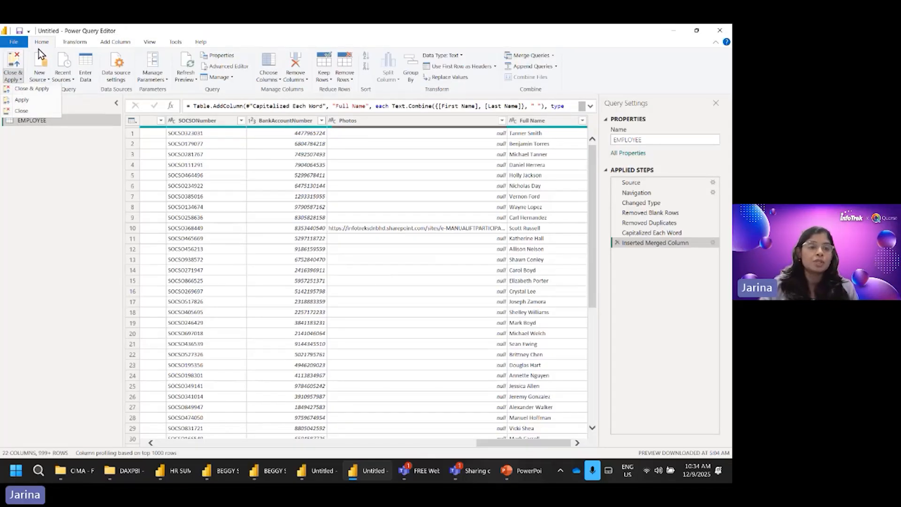
pyautogui.click(36, 89)
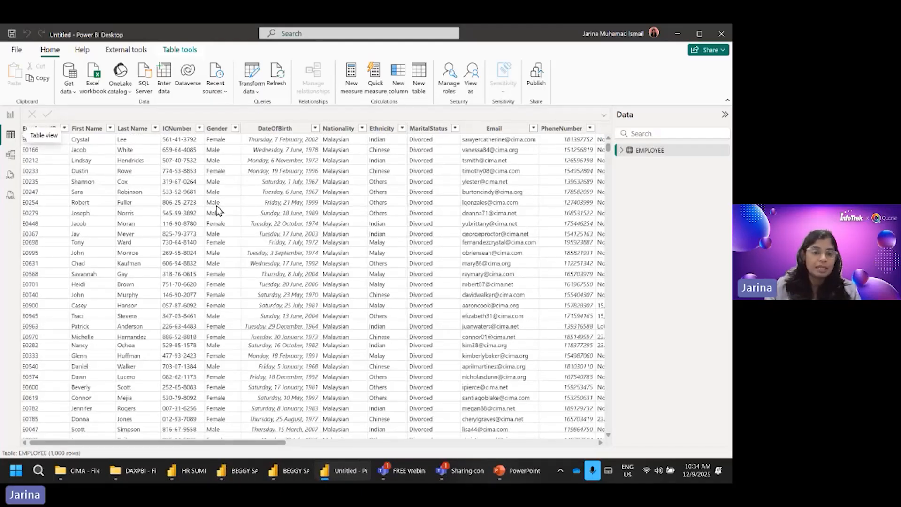
pyautogui.click(654, 155)
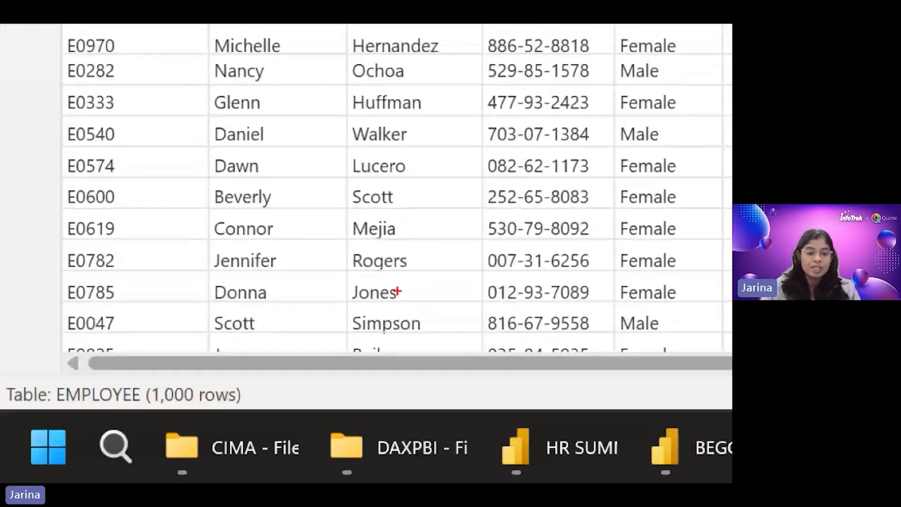
pyautogui.moveTo(236, 329)
pyautogui.mouseDown()
pyautogui.moveTo(188, 377)
pyautogui.moveTo(204, 381)
pyautogui.mouseUp()
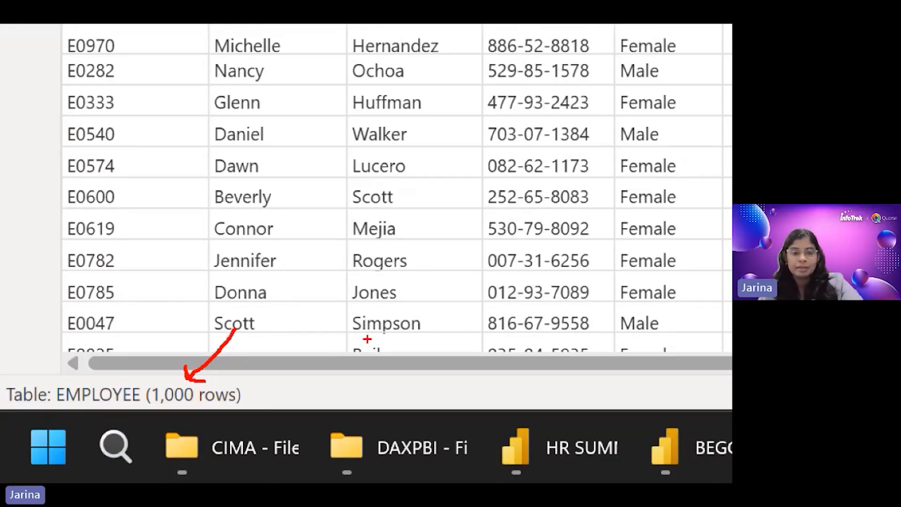
pyautogui.press('Escape')
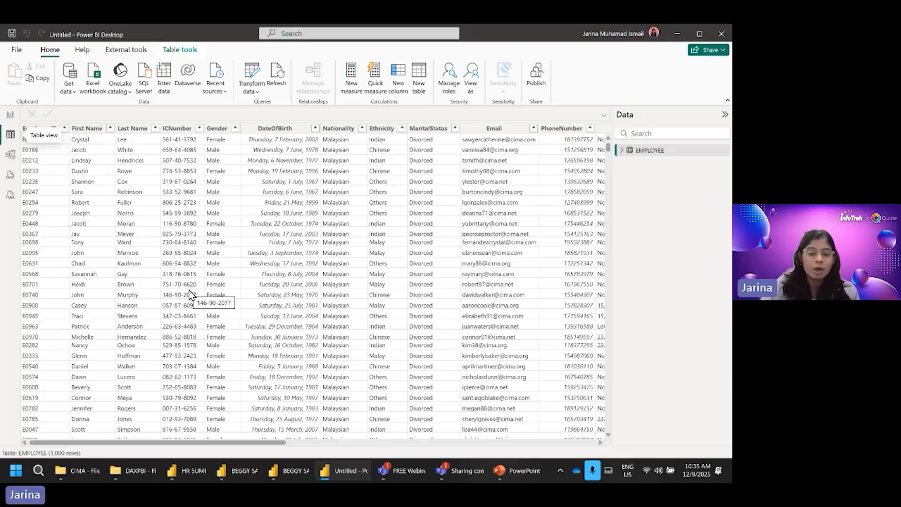
# Step: Switch to File Explorer and show the files and subfolders in the CIMA folder
pyautogui.click(137, 474)
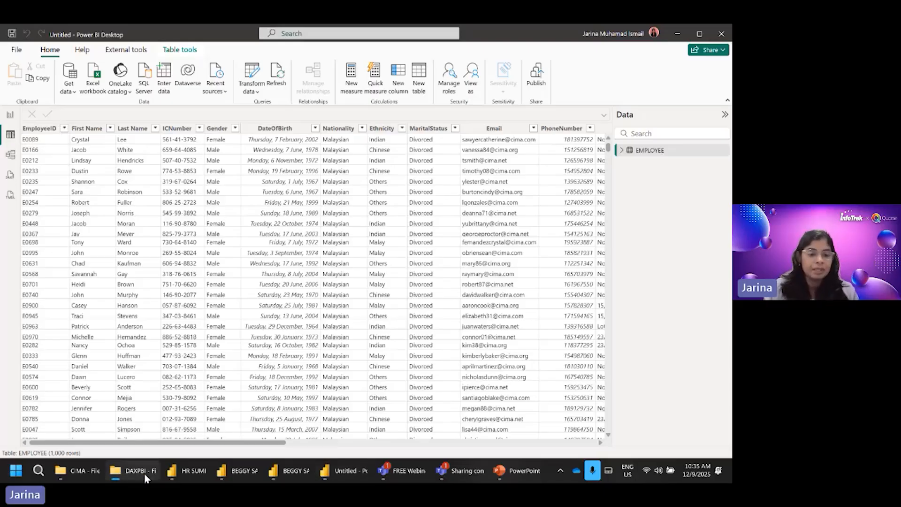
pyautogui.moveTo(145, 473)
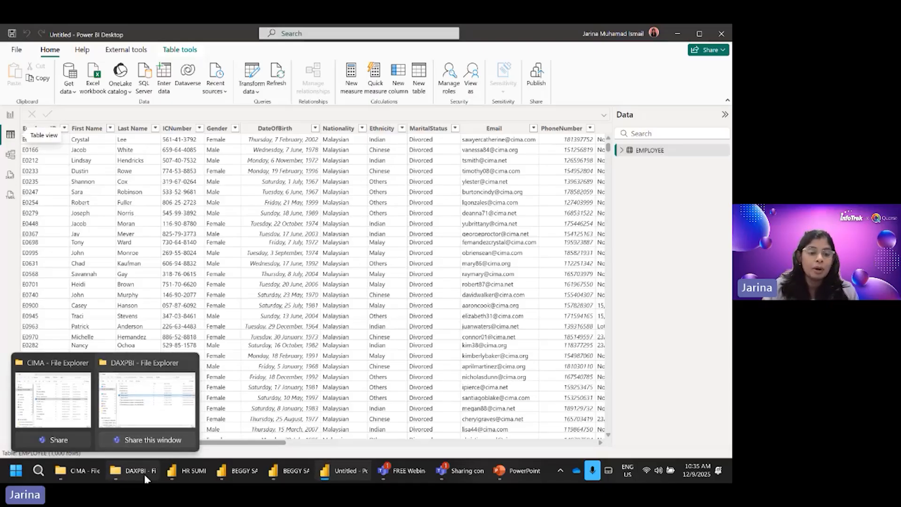
pyautogui.moveTo(731, 121); pyautogui.dragTo(732, 143)
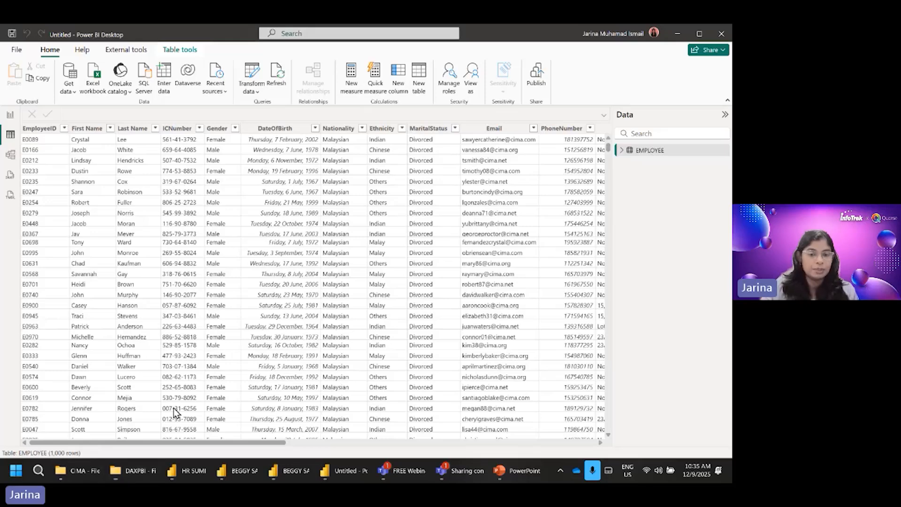
pyautogui.click(81, 472)
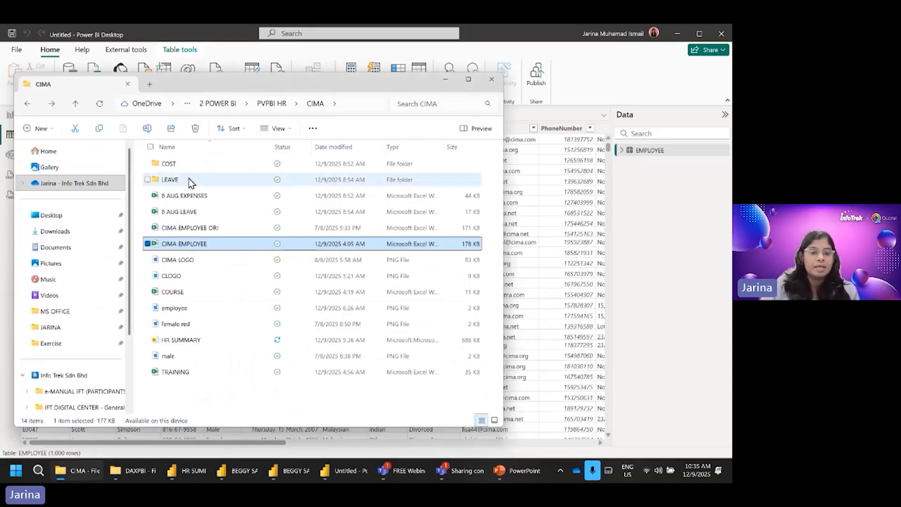
# Step: Open the COST folder inside CIMA and review its monthly expense workbooks
pyautogui.click(173, 167)
pyautogui.doubleClick(173, 167)
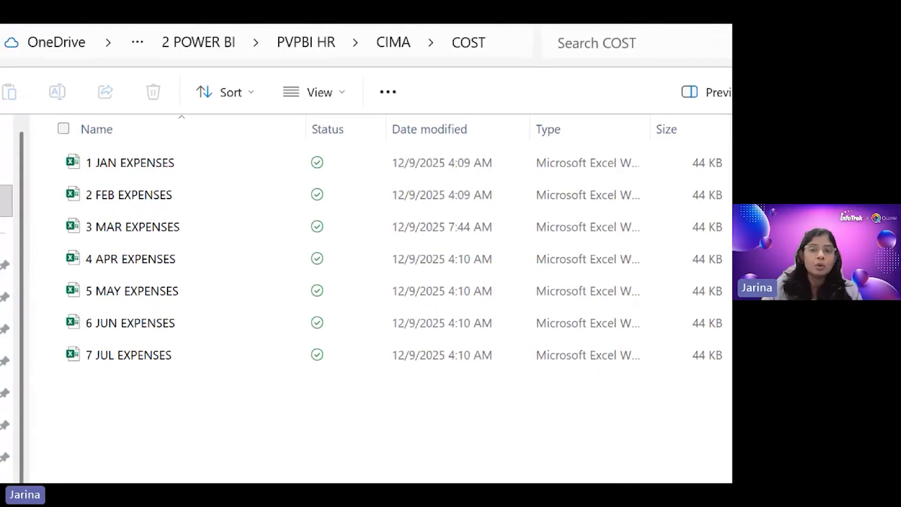
pyautogui.moveTo(86, 178); pyautogui.dragTo(129, 178)
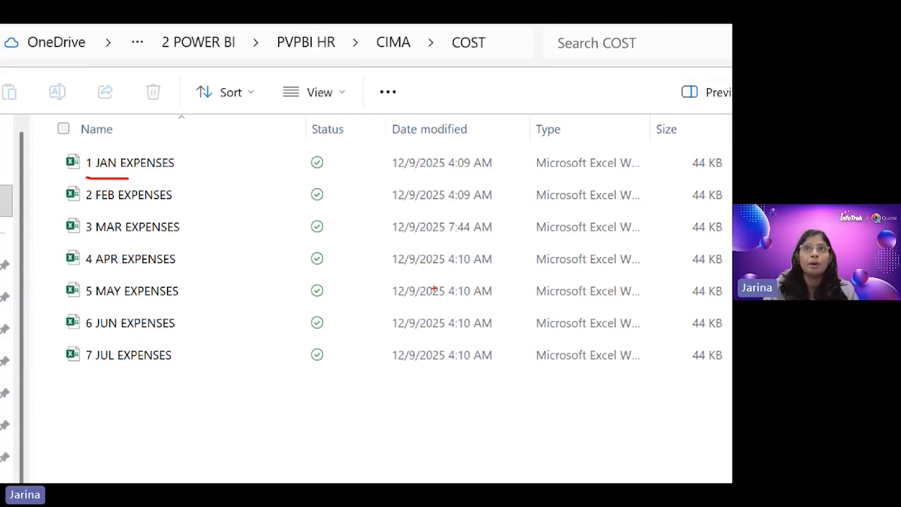
pyautogui.moveTo(86, 214); pyautogui.dragTo(115, 213)
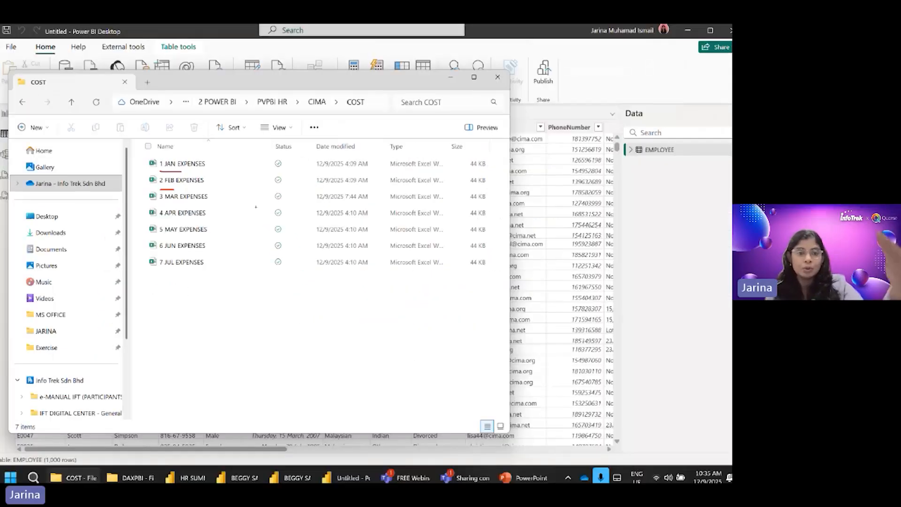
pyautogui.click(612, 75)
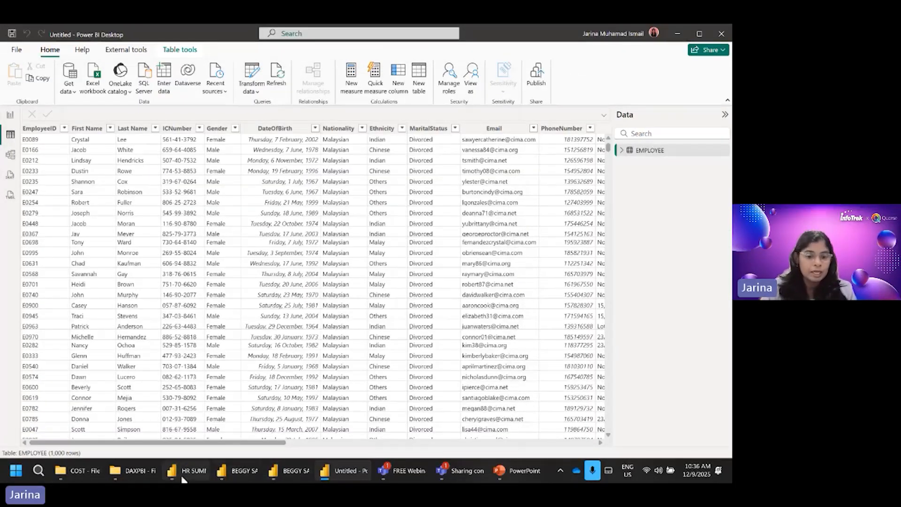
# Step: Switch to File Explorer, move the 7 JUL EXPENSES workbook from COST up into the CIMA folder, and check the COST folder's remaining files
pyautogui.click(77, 470)
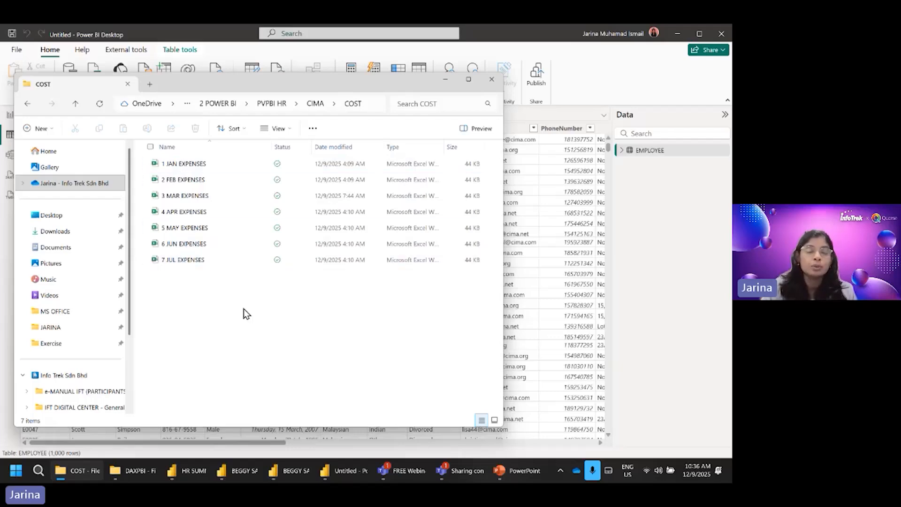
pyautogui.click(193, 263)
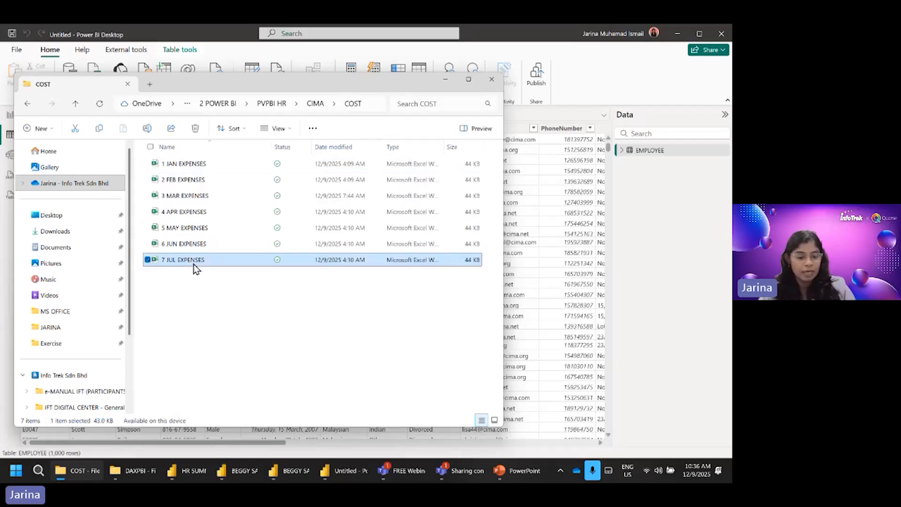
pyautogui.hotkey('ctrl', 'c')
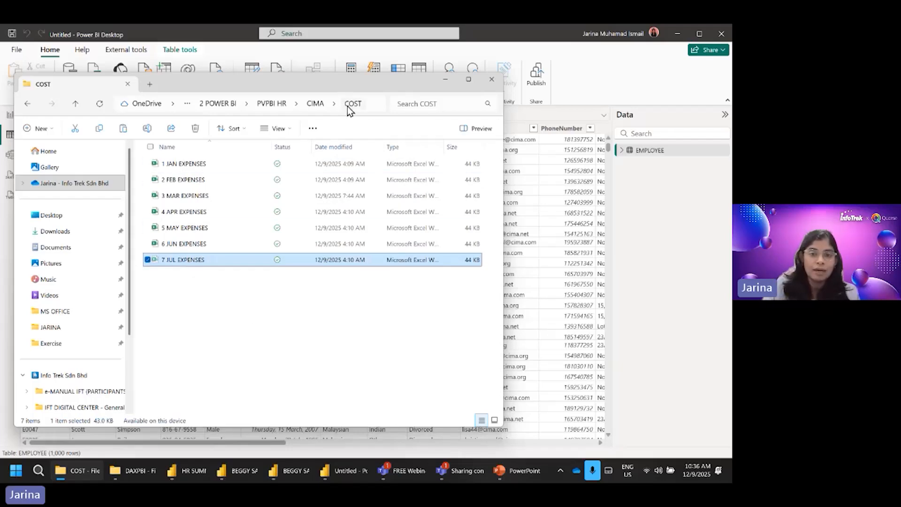
pyautogui.click(321, 105)
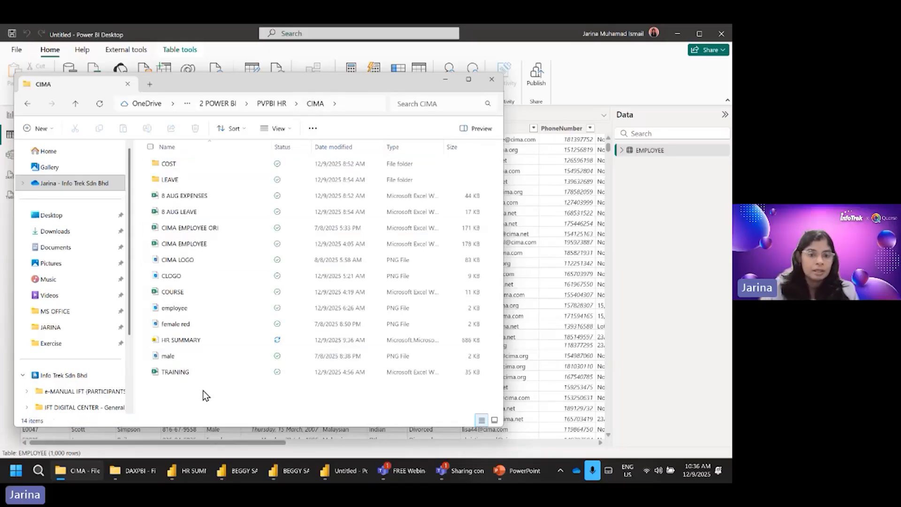
pyautogui.hotkey('ctrl', 'v')
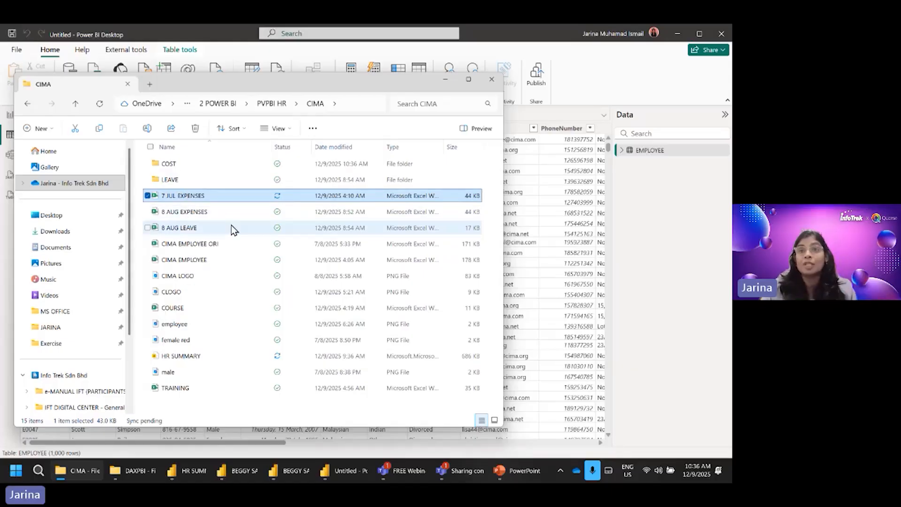
pyautogui.click(175, 165)
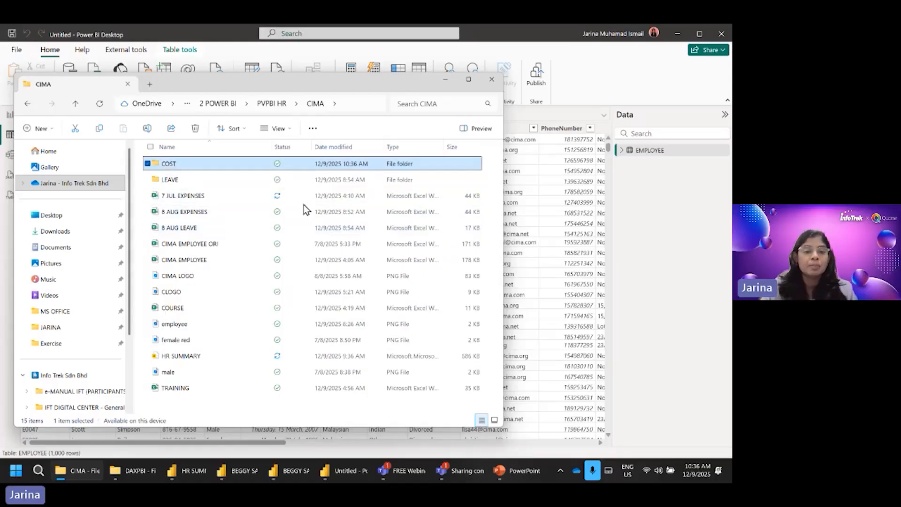
pyautogui.doubleClick(179, 166)
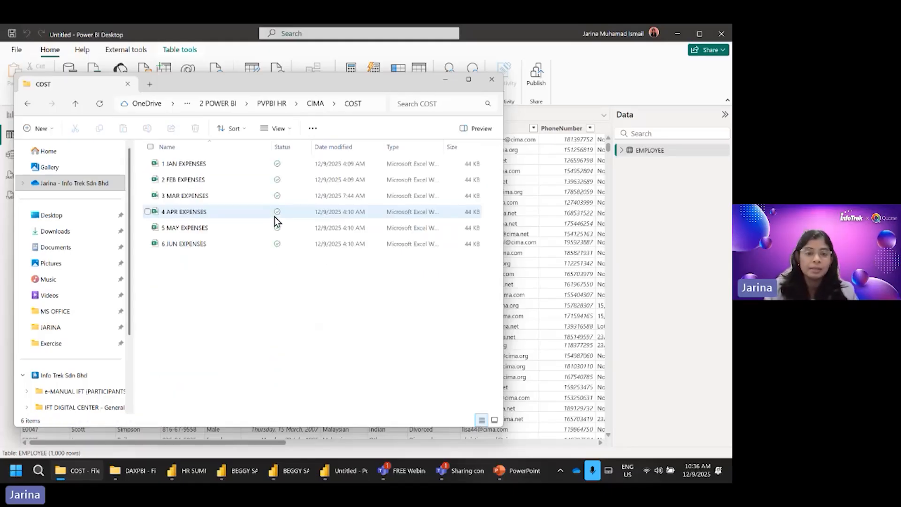
# Step: Switch to Power BI Desktop and start a new data import with the Folder file connector
pyautogui.click(633, 307)
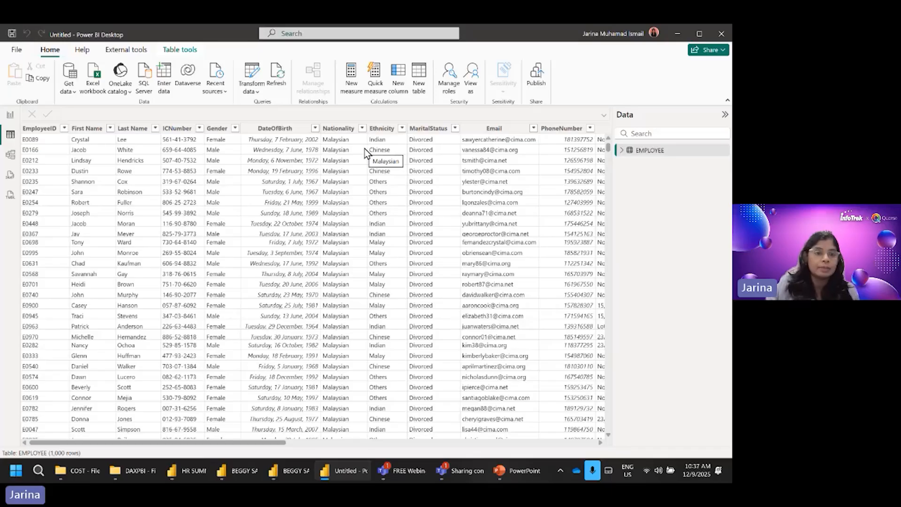
pyautogui.click(68, 90)
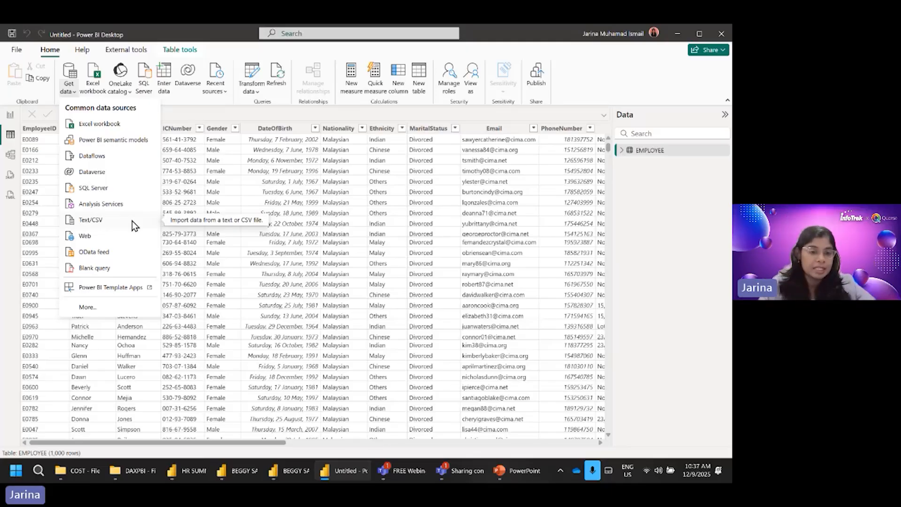
pyautogui.click(88, 311)
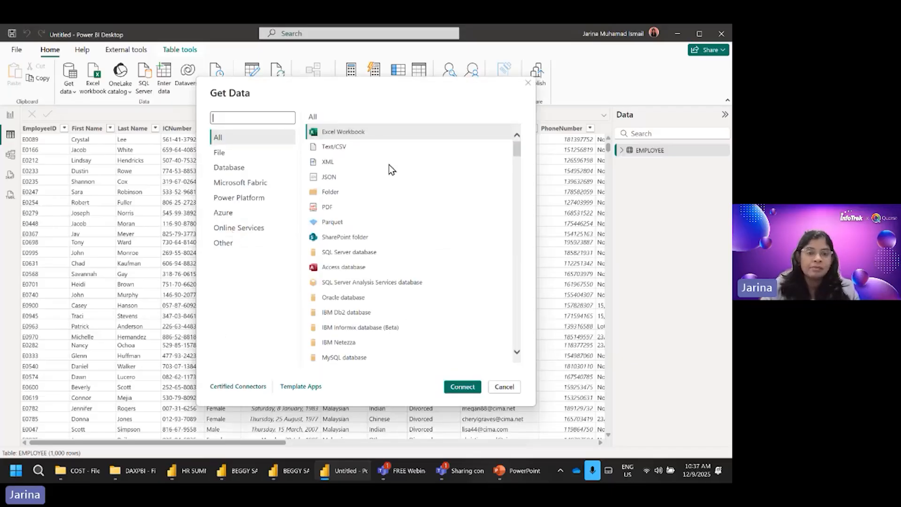
pyautogui.click(223, 153)
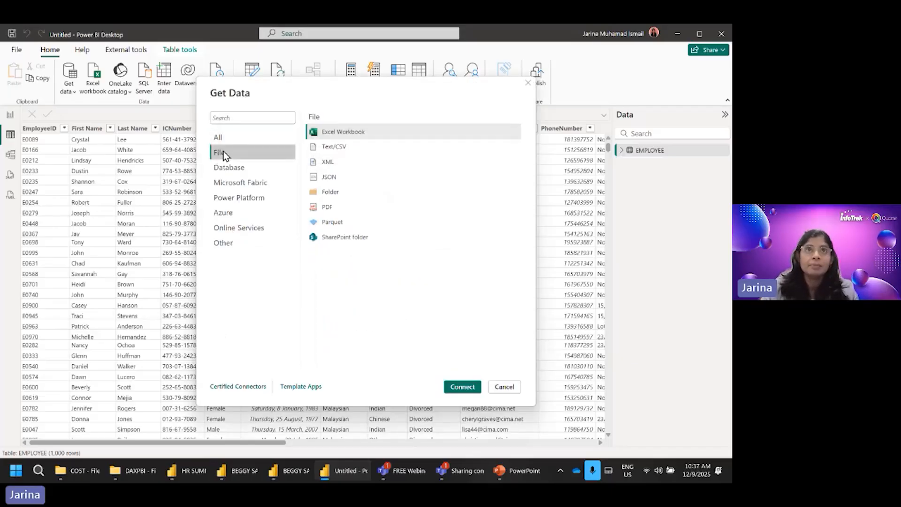
pyautogui.click(341, 194)
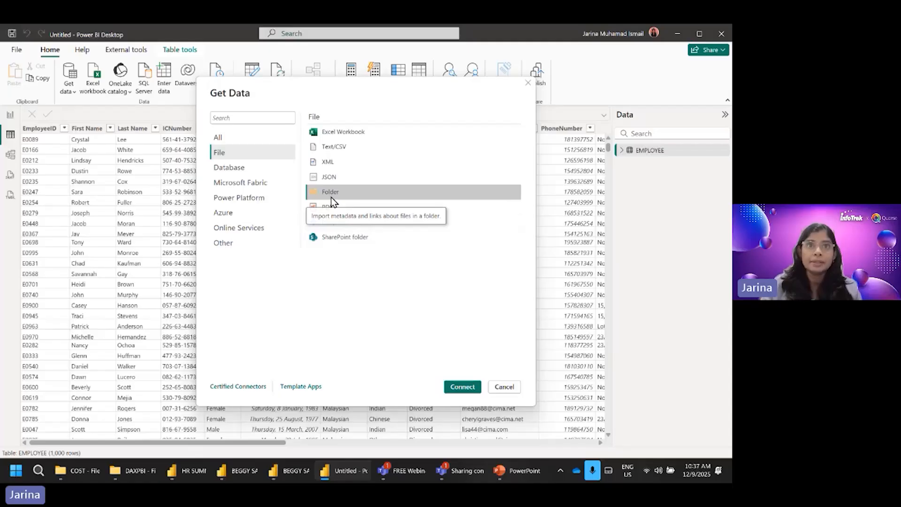
pyautogui.click(461, 387)
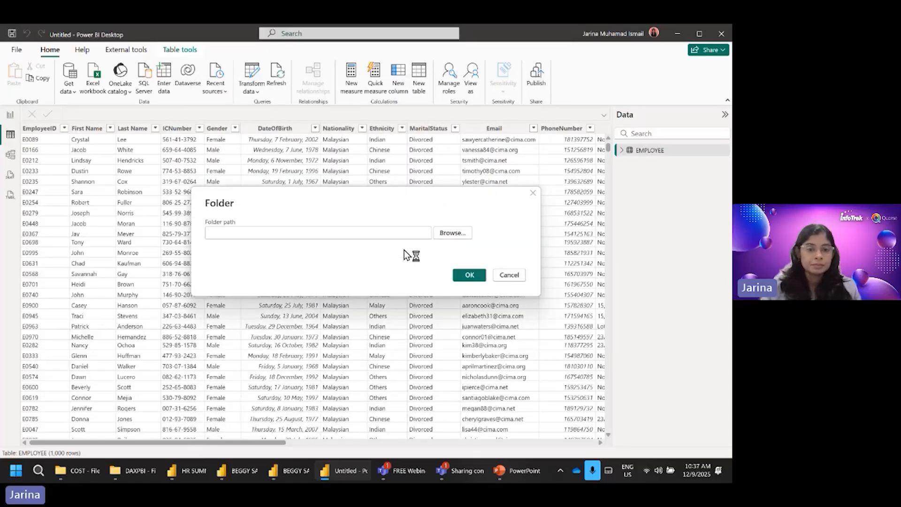
# Step: Set the folder path to the COST folder in backup\Exercise\2 POWER BI\PVPBI HR\CIMA and bring up its file list
pyautogui.click(441, 233)
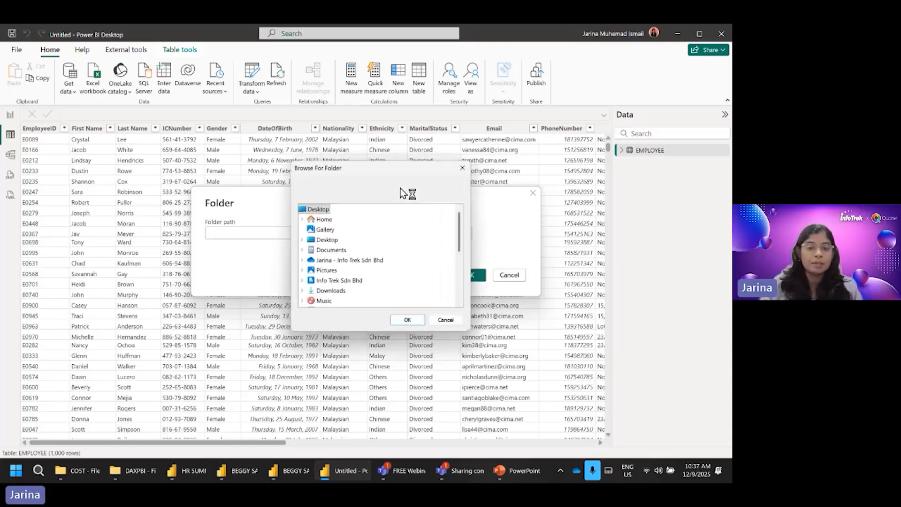
pyautogui.scroll(-2, 389, 276)
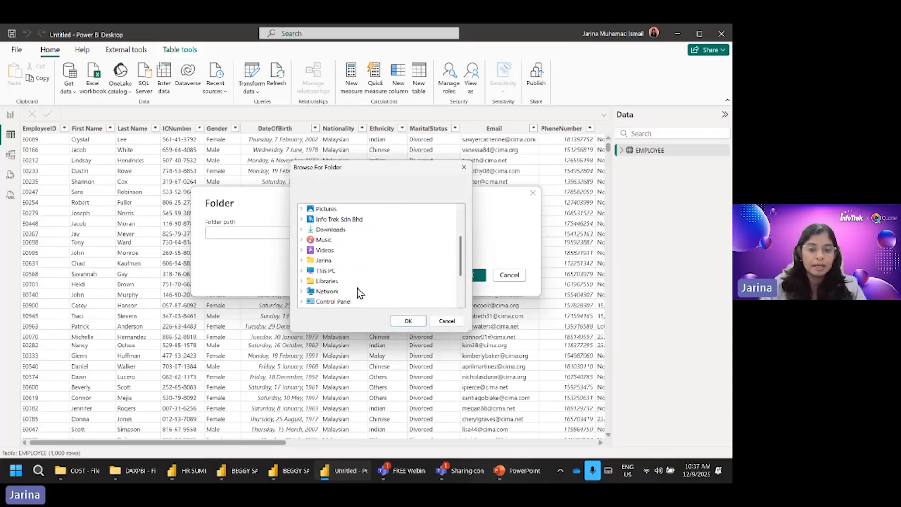
pyautogui.scroll(1, 378, 260)
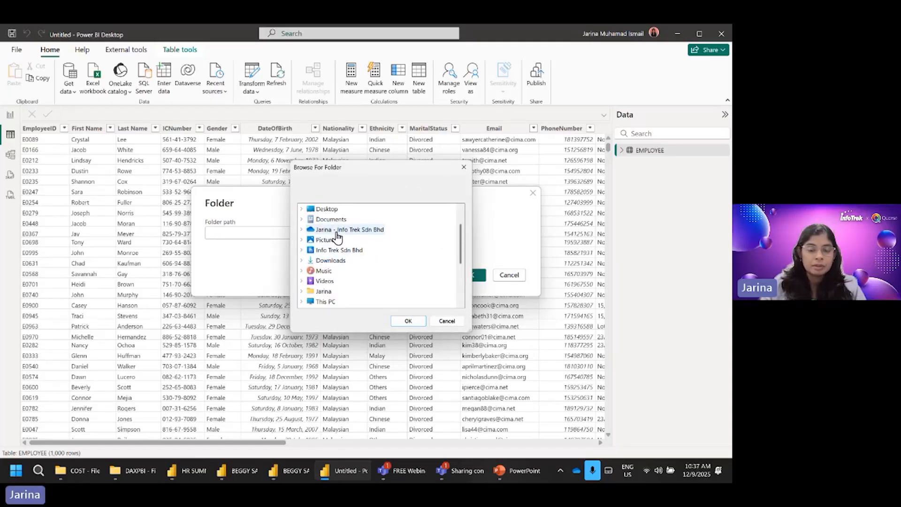
pyautogui.click(338, 230)
pyautogui.doubleClick(345, 270)
pyautogui.click(347, 271)
pyautogui.doubleClick(363, 261)
pyautogui.doubleClick(373, 235)
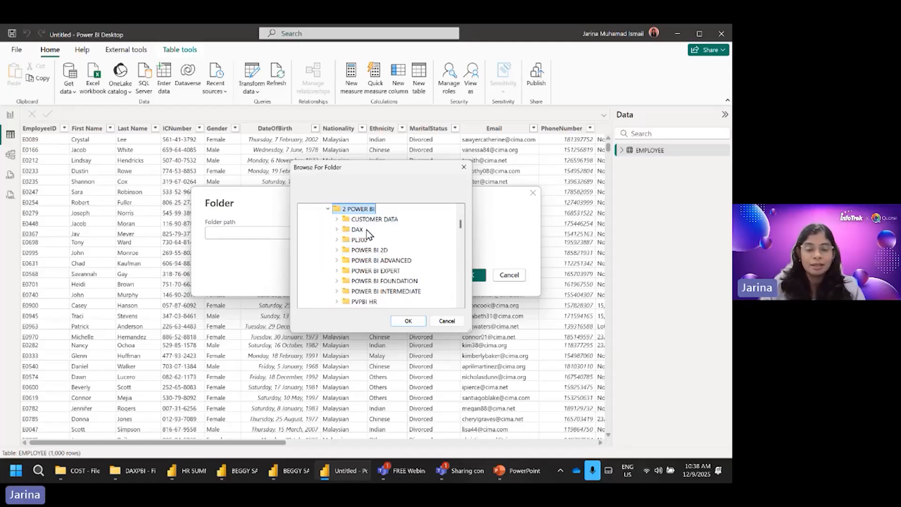
pyautogui.scroll(-1, 414, 247)
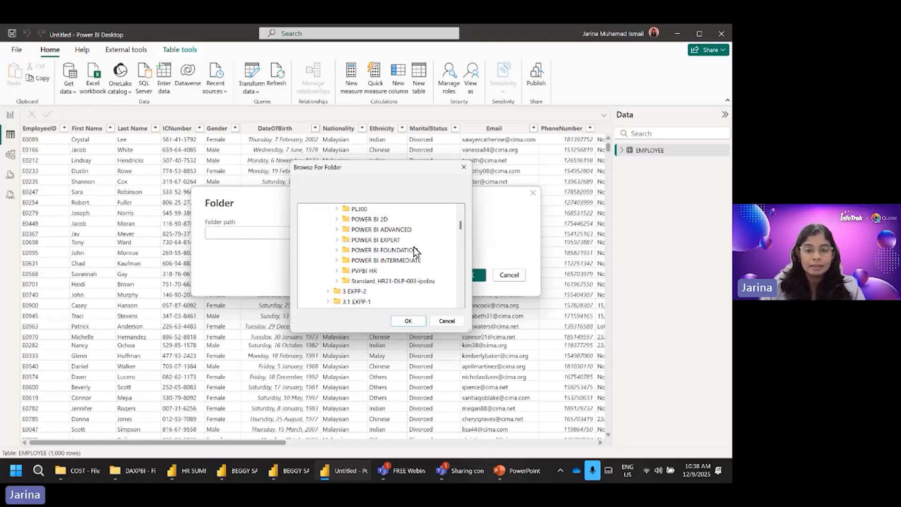
pyautogui.click(373, 272)
pyautogui.scroll(-1, 399, 248)
pyautogui.click(379, 292)
pyautogui.scroll(-1, 380, 296)
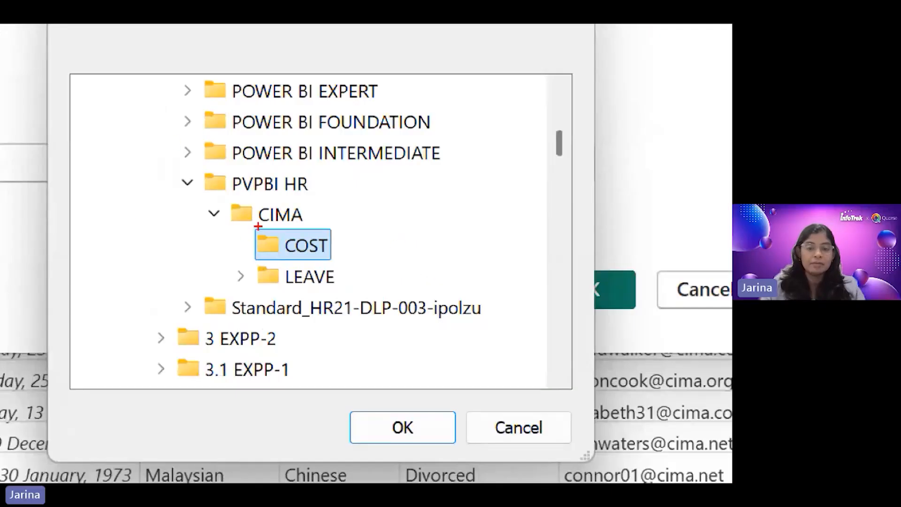
pyautogui.moveTo(250, 225); pyautogui.dragTo(350, 261)
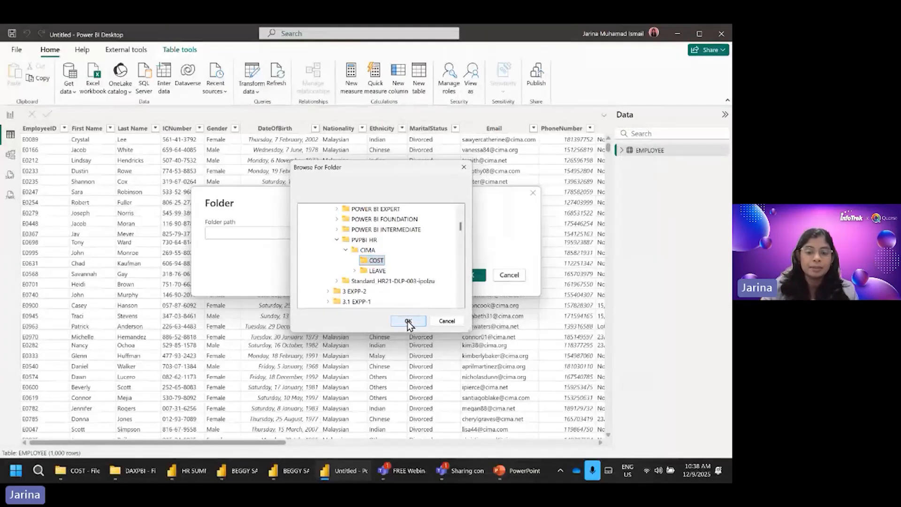
pyautogui.click(407, 322)
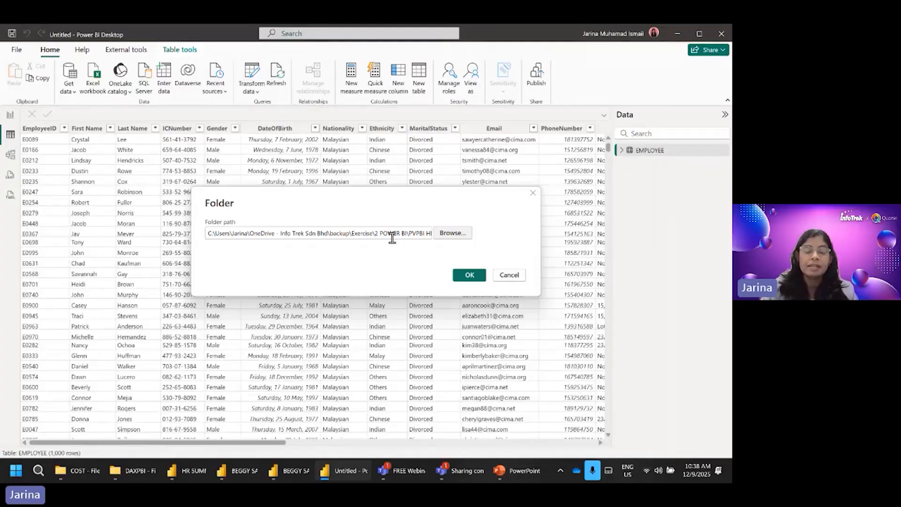
pyautogui.click(469, 276)
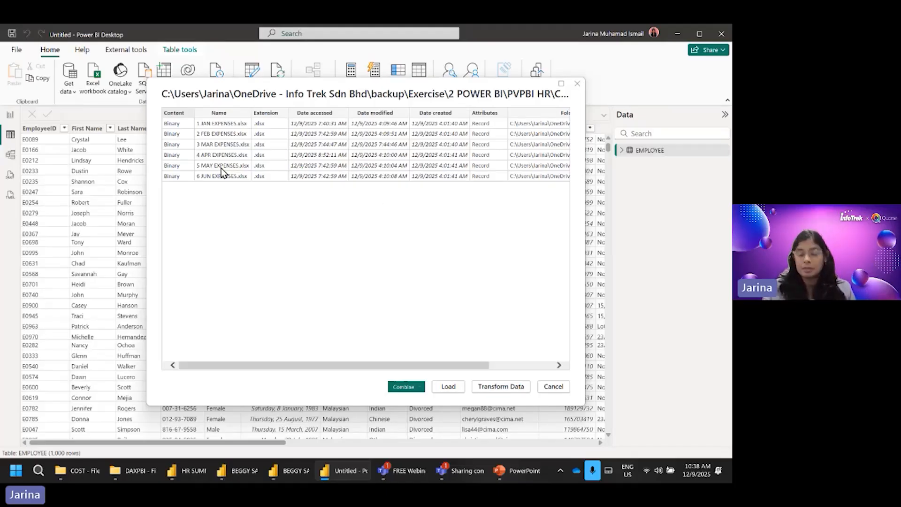
pyautogui.click(419, 387)
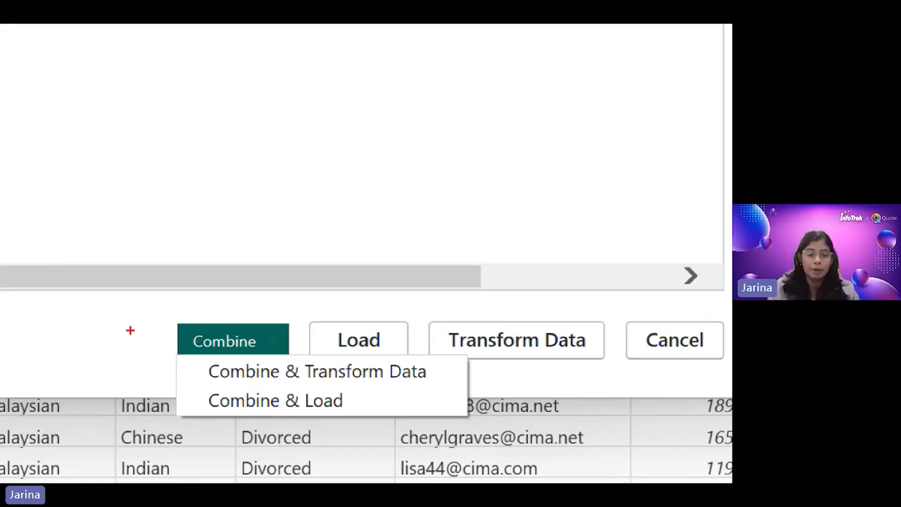
pyautogui.moveTo(182, 322); pyautogui.dragTo(273, 360)
pyautogui.moveTo(196, 385)
pyautogui.mouseDown()
pyautogui.moveTo(264, 414)
pyautogui.moveTo(354, 413)
pyautogui.mouseUp()
pyautogui.moveTo(208, 274); pyautogui.dragTo(206, 306)
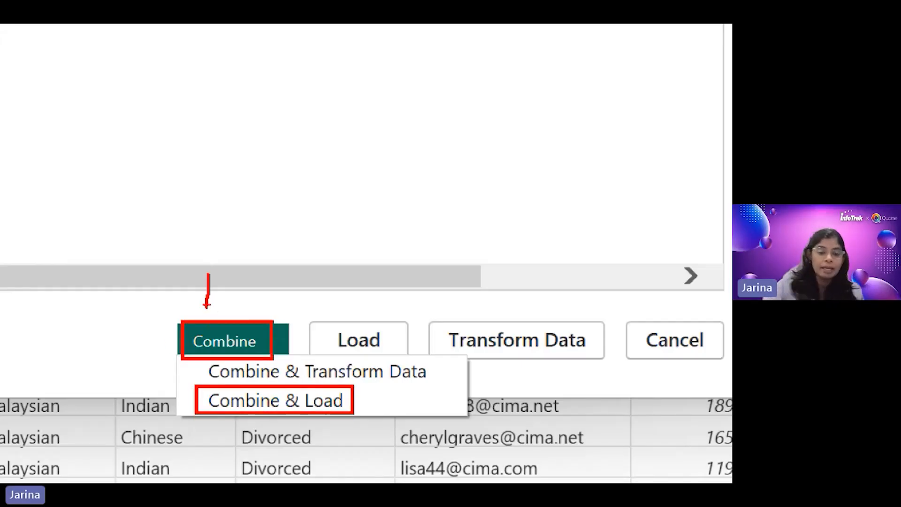
pyautogui.moveTo(358, 432); pyautogui.dragTo(411, 424)
pyautogui.moveTo(367, 389); pyautogui.dragTo(391, 422)
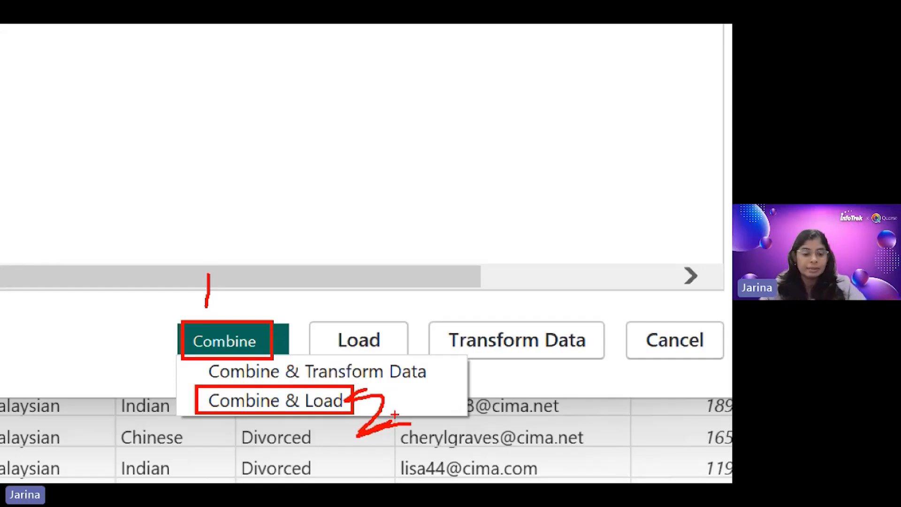
pyautogui.press('Escape')
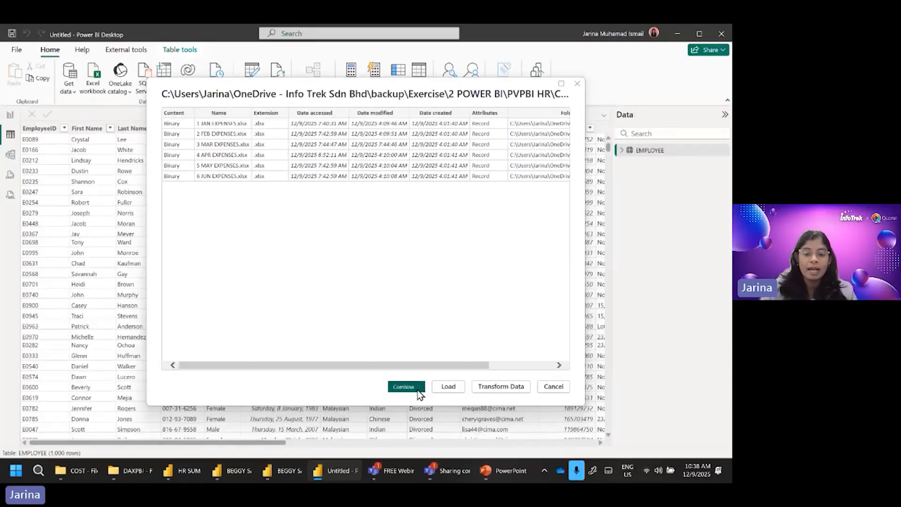
# Step: Combine and load the folder's expense files using the PAID sheet with First file as sample, and select the COST table for viewing
pyautogui.click(420, 393)
pyautogui.click(419, 403)
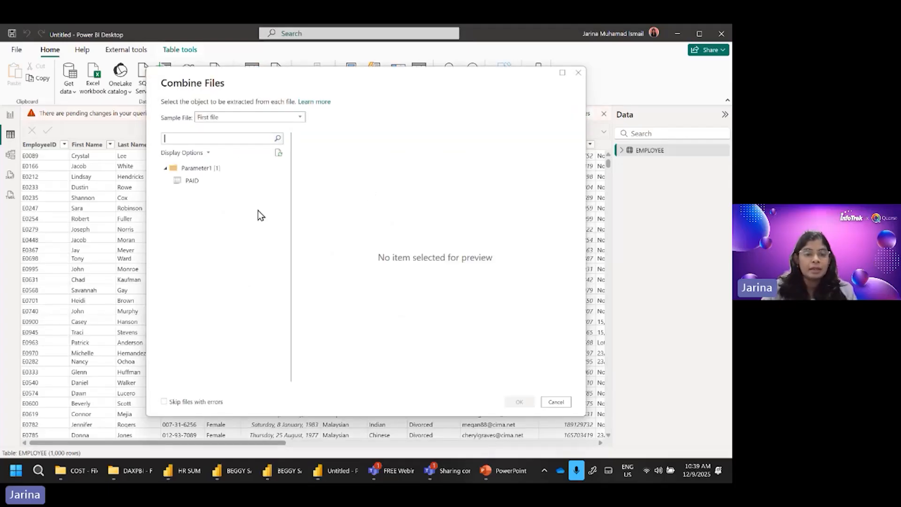
pyautogui.click(193, 182)
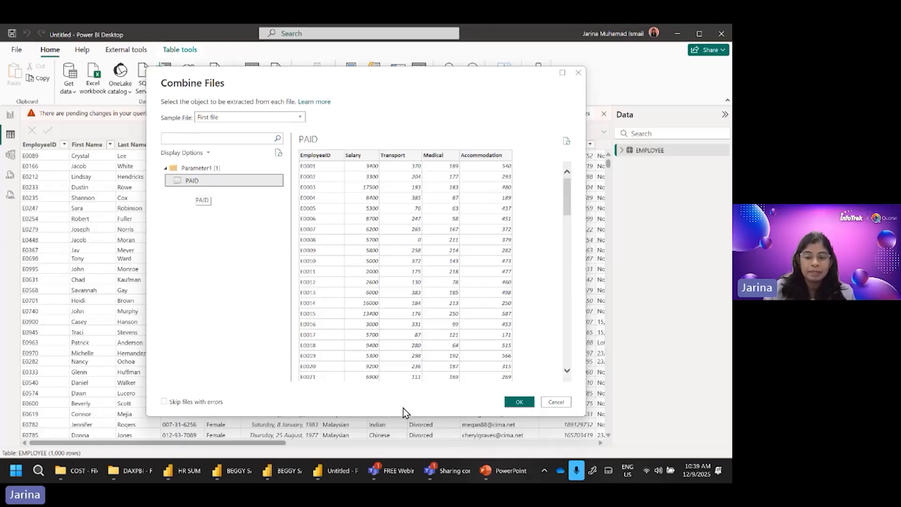
pyautogui.click(520, 402)
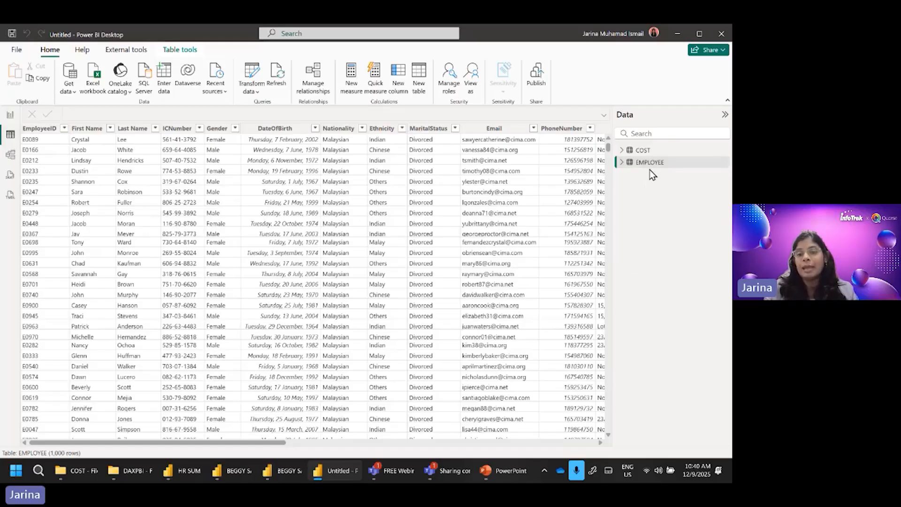
pyautogui.click(644, 151)
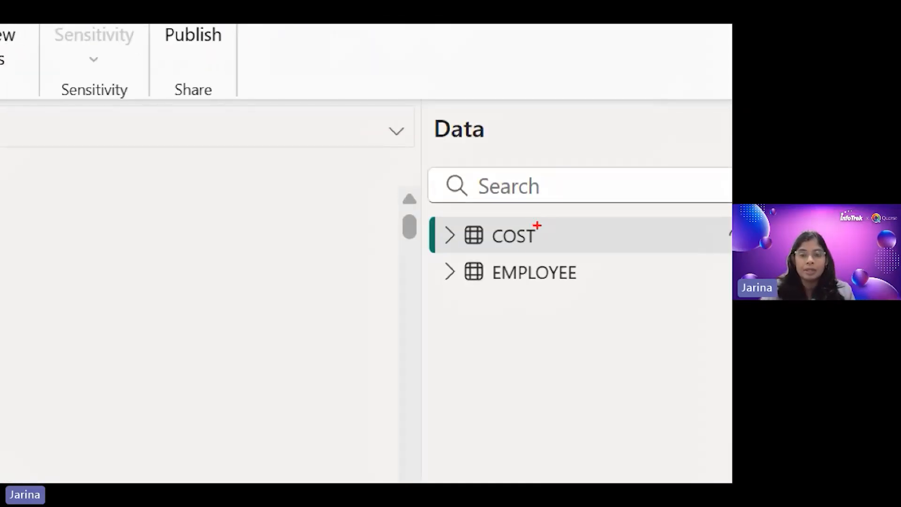
pyautogui.moveTo(421, 224); pyautogui.dragTo(421, 263)
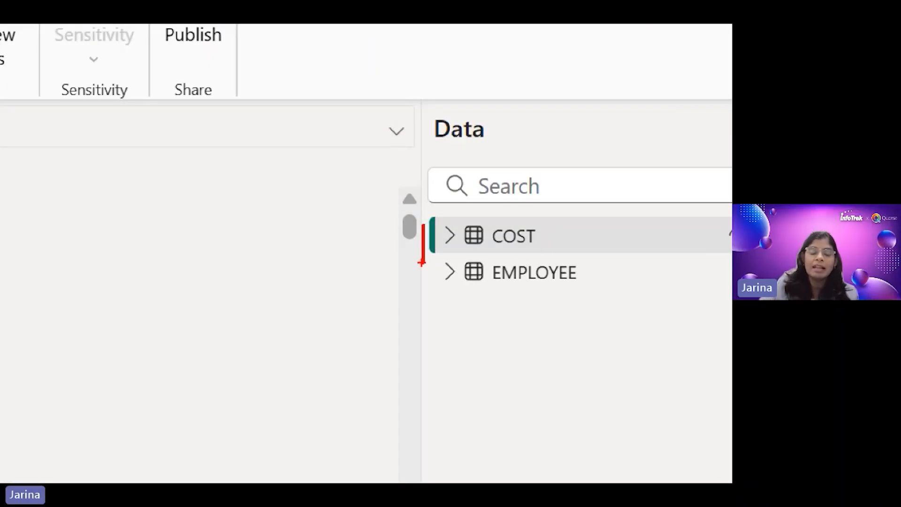
pyautogui.moveTo(263, 235); pyautogui.dragTo(305, 295)
pyautogui.moveTo(252, 277); pyautogui.dragTo(300, 264)
pyautogui.moveTo(263, 230)
pyautogui.mouseDown()
pyautogui.moveTo(261, 308)
pyautogui.moveTo(361, 263)
pyautogui.mouseUp()
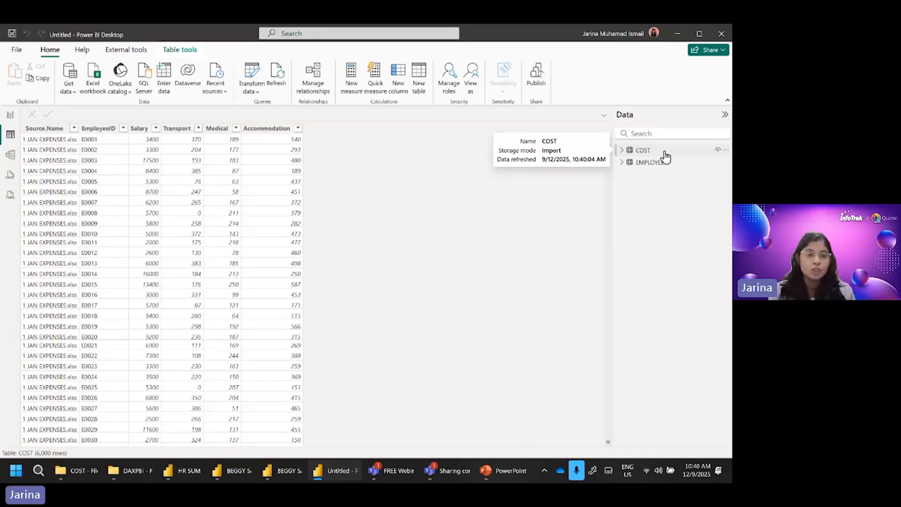
# Step: Select the COST table and examine which source files the Source.Name column's filter list contains and how many rows are loaded
pyautogui.click(664, 153)
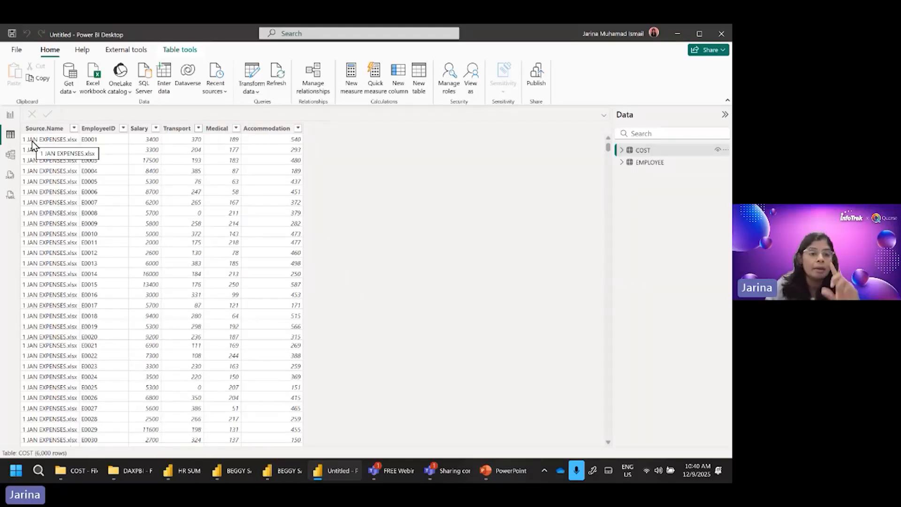
pyautogui.click(75, 132)
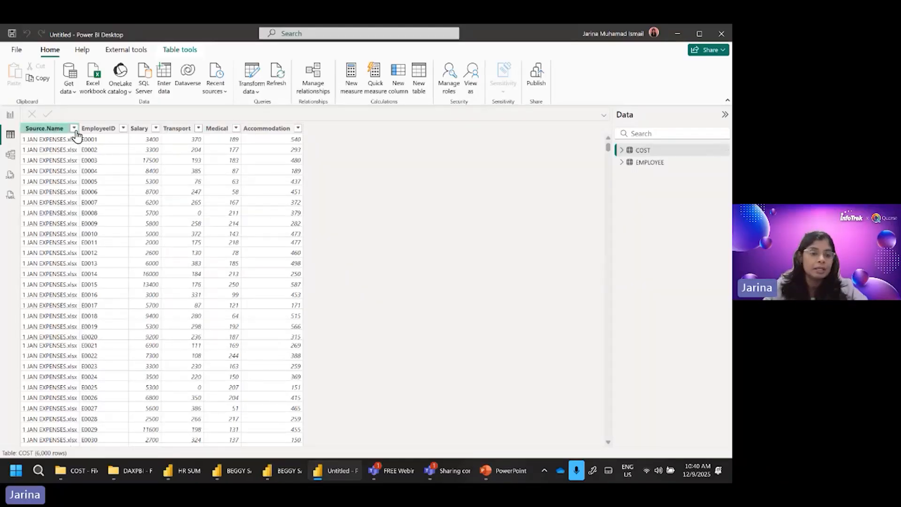
pyautogui.click(74, 128)
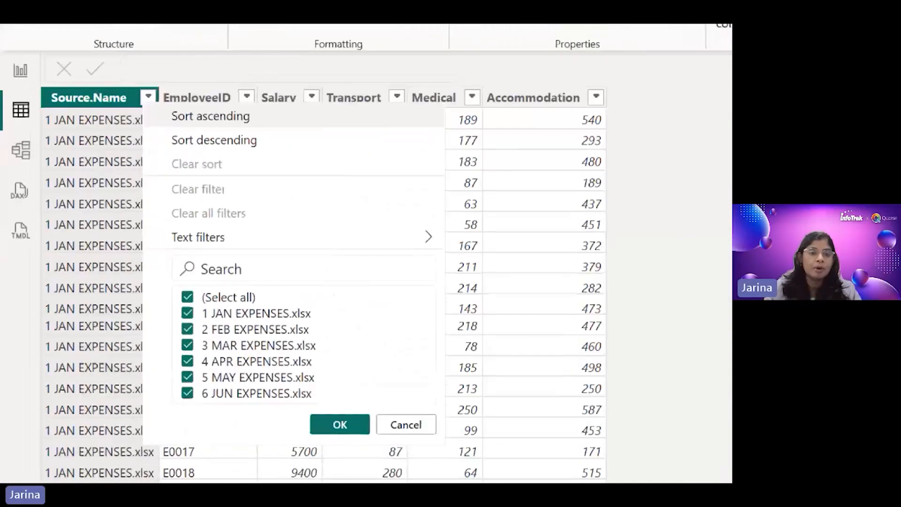
pyautogui.moveTo(51, 93); pyautogui.dragTo(109, 92)
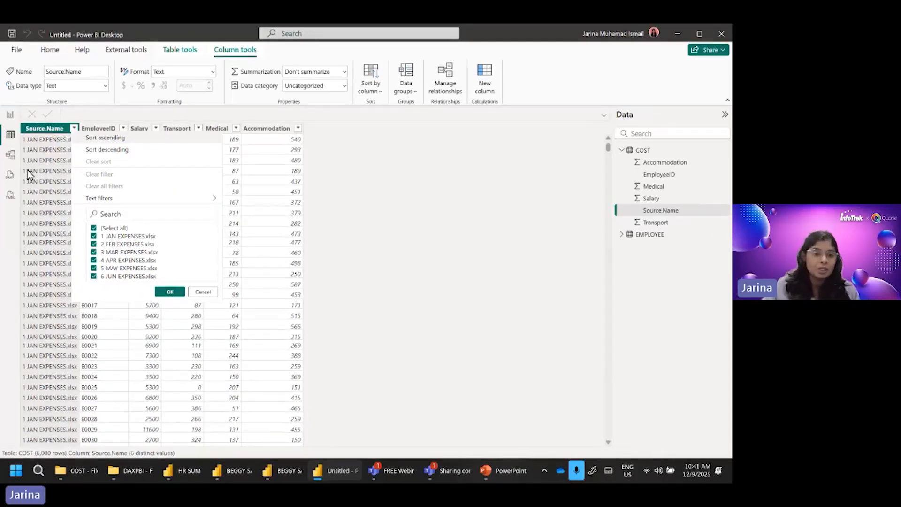
pyautogui.click(409, 245)
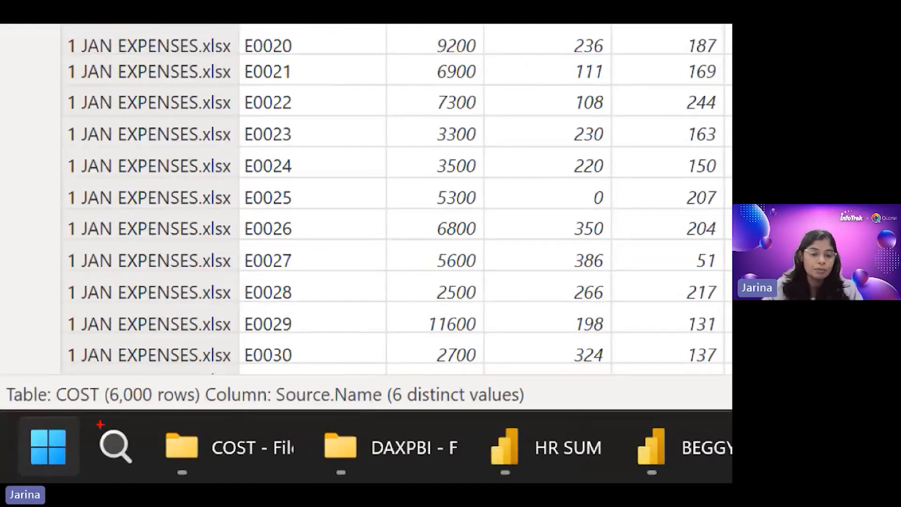
pyautogui.moveTo(106, 412); pyautogui.dragTo(186, 412)
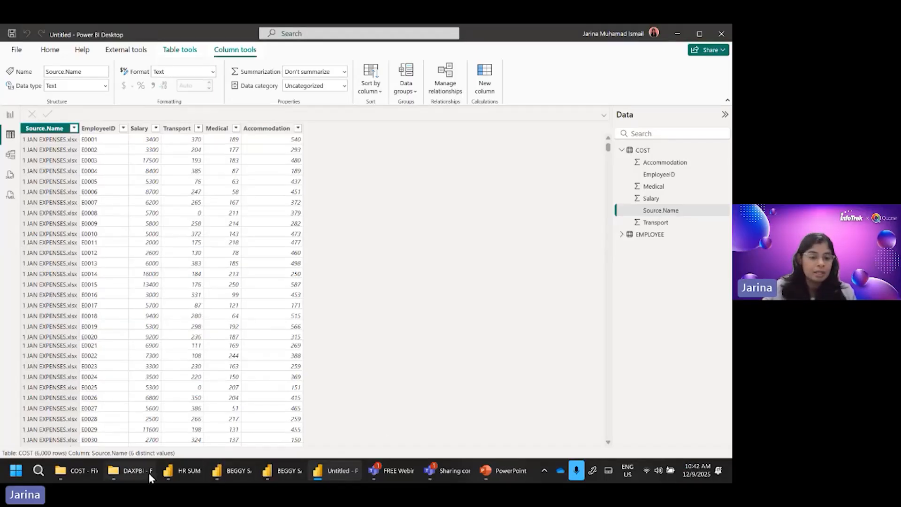
# Step: Switch to File Explorer, move the 7 JUL EXPENSES workbook from the CIMA folder into COST, and check it inside the COST folder
pyautogui.click(136, 471)
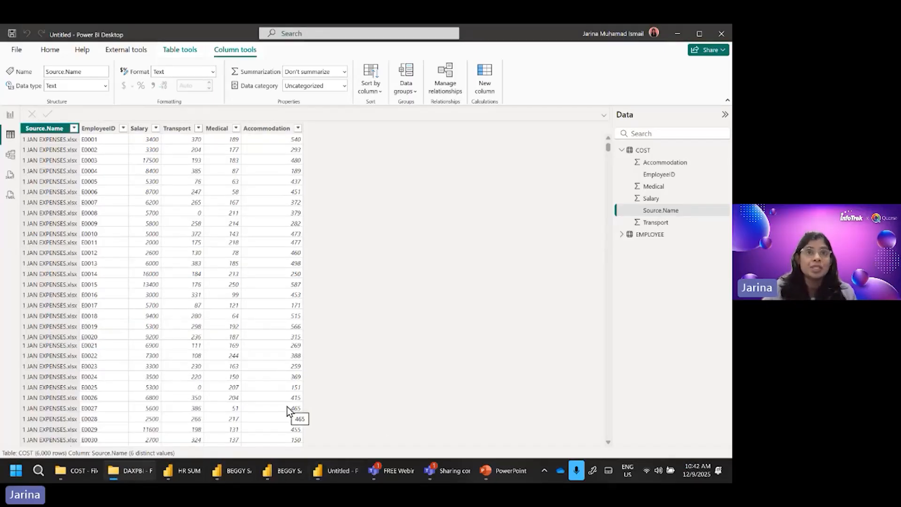
pyautogui.click(80, 471)
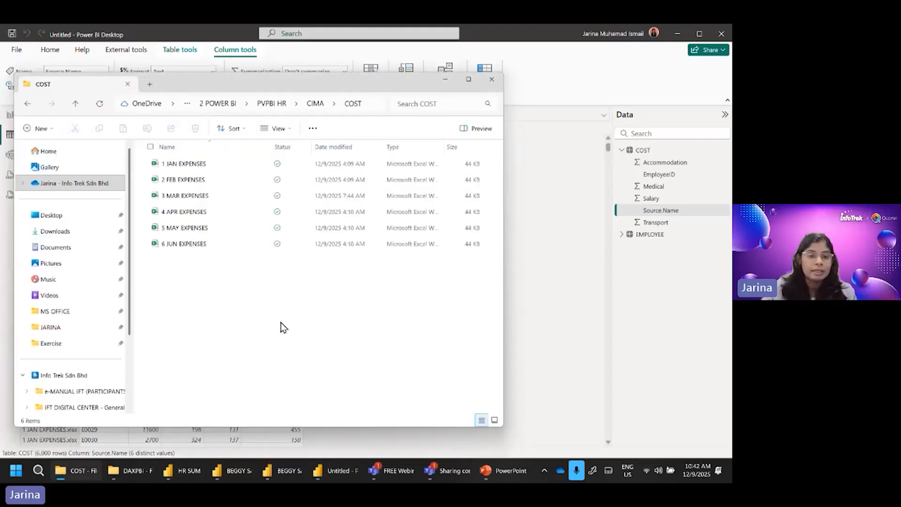
pyautogui.click(313, 103)
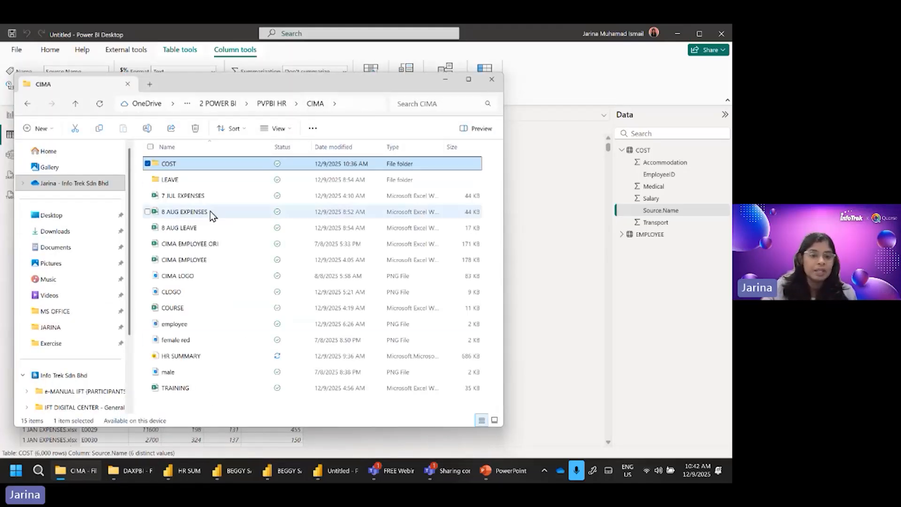
pyautogui.click(184, 197)
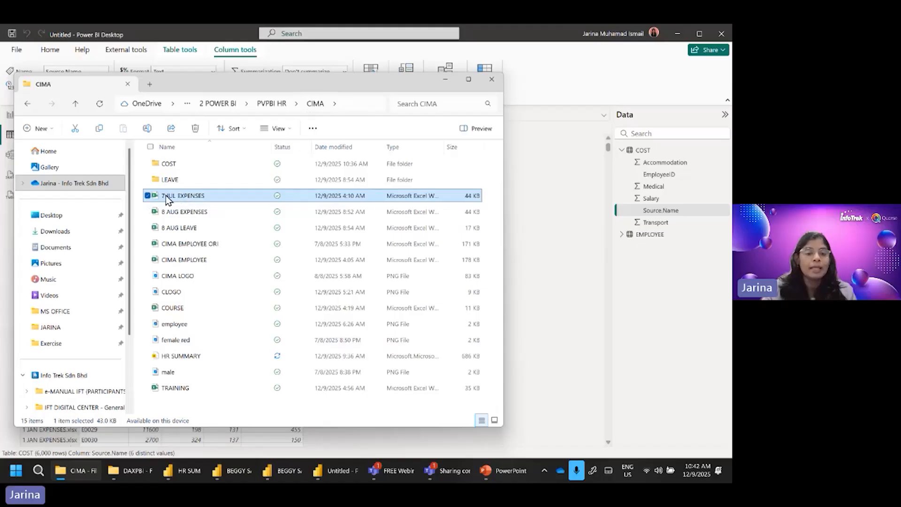
pyautogui.moveTo(167, 195); pyautogui.dragTo(182, 168)
pyautogui.doubleClick(182, 168)
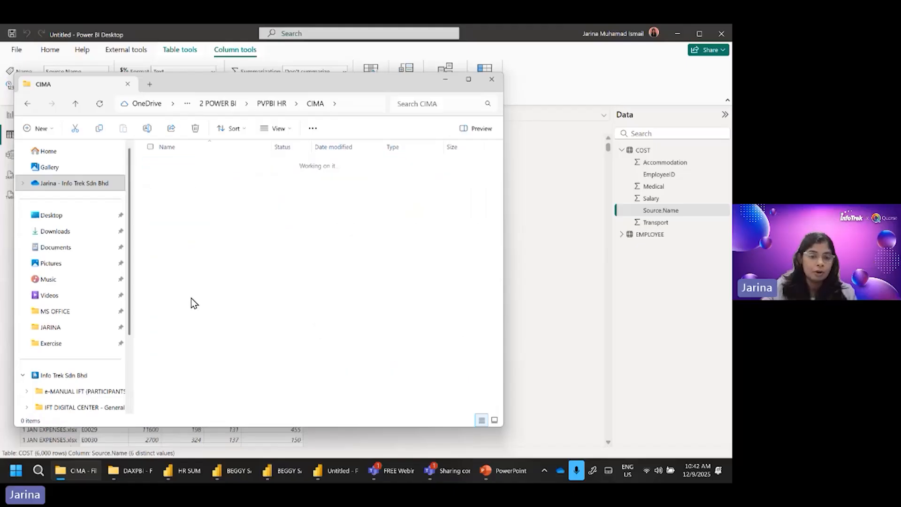
pyautogui.click(182, 261)
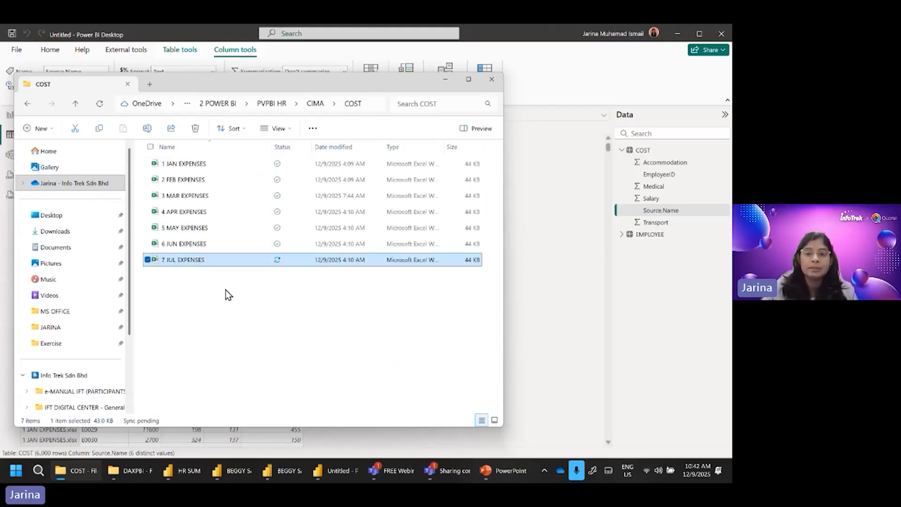
# Step: Switch back to Power BI Desktop and refresh the data to bring the added July expense file into the COST table
pyautogui.click(567, 274)
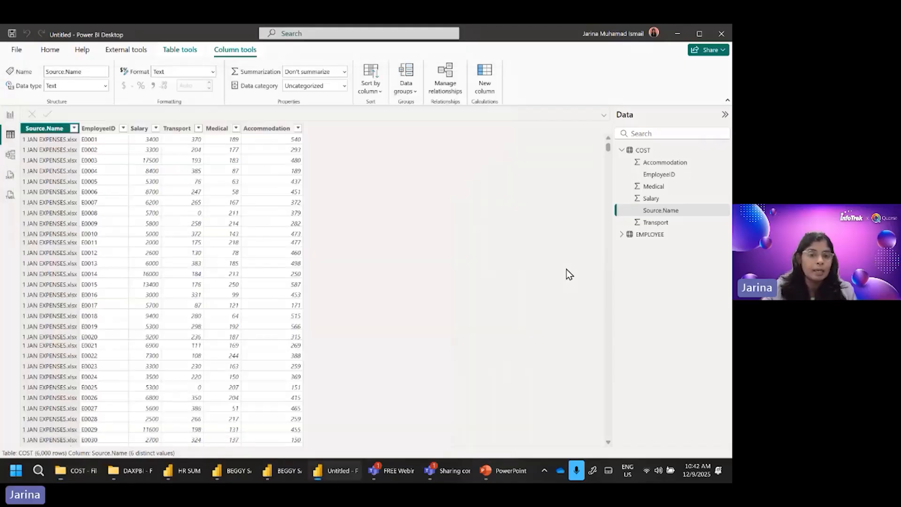
pyautogui.click(50, 50)
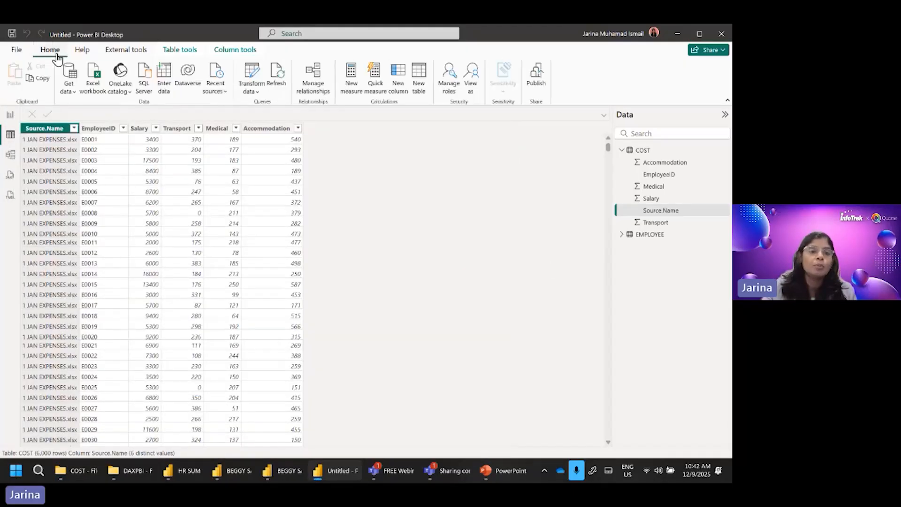
pyautogui.click(277, 84)
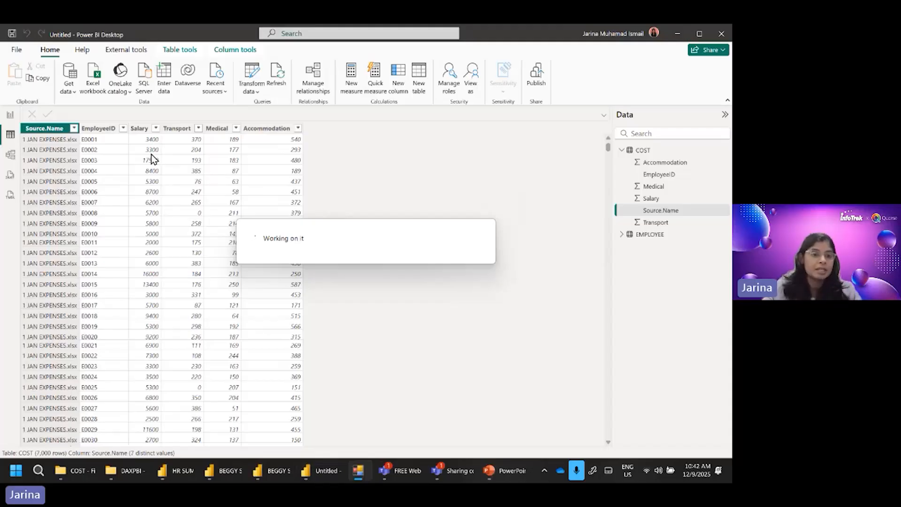
# Step: Check the Source.Name filter list for 7 JUL EXPENSES.xlsx and examine the COST table's row count
pyautogui.click(73, 128)
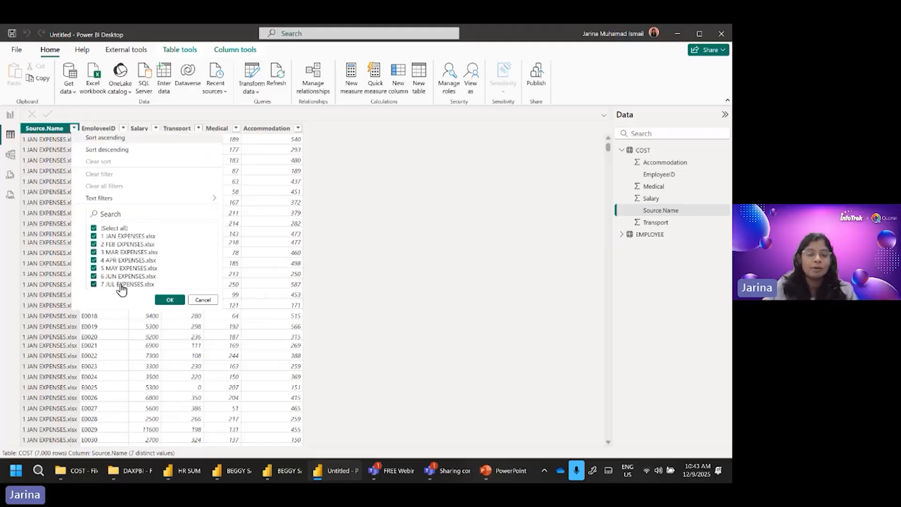
pyautogui.click(11, 433)
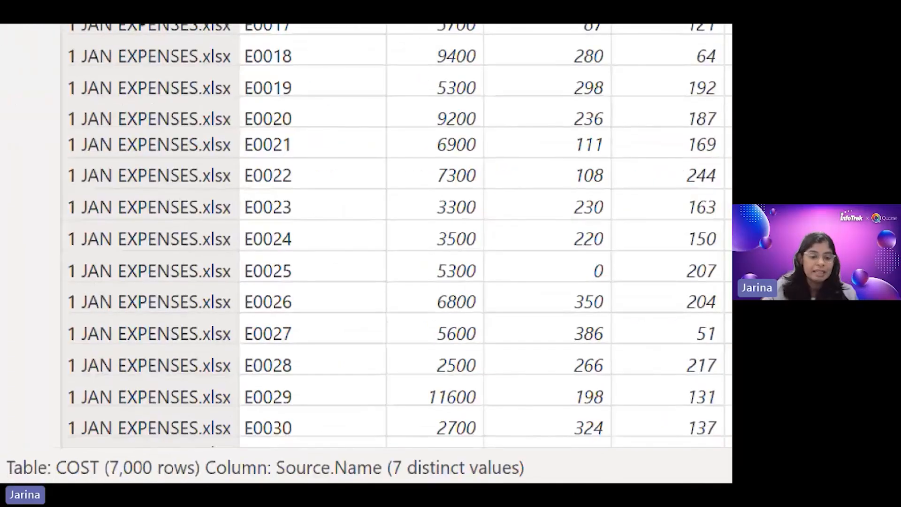
pyautogui.moveTo(32, 449); pyautogui.dragTo(51, 449)
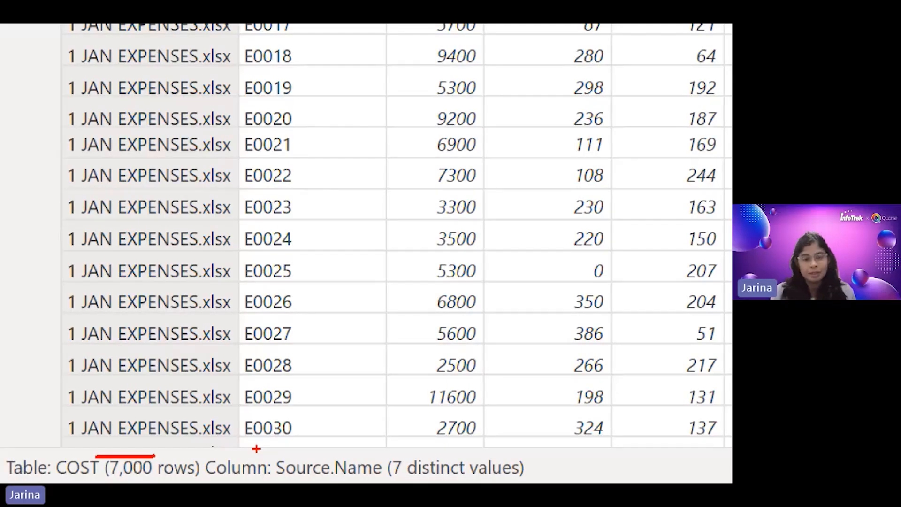
pyautogui.press('Escape')
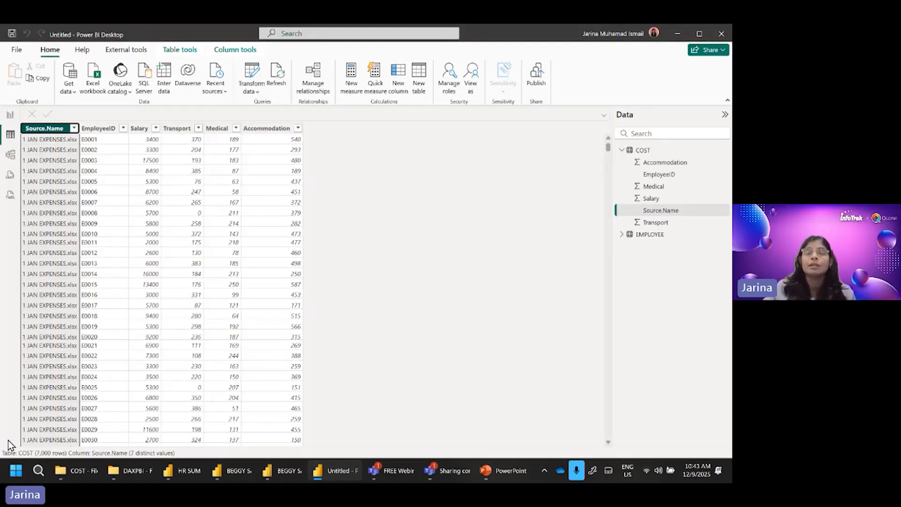
pyautogui.hotkey('alt', 'Tab')
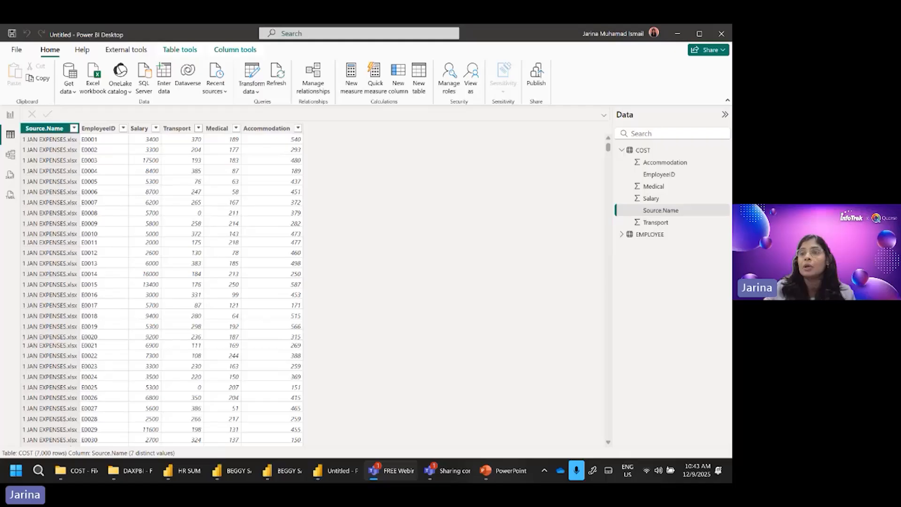
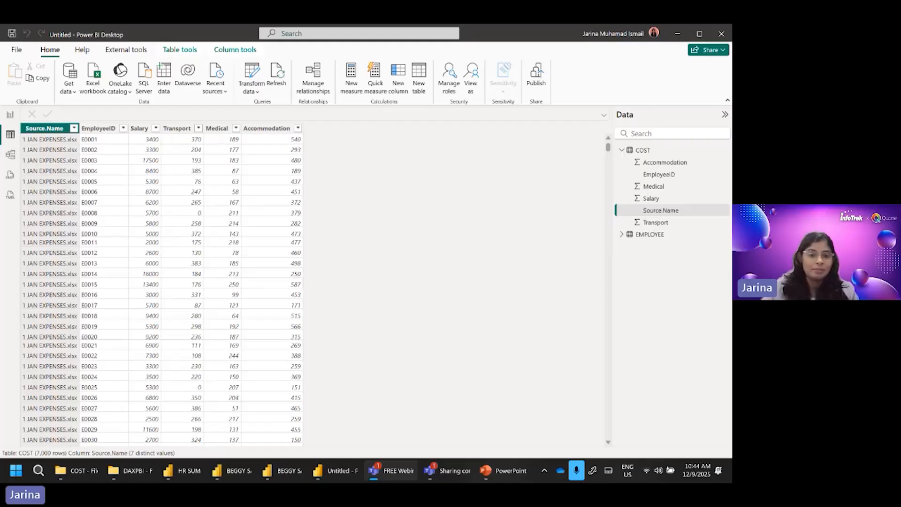
# Step: Open the COST query in Power Query Editor and remove its blank rows
pyautogui.click(365, 202)
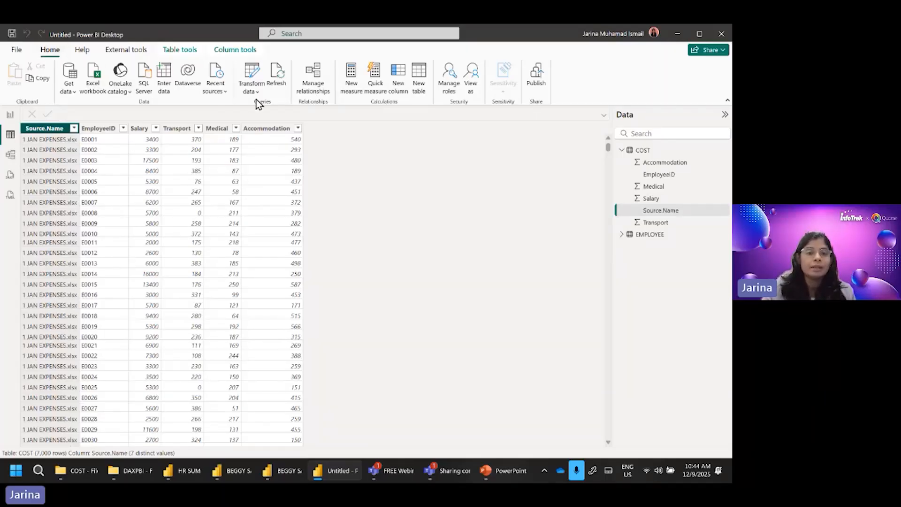
pyautogui.click(252, 75)
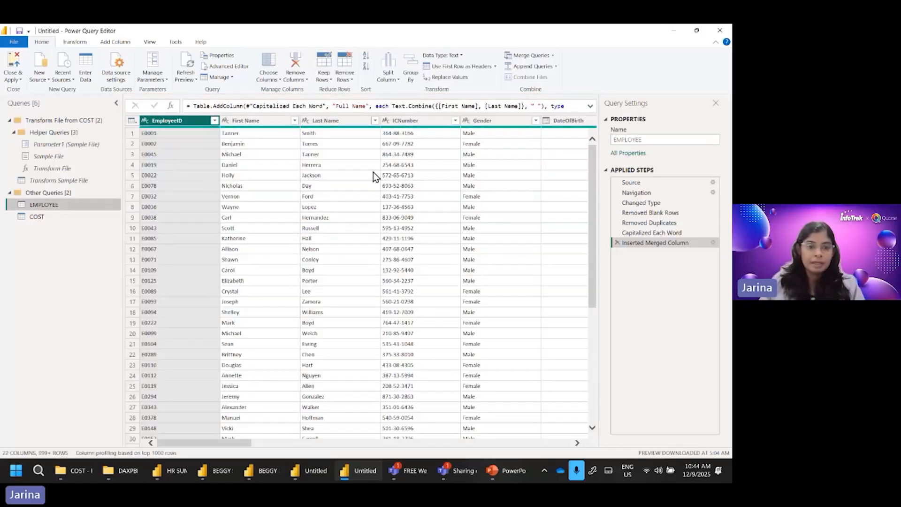
pyautogui.click(59, 216)
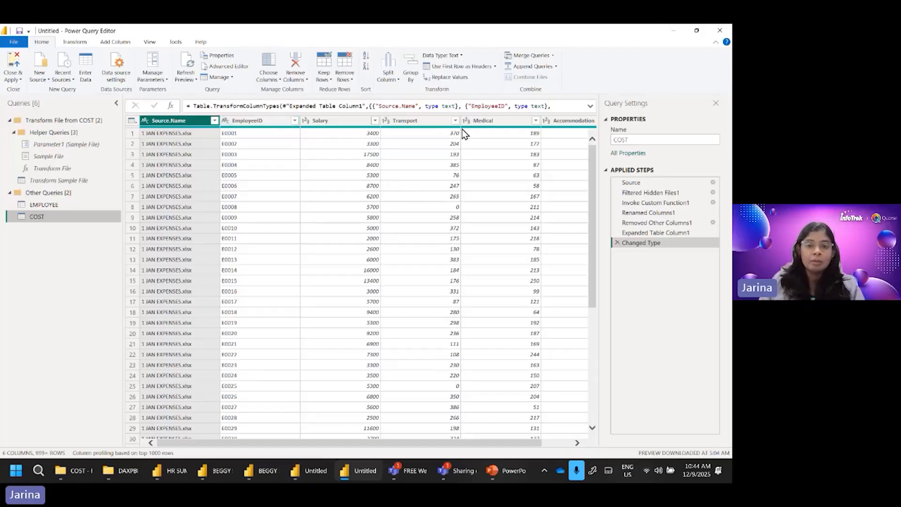
pyautogui.moveTo(461, 443); pyautogui.dragTo(379, 444)
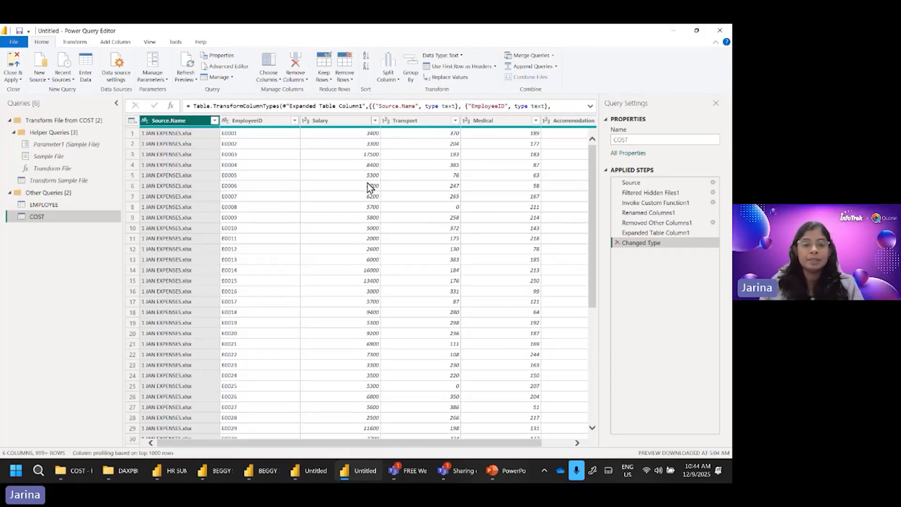
pyautogui.click(346, 77)
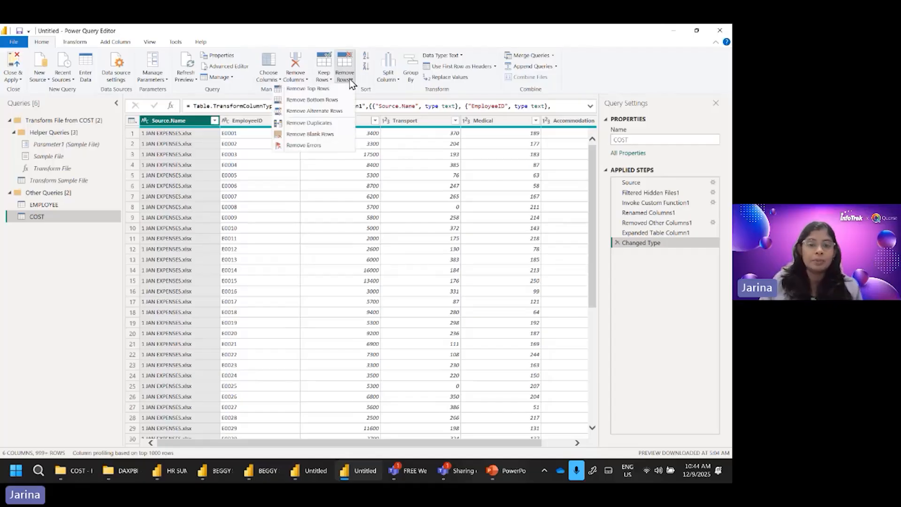
pyautogui.click(318, 136)
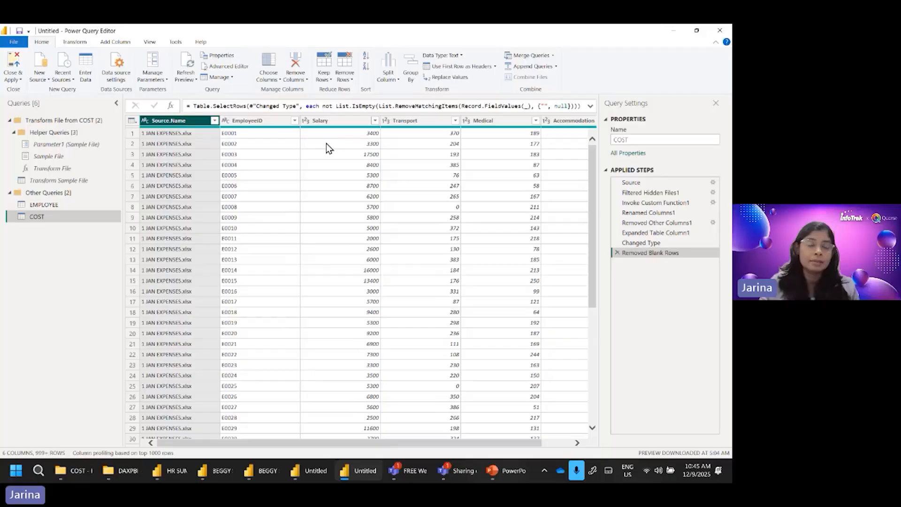
# Step: Remove duplicate rows from the COST query based on the EmployeeID and Source.Name columns together
pyautogui.click(263, 121)
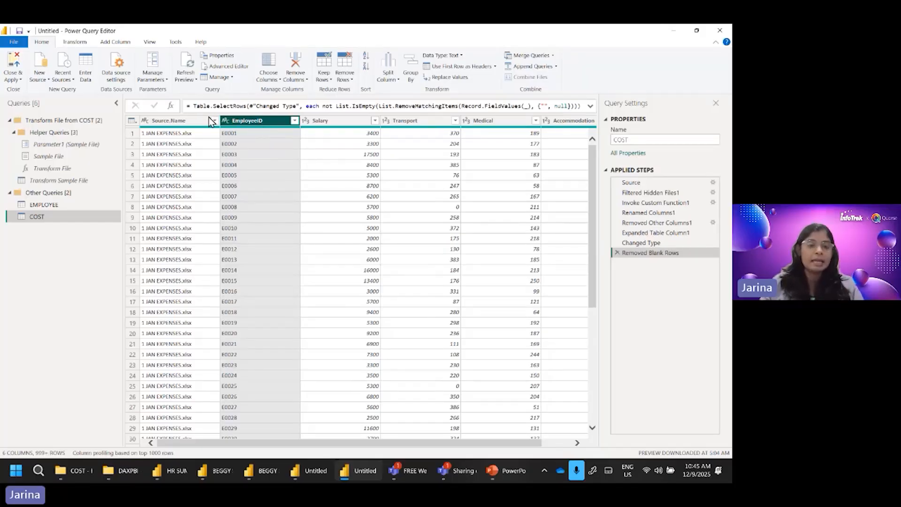
pyautogui.keyDown('ctrl'); pyautogui.click(184, 122); pyautogui.keyUp('ctrl')
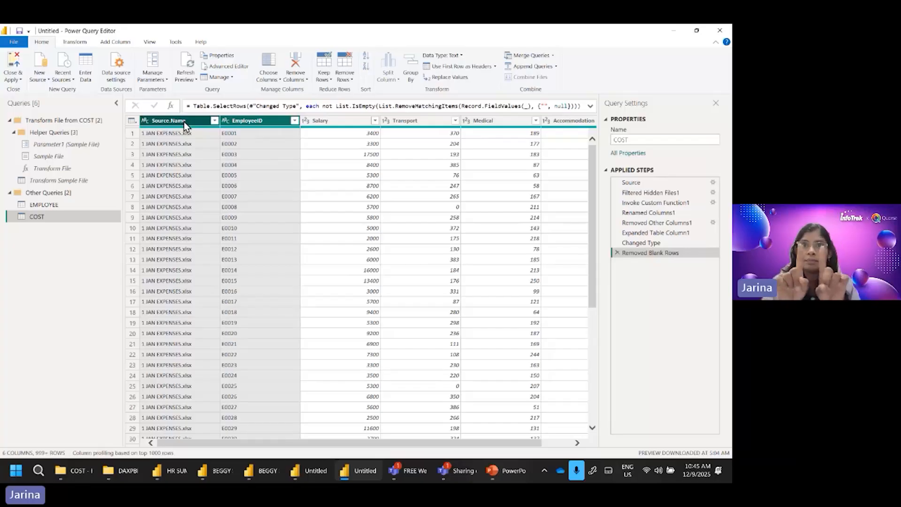
pyautogui.click(345, 77)
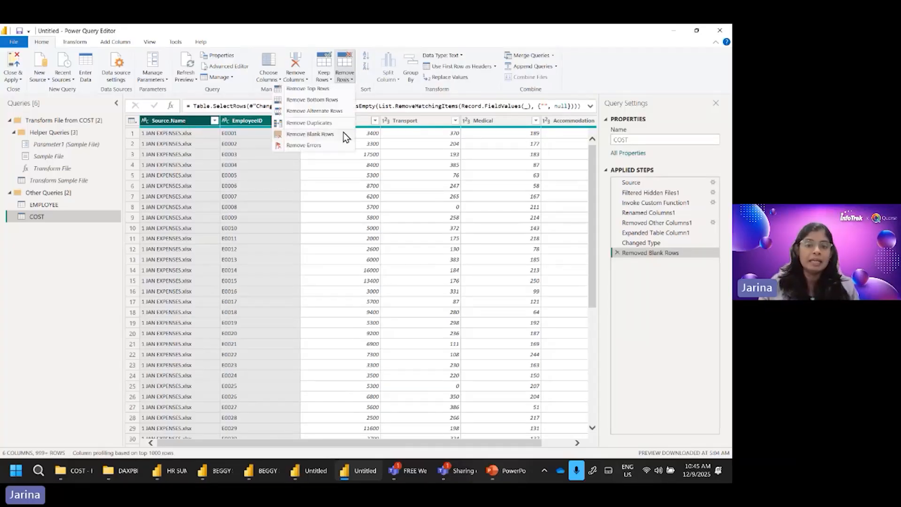
pyautogui.click(320, 124)
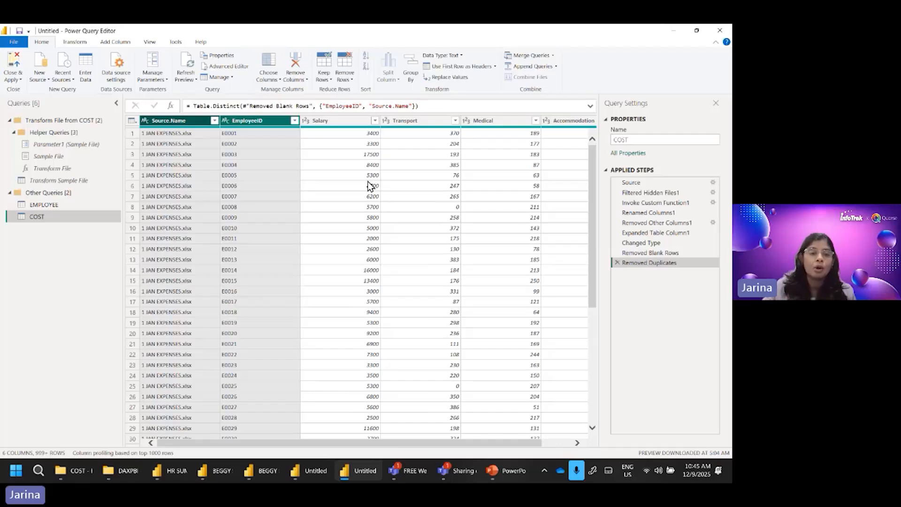
# Step: Duplicate the Source.Name column in the COST query
pyautogui.click(180, 122)
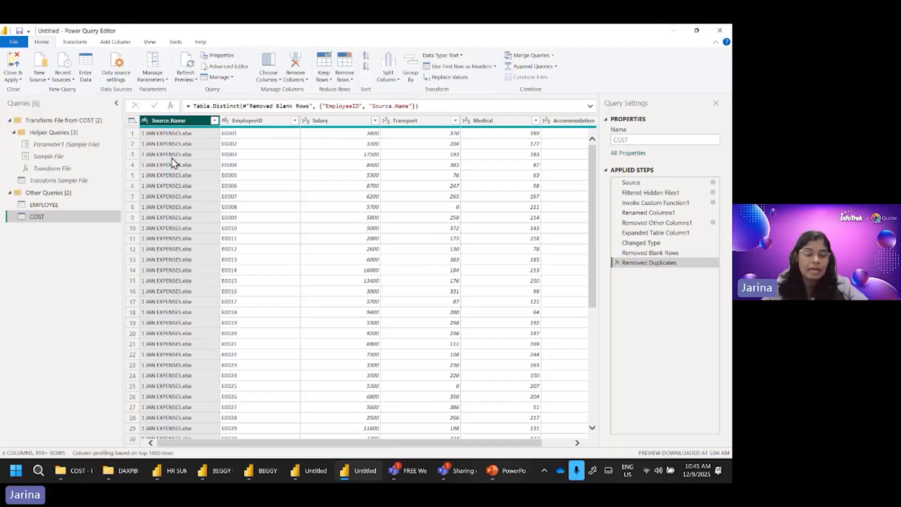
pyautogui.hotkey('ctrl', '1')
pyautogui.click(171, 126)
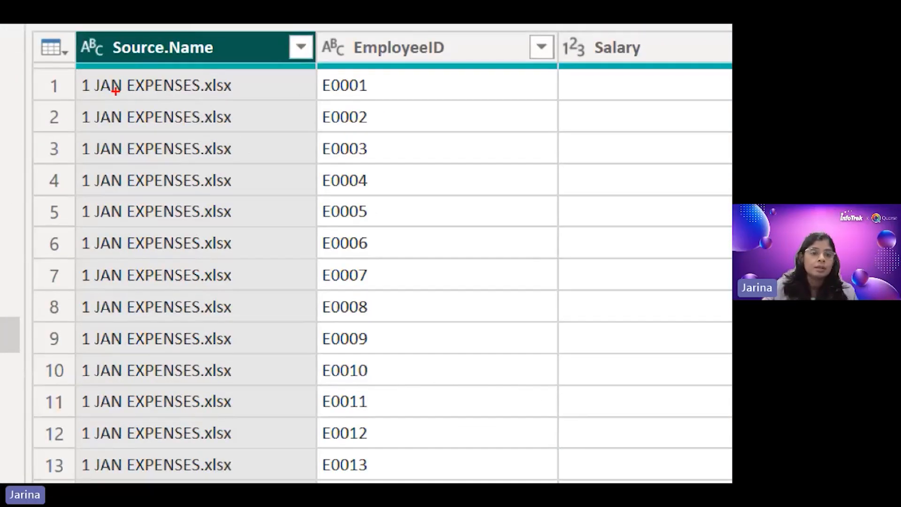
pyautogui.moveTo(96, 99); pyautogui.dragTo(142, 99)
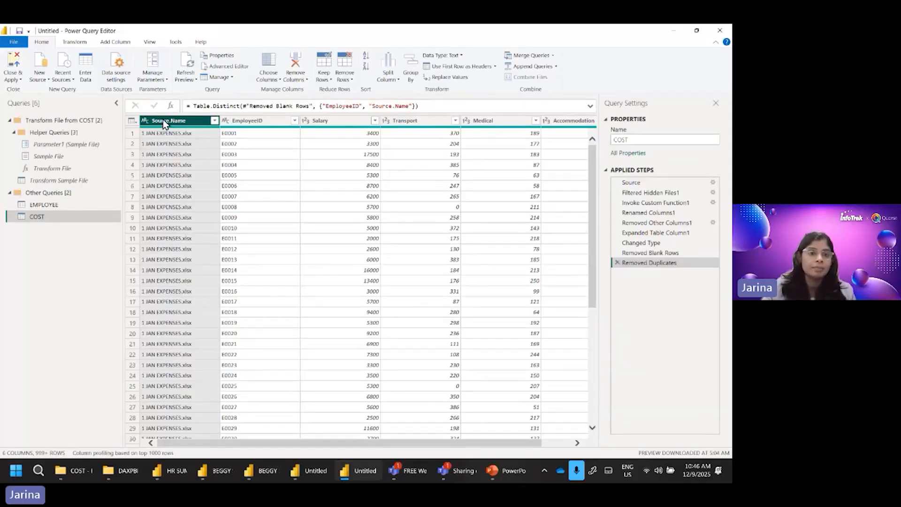
pyautogui.rightClick(163, 120)
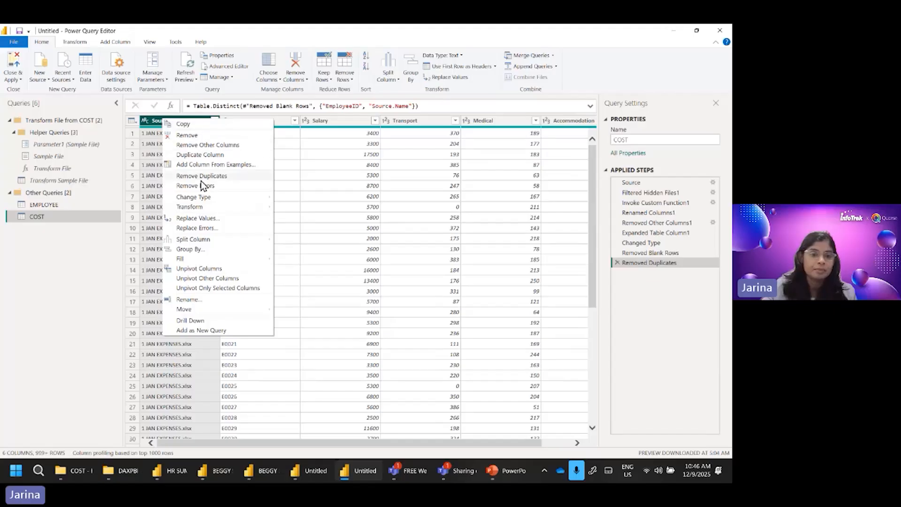
pyautogui.click(271, 156)
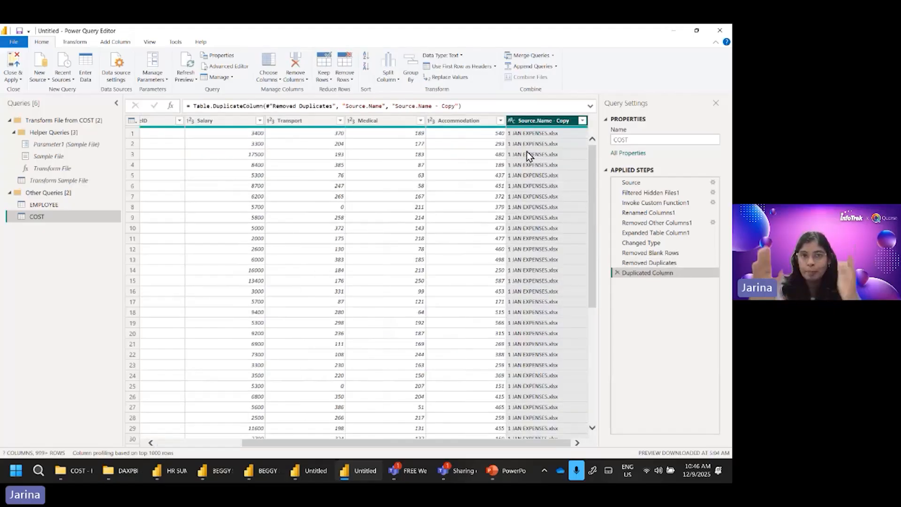
# Step: Split the duplicated Source.Name column by the space delimiter at each occurrence
pyautogui.click(387, 80)
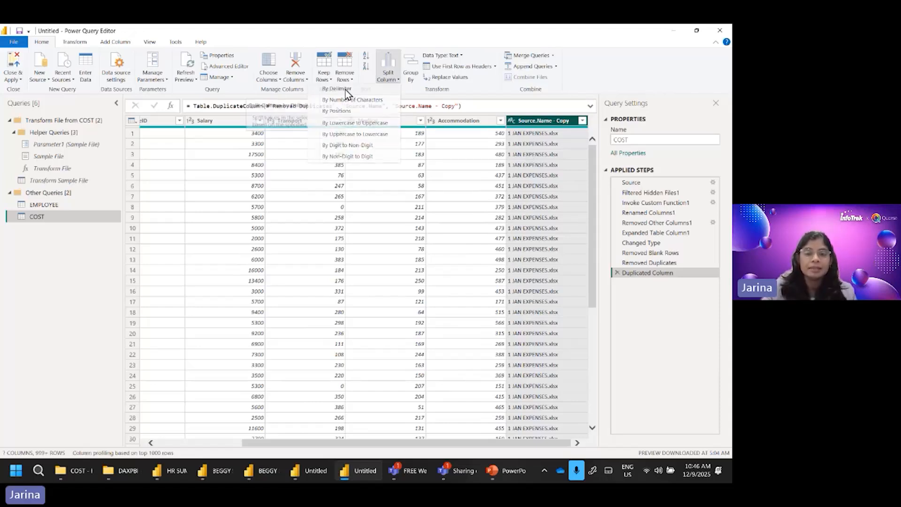
pyautogui.click(331, 89)
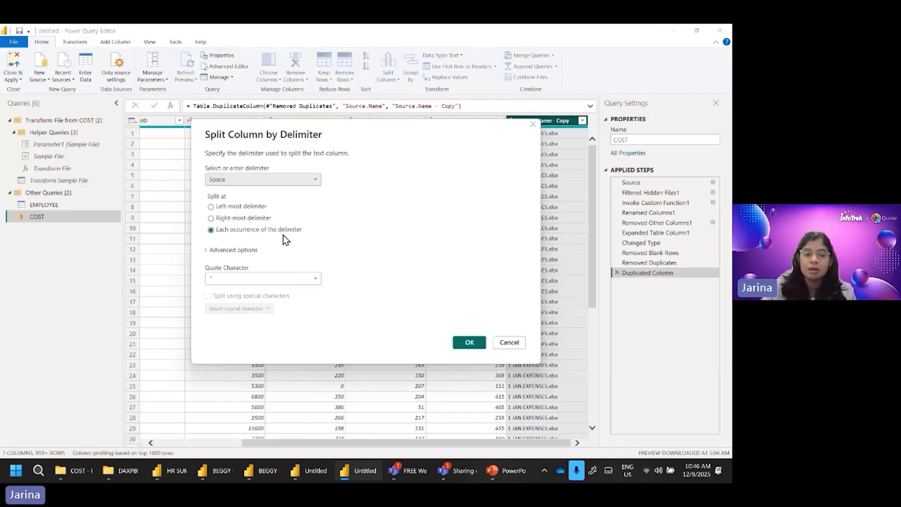
pyautogui.click(469, 342)
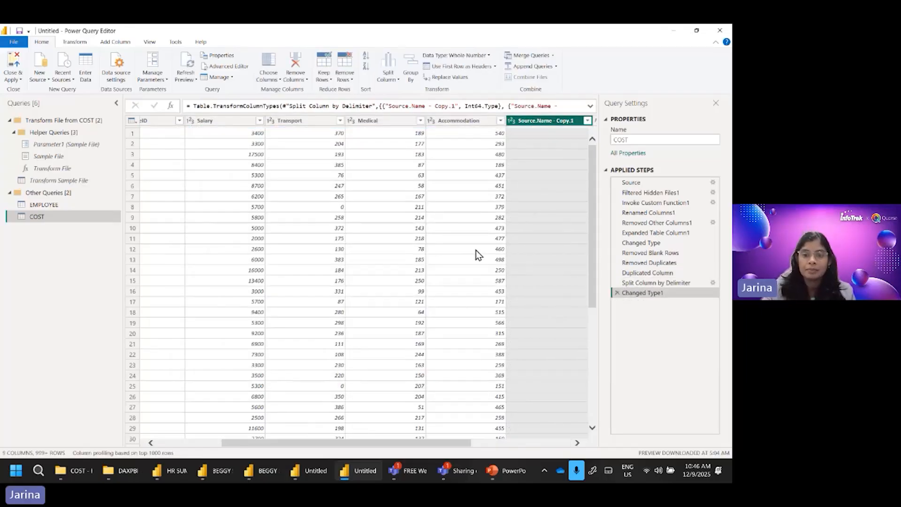
pyautogui.moveTo(458, 441); pyautogui.dragTo(594, 442)
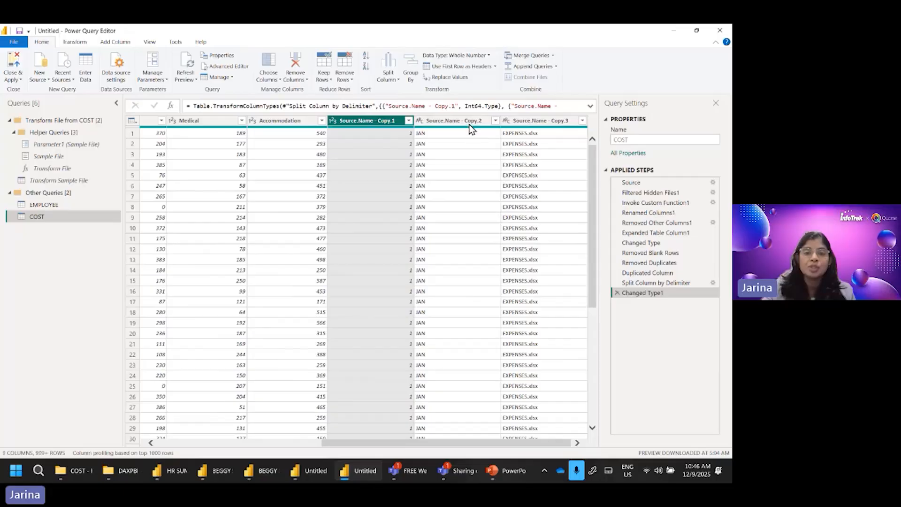
# Step: Add a column from examples based on the selected Source.Name - Copy.2 month column, using 1/jan/2025 as the first row's sample value
pyautogui.click(484, 178)
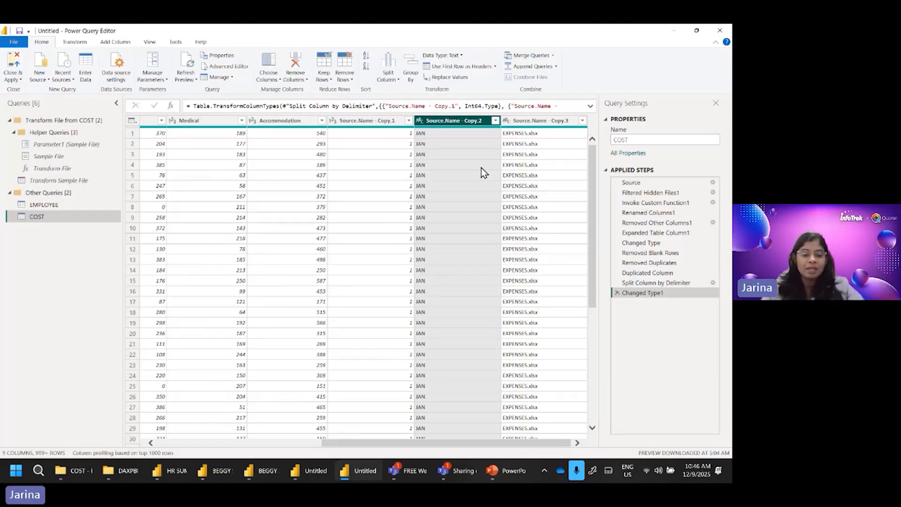
pyautogui.hotkey('ctrl', '1')
pyautogui.click(480, 167)
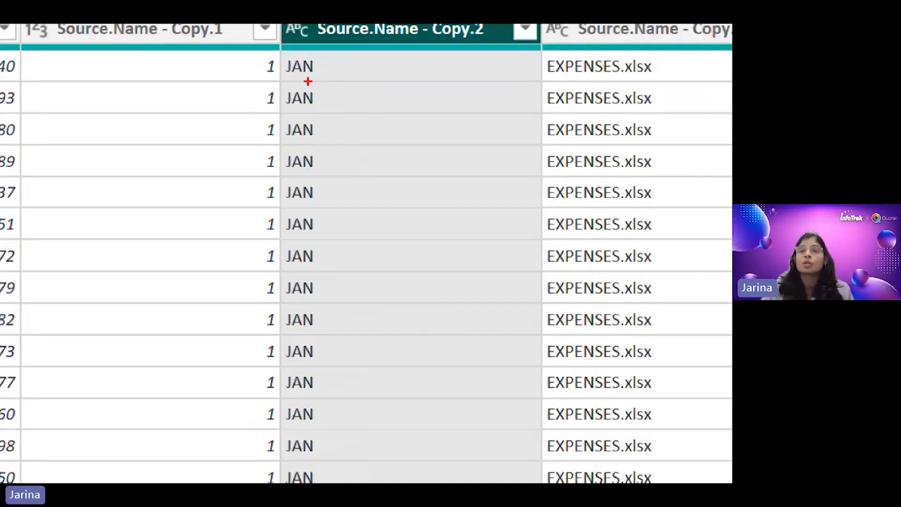
pyautogui.press('Escape')
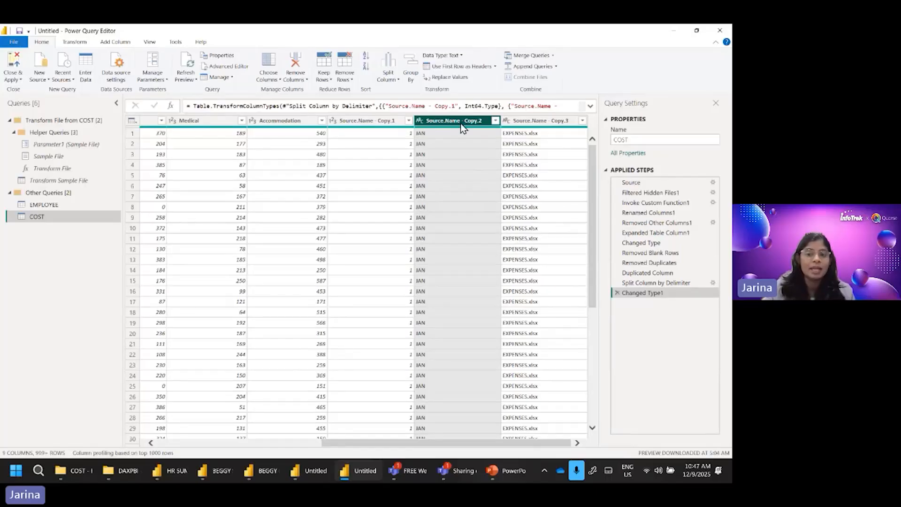
pyautogui.click(125, 44)
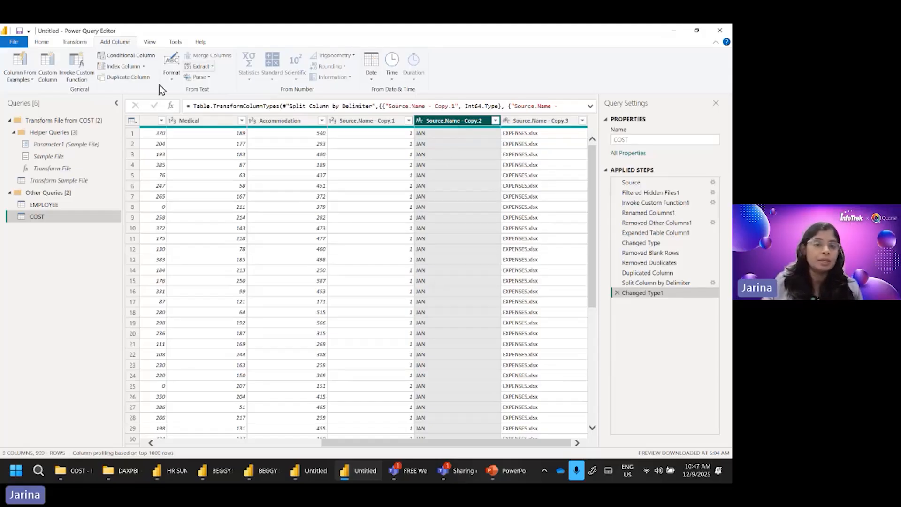
pyautogui.click(24, 74)
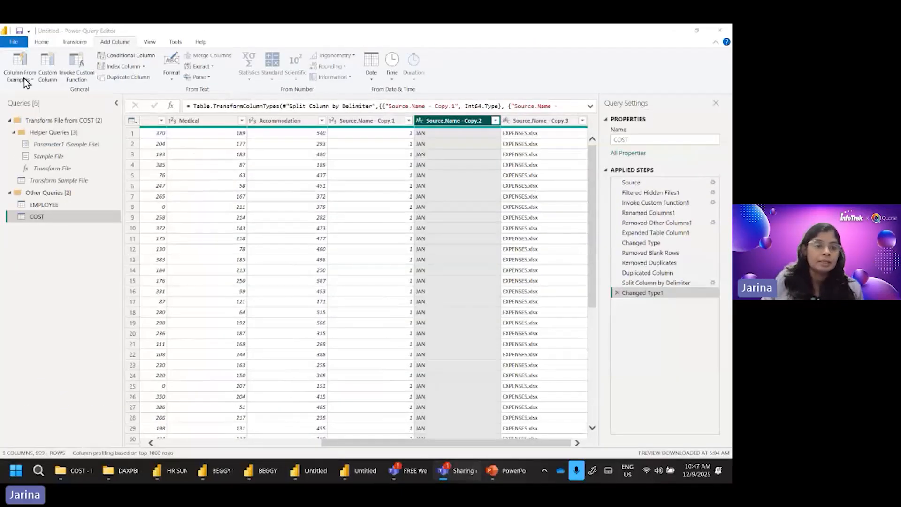
pyautogui.click(24, 78)
pyautogui.click(38, 100)
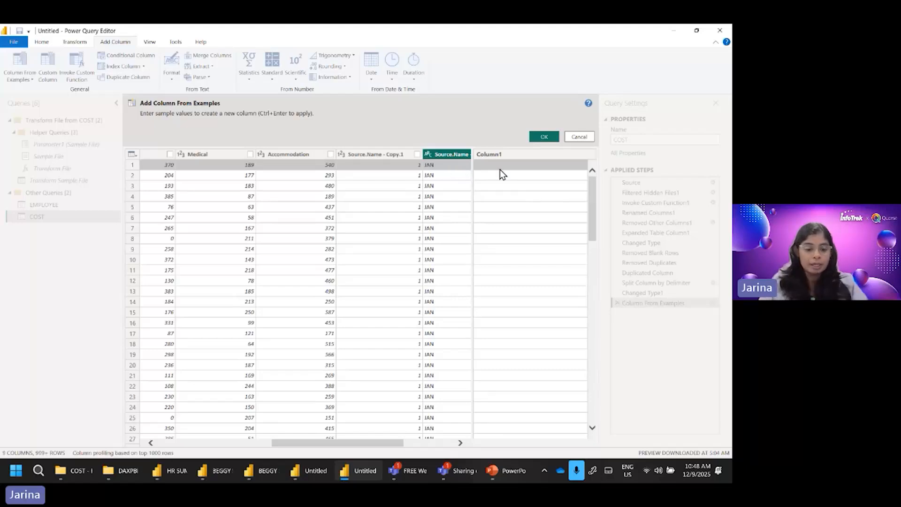
pyautogui.write('1/jan/2025')
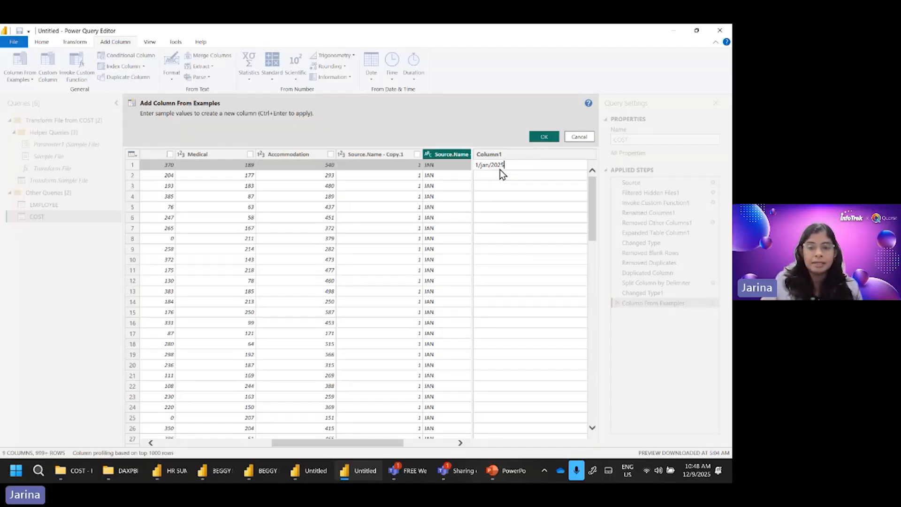
pyautogui.press('Return')
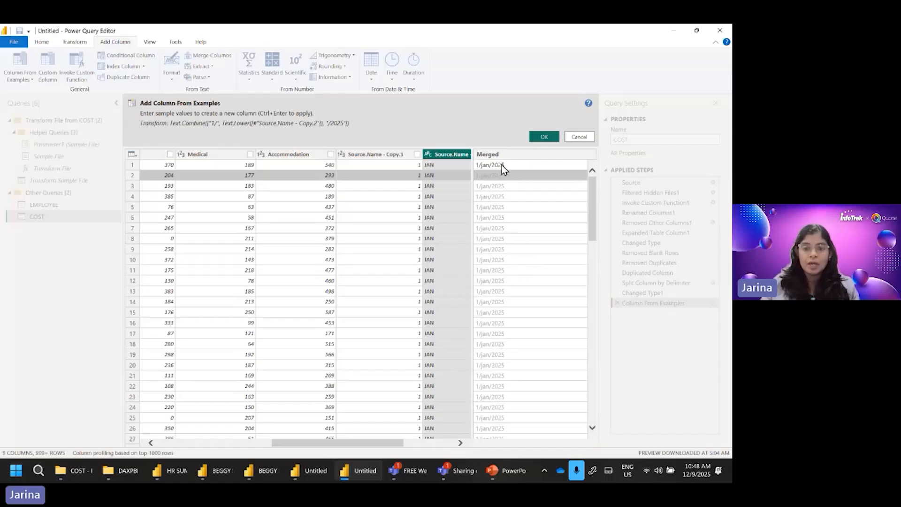
pyautogui.click(544, 137)
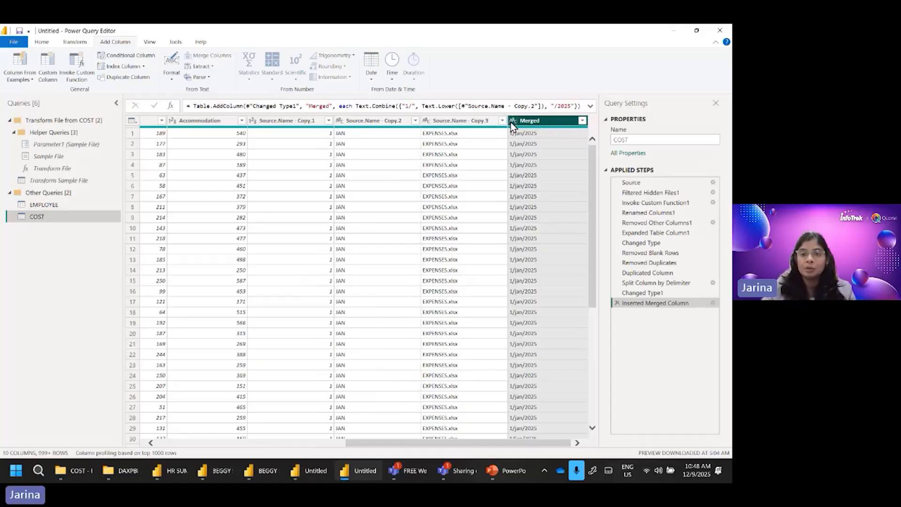
# Step: Change the data type of the Merged column from text to Date
pyautogui.click(512, 121)
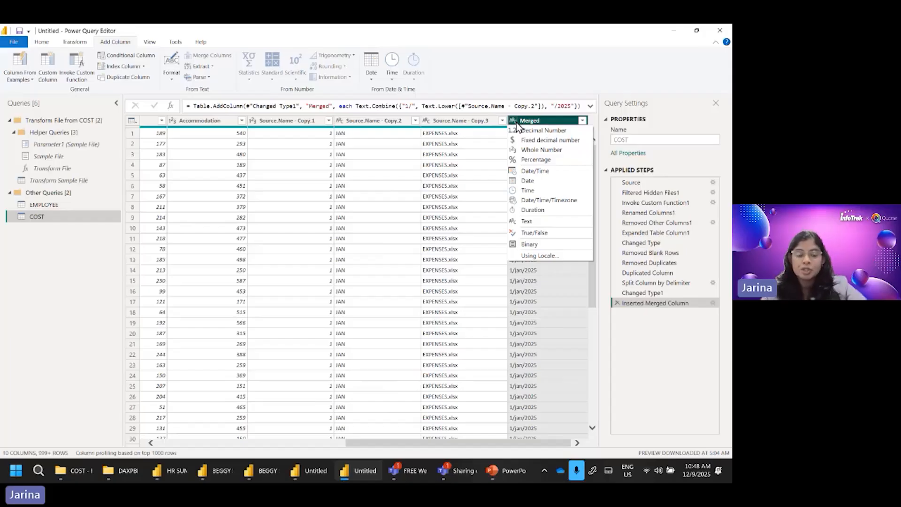
pyautogui.hotkey('ctrl', '1')
pyautogui.click(521, 133)
pyautogui.moveTo(496, 137); pyautogui.dragTo(509, 137)
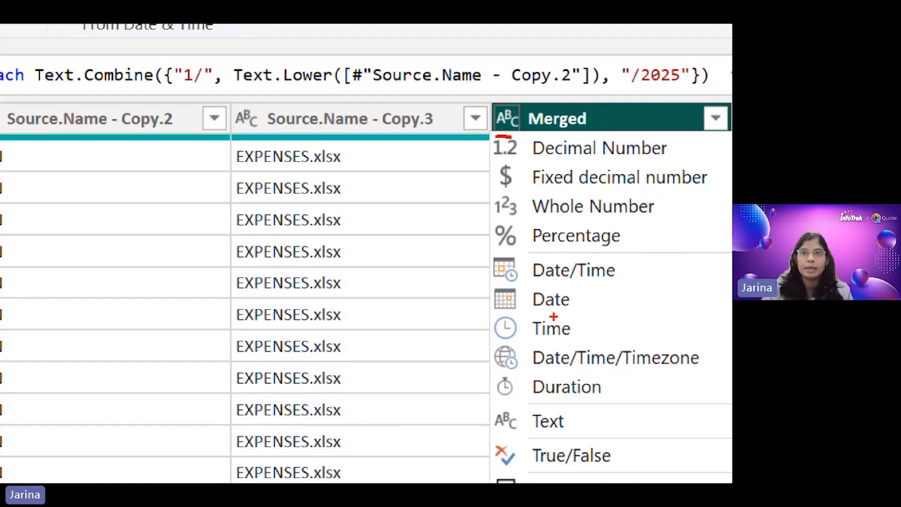
pyautogui.moveTo(563, 313)
pyautogui.mouseDown()
pyautogui.moveTo(518, 315)
pyautogui.moveTo(518, 287)
pyautogui.moveTo(574, 307)
pyautogui.mouseUp()
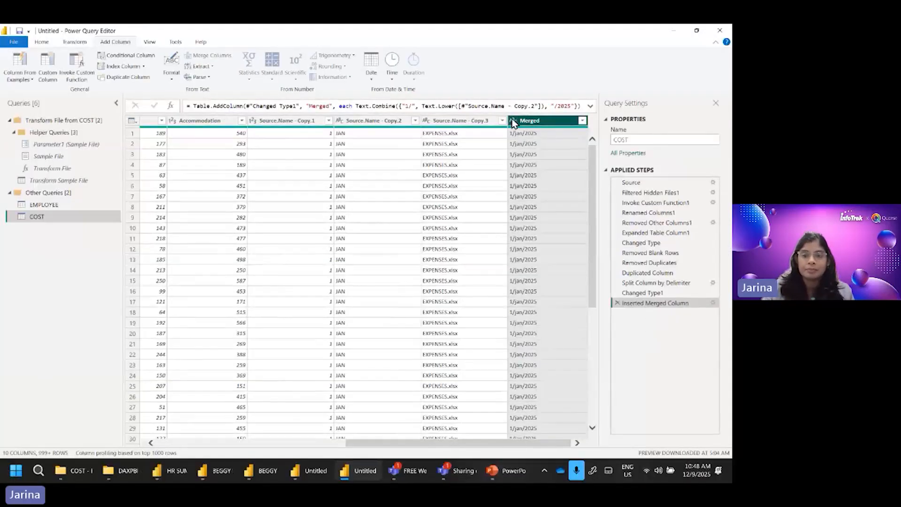
pyautogui.click(528, 180)
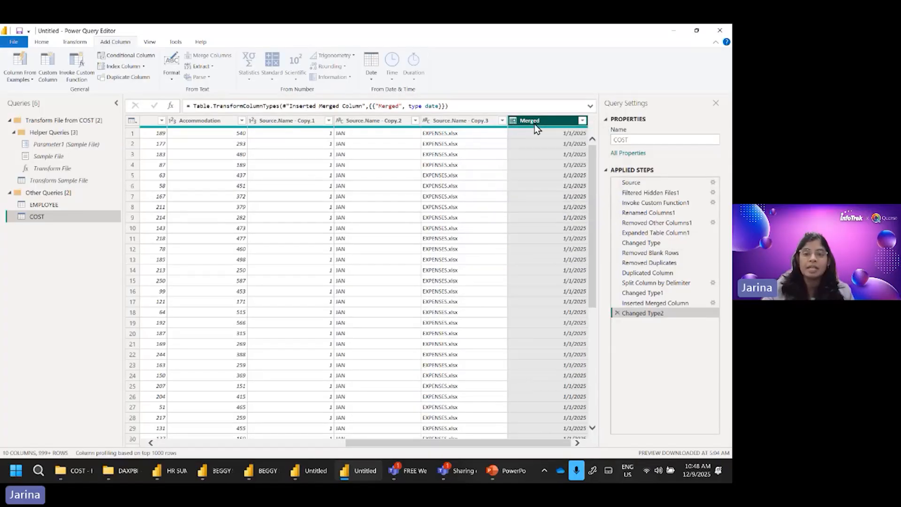
# Step: Rename the Merged column to Salary Date
pyautogui.doubleClick(550, 123)
pyautogui.moveTo(556, 120); pyautogui.dragTo(518, 120)
pyautogui.write('S')
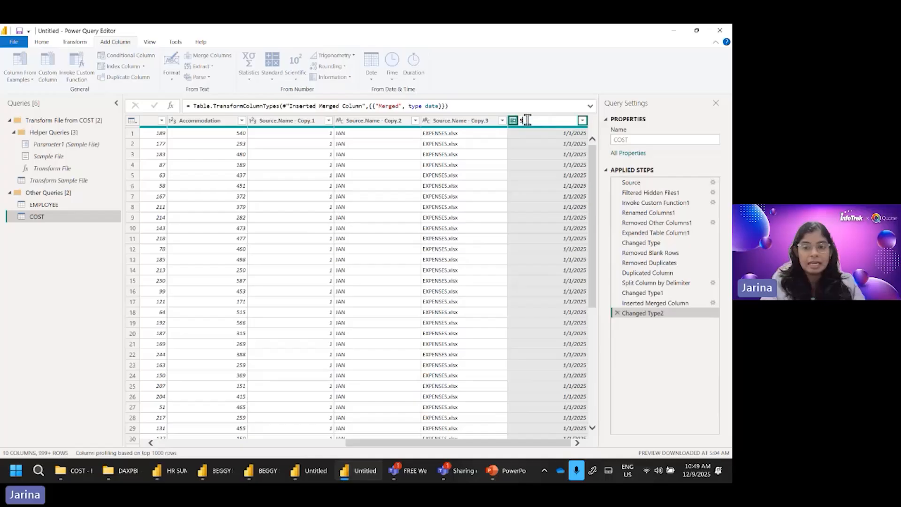
pyautogui.write('alary Date')
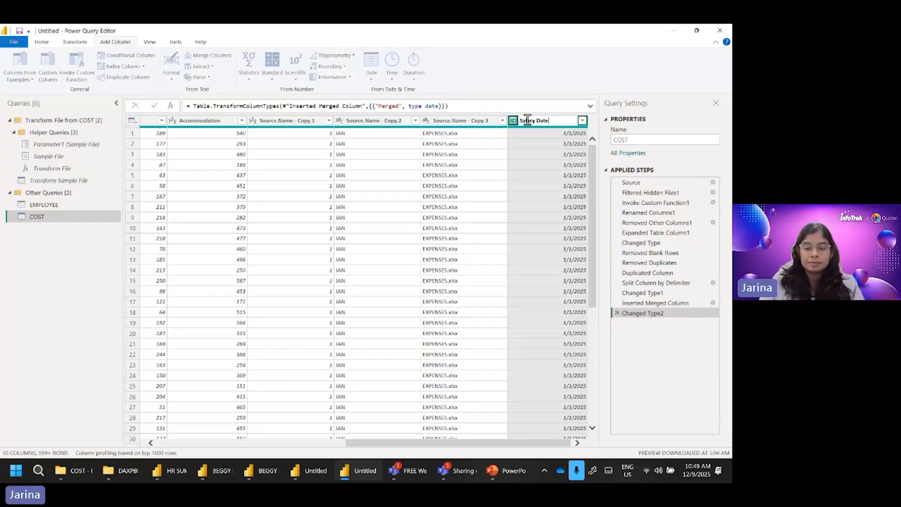
pyautogui.press('Return')
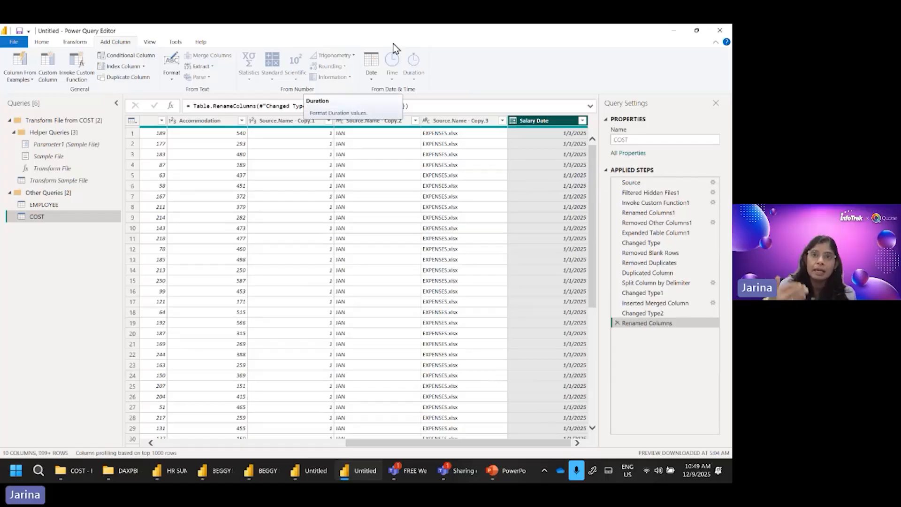
# Step: Close the query editor and apply the pending COST query changes to the report's data
pyautogui.click(41, 42)
pyautogui.click(13, 78)
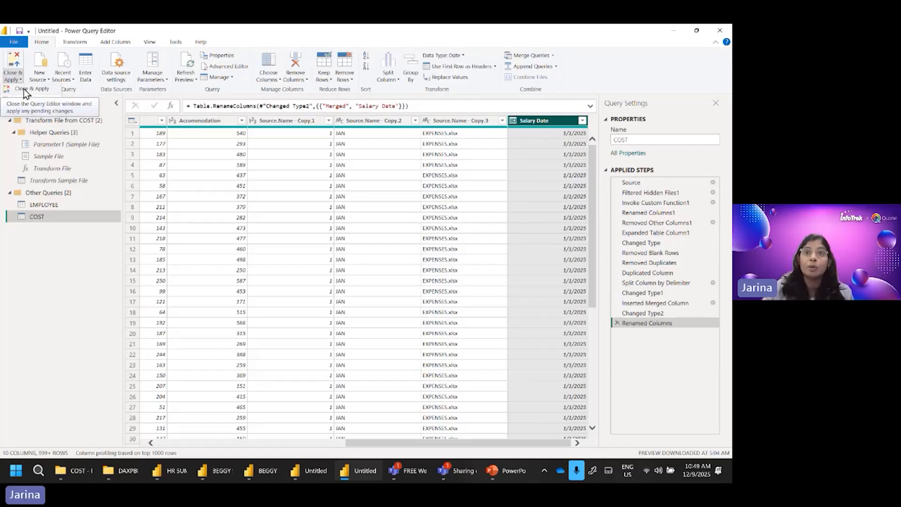
pyautogui.click(24, 89)
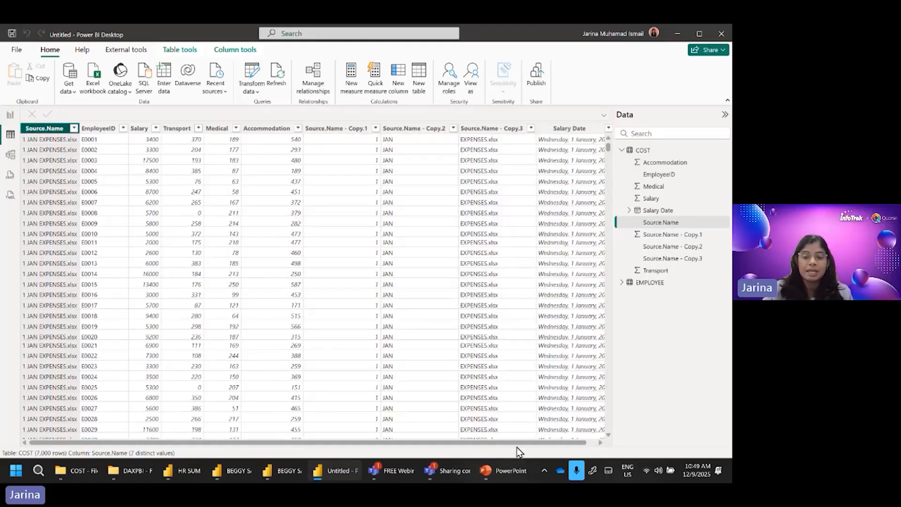
pyautogui.moveTo(519, 443); pyautogui.dragTo(584, 443)
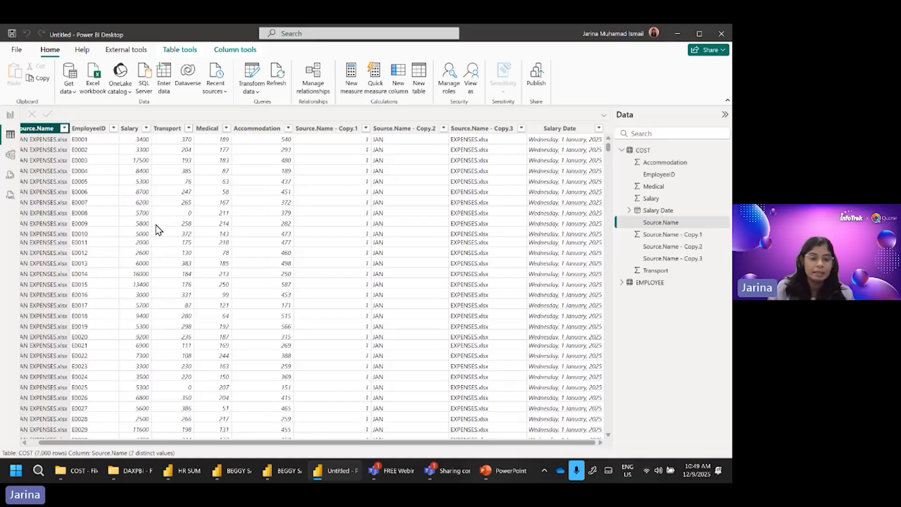
# Step: In File Explorer, move the 8 AUG EXPENSES workbook from the CIMA folder into the COST folder and open COST
pyautogui.click(88, 471)
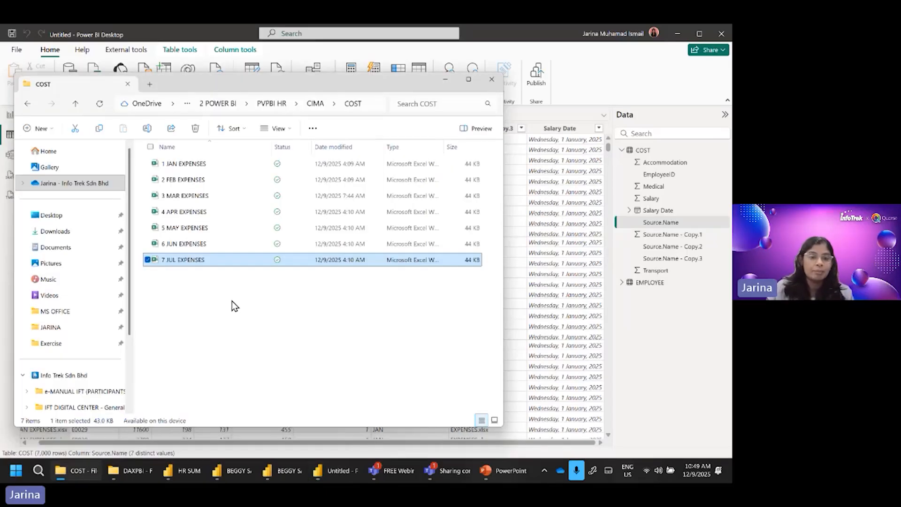
pyautogui.click(313, 104)
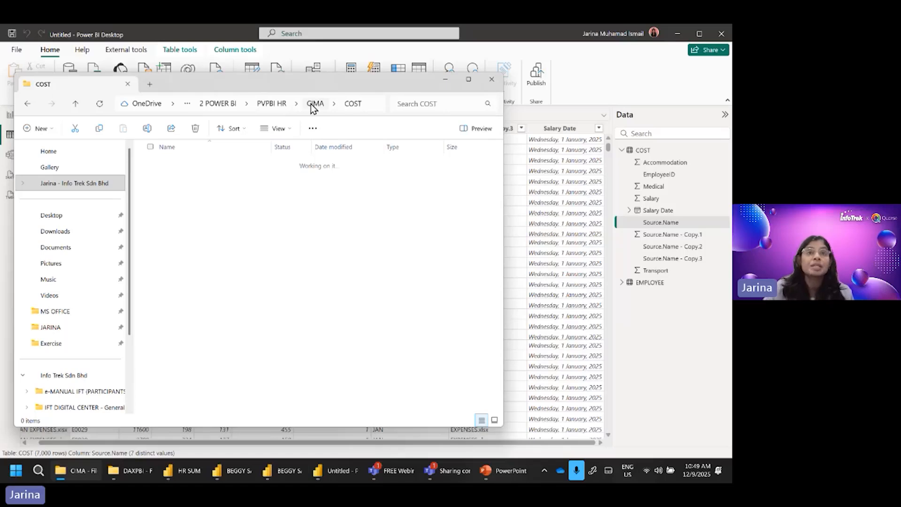
pyautogui.click(196, 193)
pyautogui.moveTo(198, 187); pyautogui.dragTo(167, 168)
pyautogui.moveTo(166, 168); pyautogui.dragTo(167, 168)
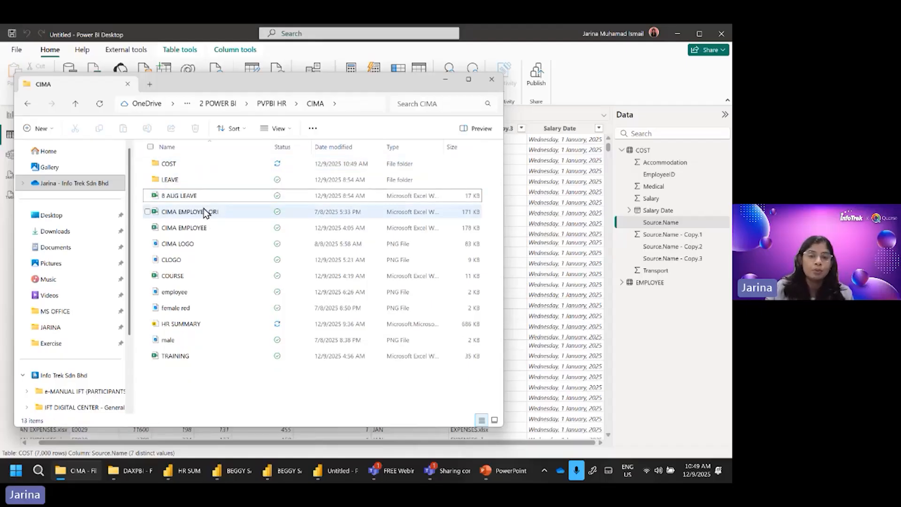
pyautogui.doubleClick(170, 164)
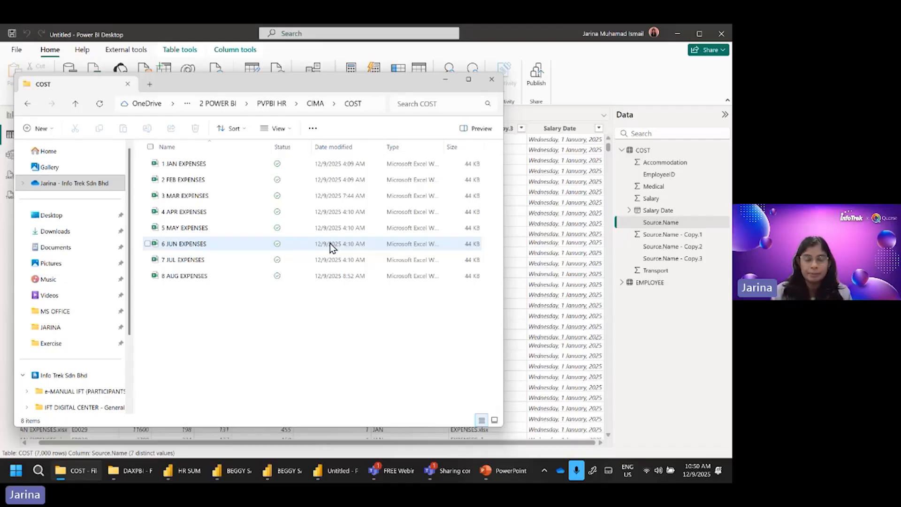
# Step: Return to Power BI Desktop, refresh the data and check the file names available in COST's Source.Name filter
pyautogui.click(600, 82)
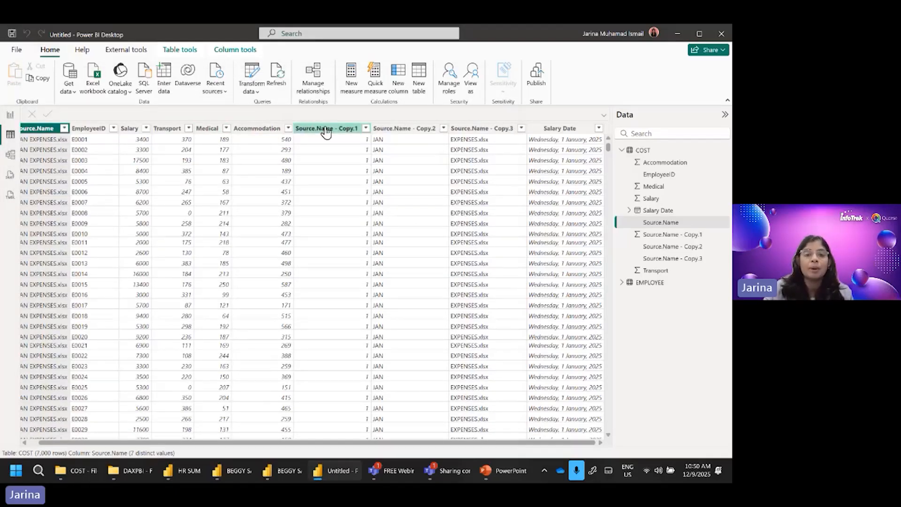
pyautogui.click(277, 84)
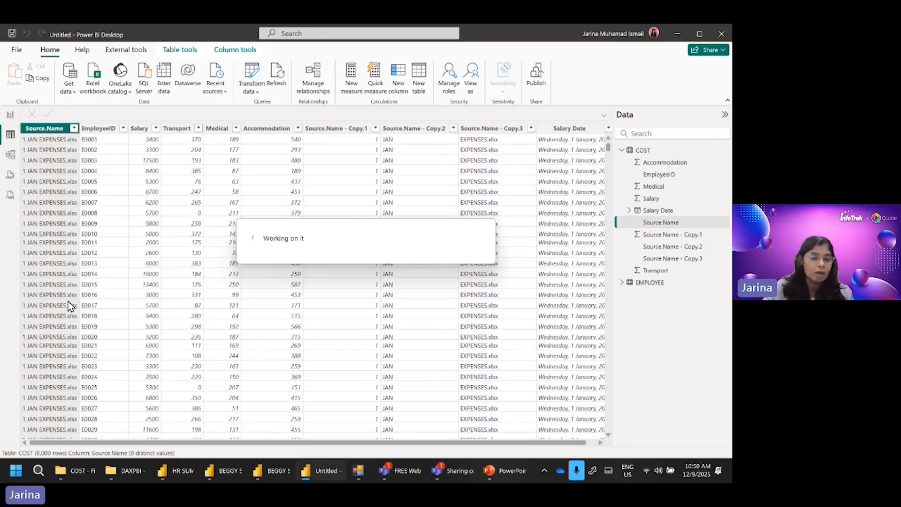
pyautogui.click(74, 128)
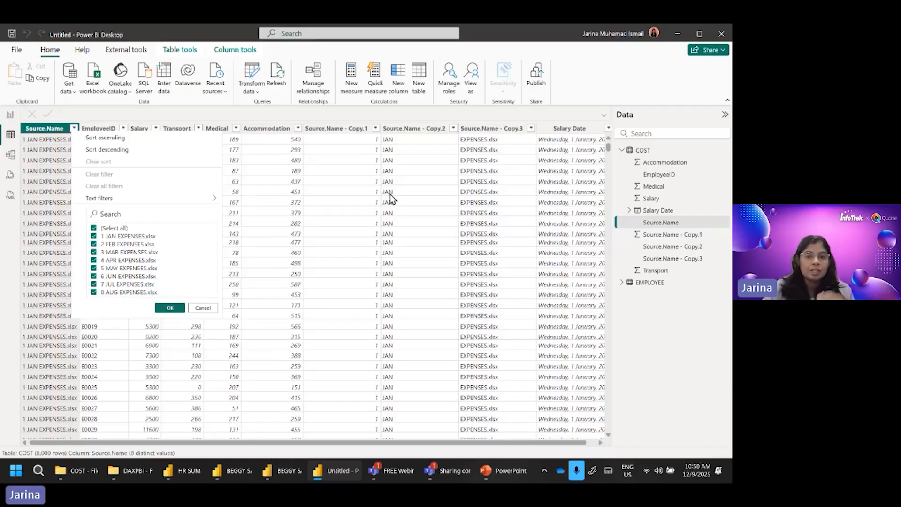
pyautogui.click(597, 85)
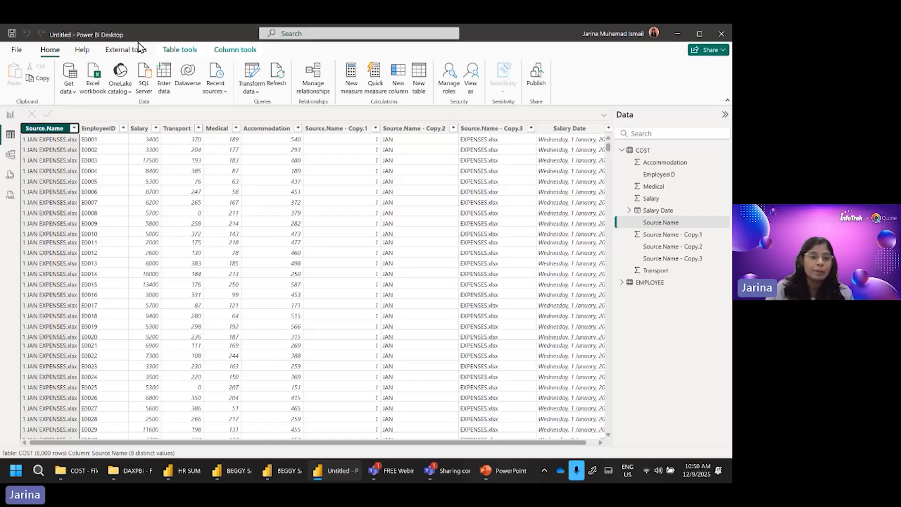
# Step: Open the model view and move the COST table farther from EMPLOYEE to separate the two related tables
pyautogui.click(118, 160)
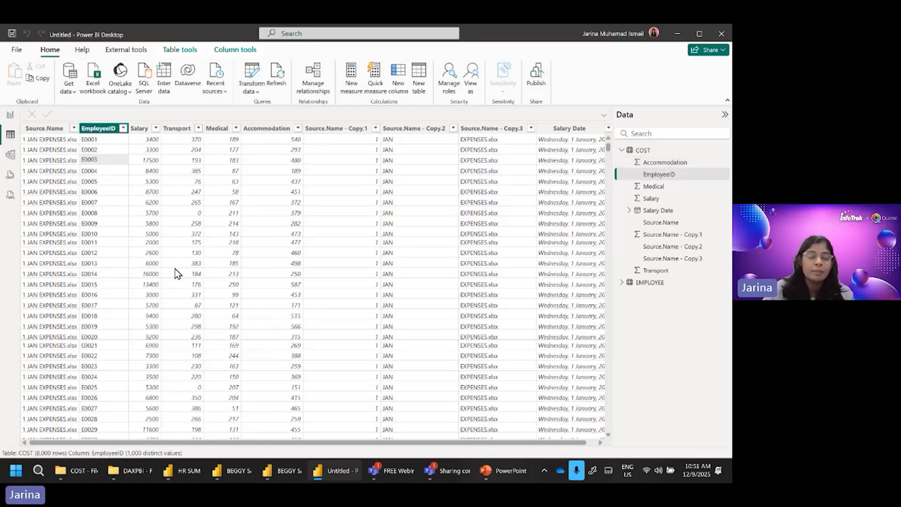
pyautogui.click(140, 132)
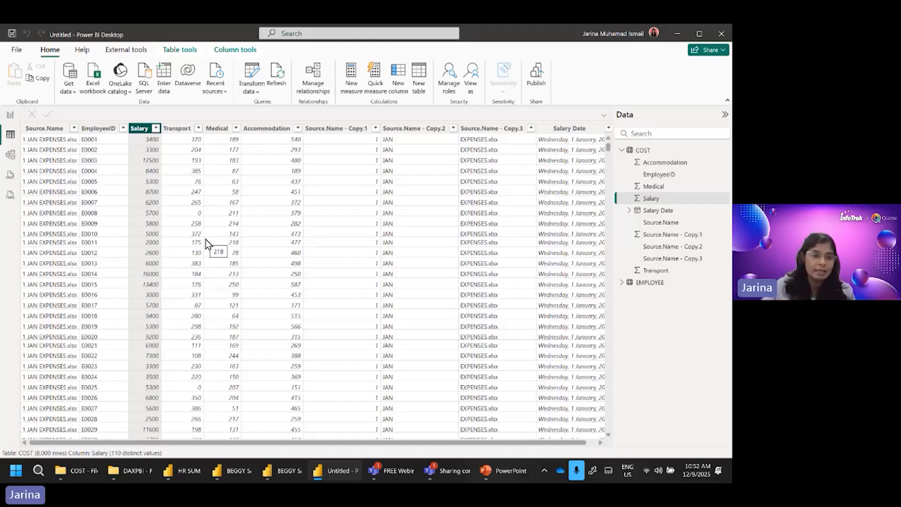
pyautogui.click(10, 155)
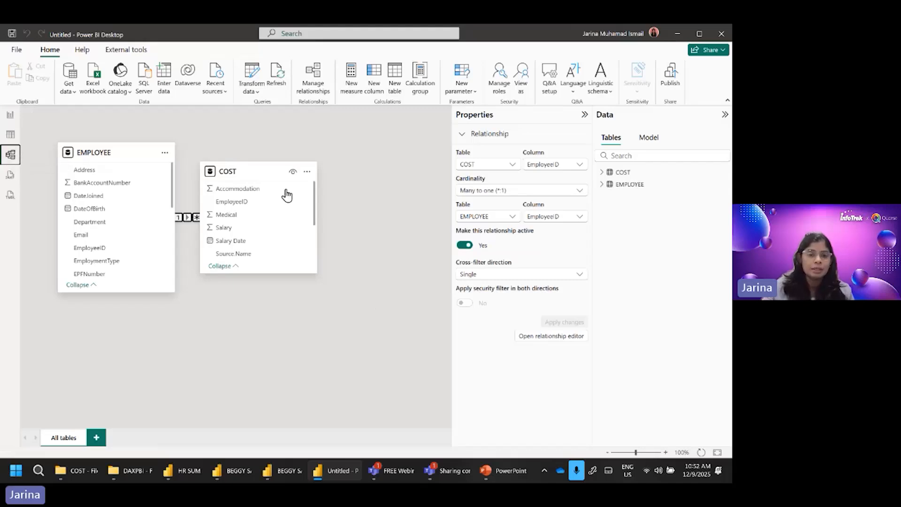
pyautogui.moveTo(257, 176); pyautogui.dragTo(352, 187)
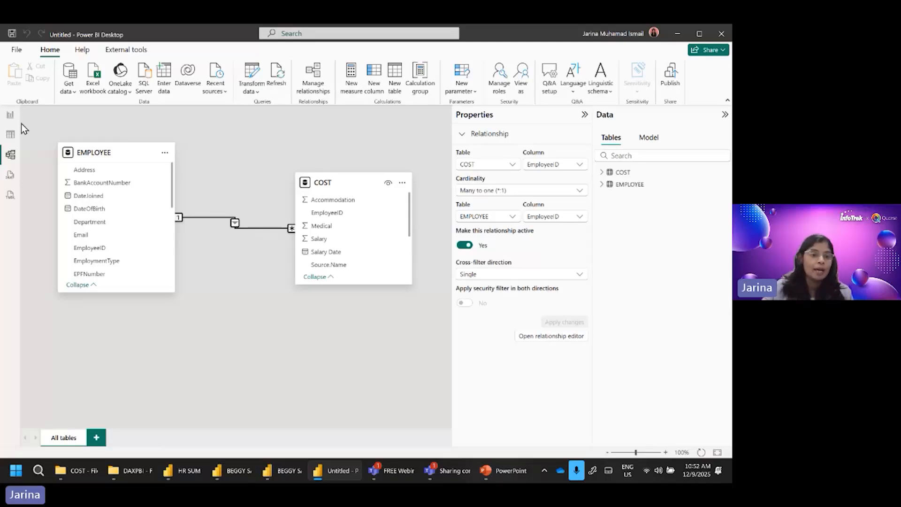
# Step: Insert a clustered column chart on the blank report page and widen it across most of the page
pyautogui.click(10, 118)
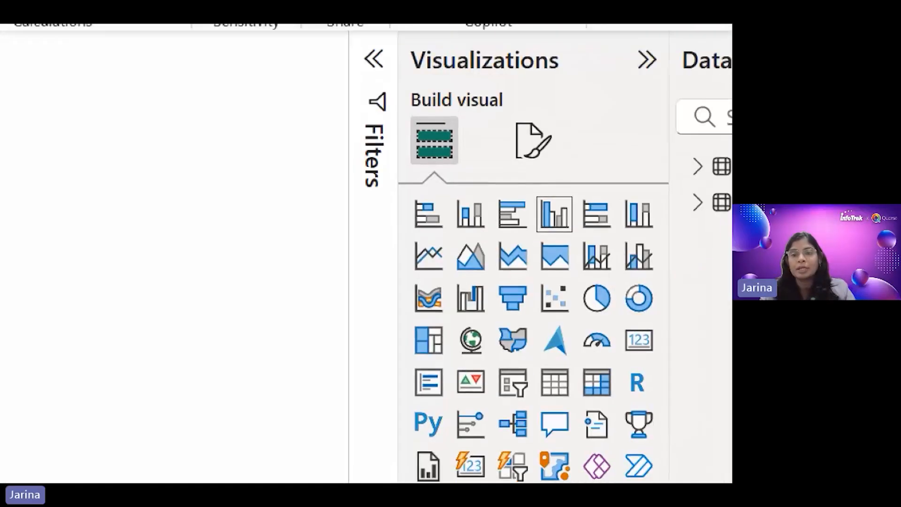
pyautogui.click(605, 147)
pyautogui.moveTo(530, 189); pyautogui.dragTo(584, 243)
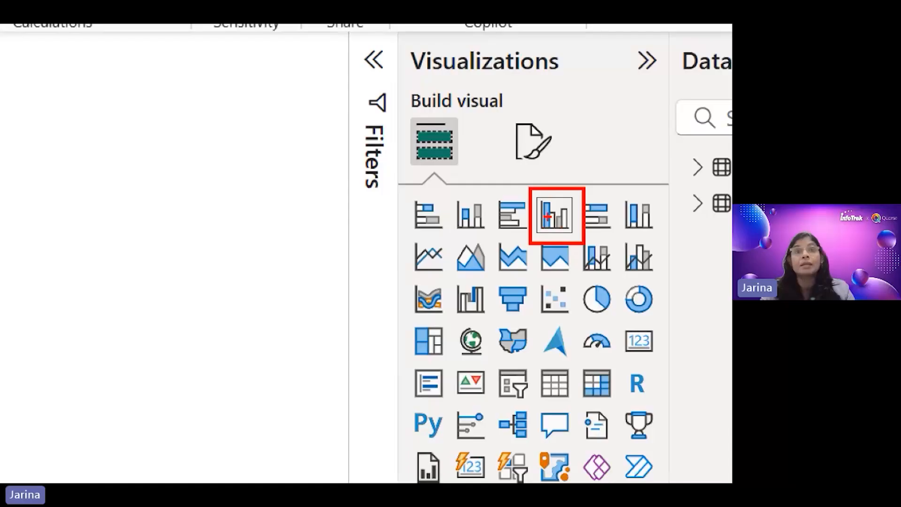
pyautogui.press('Escape')
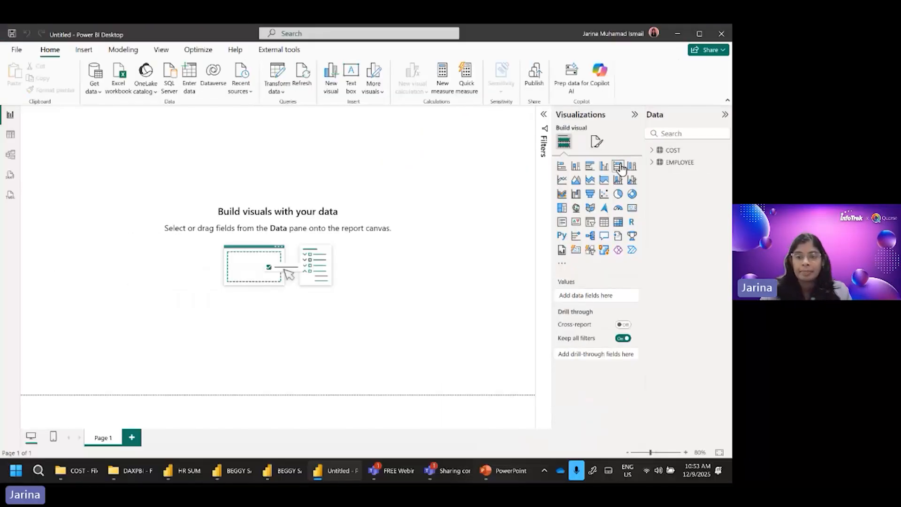
pyautogui.click(605, 167)
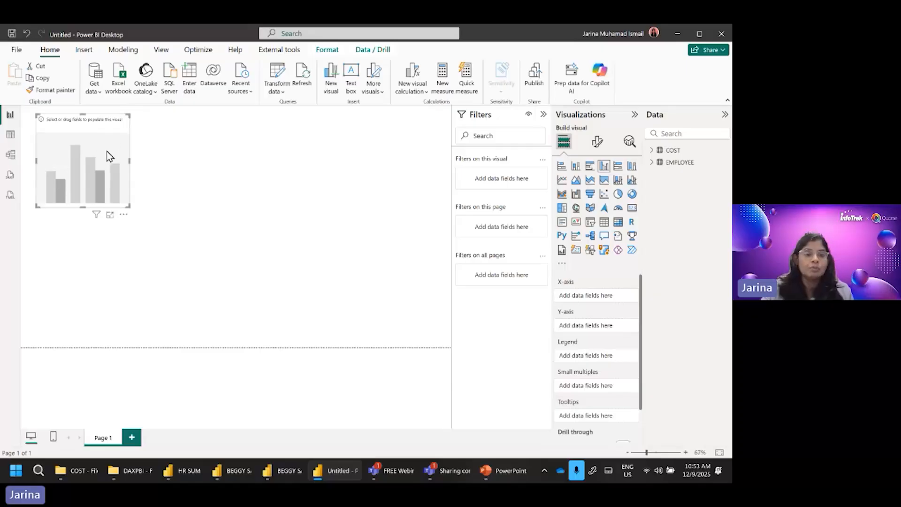
pyautogui.moveTo(129, 206); pyautogui.dragTo(346, 219)
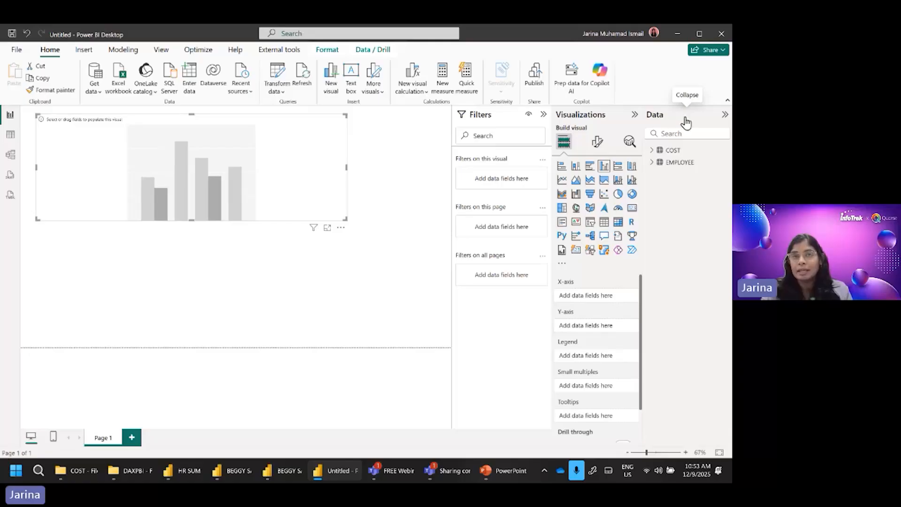
# Step: Collapse the report filters area and put the EMPLOYEE table's JobTitle field on the chart's X-axis
pyautogui.click(544, 114)
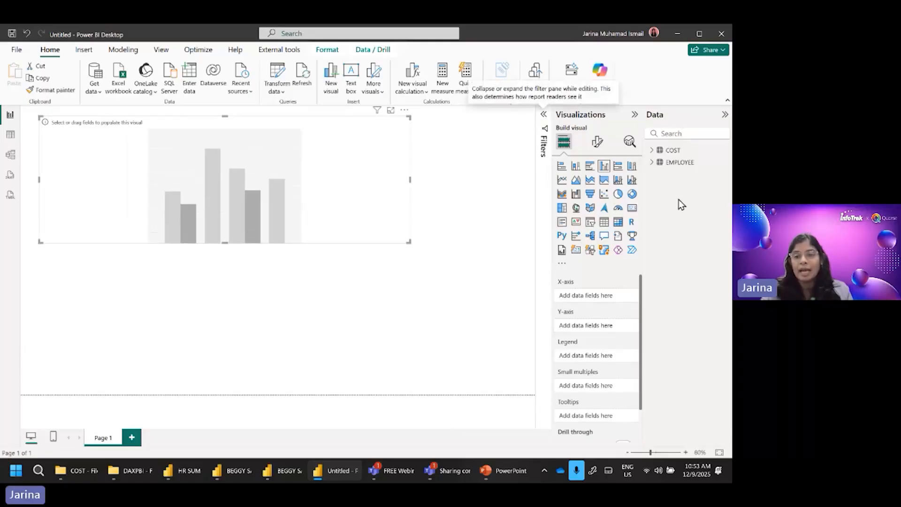
pyautogui.click(652, 162)
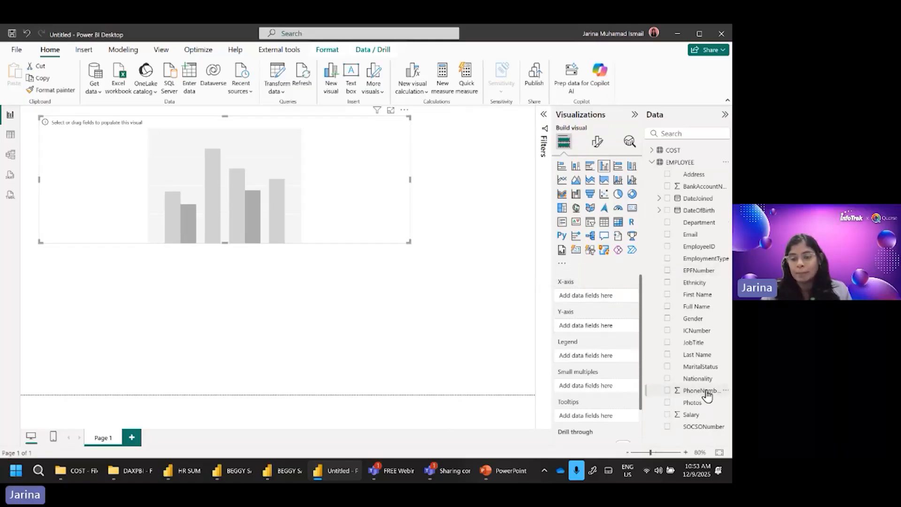
pyautogui.click(667, 342)
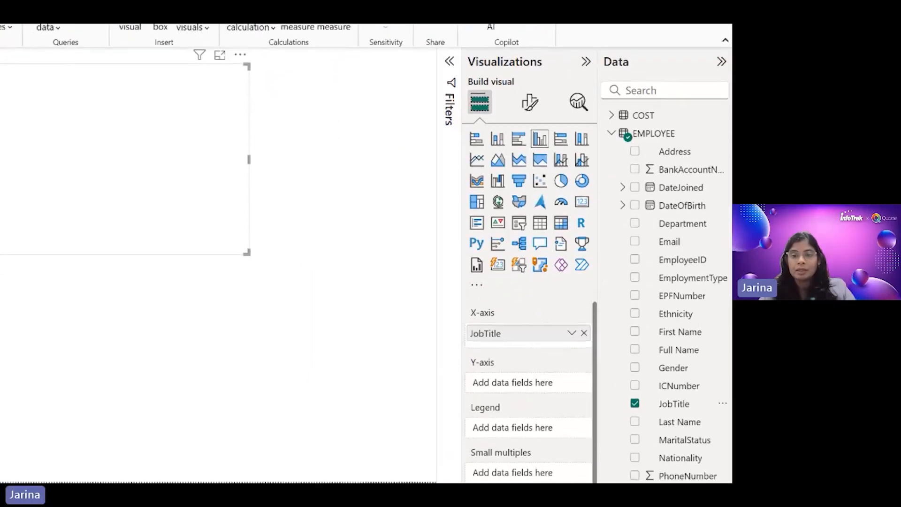
pyautogui.moveTo(623, 389); pyautogui.dragTo(698, 411)
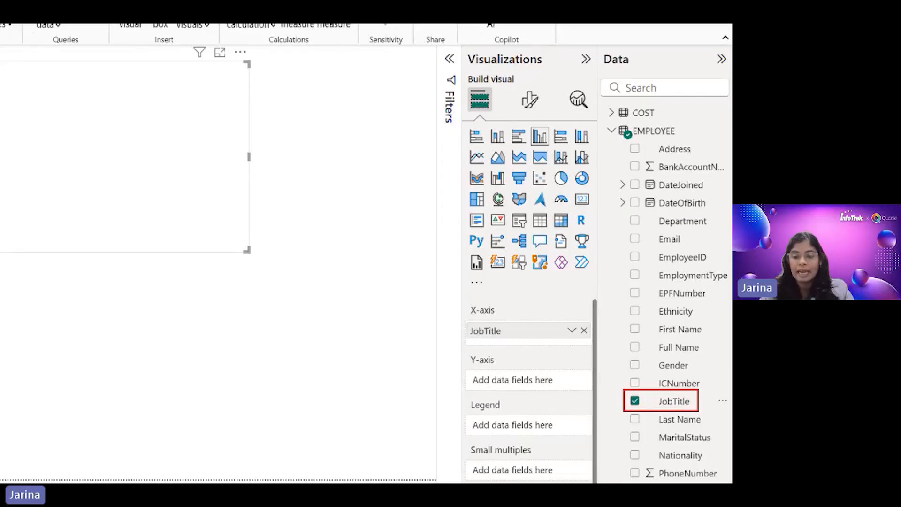
pyautogui.moveTo(623, 394)
pyautogui.mouseDown()
pyautogui.moveTo(599, 368)
pyautogui.moveTo(502, 329)
pyautogui.moveTo(515, 325)
pyautogui.mouseUp()
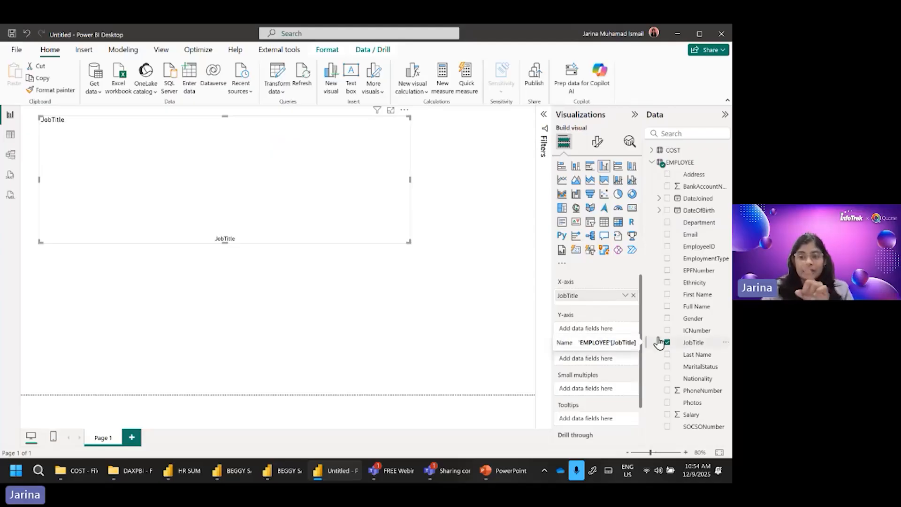
# Step: Add the COST table's Salary field to the column chart's Y-axis as a sum
pyautogui.click(653, 163)
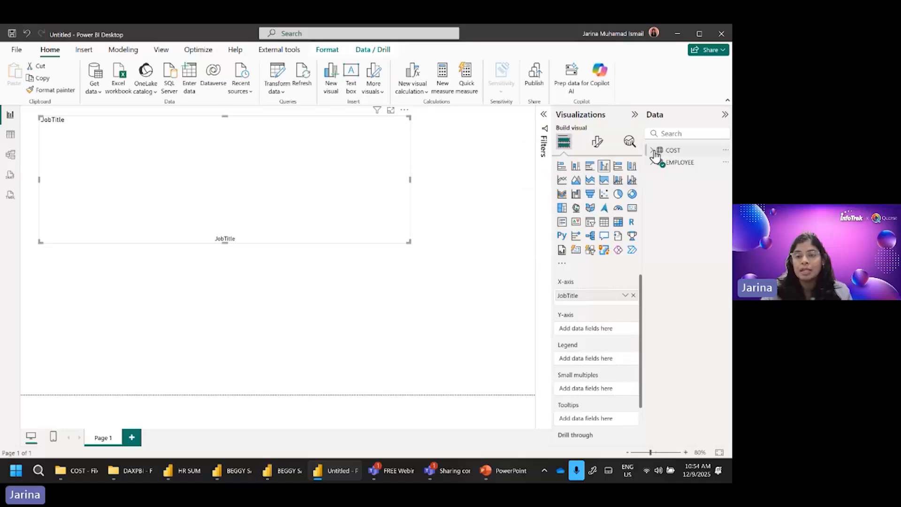
pyautogui.click(653, 151)
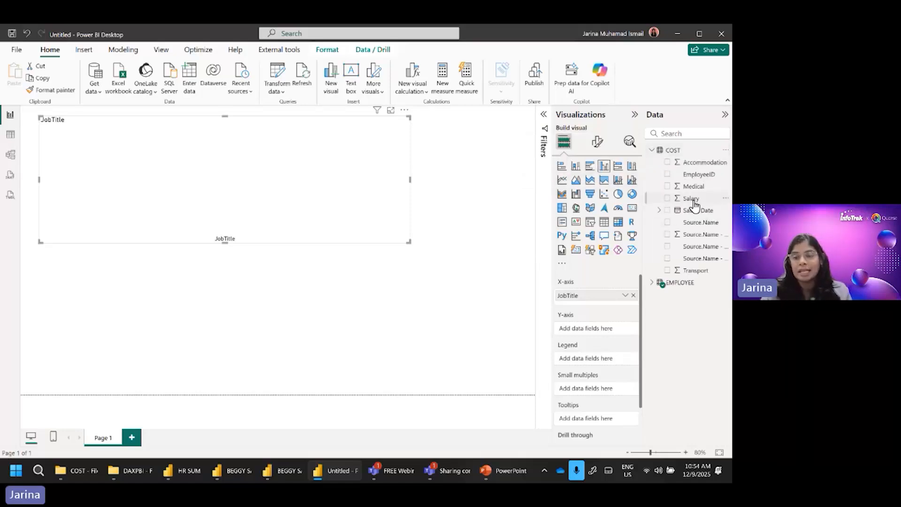
pyautogui.click(669, 199)
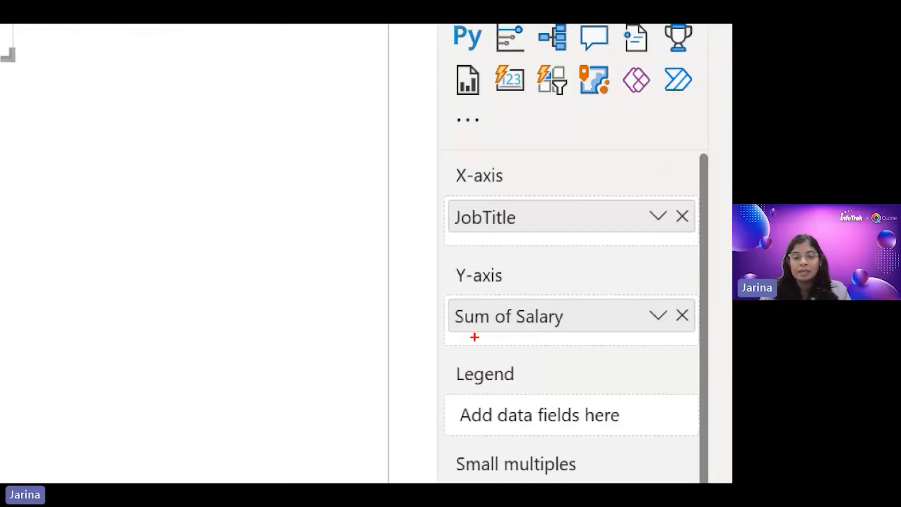
pyautogui.moveTo(463, 342); pyautogui.dragTo(530, 342)
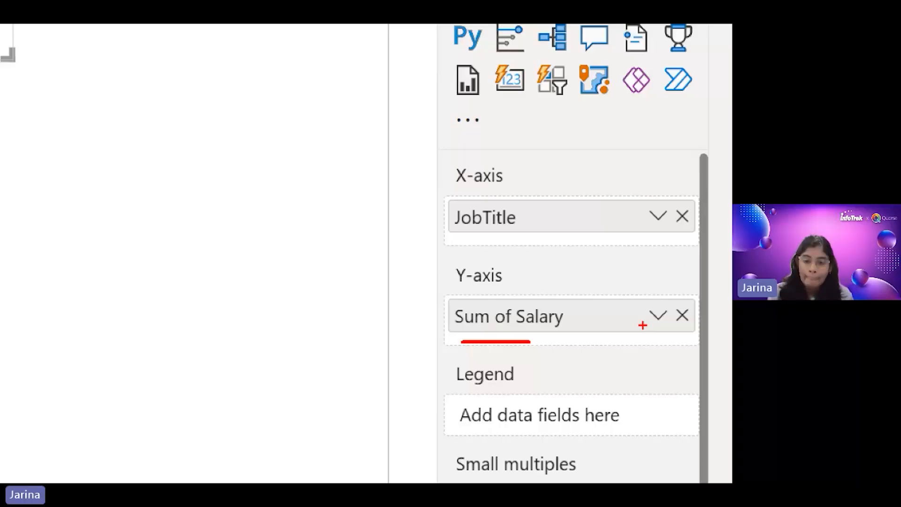
pyautogui.press('Escape')
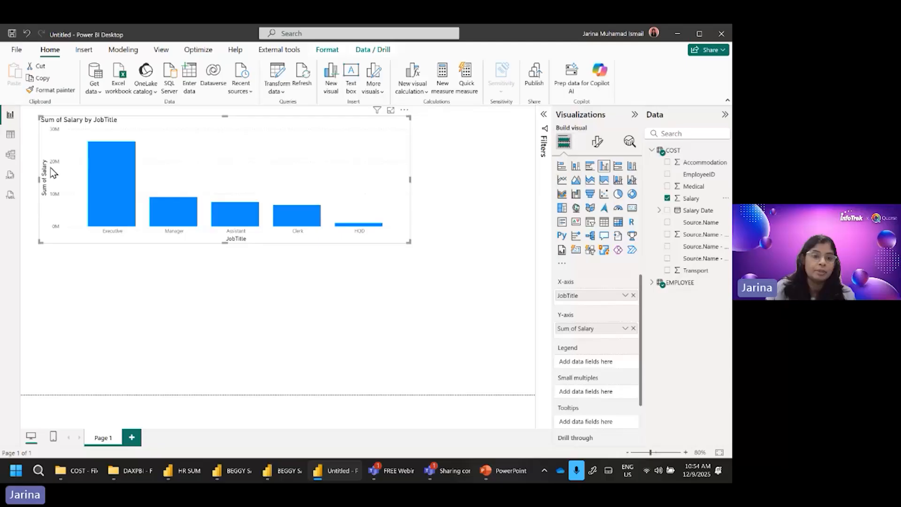
# Step: Enlarge the salary-by-job-title chart to nearly the full page width and inspect the HOD bar's value
pyautogui.moveTo(408, 242); pyautogui.dragTo(520, 281)
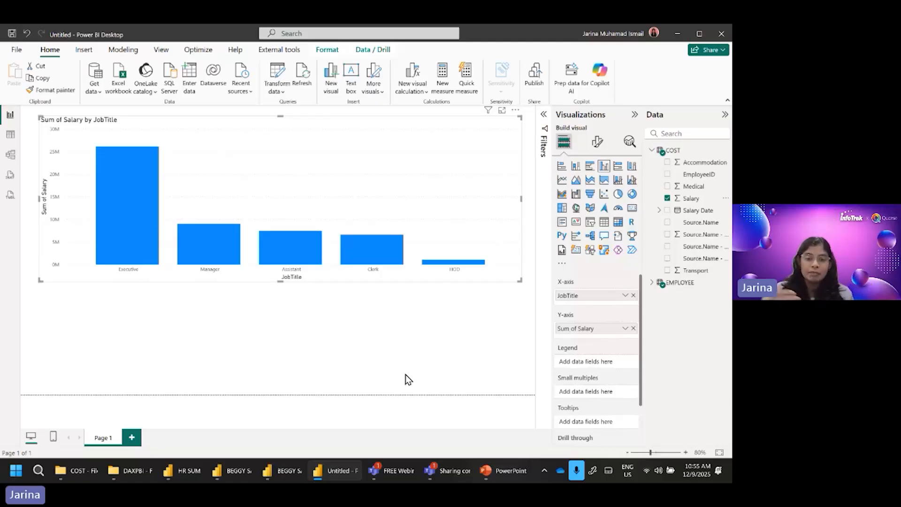
pyautogui.moveTo(473, 268)
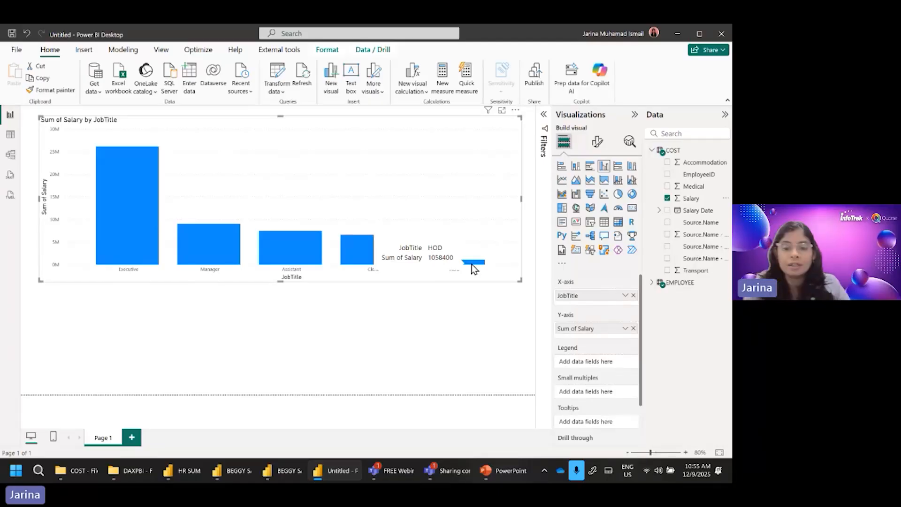
pyautogui.click(468, 351)
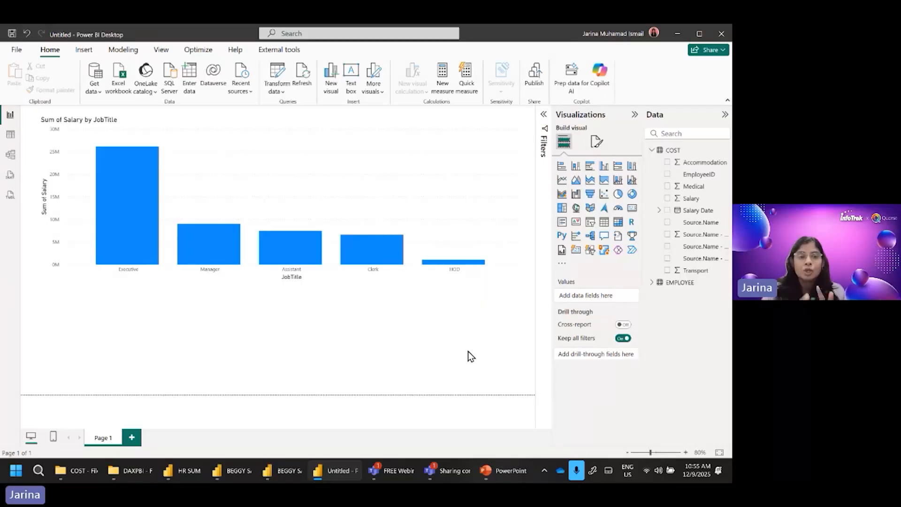
pyautogui.click(382, 122)
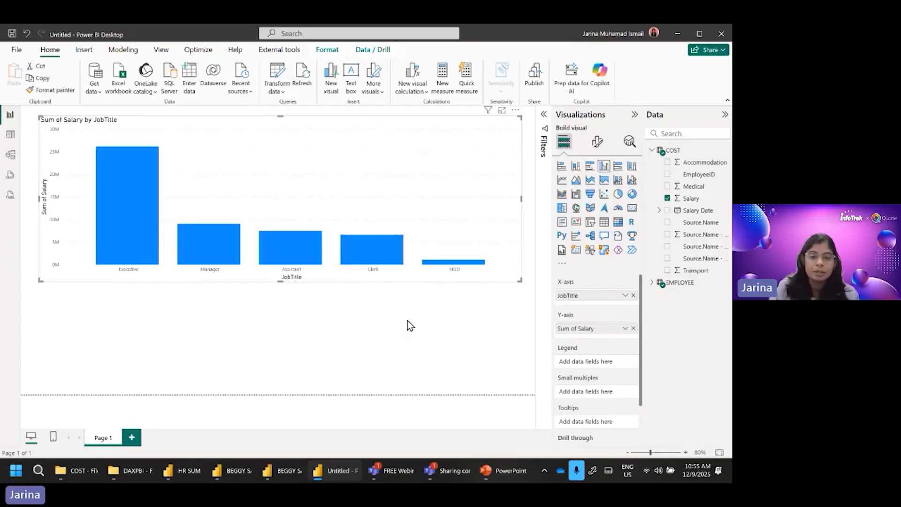
pyautogui.click(410, 339)
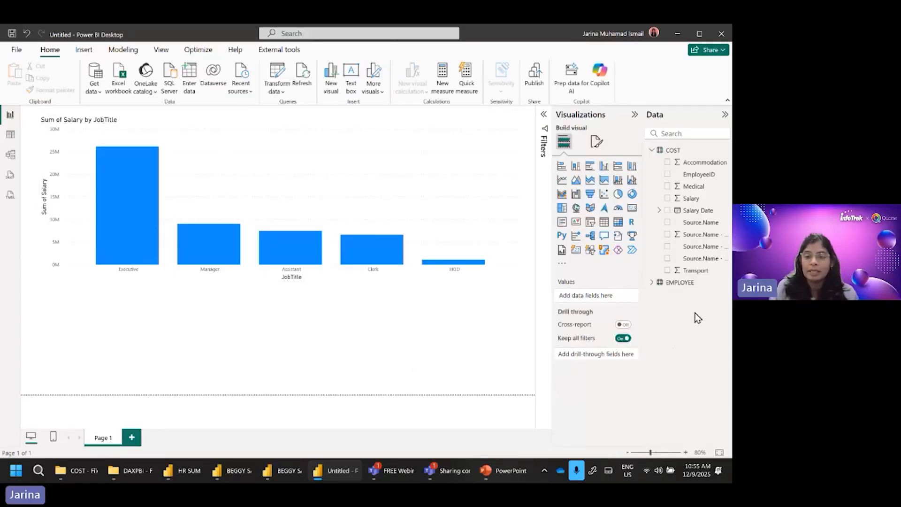
# Step: Insert a slicer in the empty area below the salary chart and populate it with the EMPLOYEE table's Department field
pyautogui.click(651, 151)
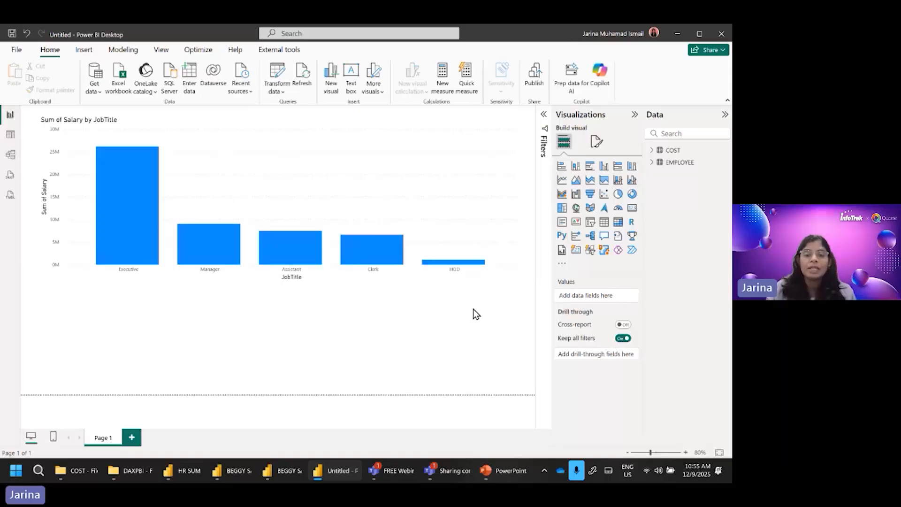
pyautogui.click(477, 191)
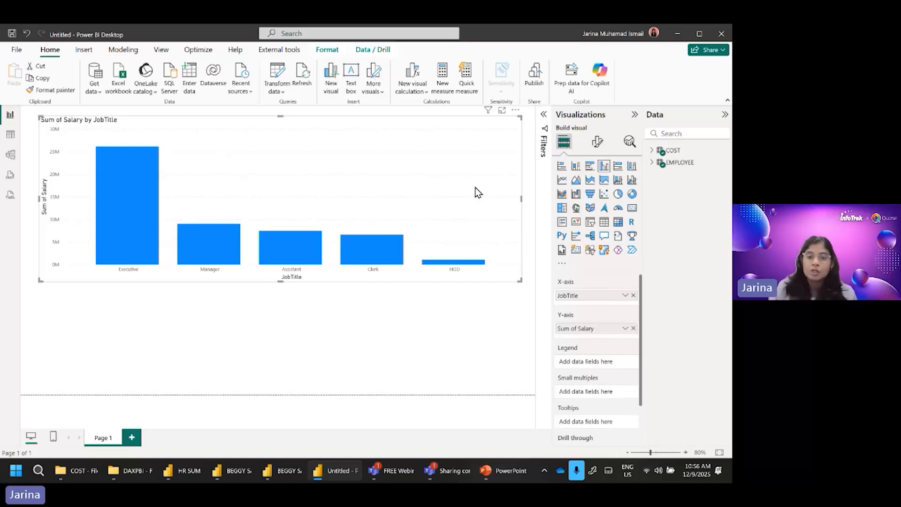
pyautogui.click(468, 367)
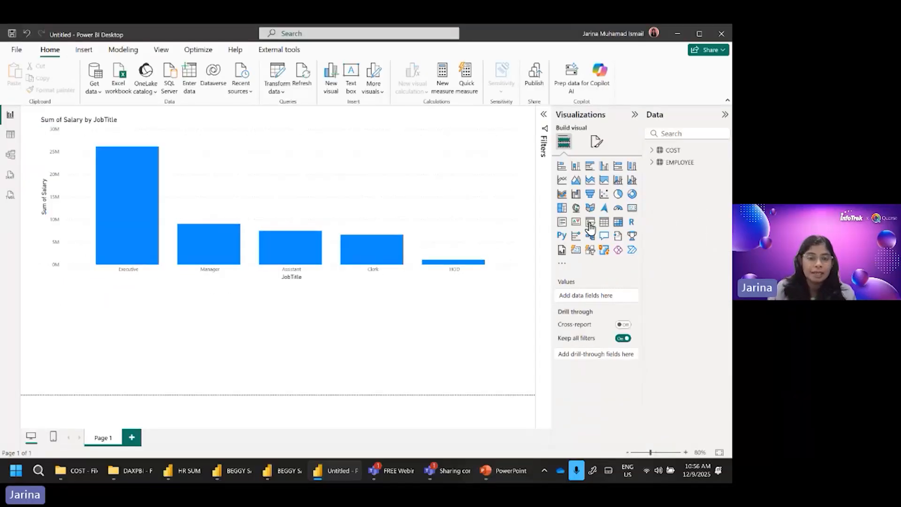
pyautogui.click(590, 227)
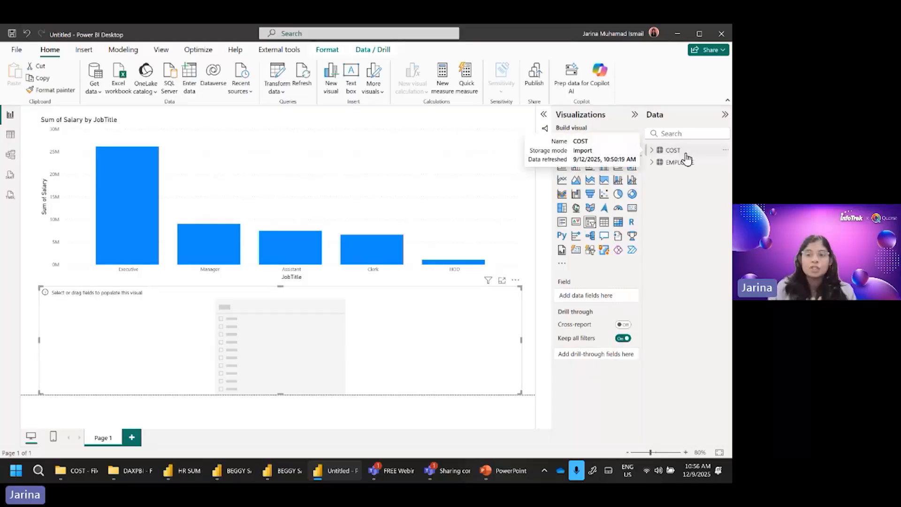
pyautogui.click(651, 163)
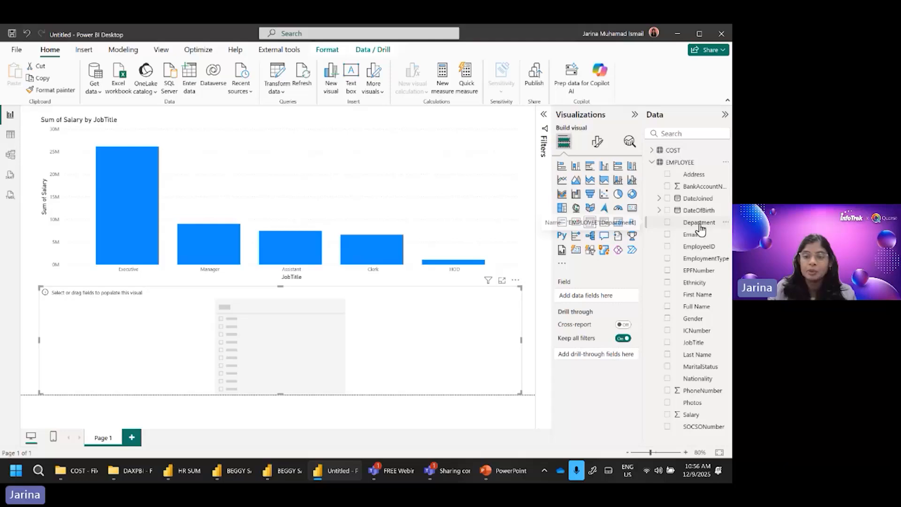
pyautogui.click(667, 222)
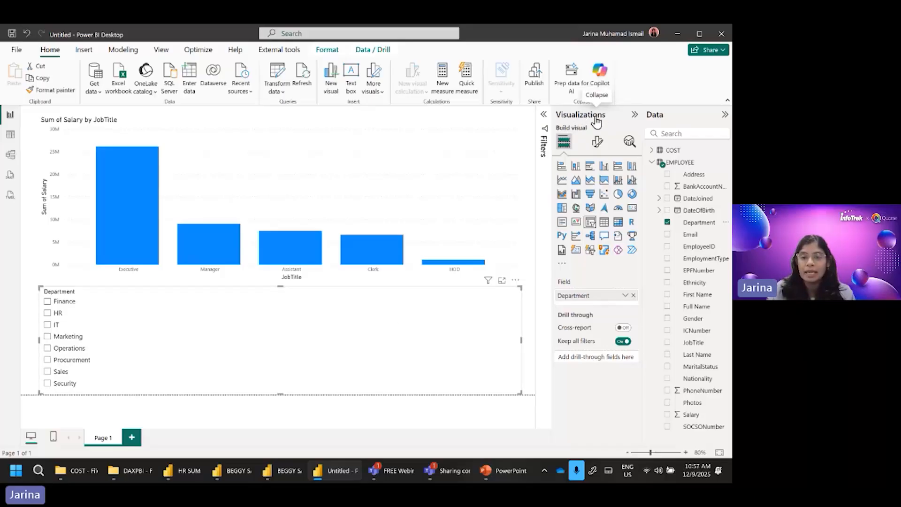
# Step: Set the Department slicer's style to Tile and shorten it to two rows of buttons
pyautogui.click(598, 147)
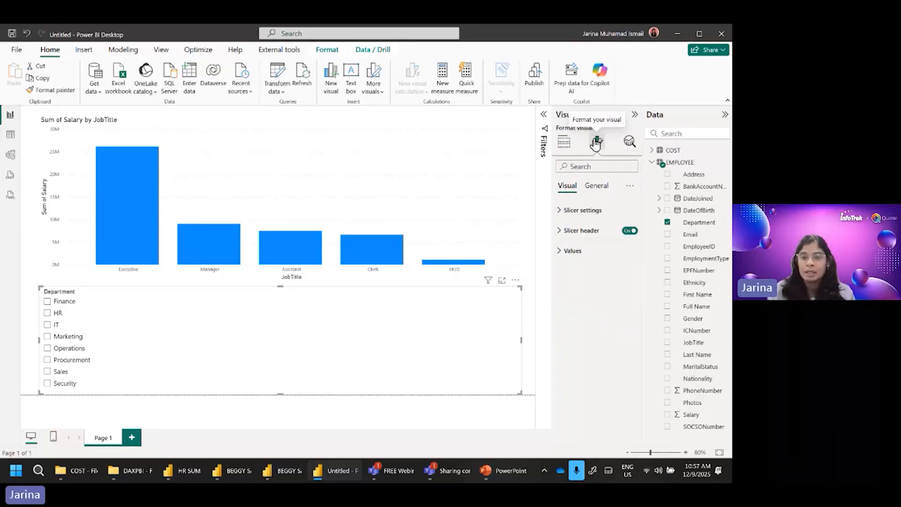
pyautogui.click(604, 215)
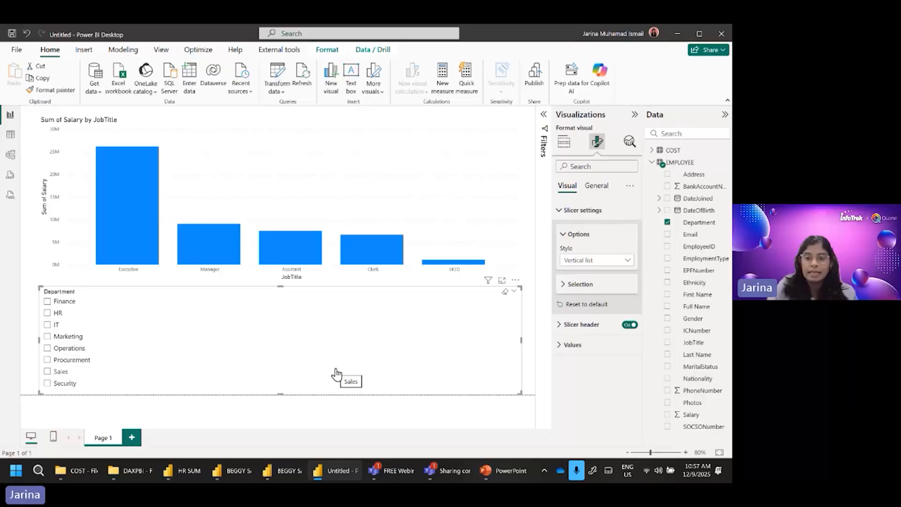
pyautogui.click(627, 262)
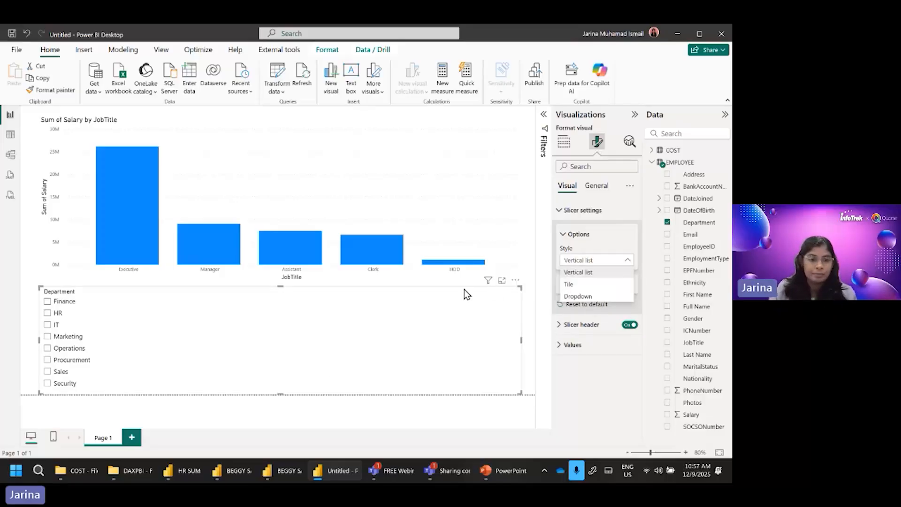
pyautogui.click(582, 284)
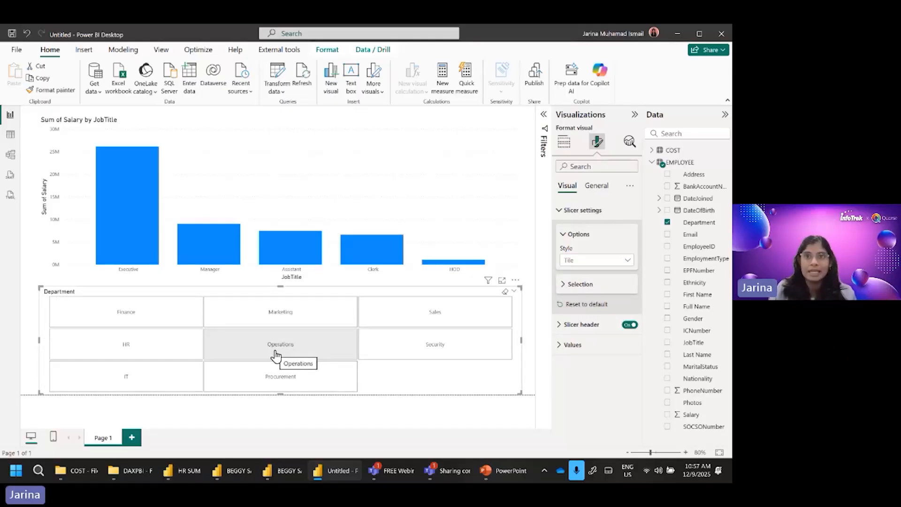
pyautogui.moveTo(280, 393); pyautogui.dragTo(286, 350)
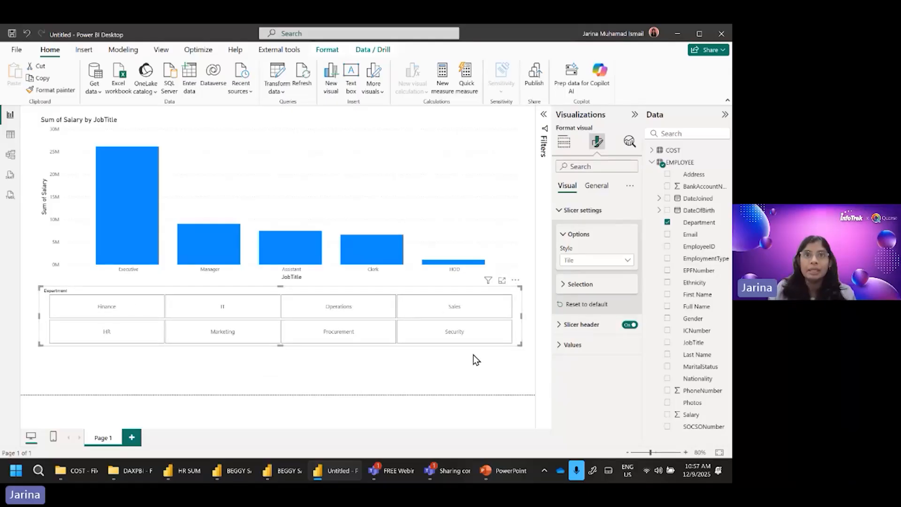
pyautogui.click(315, 376)
# Step: Turn on data labels for the salary-by-job-title column chart
pyautogui.click(385, 179)
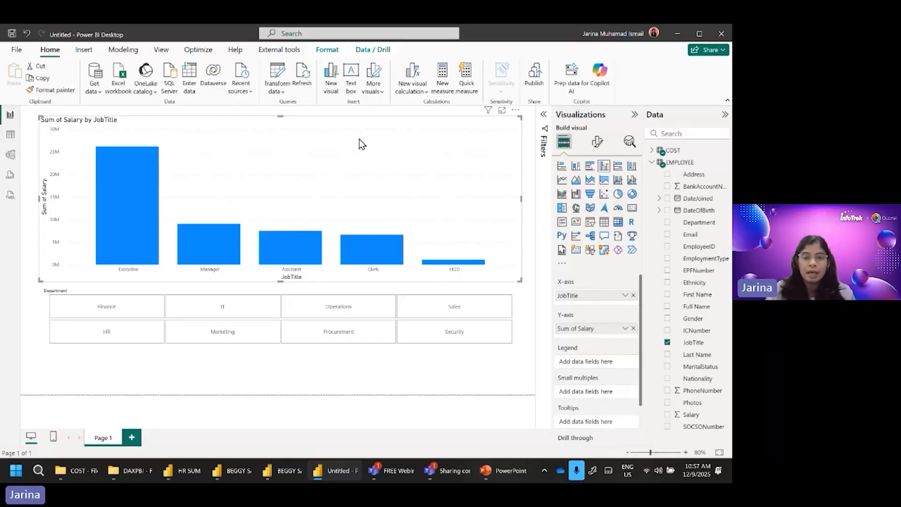
pyautogui.click(598, 142)
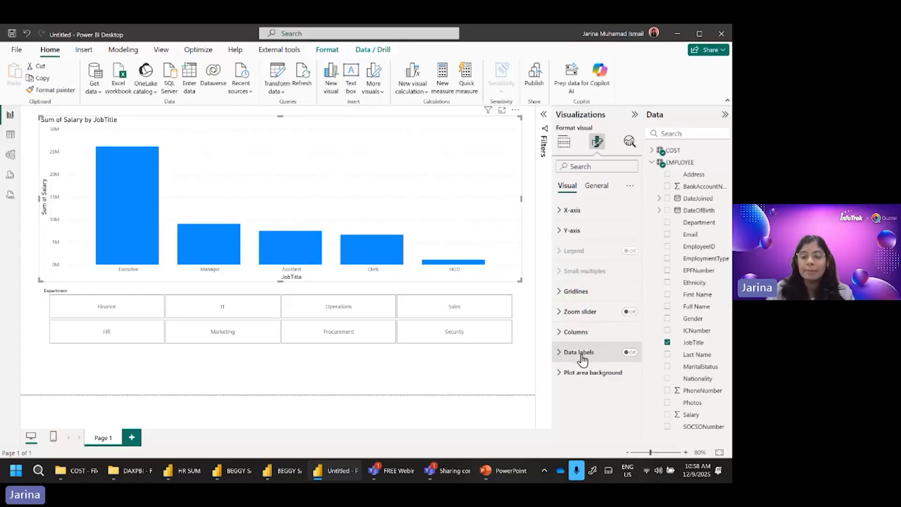
pyautogui.click(632, 353)
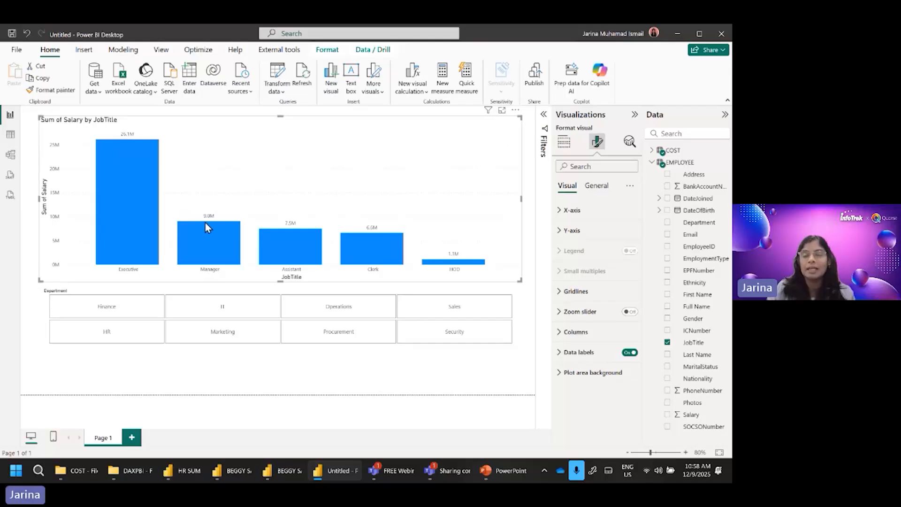
pyautogui.moveTo(205, 223)
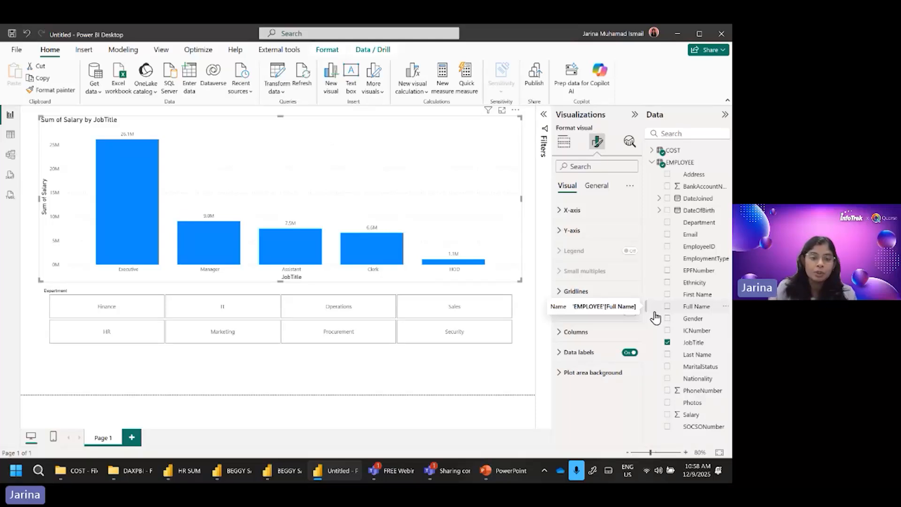
pyautogui.click(358, 376)
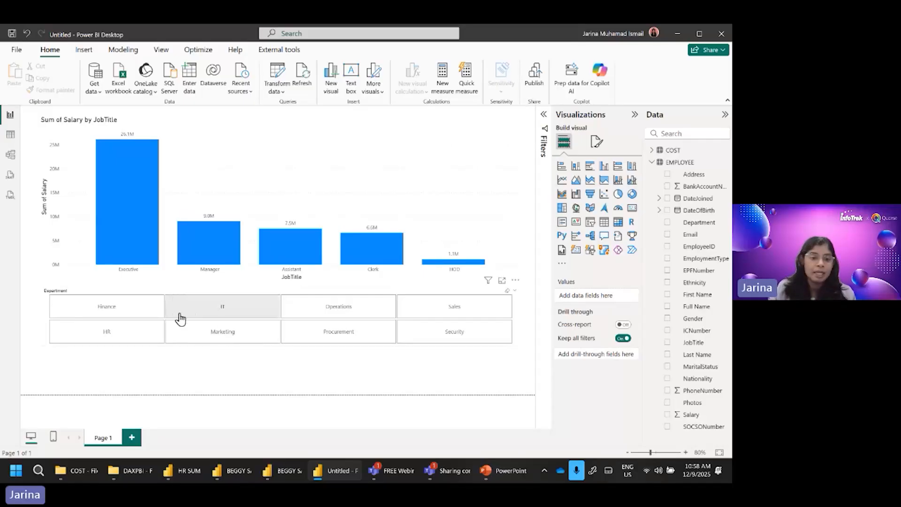
# Step: Test the Department slicer on the chart with Finance, Marketing and Sales in turn, and clear the selection
pyautogui.click(125, 317)
pyautogui.click(125, 317)
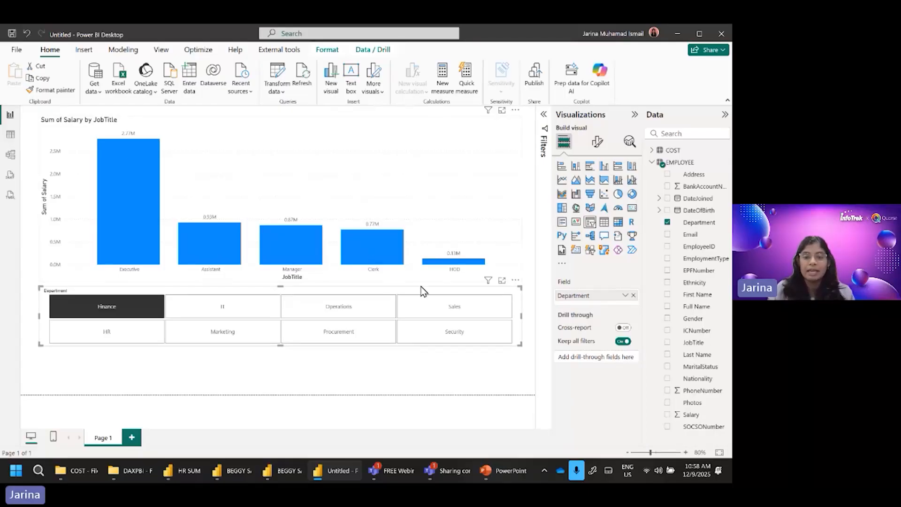
pyautogui.click(223, 339)
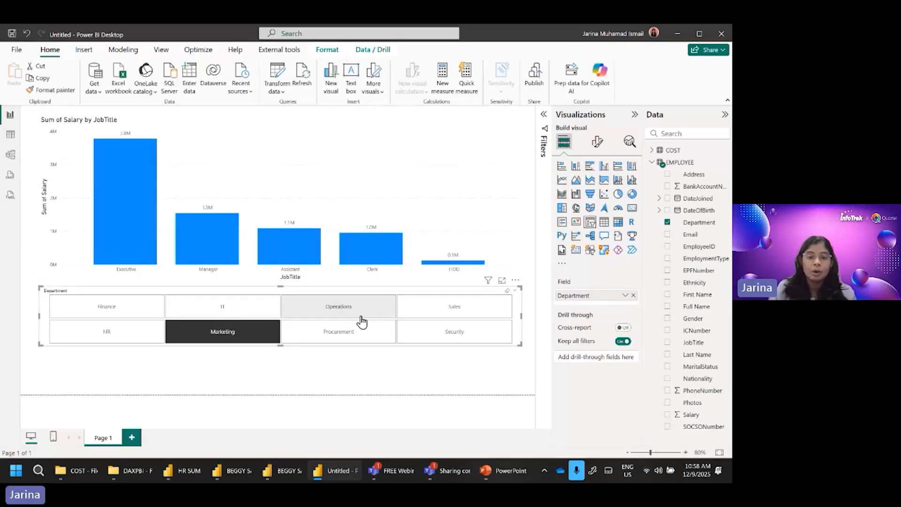
pyautogui.click(445, 314)
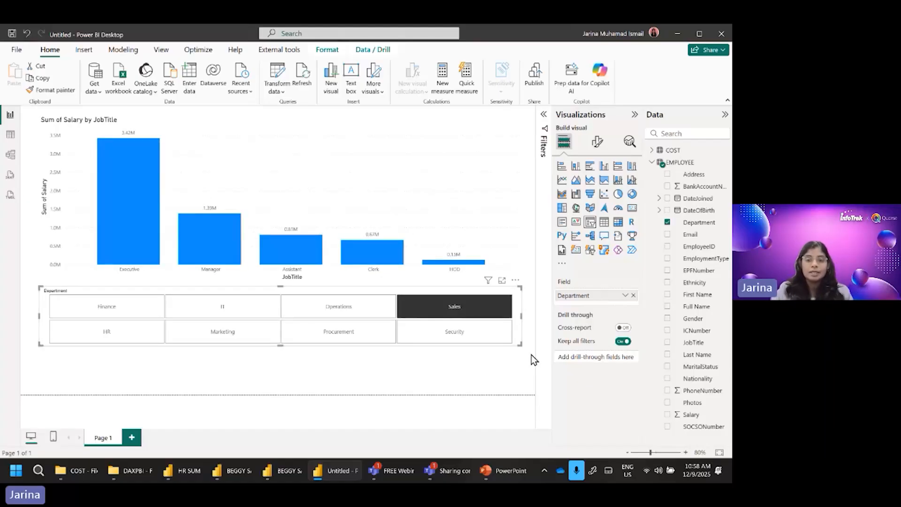
pyautogui.click(507, 290)
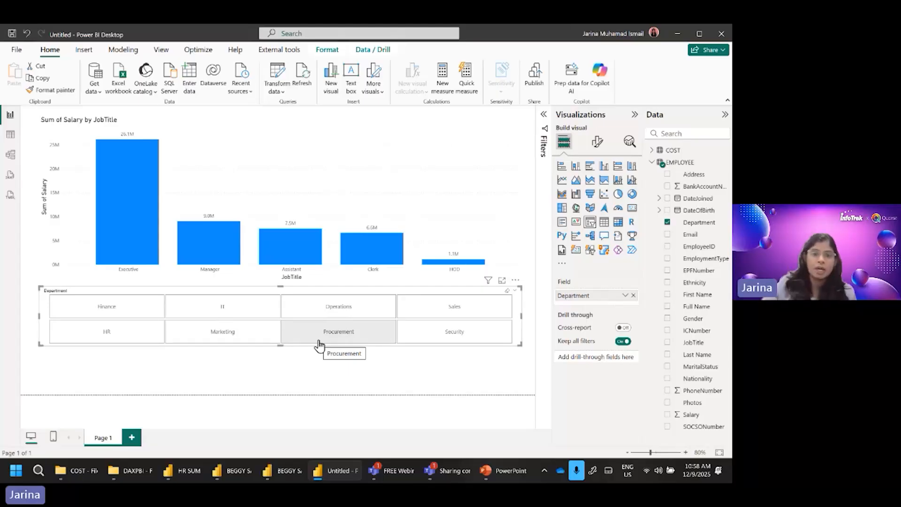
# Step: Insert a new-style card visual and fit it into the empty space below the Department slicer
pyautogui.click(387, 142)
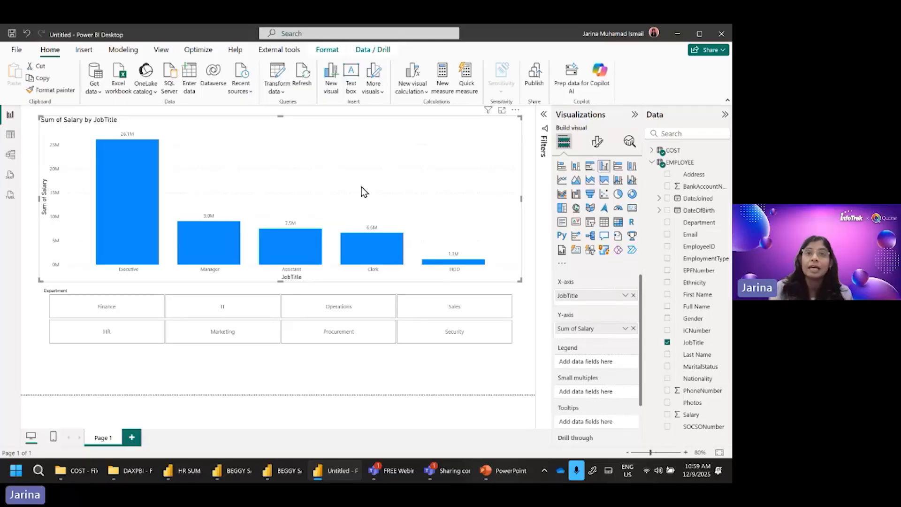
pyautogui.click(502, 389)
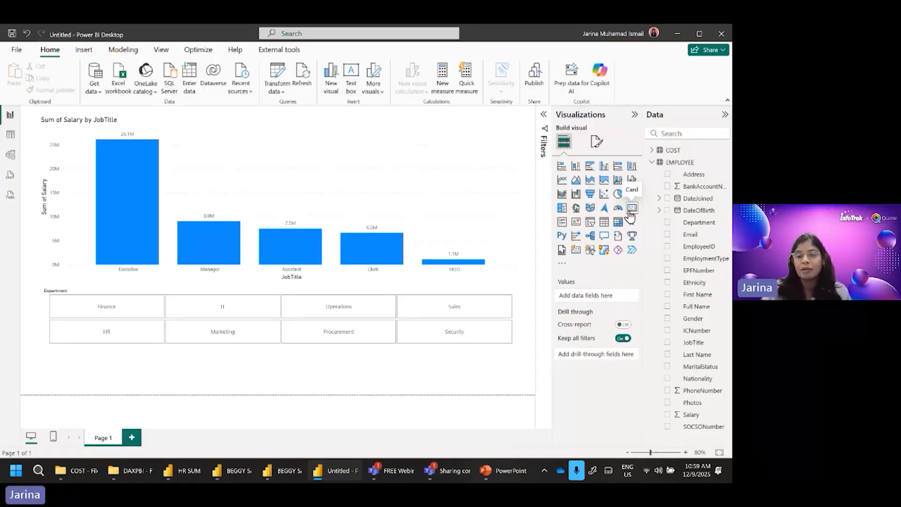
pyautogui.click(576, 252)
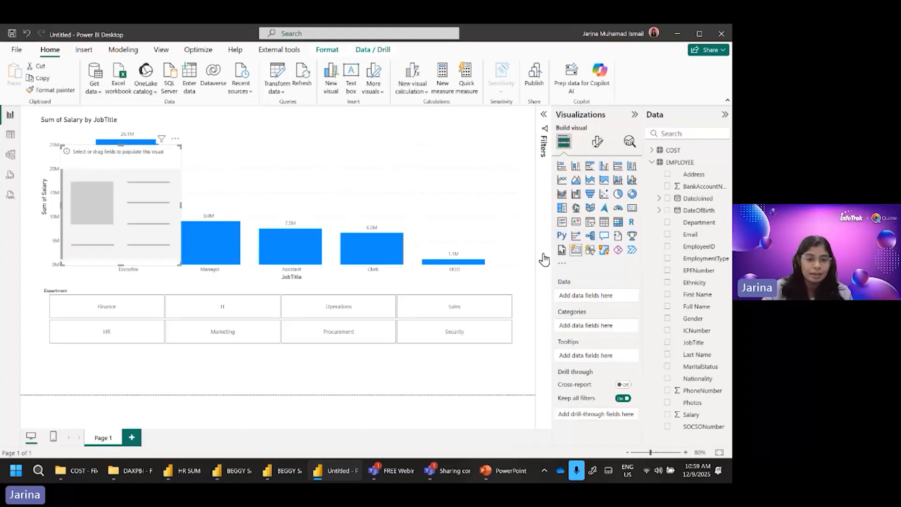
pyautogui.moveTo(156, 214); pyautogui.dragTo(144, 343)
pyautogui.moveTo(169, 275); pyautogui.dragTo(224, 356)
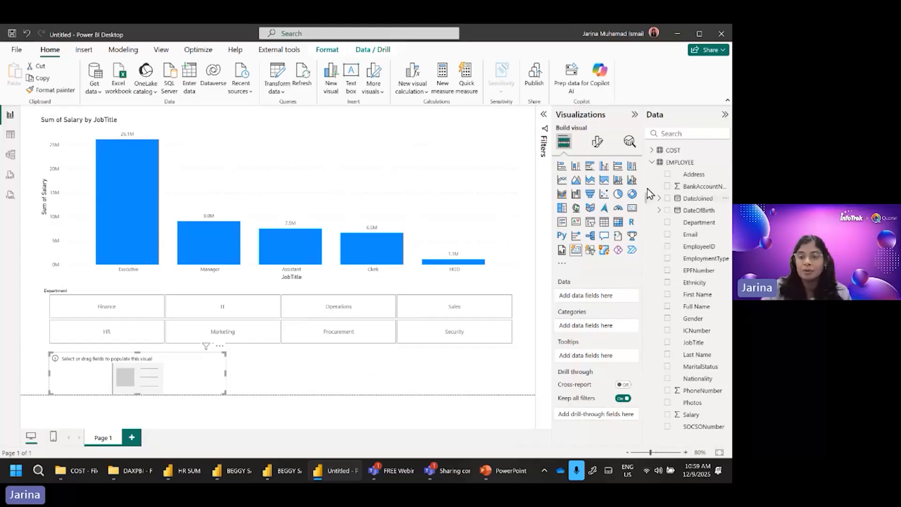
# Step: Show the COST table's Salary sum in the card and move the card to the column chart's upper-right corner
pyautogui.click(652, 163)
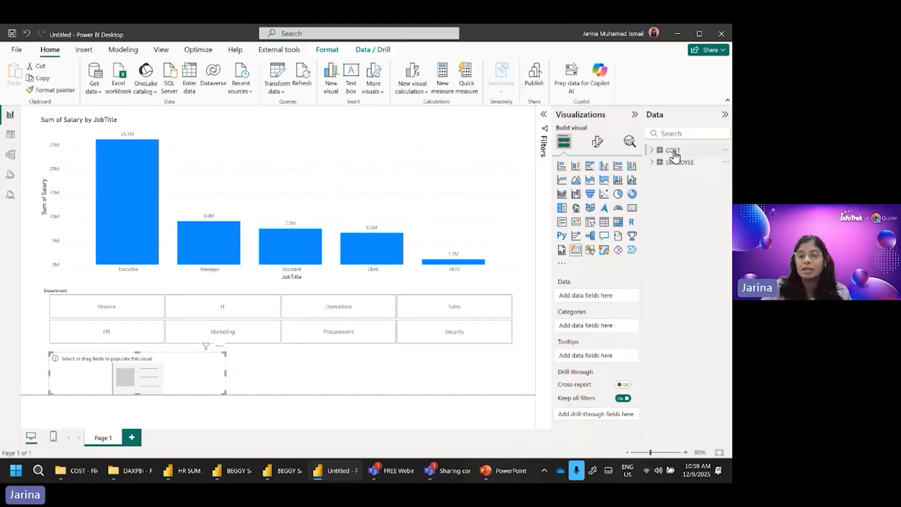
pyautogui.click(671, 150)
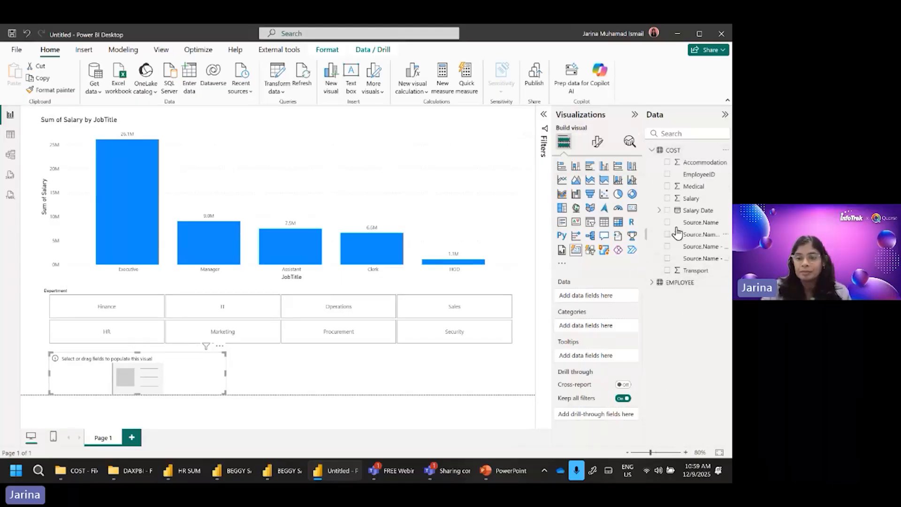
pyautogui.click(667, 198)
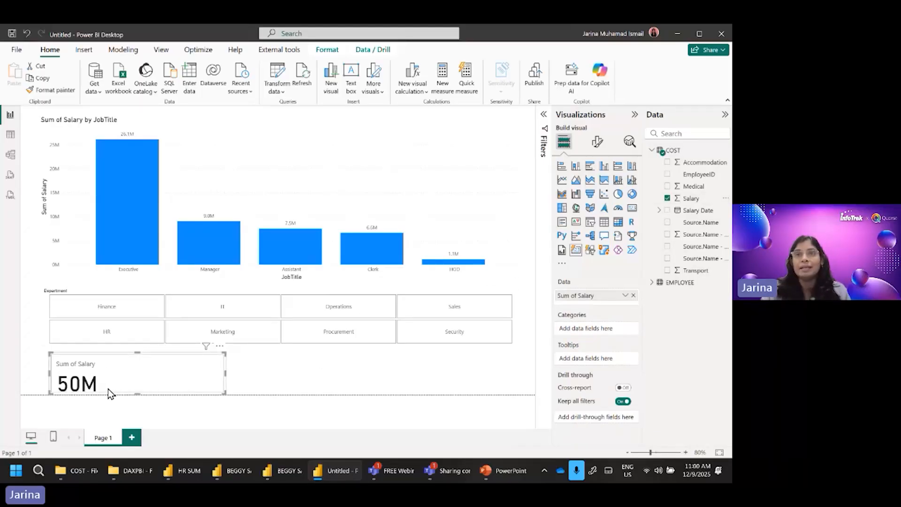
pyautogui.moveTo(161, 375); pyautogui.dragTo(460, 135)
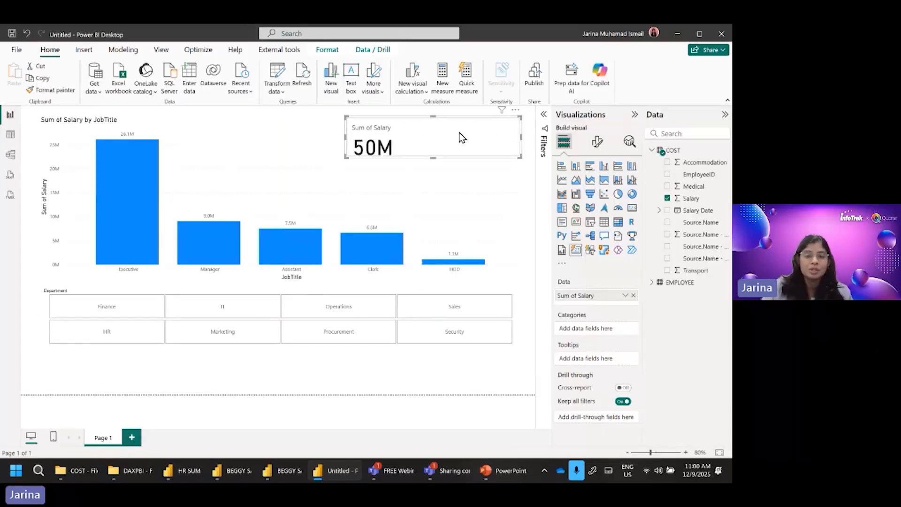
pyautogui.click(360, 370)
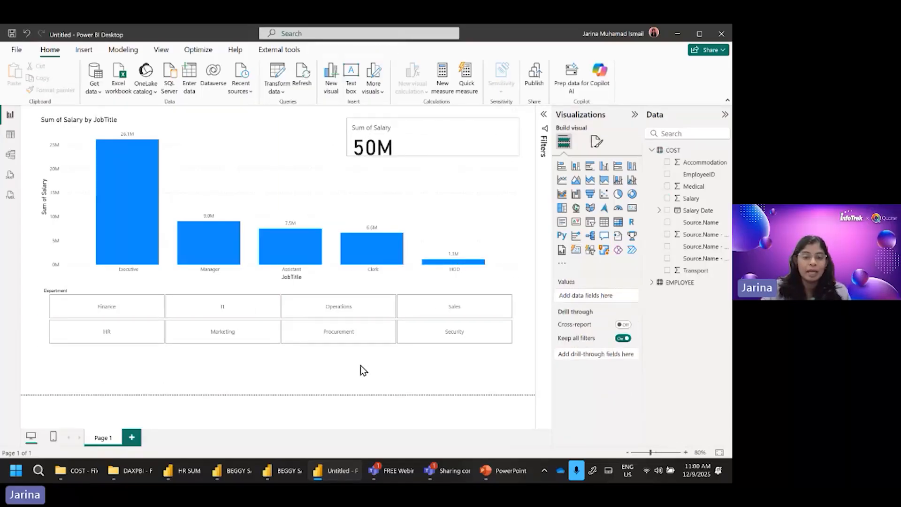
# Step: Filter the chart and salary card by Marketing, IT and Finance in turn, leaving Finance selected
pyautogui.click(229, 337)
pyautogui.click(228, 338)
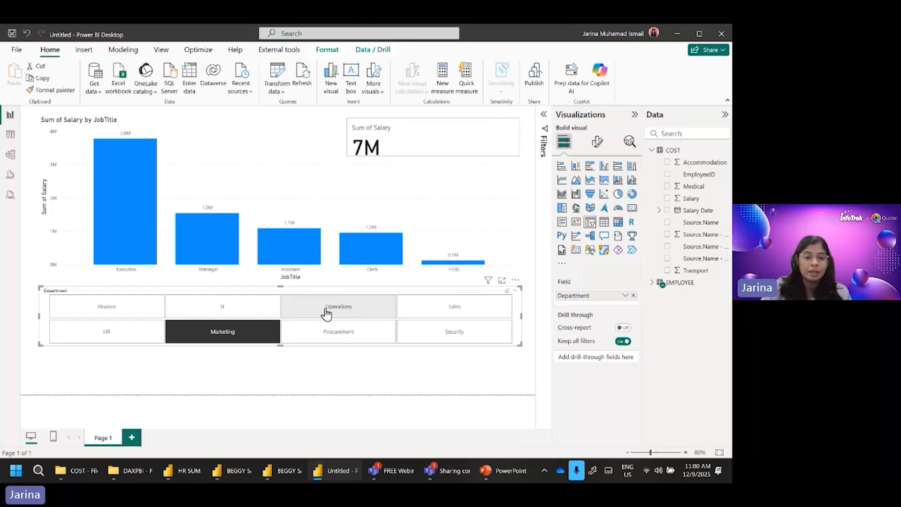
pyautogui.click(258, 314)
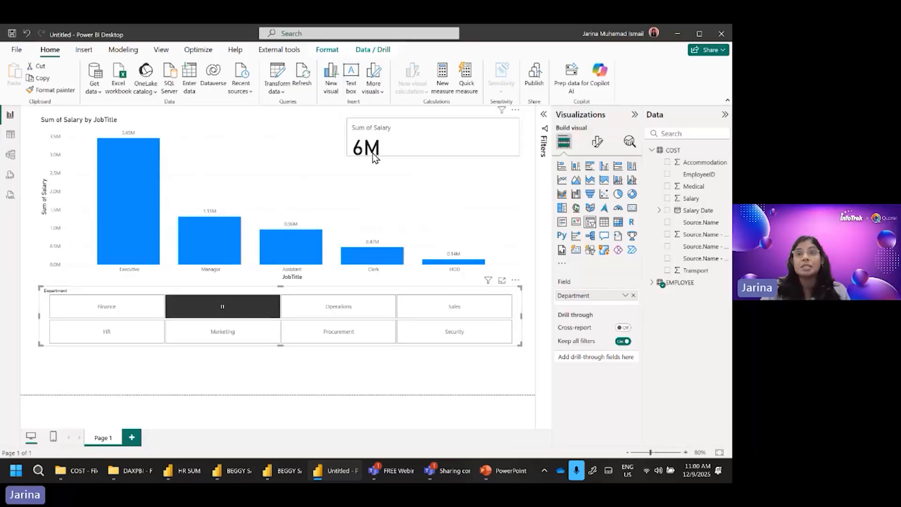
pyautogui.click(162, 307)
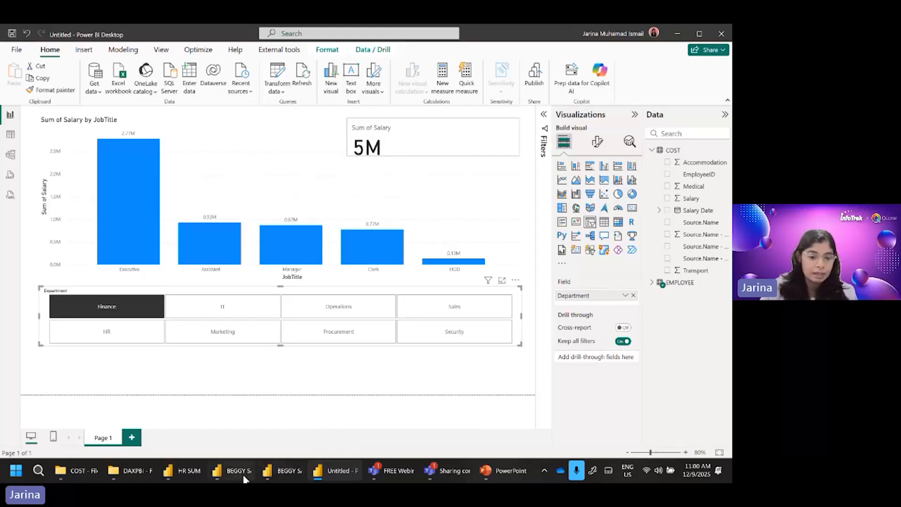
# Step: Switch to the HR SUMMARY report, go to the PowerPoint workshop slide show and open its Data Modeling and Calculations in Power BI slide
pyautogui.click(191, 478)
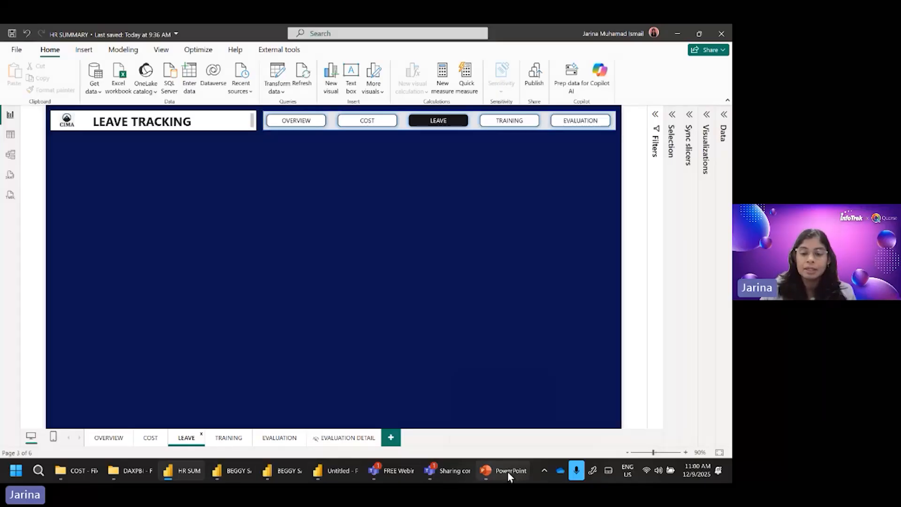
pyautogui.click(510, 387)
pyautogui.click(511, 387)
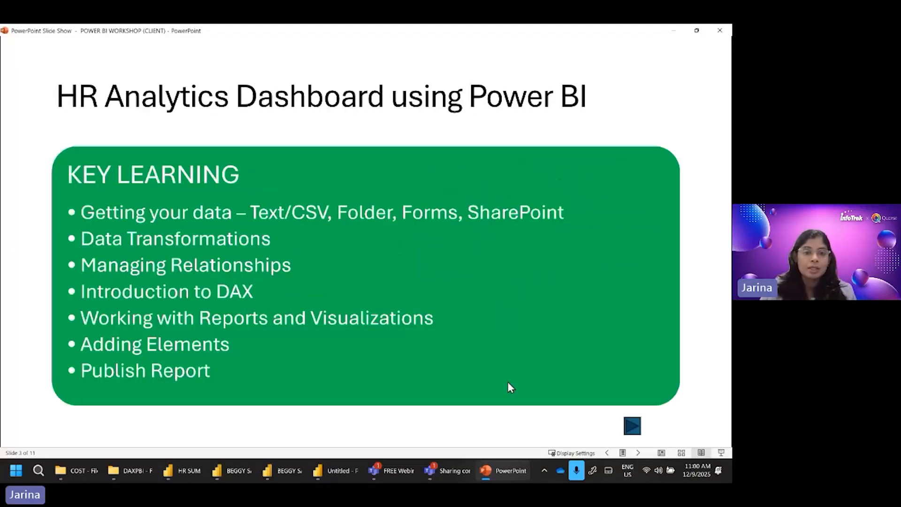
pyautogui.click(509, 382)
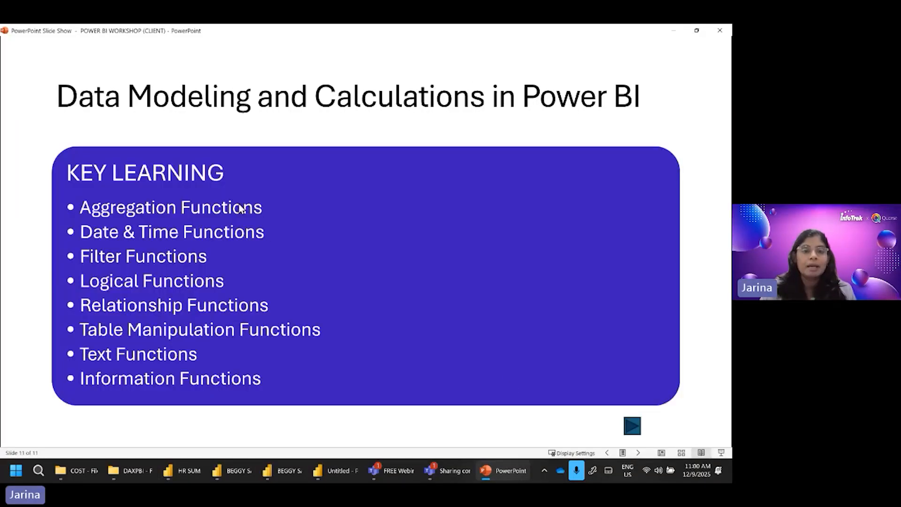
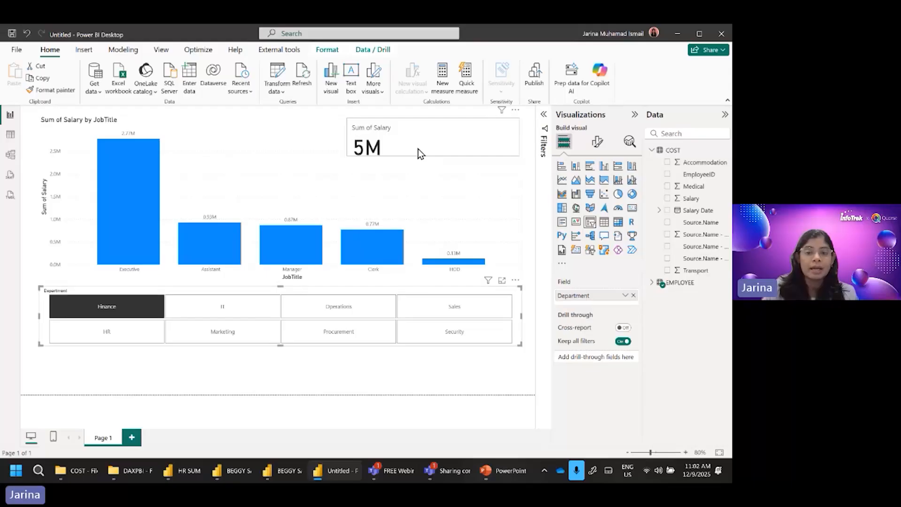
# Step: Resize the Sum of Salary card to a narrower, taller box and clear the Finance selection in the Department slicer
pyautogui.moveTo(428, 156); pyautogui.dragTo(426, 176)
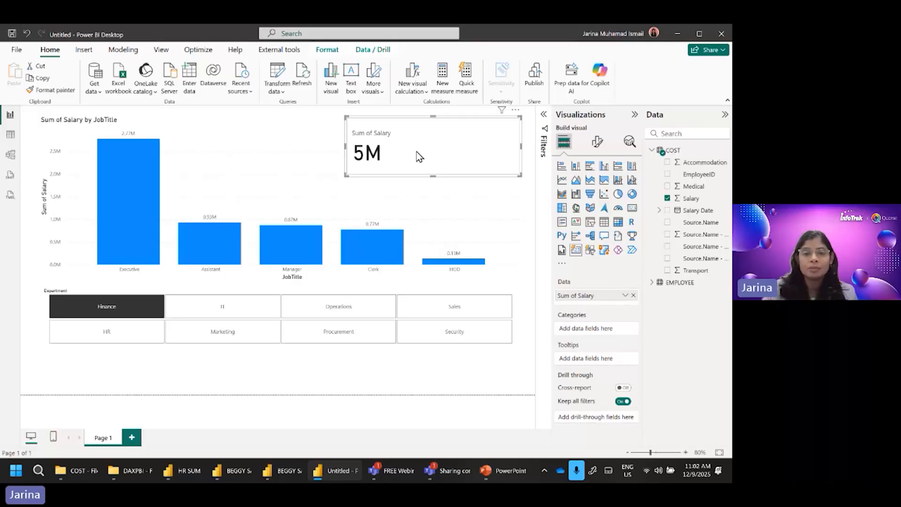
pyautogui.moveTo(519, 176); pyautogui.dragTo(416, 180)
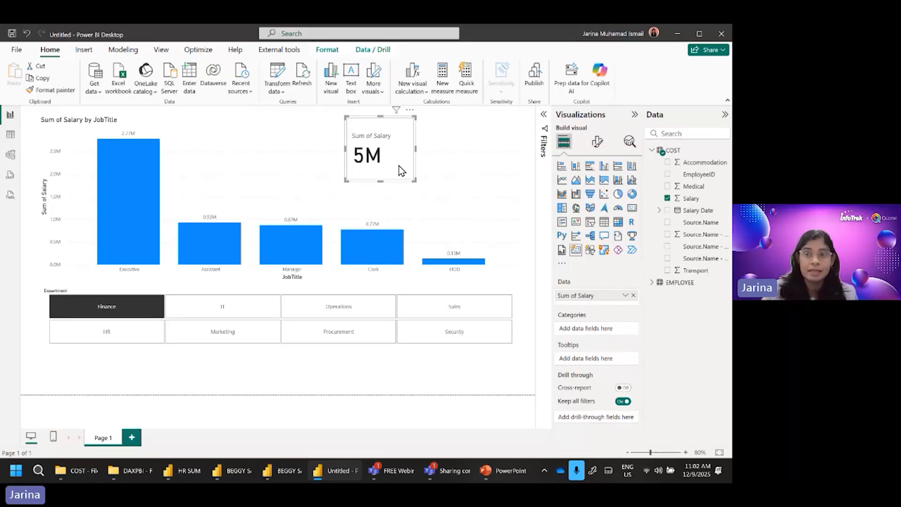
pyautogui.click(144, 310)
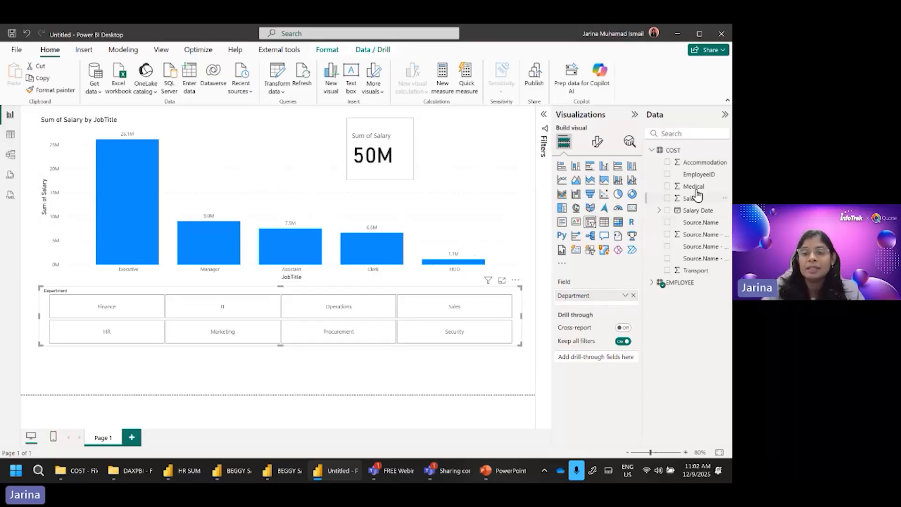
# Step: Create a new measure in the COST table and start its formula with the name Male Salary
pyautogui.click(676, 151)
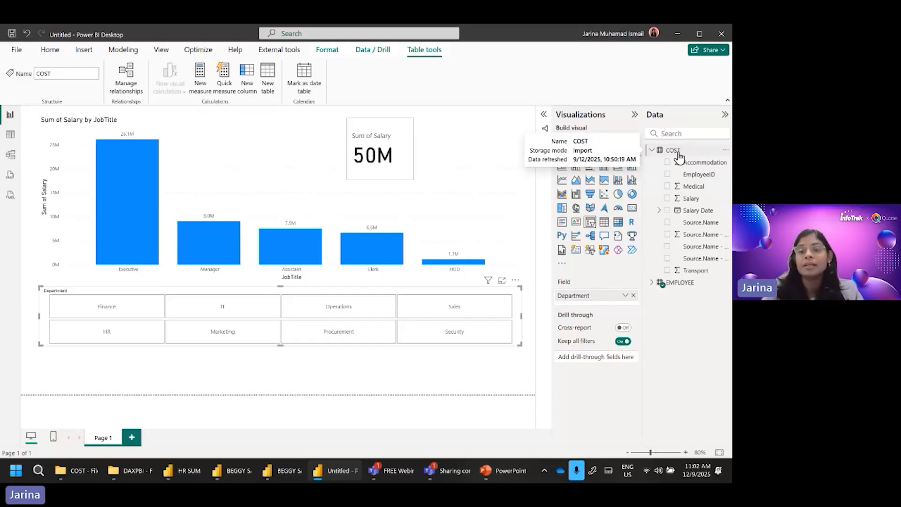
pyautogui.rightClick(675, 154)
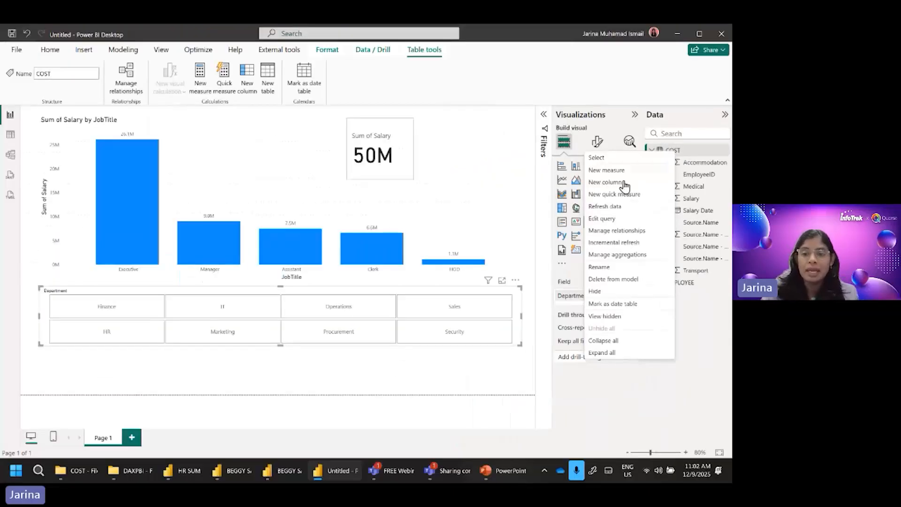
pyautogui.click(407, 214)
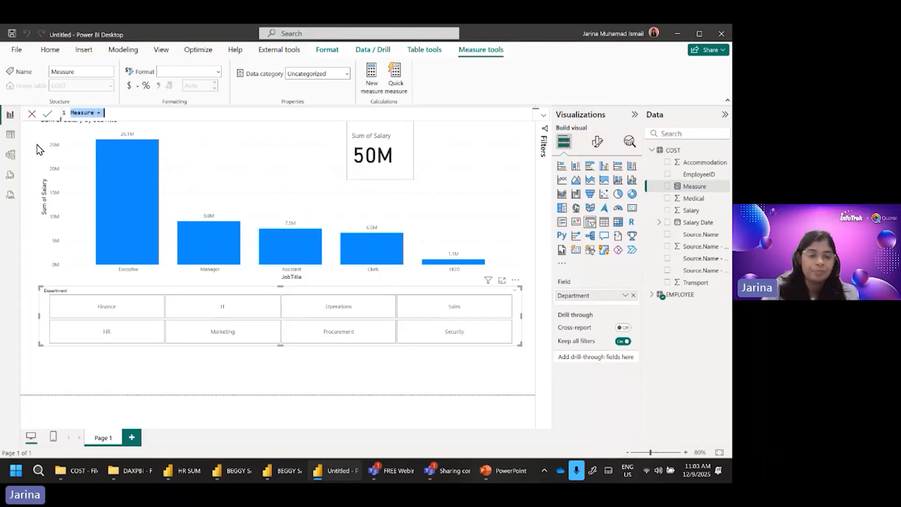
pyautogui.press('BackSpace')
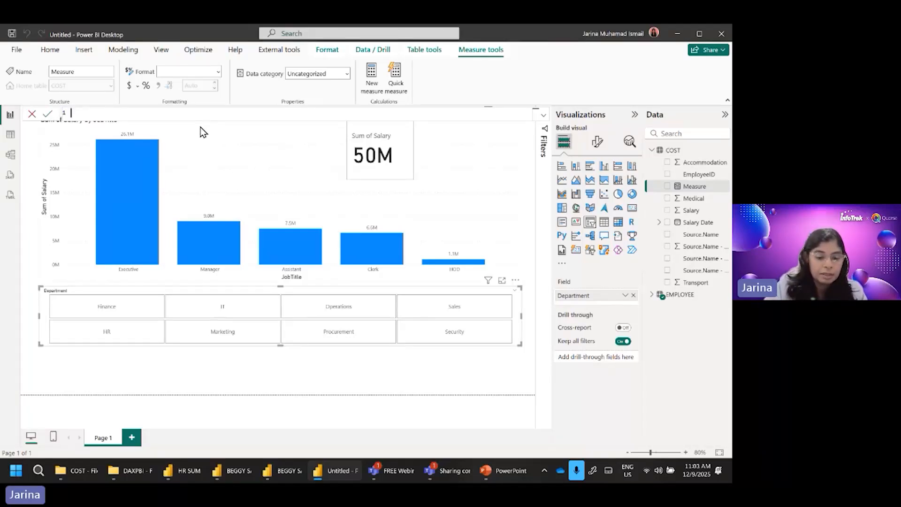
pyautogui.write('M')
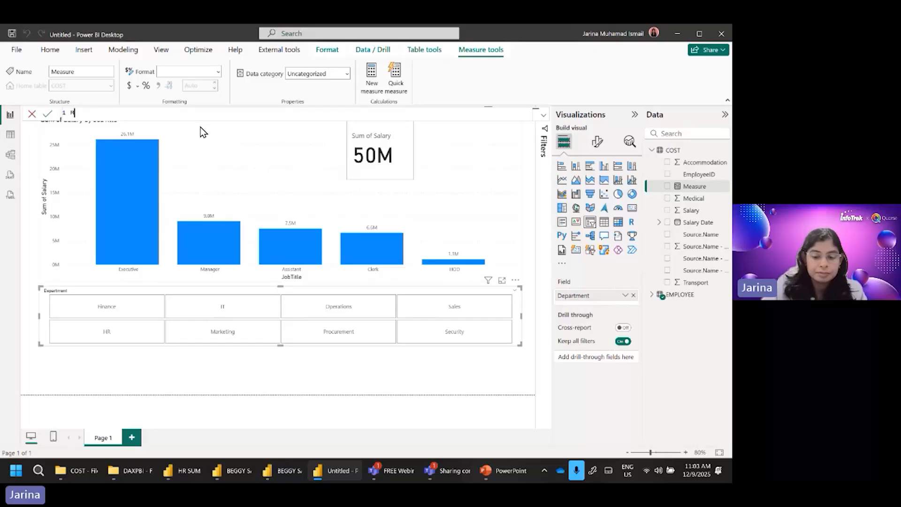
pyautogui.write('ale Sla')
pyautogui.press('BackSpace')
pyautogui.press('BackSpace')
pyautogui.write('alary')
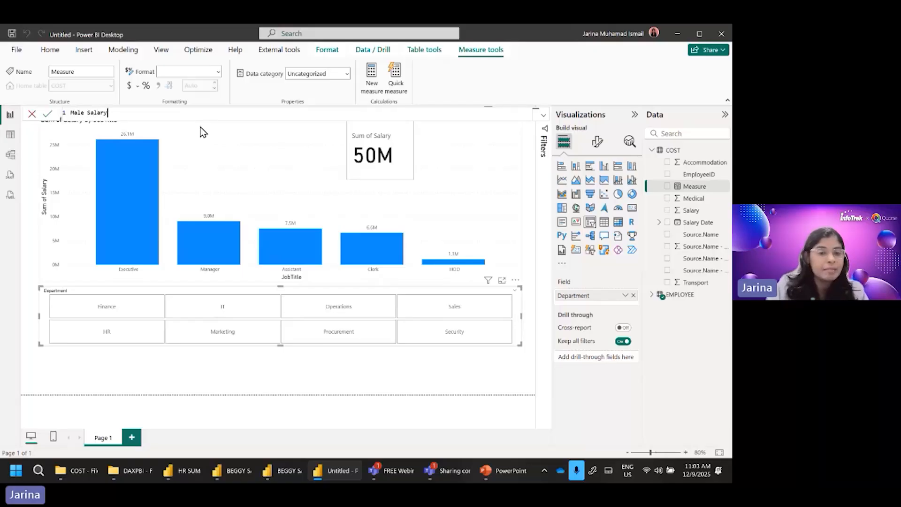
pyautogui.write(' =')
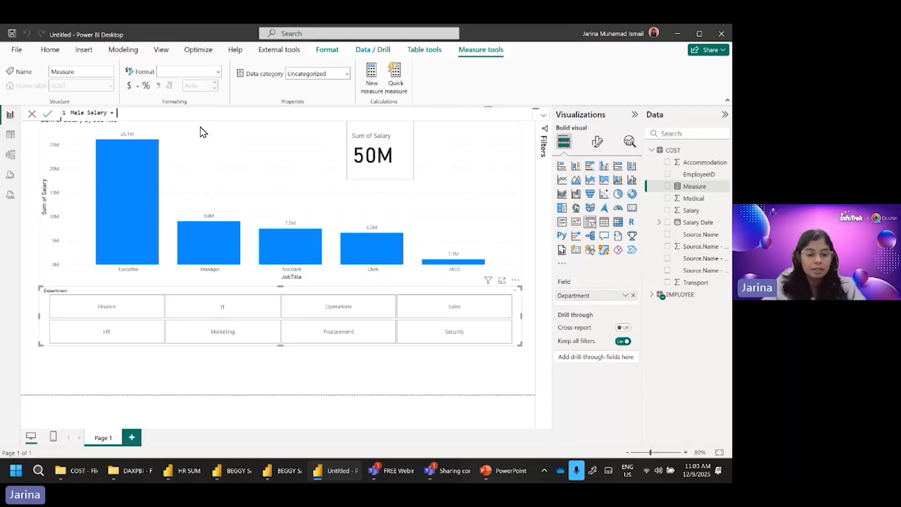
# Step: Begin the Male Salary formula with CALCULATE(SUM(COST[Salary]), leaving it ready for a filter argument
pyautogui.write('ca')
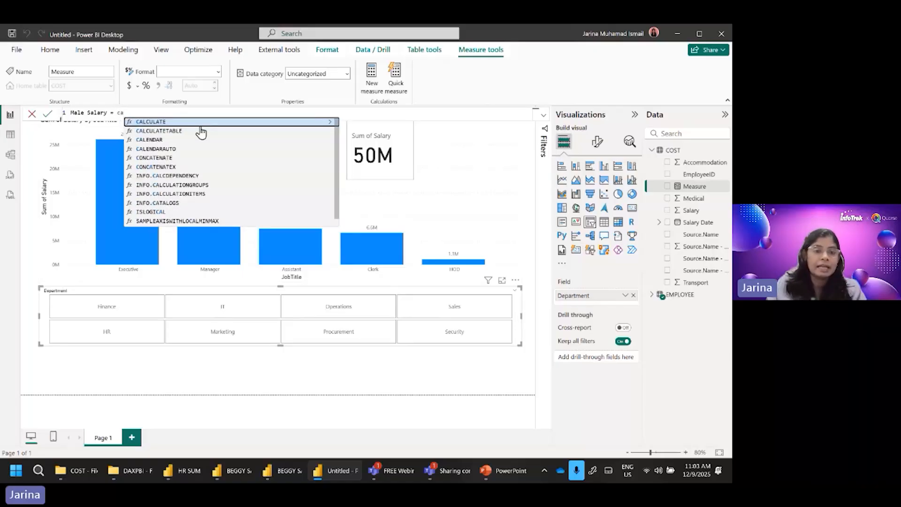
pyautogui.click(161, 123)
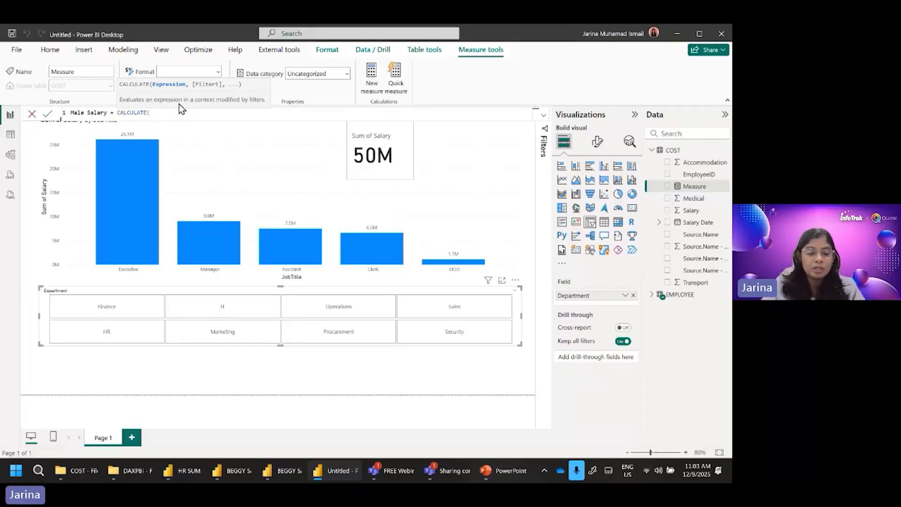
pyautogui.write('su')
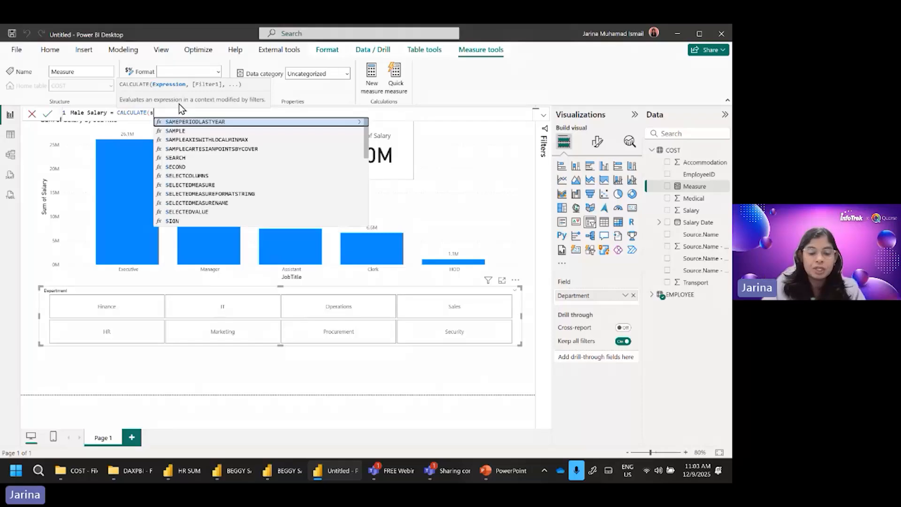
pyautogui.press('Down')
pyautogui.press('Down')
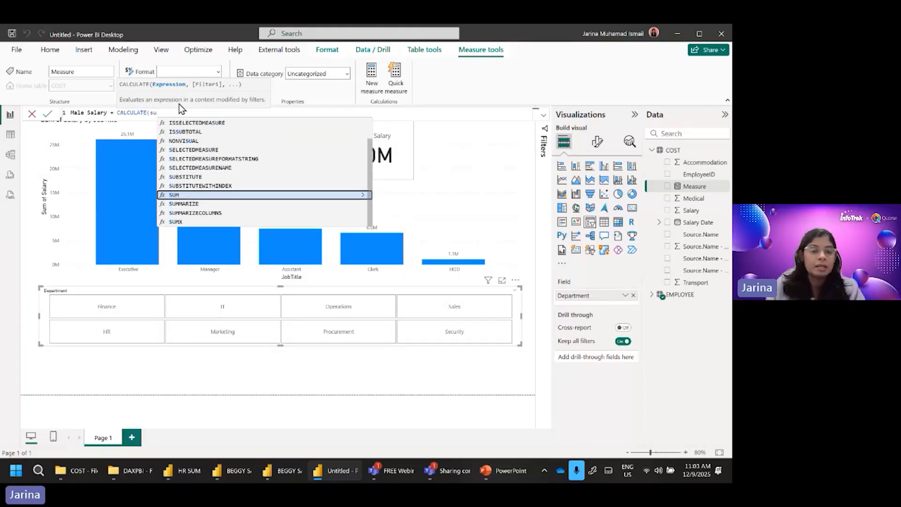
pyautogui.press('Tab')
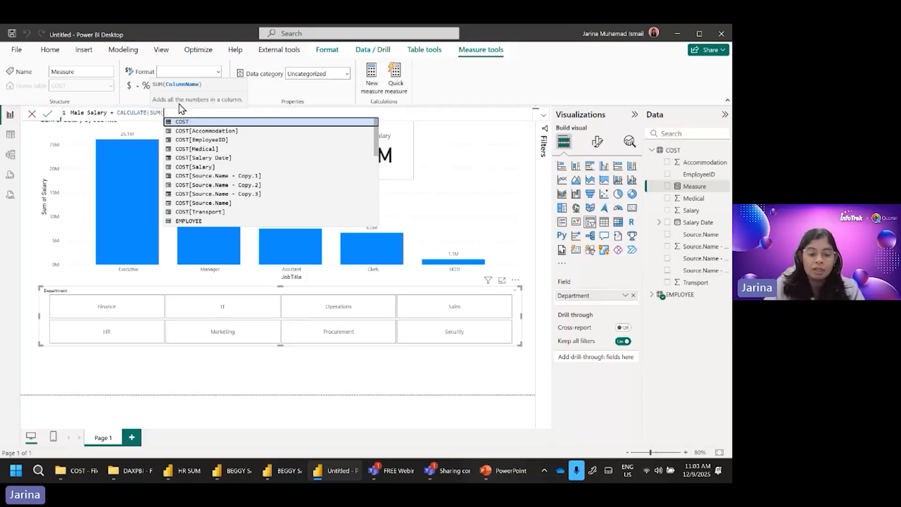
pyautogui.write('sal')
pyautogui.press('Down')
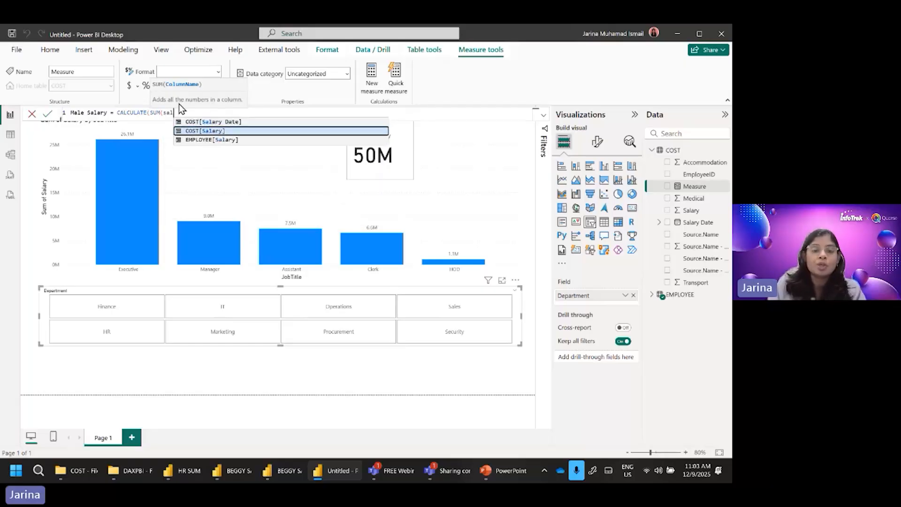
pyautogui.press('Tab')
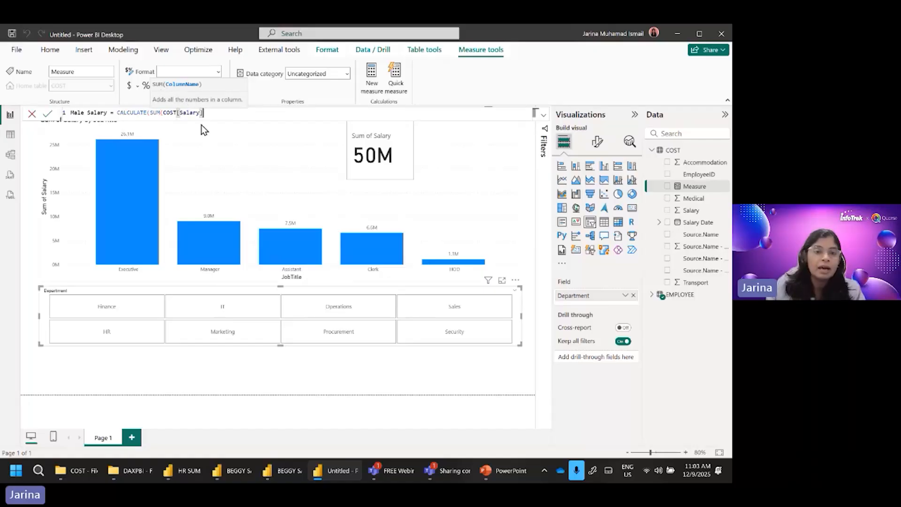
pyautogui.write(')')
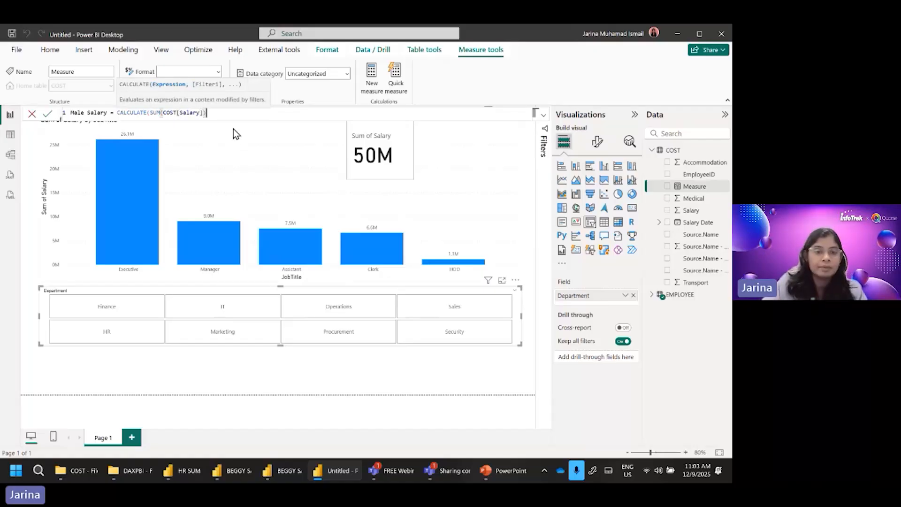
pyautogui.write(',')
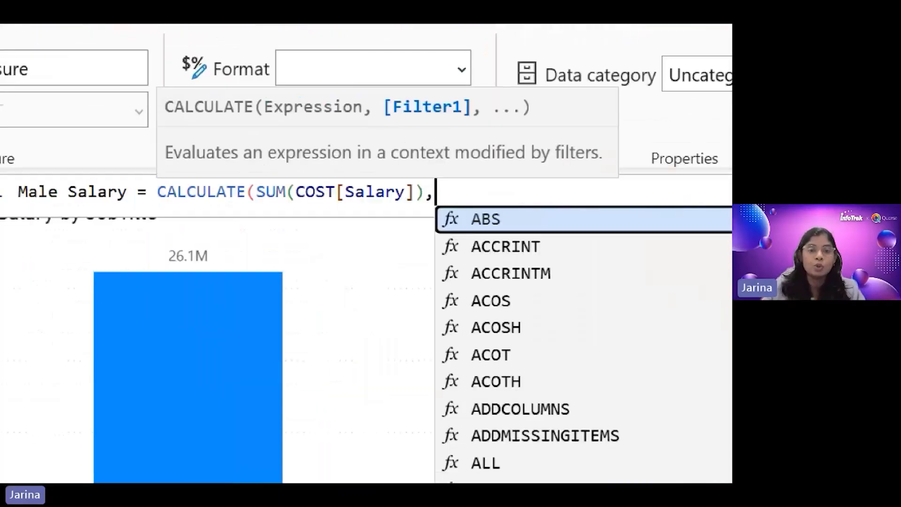
pyautogui.moveTo(155, 206); pyautogui.dragTo(216, 205)
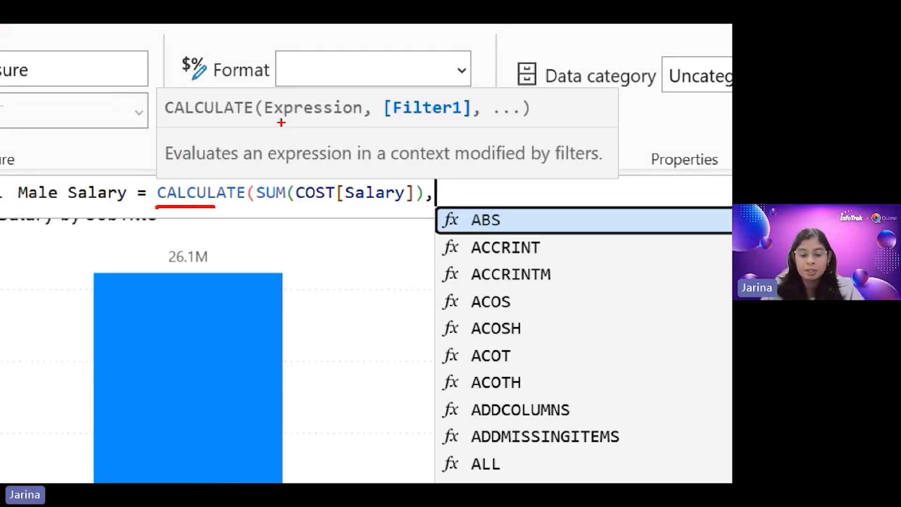
pyautogui.moveTo(265, 205); pyautogui.dragTo(354, 205)
pyautogui.moveTo(278, 120)
pyautogui.mouseDown()
pyautogui.moveTo(316, 120)
pyautogui.moveTo(303, 177)
pyautogui.moveTo(311, 172)
pyautogui.mouseUp()
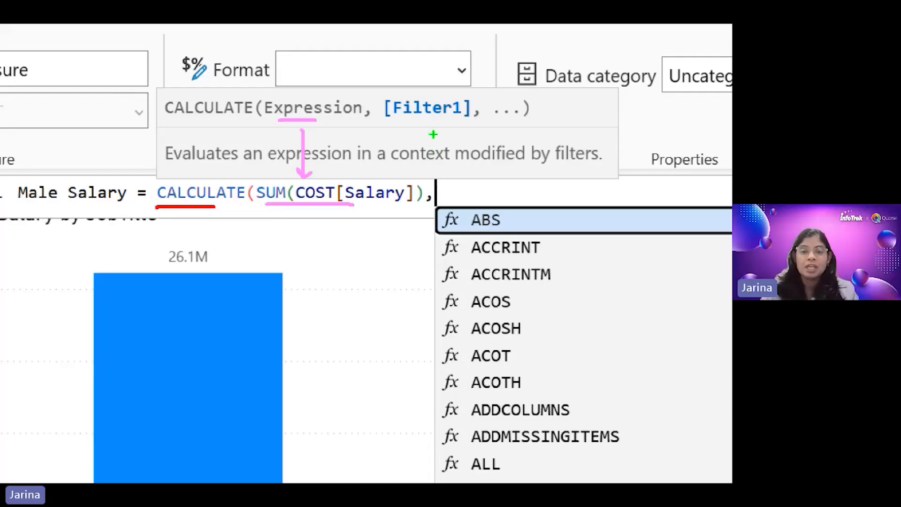
pyautogui.moveTo(432, 121)
pyautogui.mouseDown()
pyautogui.moveTo(461, 140)
pyautogui.moveTo(454, 142)
pyautogui.mouseUp()
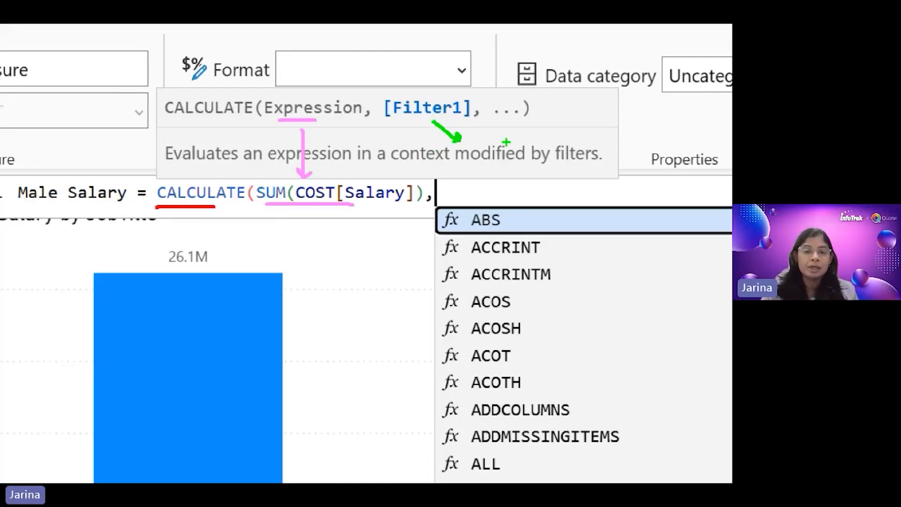
pyautogui.press('Escape')
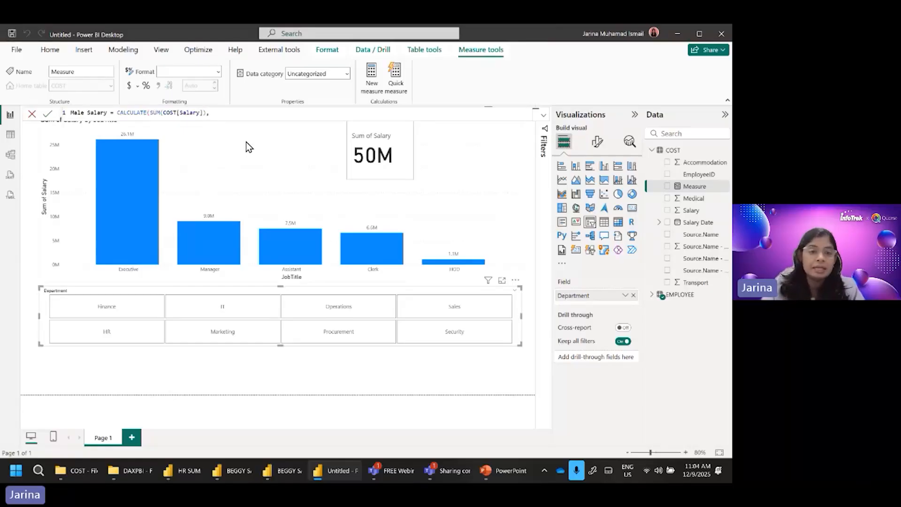
# Step: Add the filter EMPLOYEE[Gender]="male" to the Male Salary formula, close the CALCULATE function and commit the measure
pyautogui.write('ge')
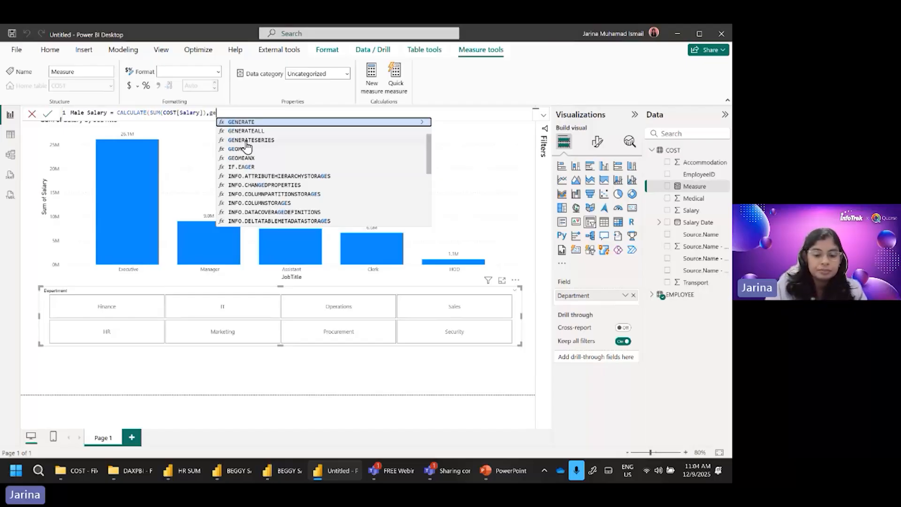
pyautogui.write('n')
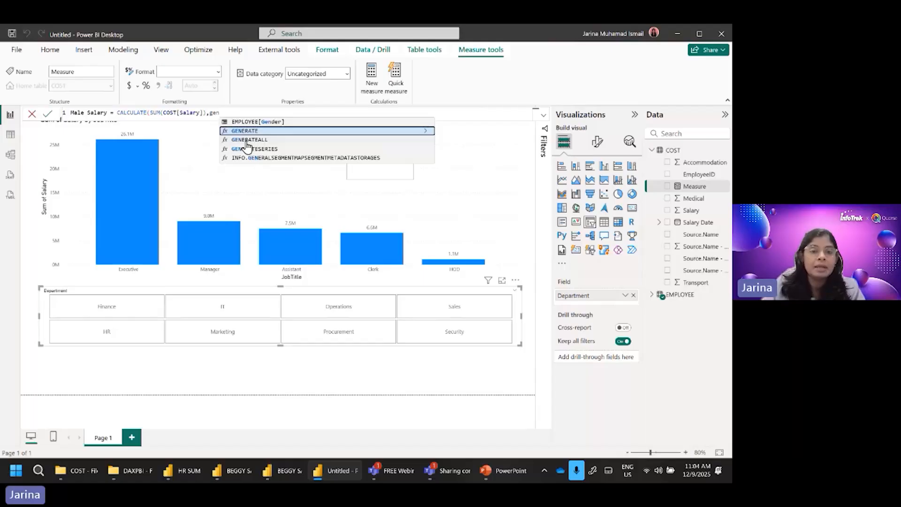
pyautogui.press('Up')
pyautogui.press('Up')
pyautogui.press('Up')
pyautogui.press('Up')
pyautogui.press('Up')
pyautogui.press('Up')
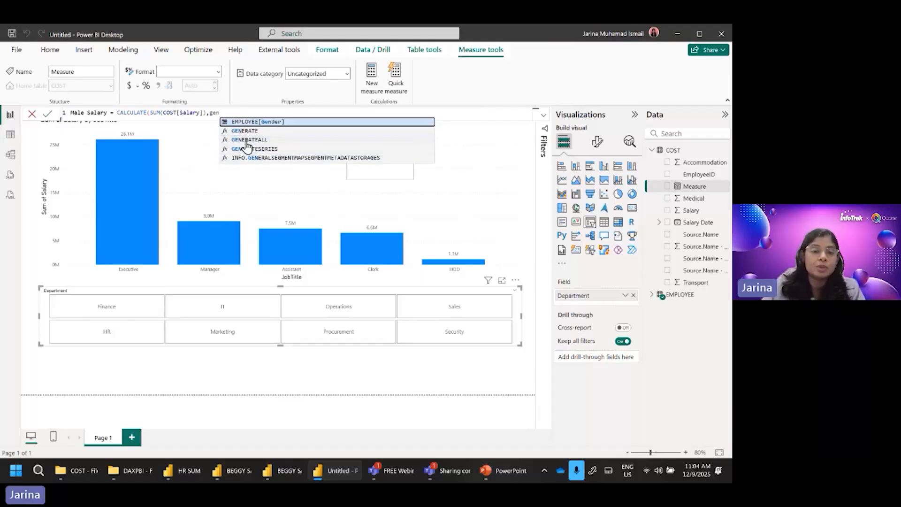
pyautogui.click(253, 123)
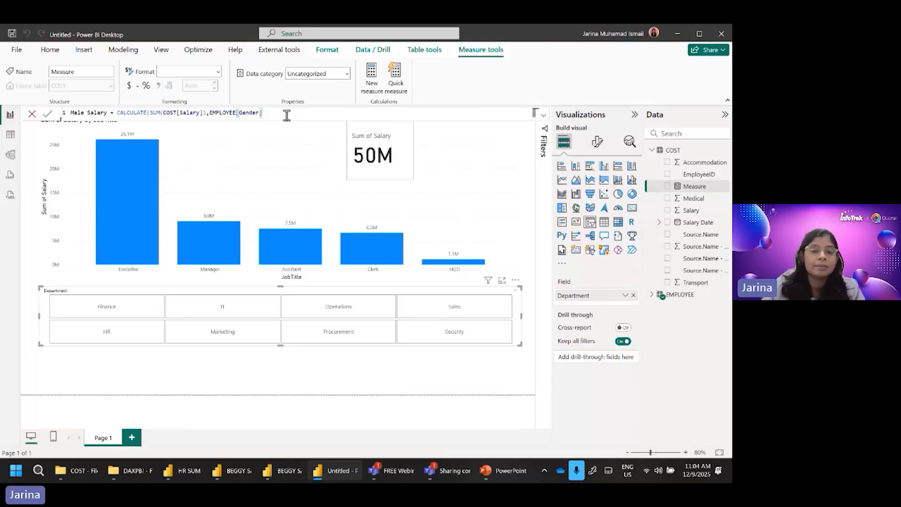
pyautogui.write('=')
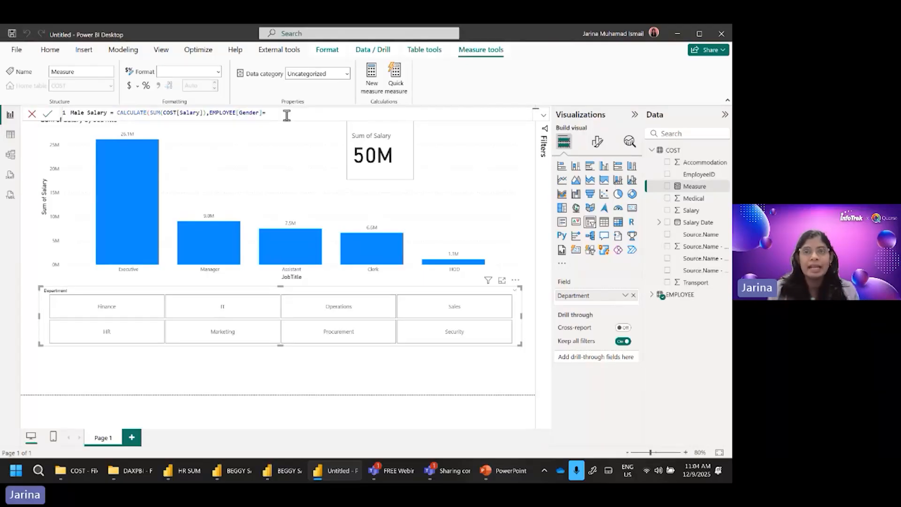
pyautogui.write('"')
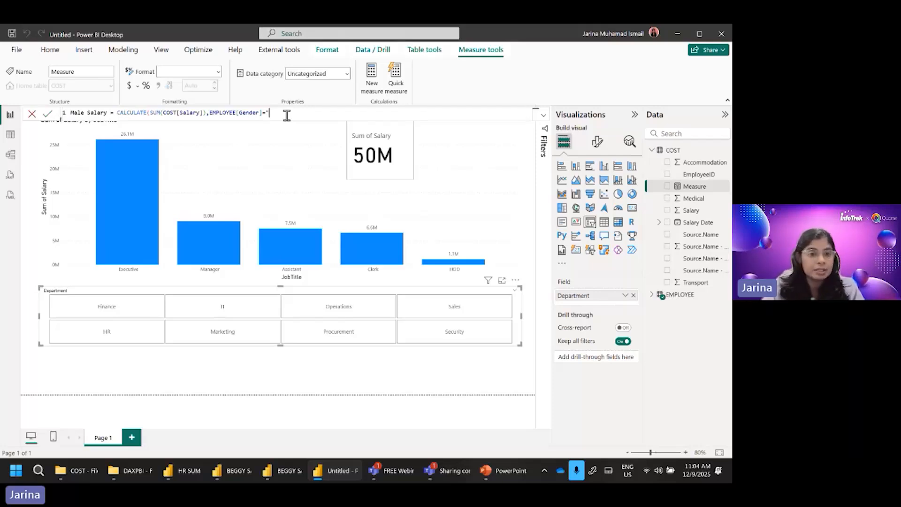
pyautogui.write('male')
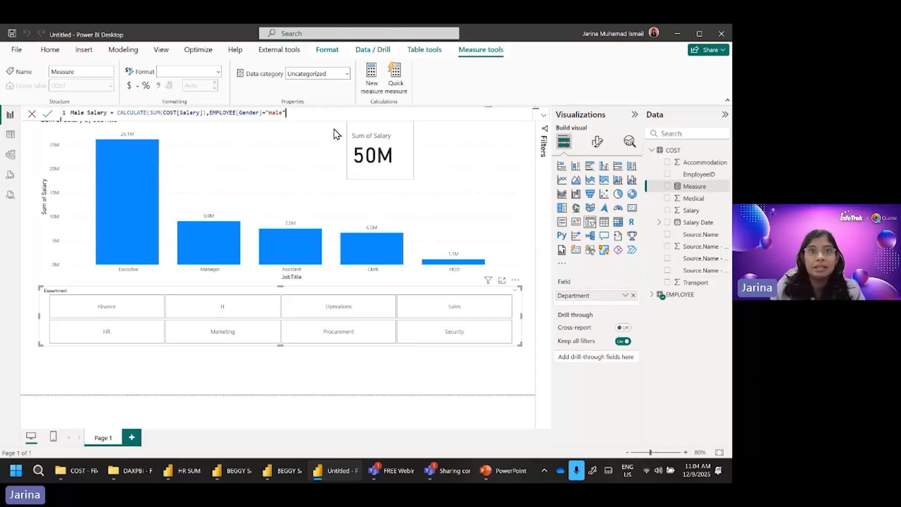
pyautogui.write(')')
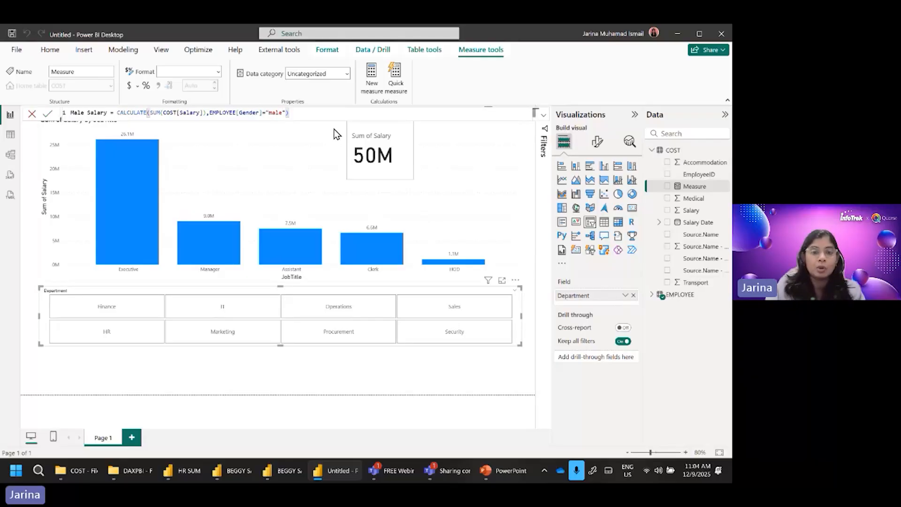
pyautogui.press('Return')
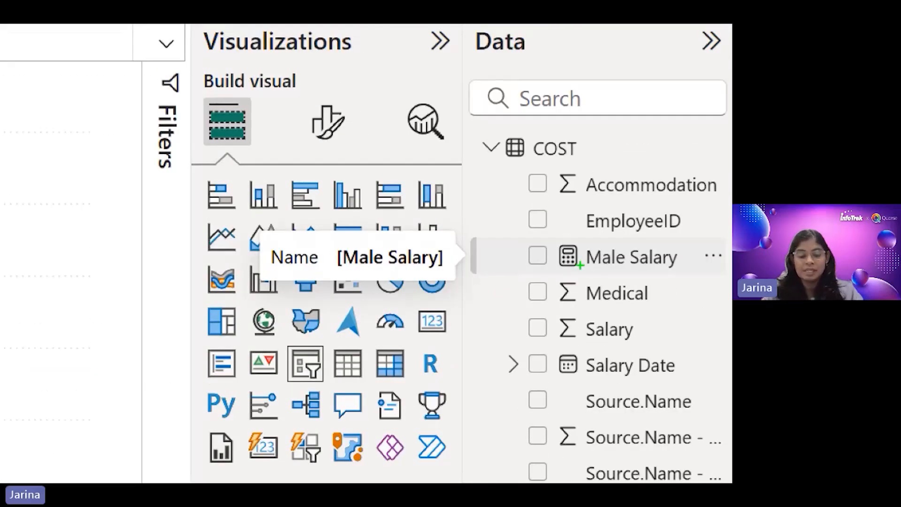
# Step: Move the Sum of Salary card below the Department slicer and shorten the slicer to make room for it
pyautogui.moveTo(558, 272); pyautogui.dragTo(572, 272)
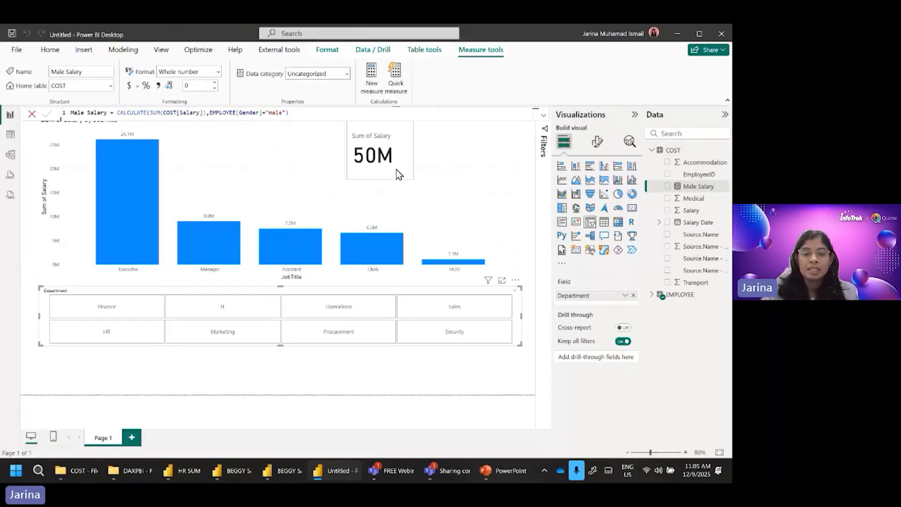
pyautogui.moveTo(399, 171); pyautogui.dragTo(102, 410)
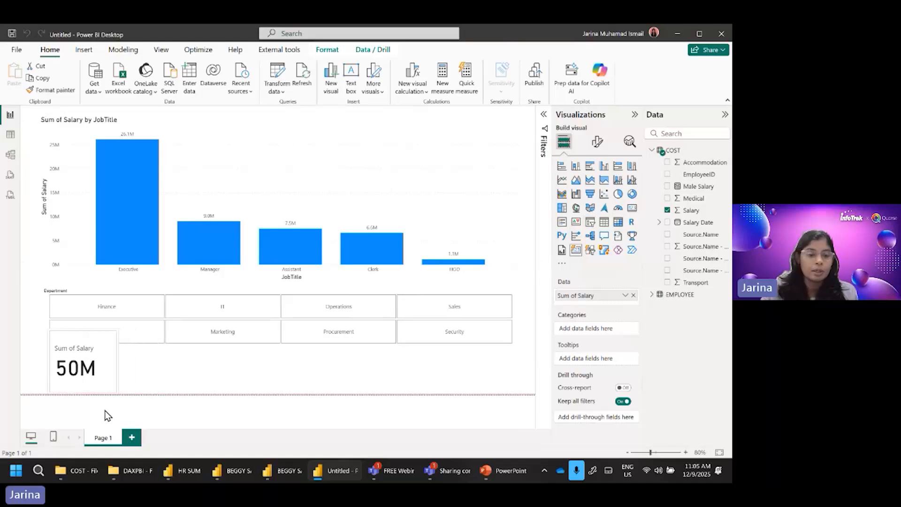
pyautogui.click(207, 346)
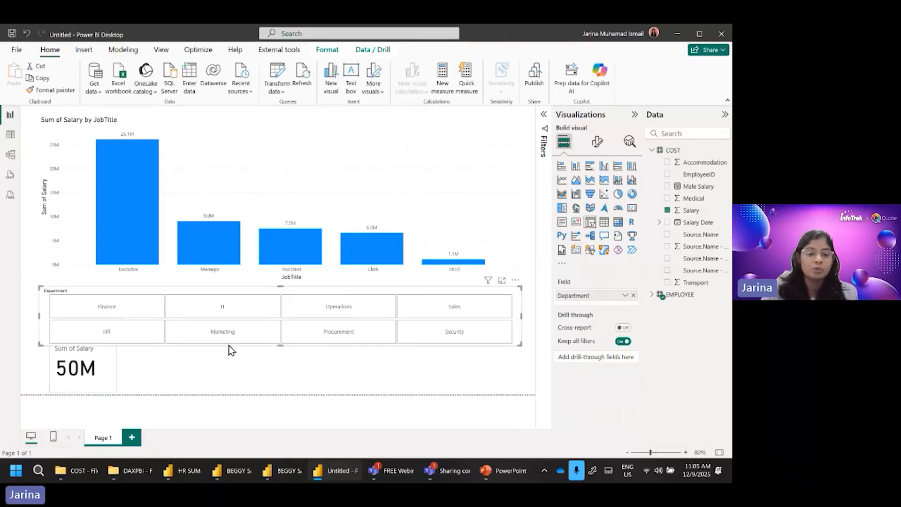
pyautogui.moveTo(278, 345); pyautogui.dragTo(279, 332)
pyautogui.moveTo(278, 333); pyautogui.dragTo(278, 337)
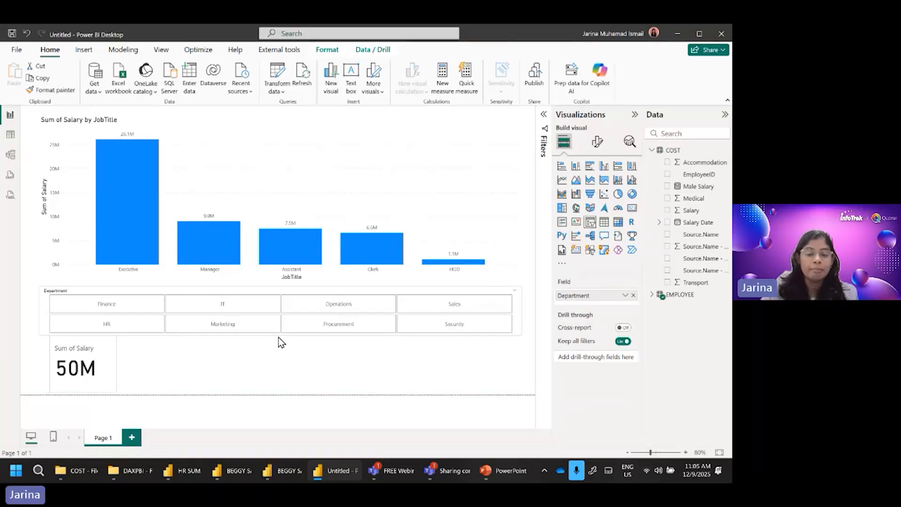
# Step: Lower the card's upper edge clear of the slicer, add the Male Salary measure to the card, and widen it to fit both values
pyautogui.click(82, 355)
pyautogui.moveTo(83, 331); pyautogui.dragTo(84, 337)
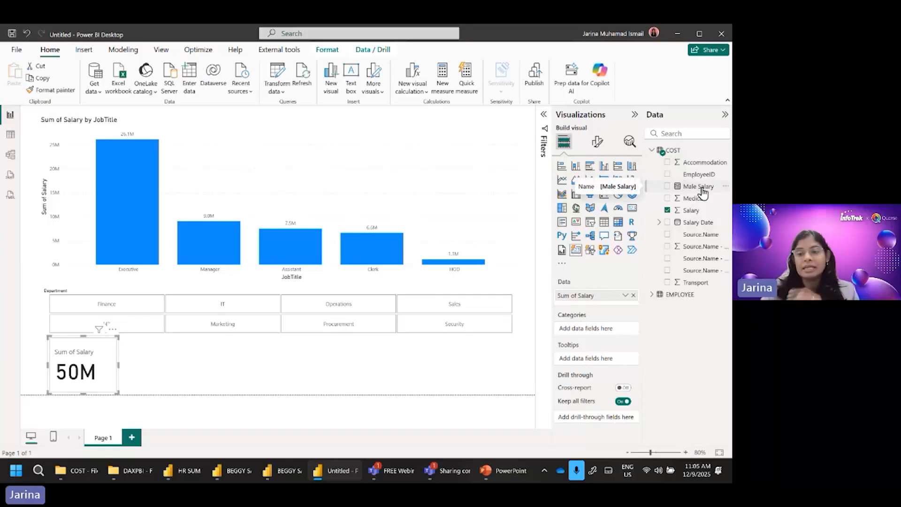
pyautogui.click(667, 187)
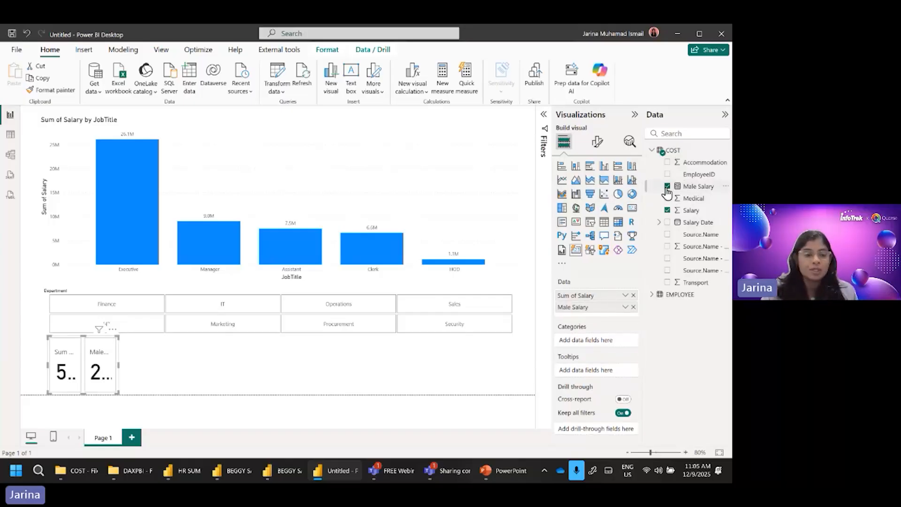
pyautogui.moveTo(118, 366); pyautogui.dragTo(255, 373)
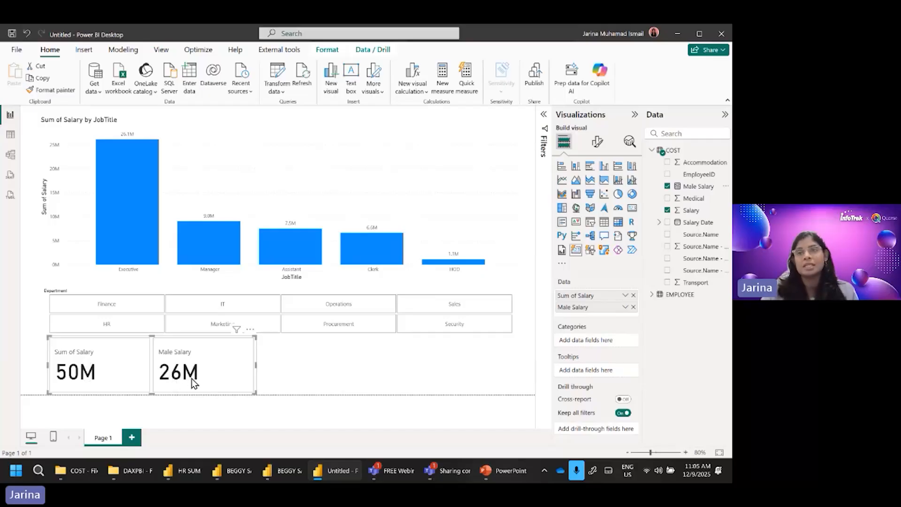
# Step: Compare total and male salary by cross-filtering on the Assistant and Clerk bars, then on Manager, Assistant and Executive within the IT department
pyautogui.click(302, 253)
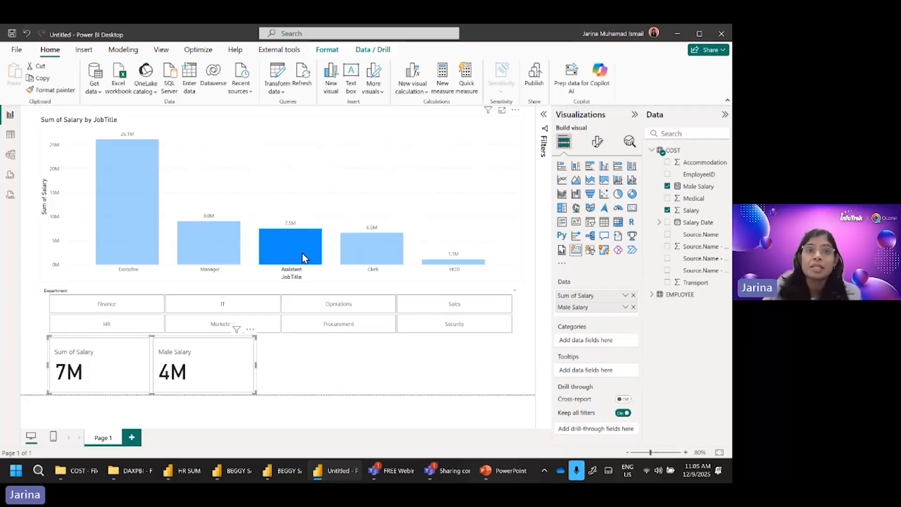
pyautogui.click(351, 255)
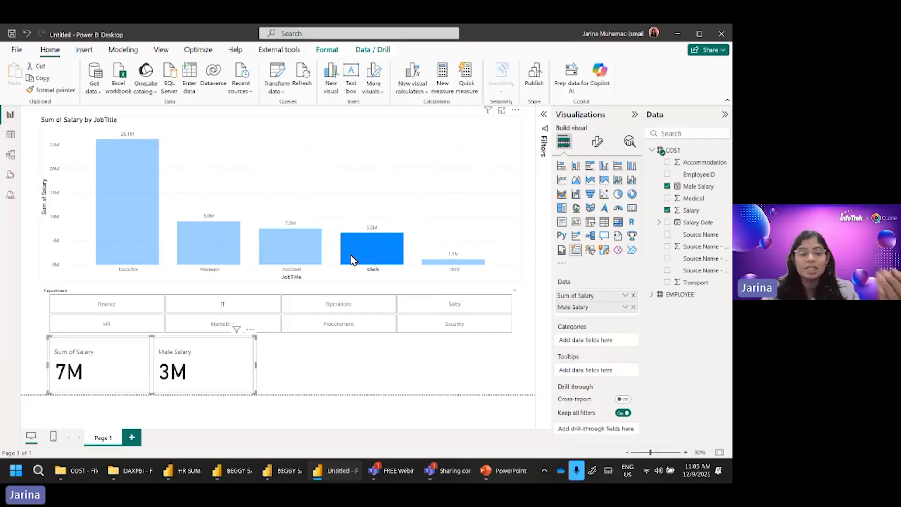
pyautogui.click(236, 310)
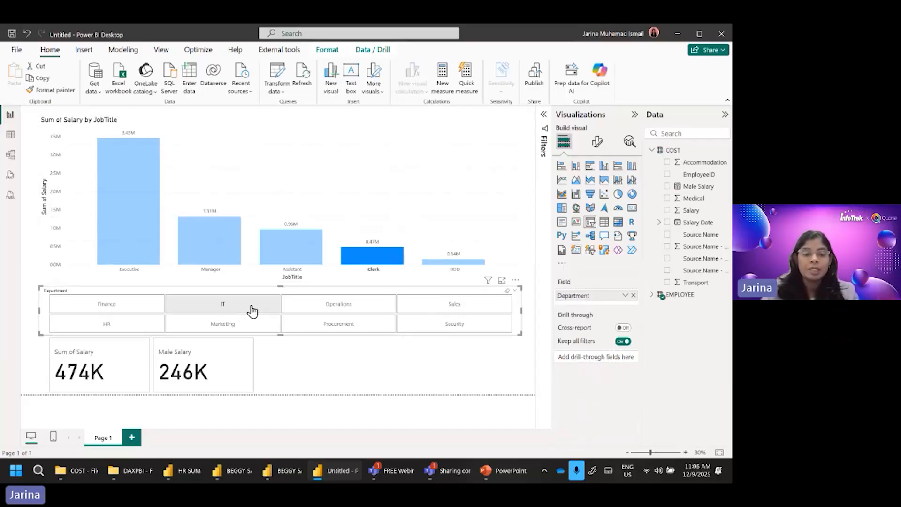
pyautogui.click(221, 255)
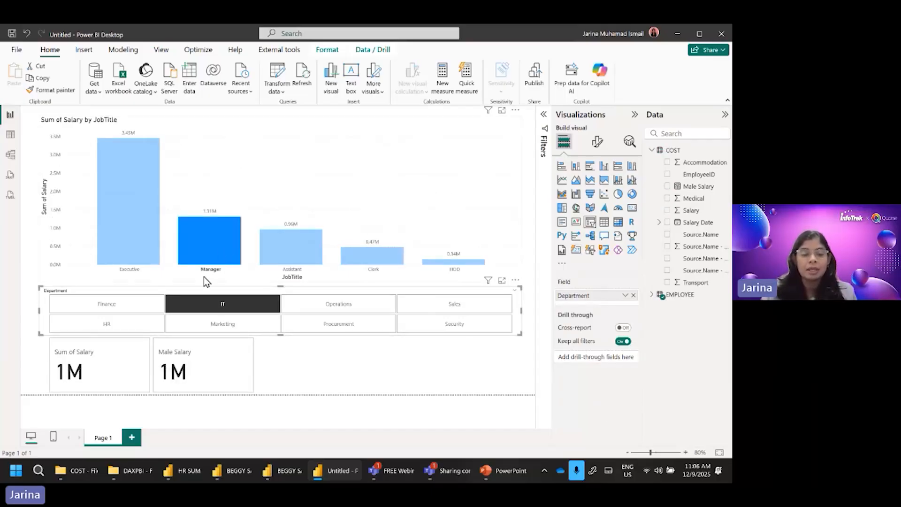
pyautogui.click(282, 257)
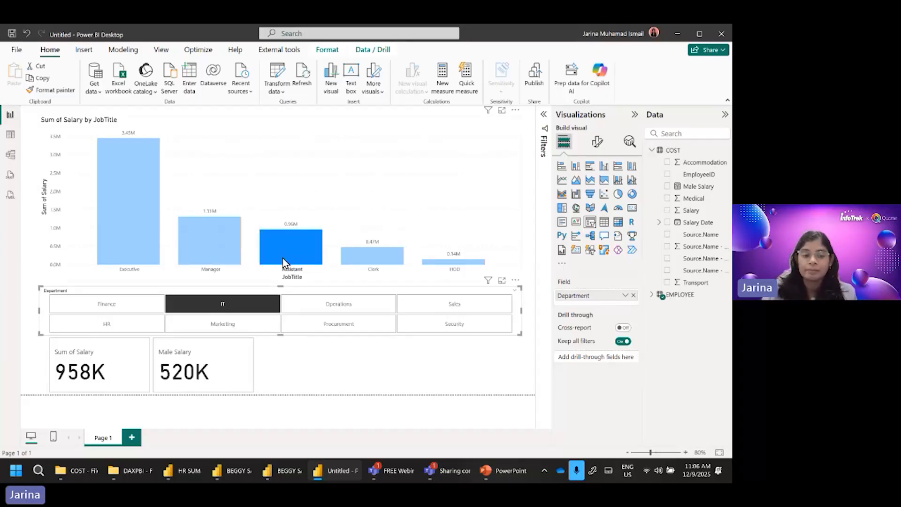
pyautogui.click(123, 232)
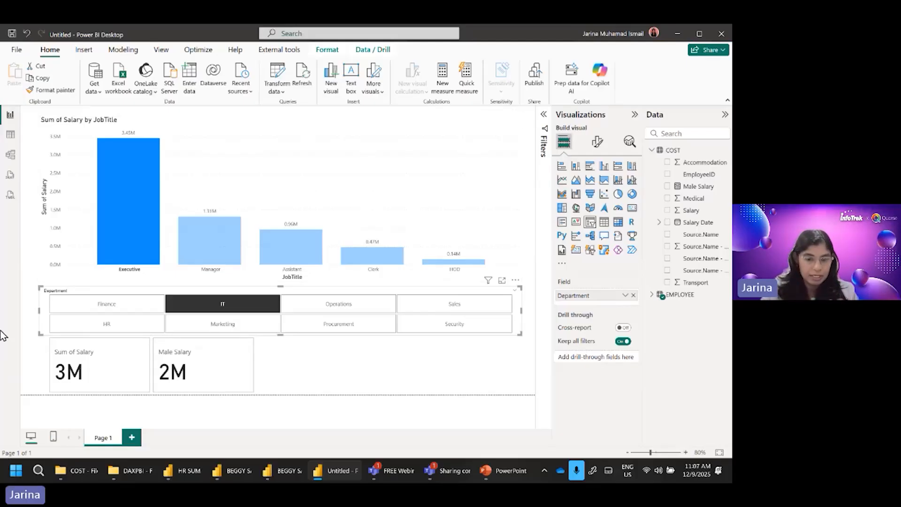
# Step: Switch to the BEGGY SALES E3 report, shift the monthly comparison matrix slightly upward and review its months through Dec-2025
pyautogui.moveTo(281, 473)
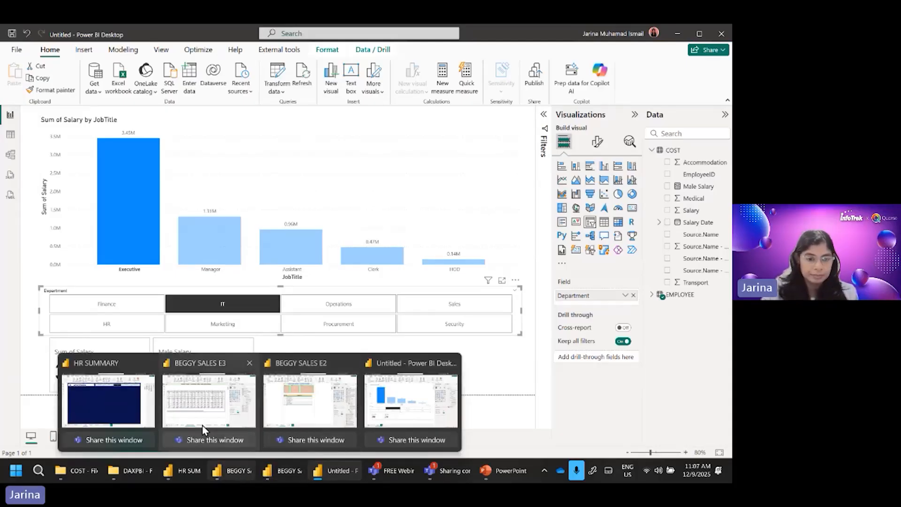
pyautogui.click(253, 418)
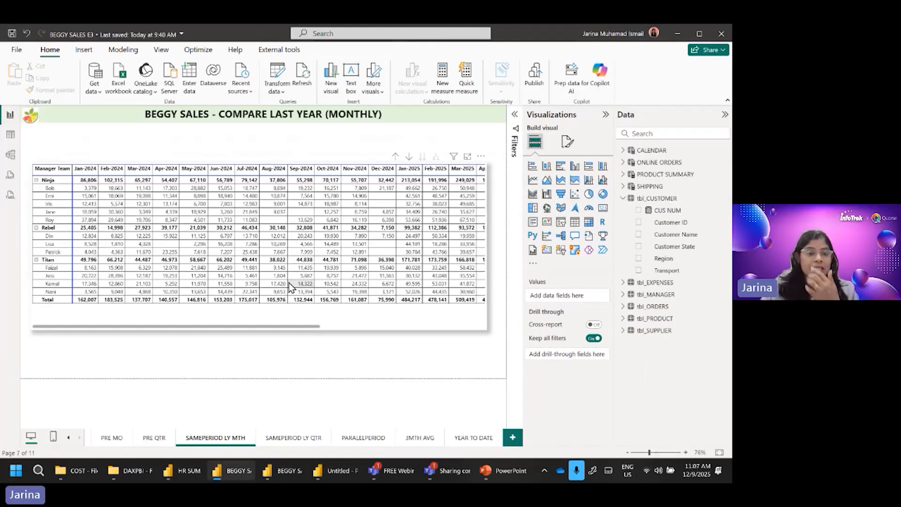
pyautogui.click(342, 322)
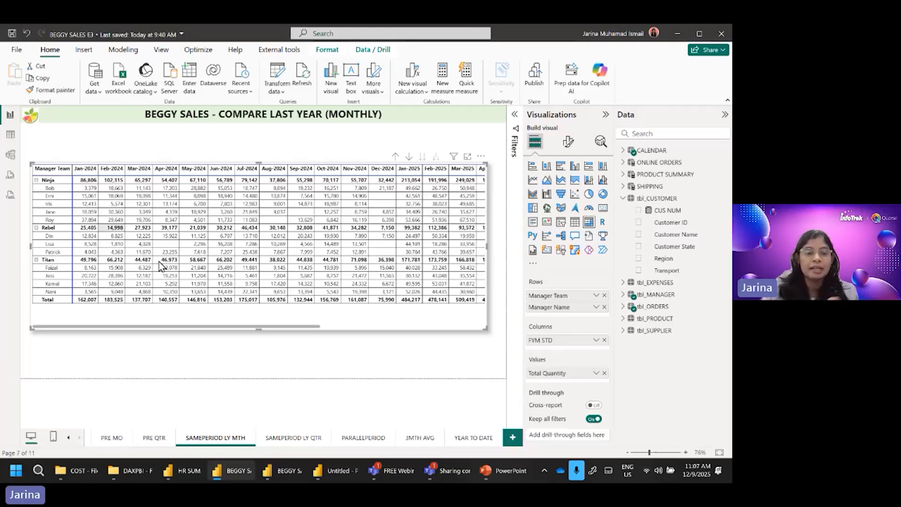
pyautogui.moveTo(188, 330); pyautogui.dragTo(401, 322)
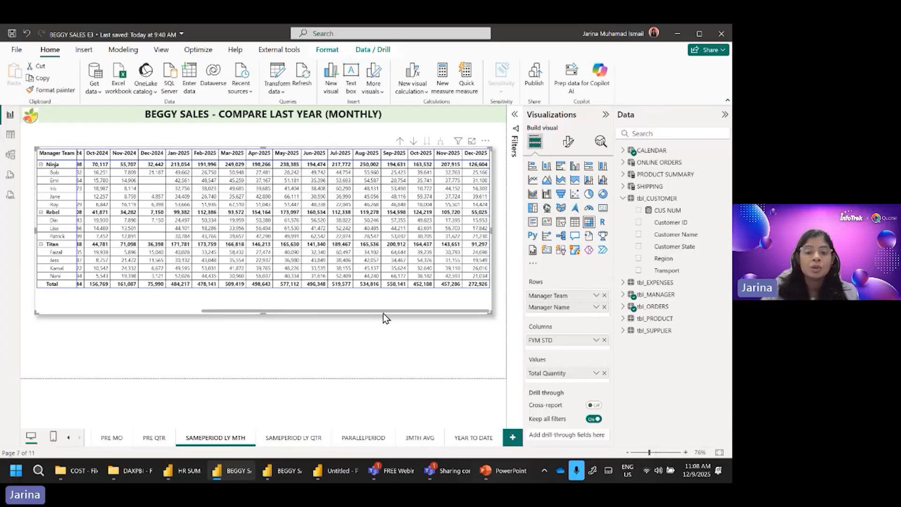
pyautogui.moveTo(384, 311); pyautogui.dragTo(221, 311)
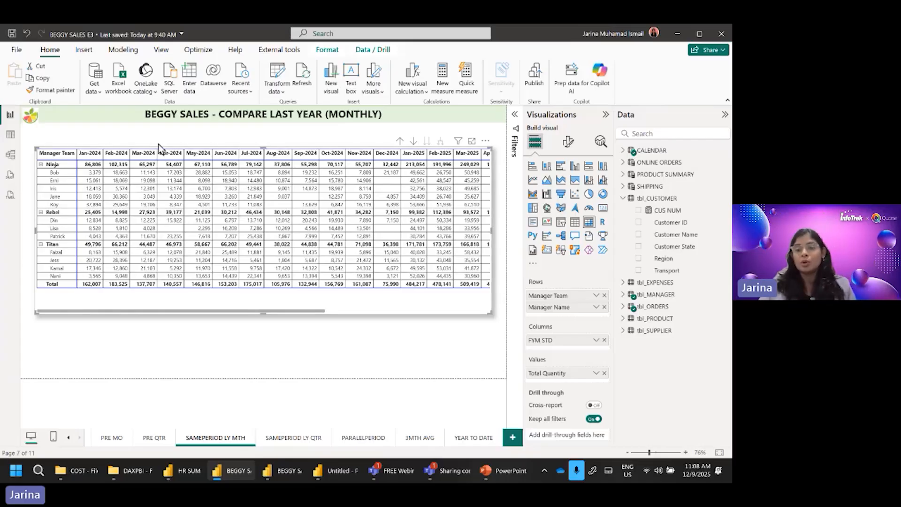
# Step: Create a new measure in the tbl_ORDERS table and start its formula with the name PM GROWTH
pyautogui.click(620, 199)
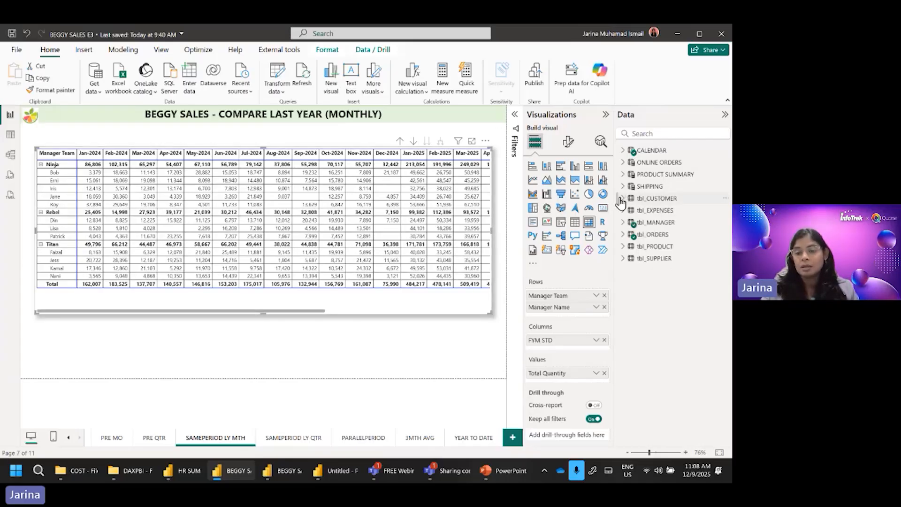
pyautogui.click(653, 235)
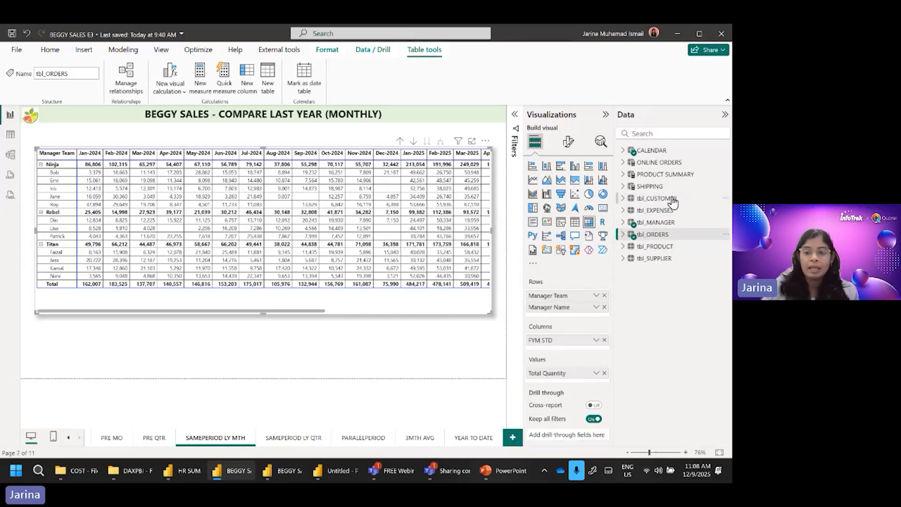
pyautogui.rightClick(652, 237)
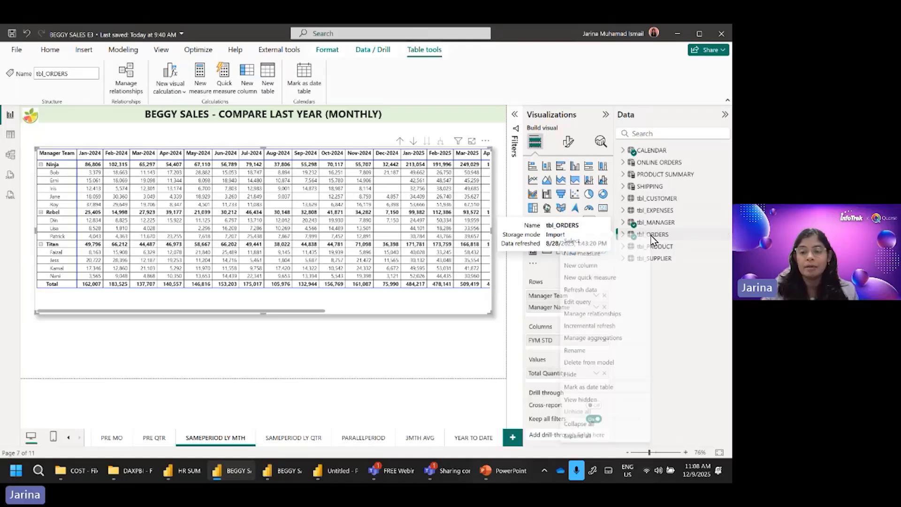
pyautogui.click(599, 257)
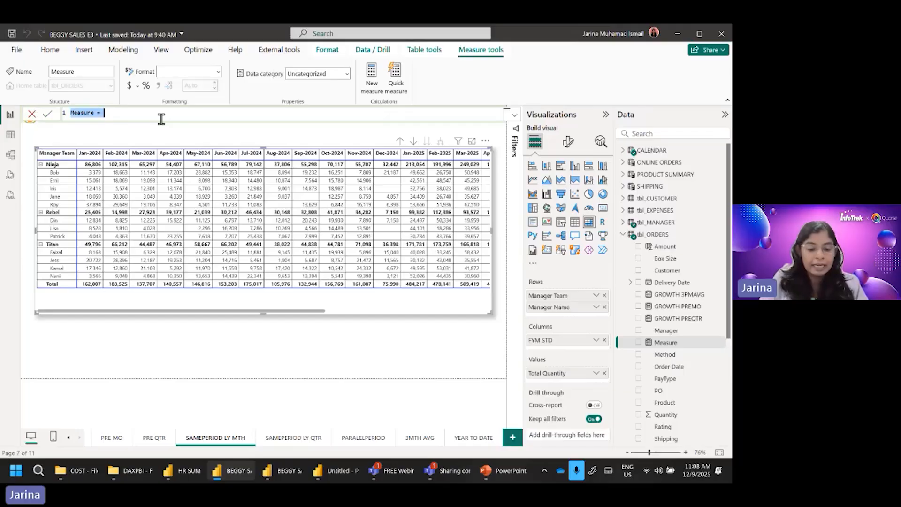
pyautogui.press('BackSpace')
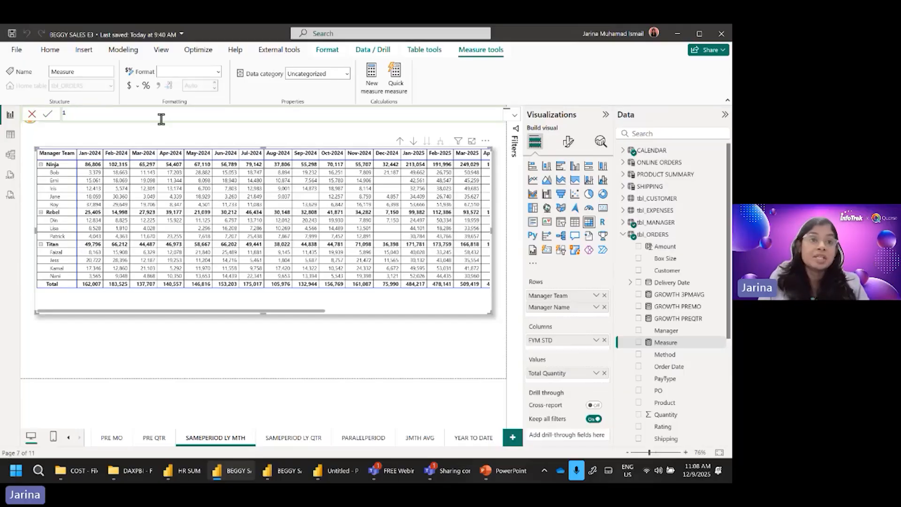
pyautogui.write('PM GR')
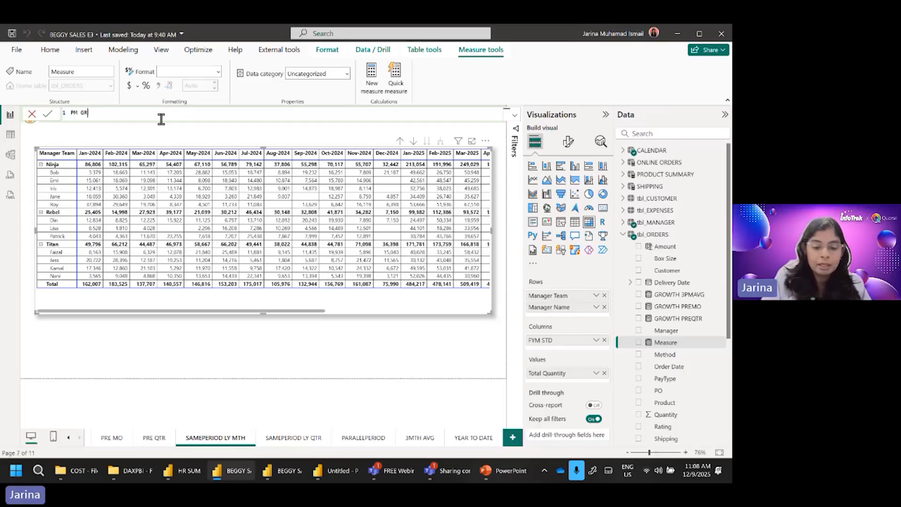
pyautogui.write('O')
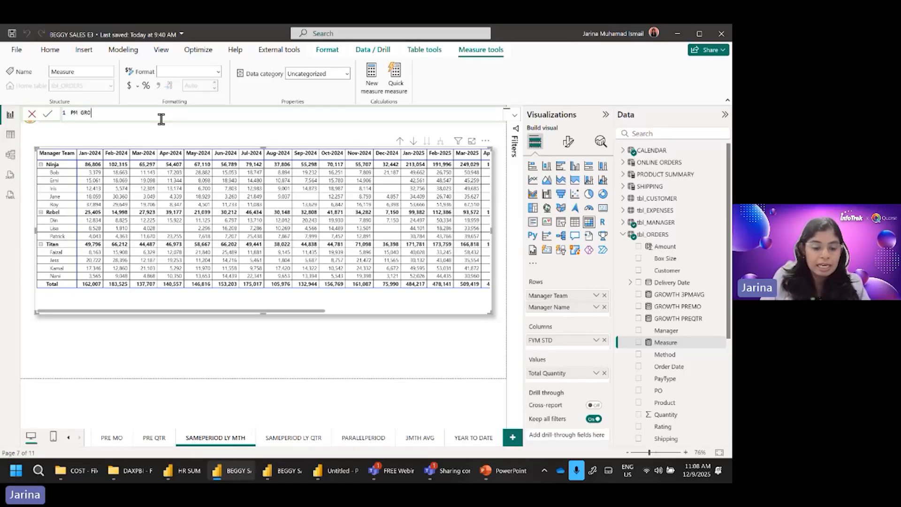
pyautogui.write('WTH =')
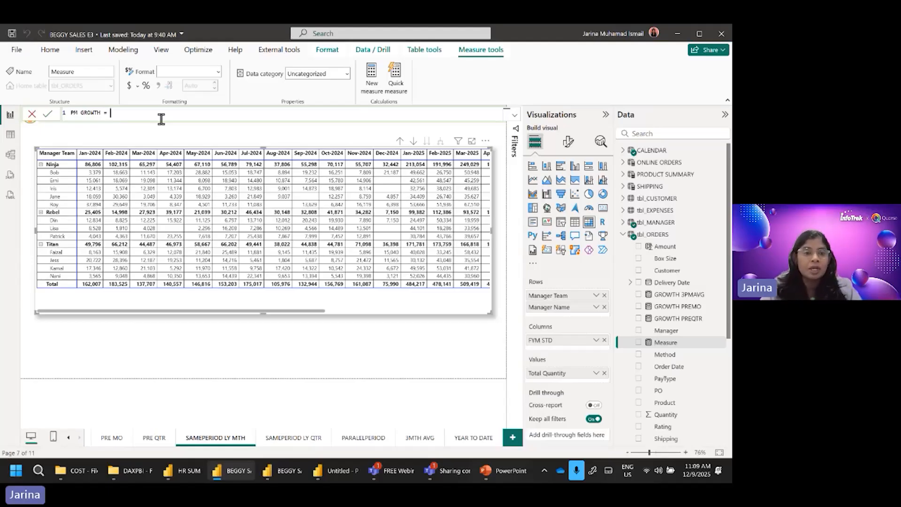
# Step: Leave a blank line in the PM GROWTH formula and declare the variable PM on line 3, beginning with CALCULATE(
pyautogui.hotkey('shift', 'Return')
pyautogui.hotkey('shift', 'Return')
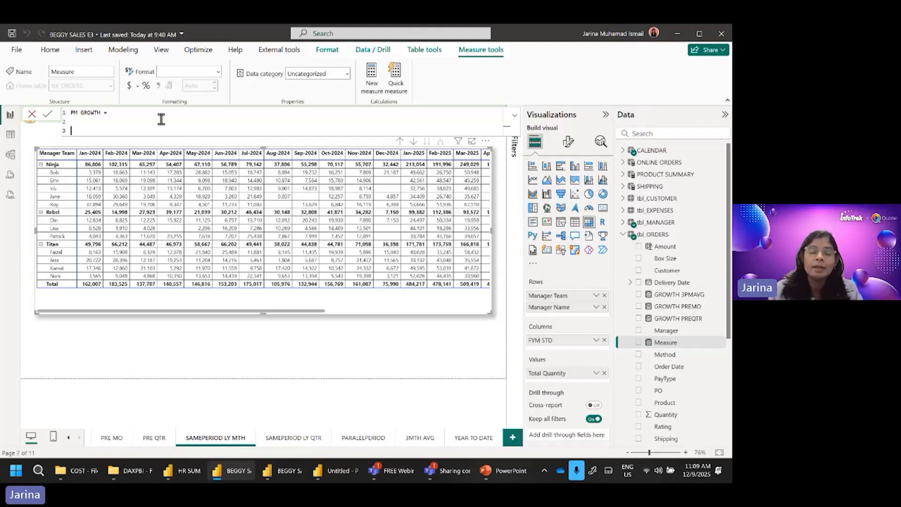
pyautogui.write('VAR ')
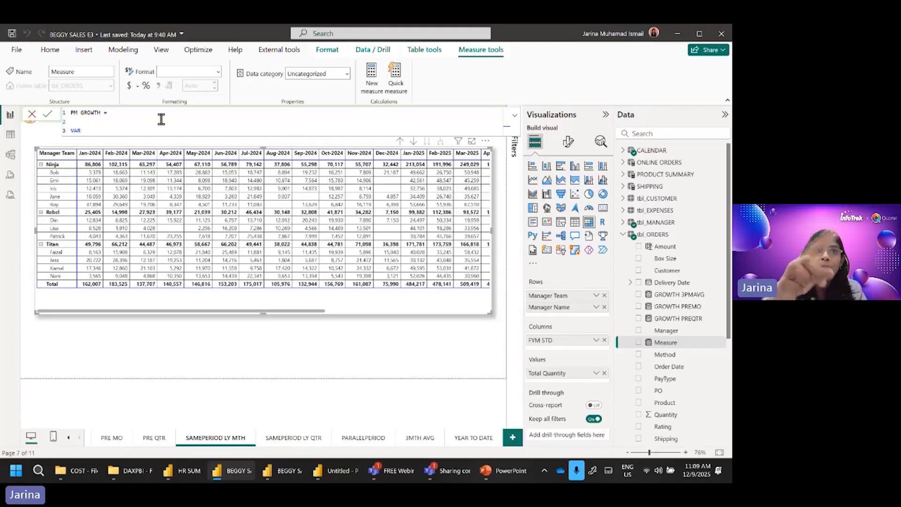
pyautogui.write('PM =')
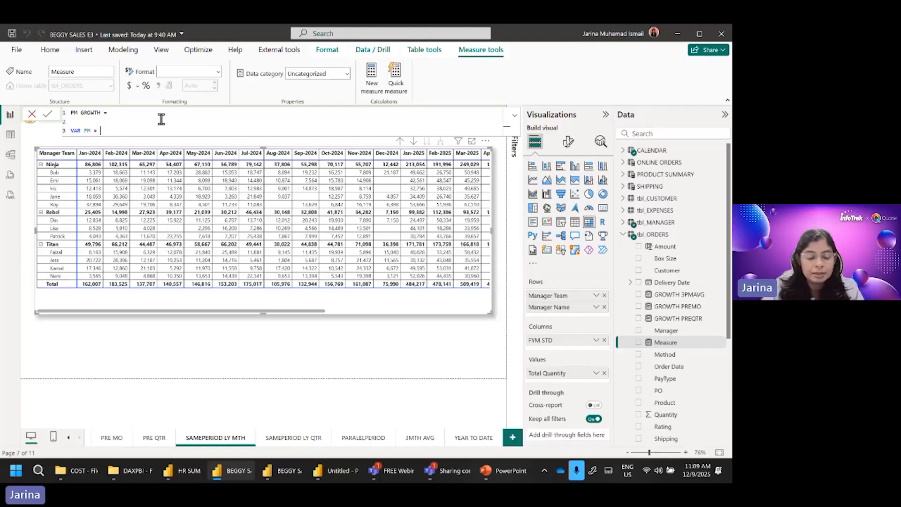
pyautogui.write('calc')
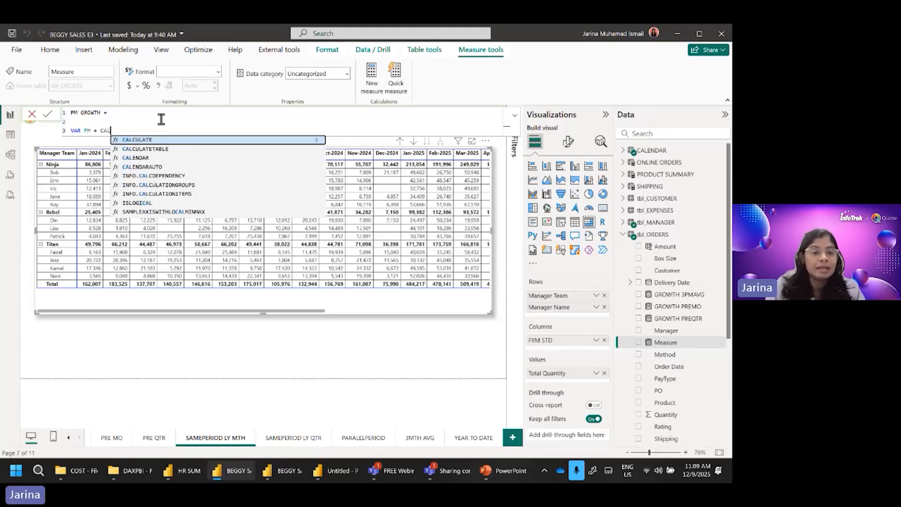
pyautogui.press('Tab')
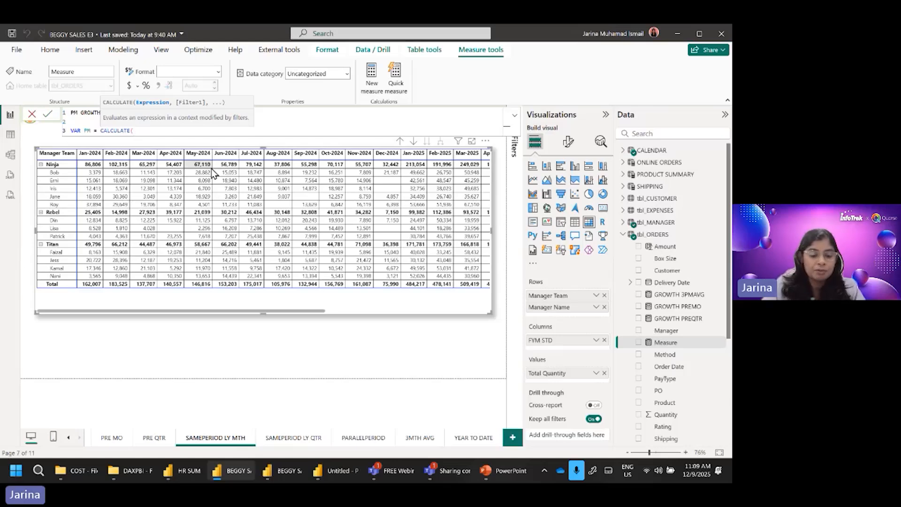
# Step: Enter SUM(tbl_ORDERS[Quantity]) as the expression inside the PM variable's CALCULATE function
pyautogui.write('SU')
pyautogui.press('Down')
pyautogui.press('Down')
pyautogui.press('Tab')
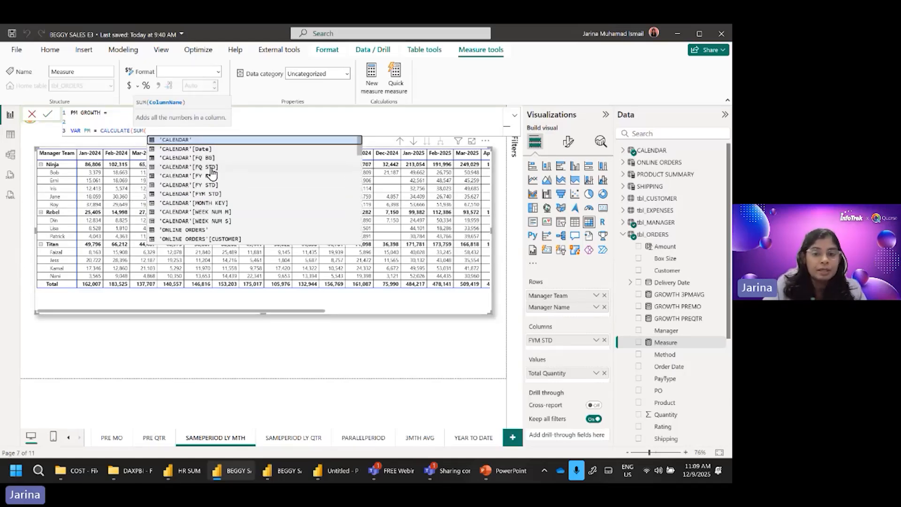
pyautogui.write('QUAN')
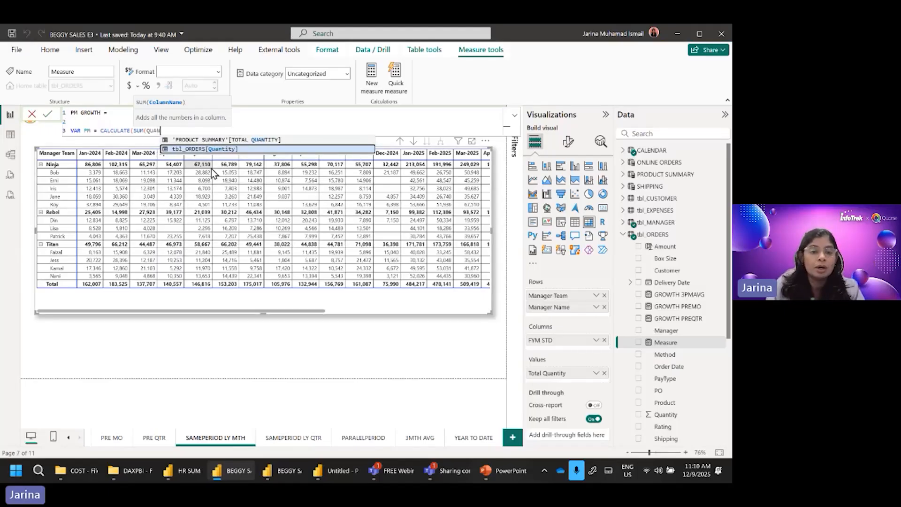
pyautogui.press('Tab')
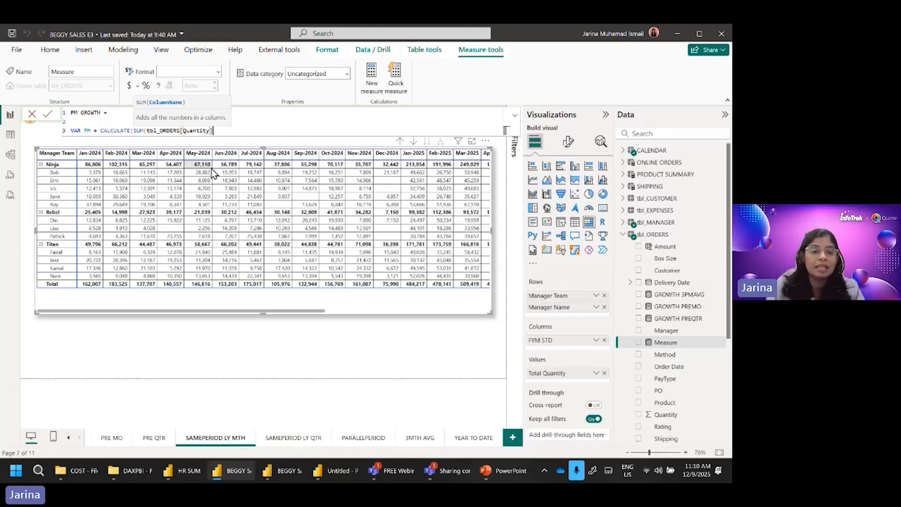
pyautogui.write(')')
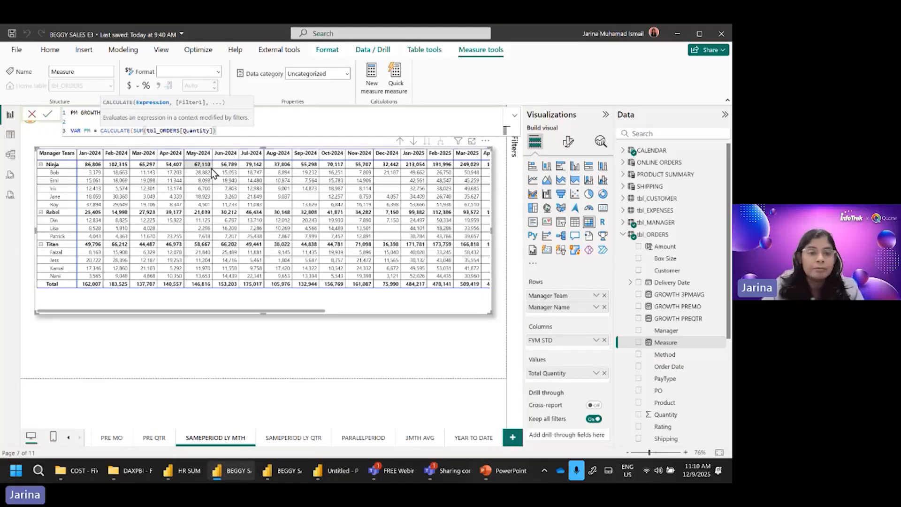
pyautogui.write(',')
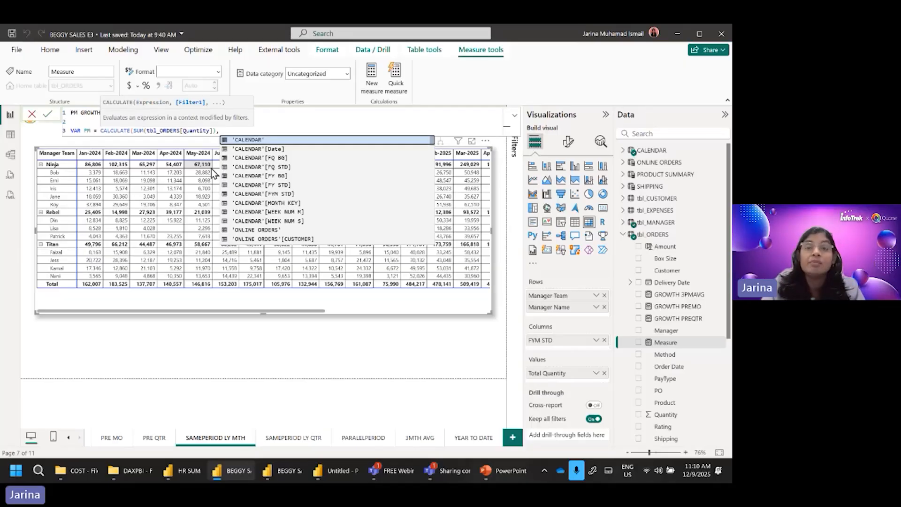
# Step: Add PREVIOUSMONTH('CALENDAR'[Date]) as the filter argument of the PM variable's CALCULATE function
pyautogui.write('P')
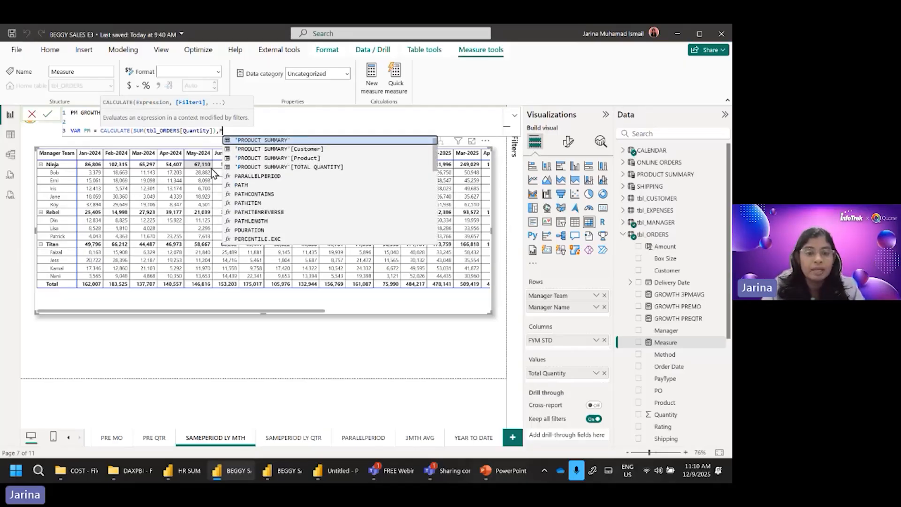
pyautogui.write('RE')
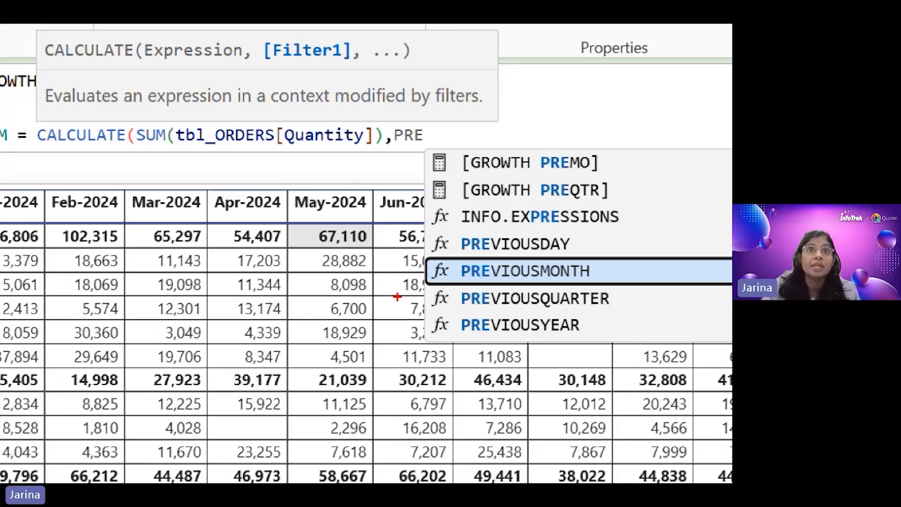
pyautogui.press('Escape')
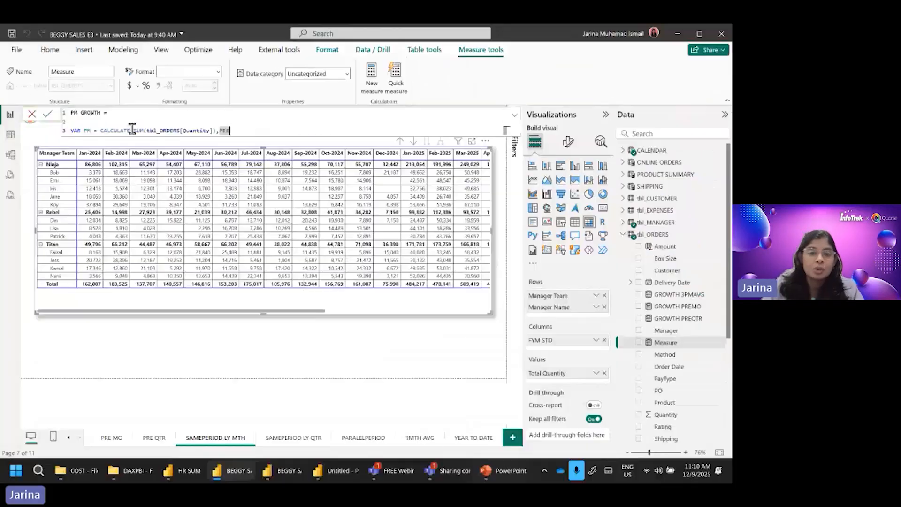
pyautogui.write('M')
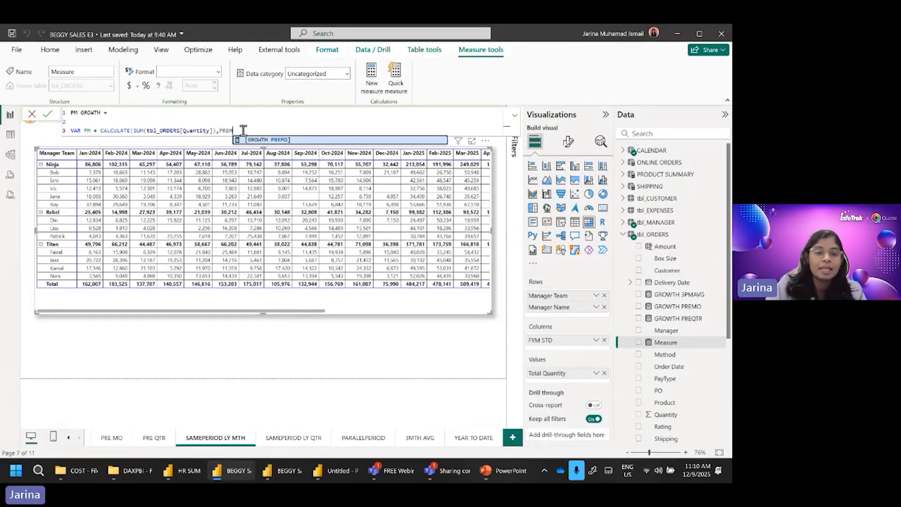
pyautogui.press('BackSpace')
pyautogui.press('Down')
pyautogui.press('Down')
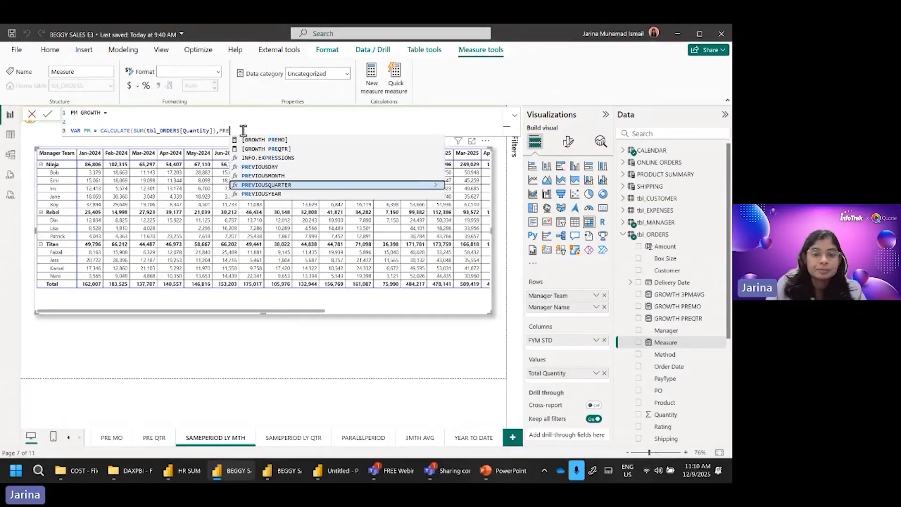
pyautogui.press('Up')
pyautogui.press('Tab')
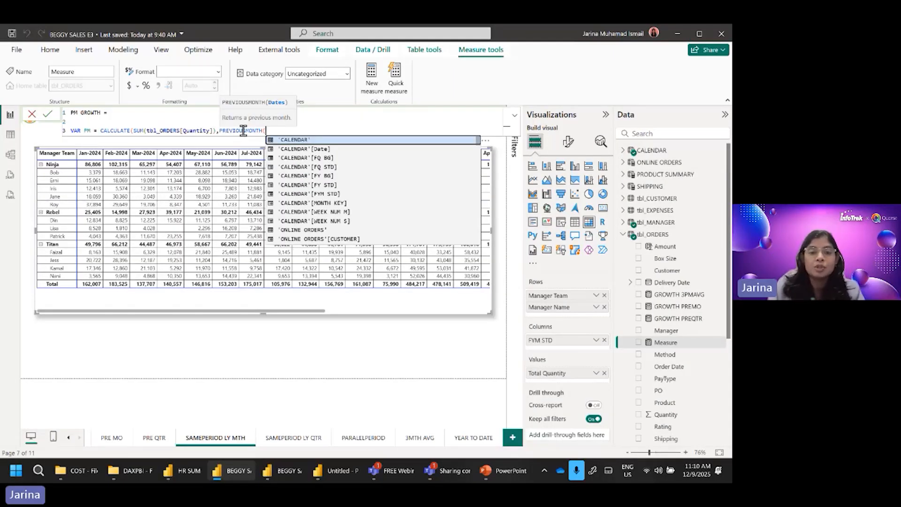
pyautogui.press('Down')
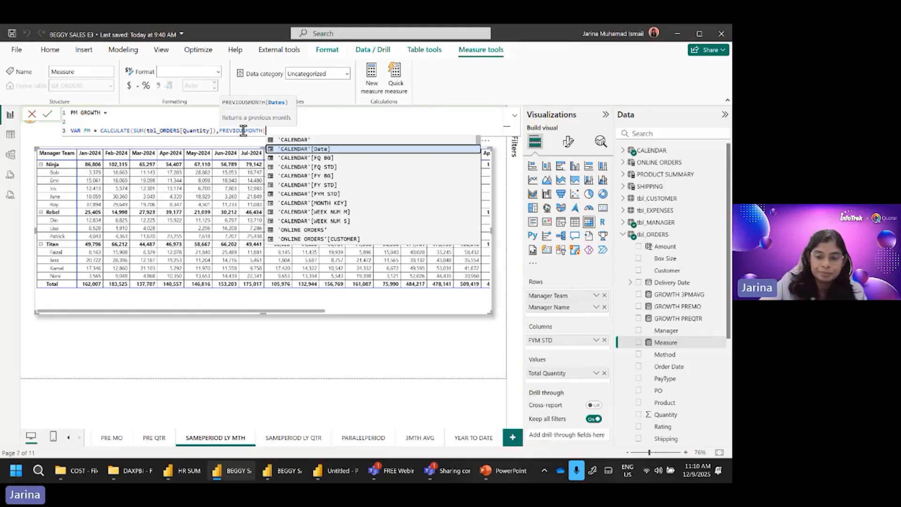
pyautogui.press('Tab')
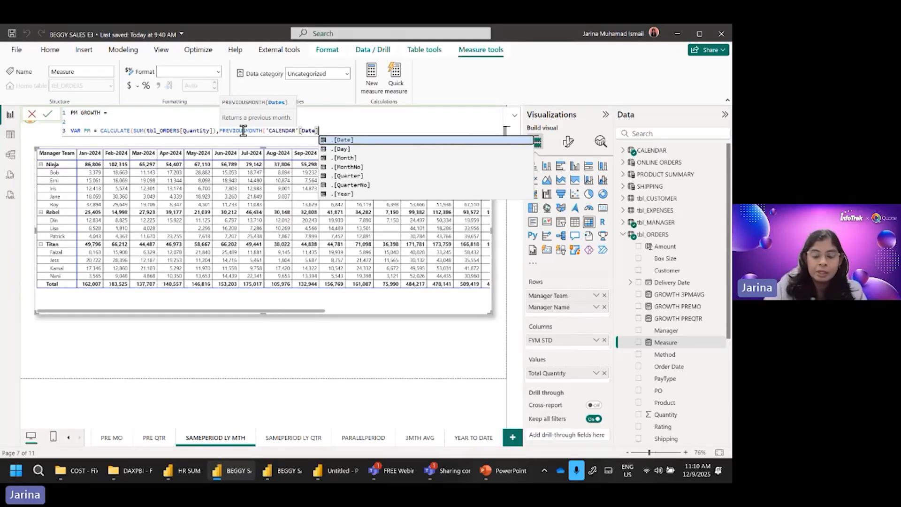
pyautogui.write(')')
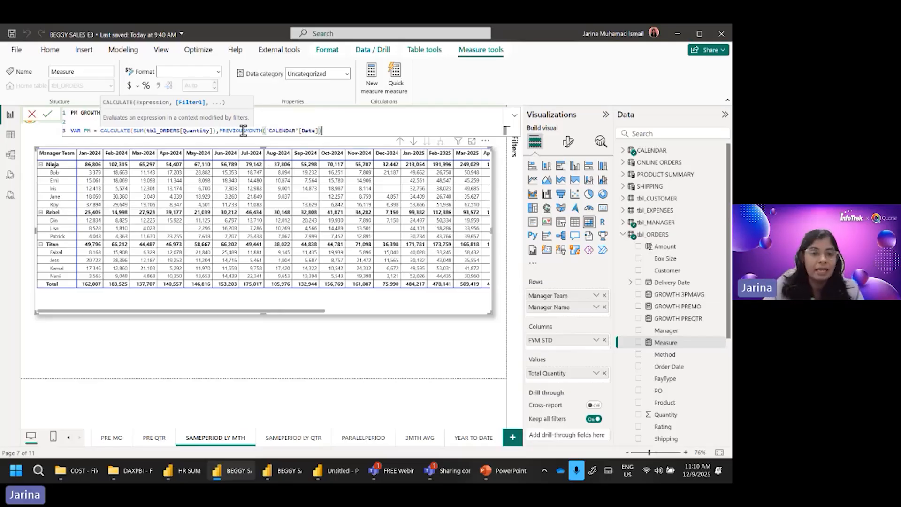
pyautogui.hotkey('shift', 'Return')
pyautogui.write('VAR')
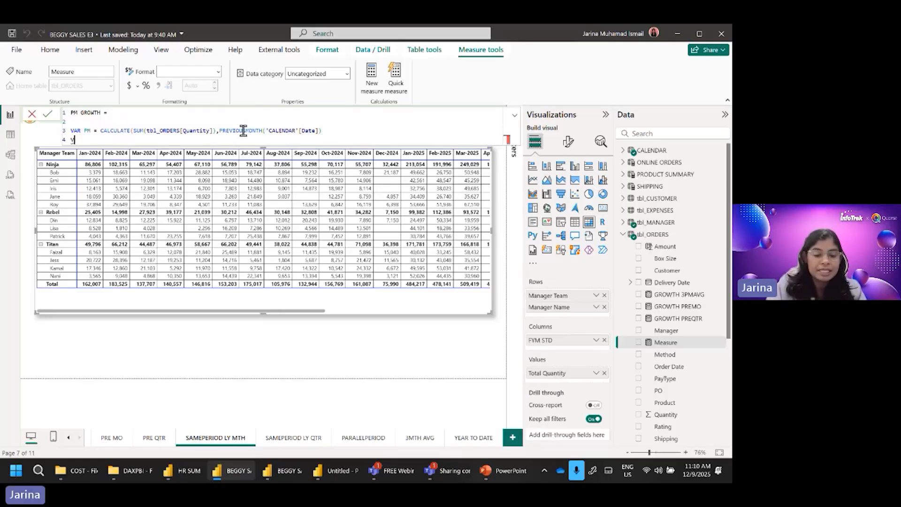
pyautogui.press('BackSpace')
pyautogui.press('BackSpace')
pyautogui.press('BackSpace')
pyautogui.press('BackSpace')
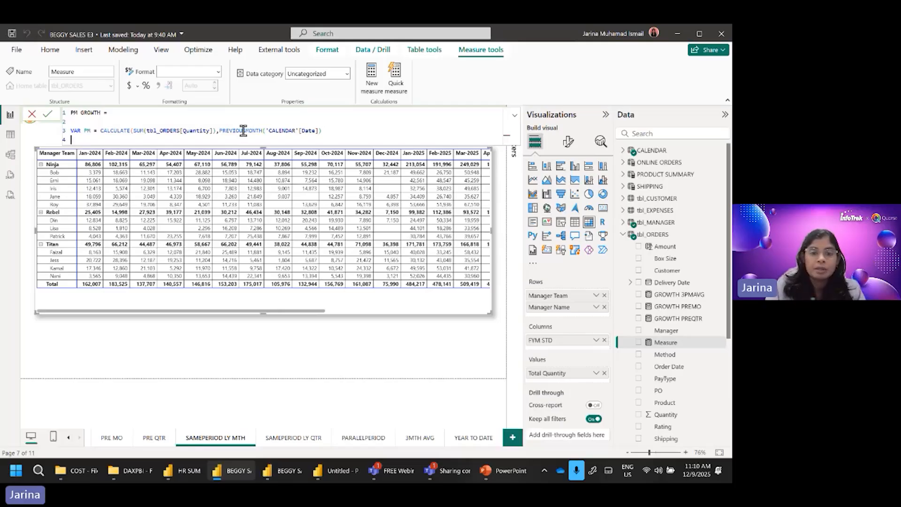
pyautogui.press('BackSpace')
# Step: Close the PM variable's CALCULATE function and declare the variable DIFF on line 4 as SUM(tbl_ORDERS[Quantity]) - PM
pyautogui.write(')')
pyautogui.press('Return')
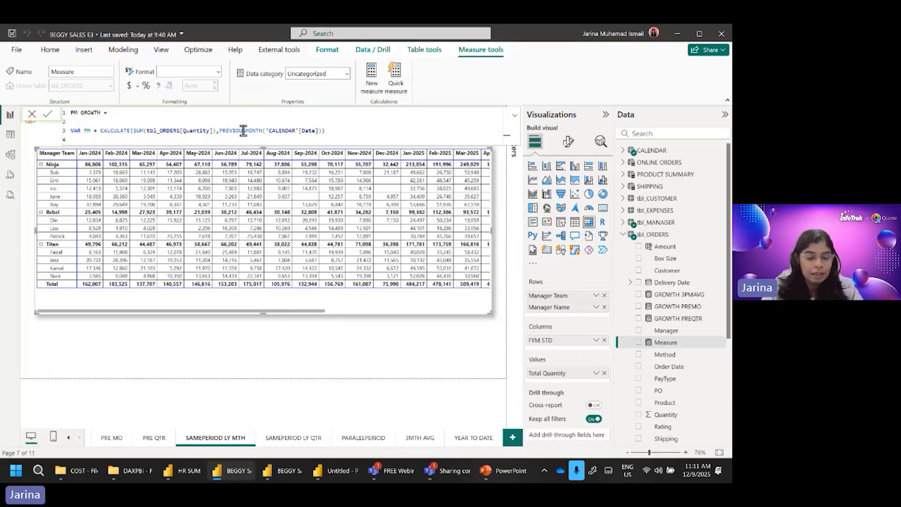
pyautogui.write('VAR ')
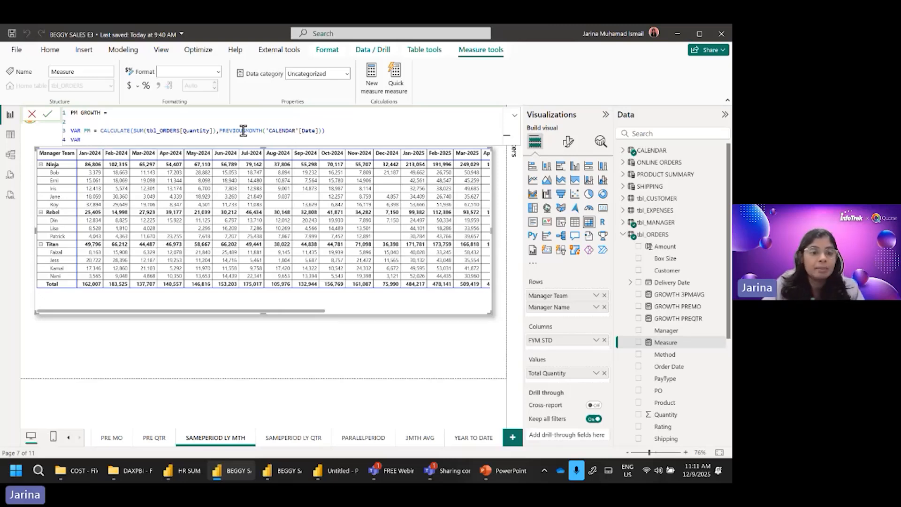
pyautogui.write('DIFF ')
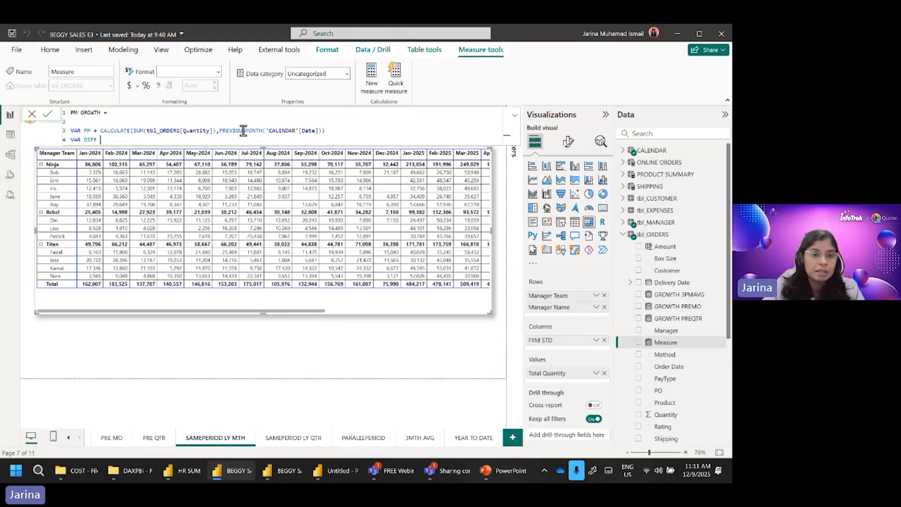
pyautogui.write('= ')
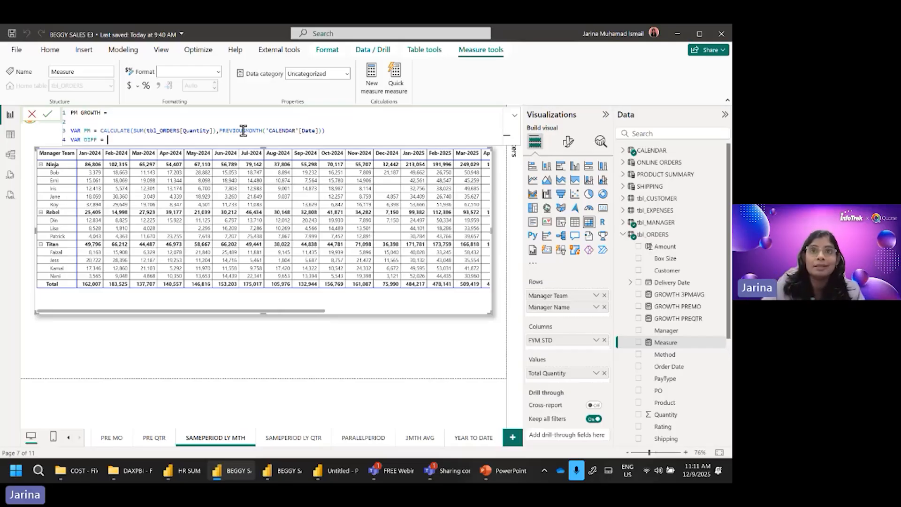
pyautogui.write('SUM')
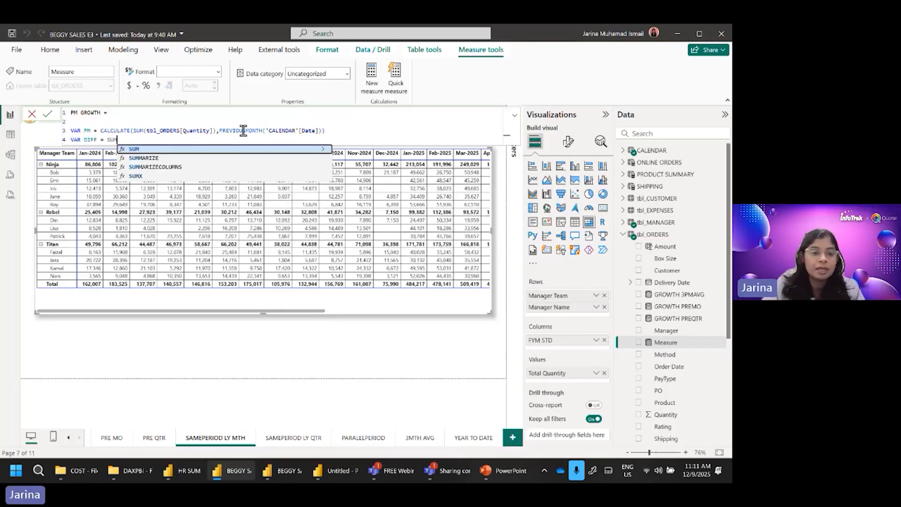
pyautogui.write('(')
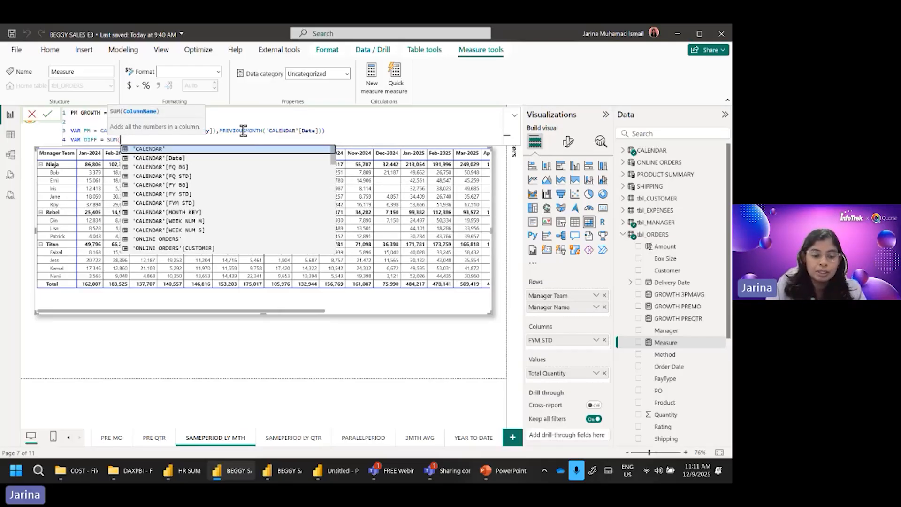
pyautogui.write('QUAN')
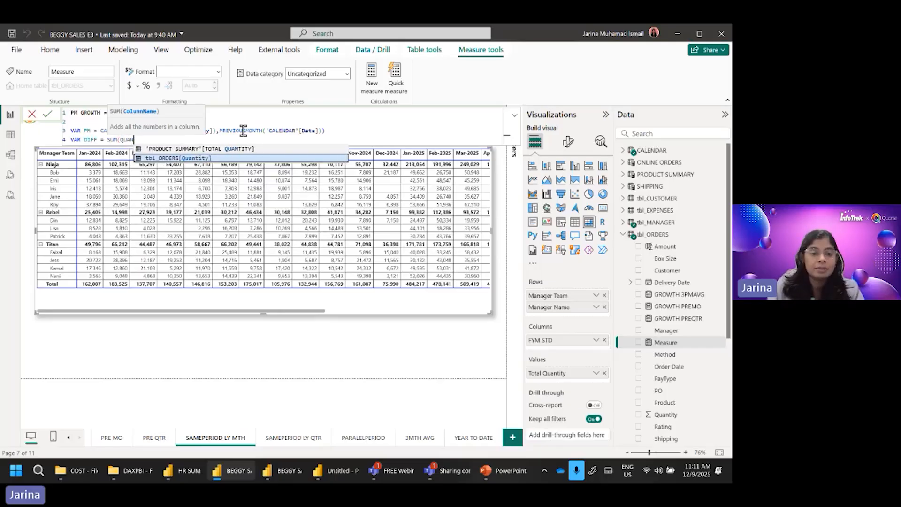
pyautogui.press('Tab')
pyautogui.write(') ')
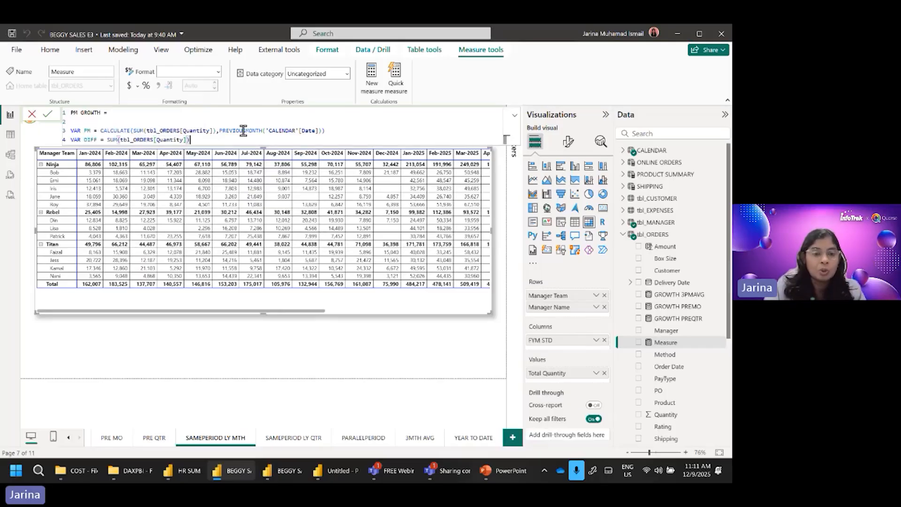
pyautogui.write('-')
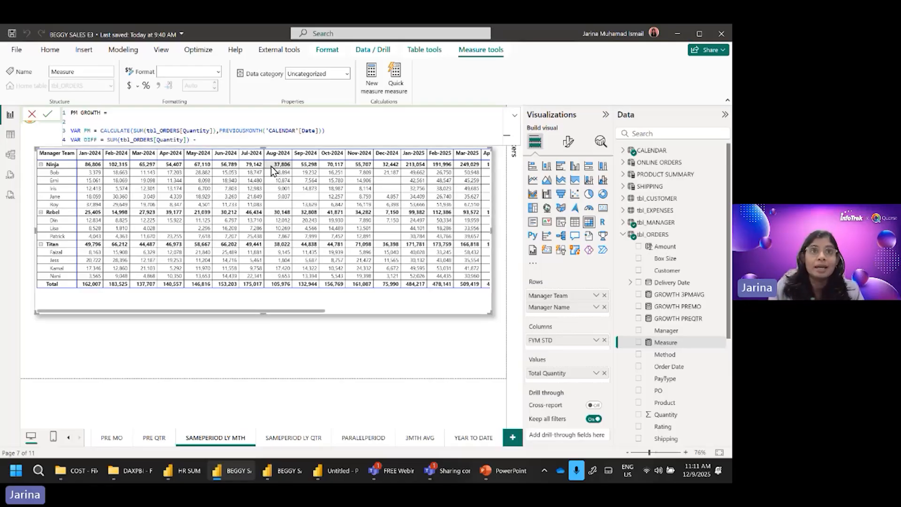
pyautogui.write(' PM')
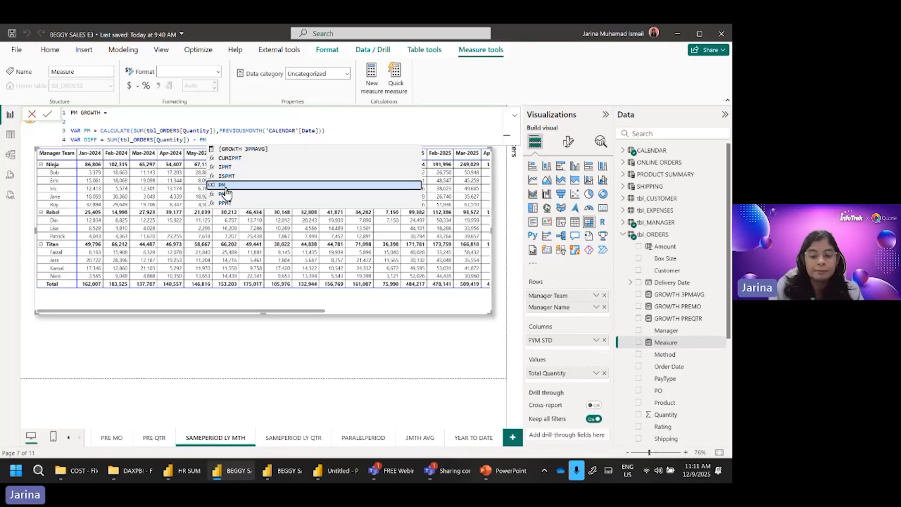
# Step: Leave a blank line, add RETURN DIVIDE(DIFF,PM) on line 6 and commit the PM GROWTH measure
pyautogui.hotkey('shift', 'Return')
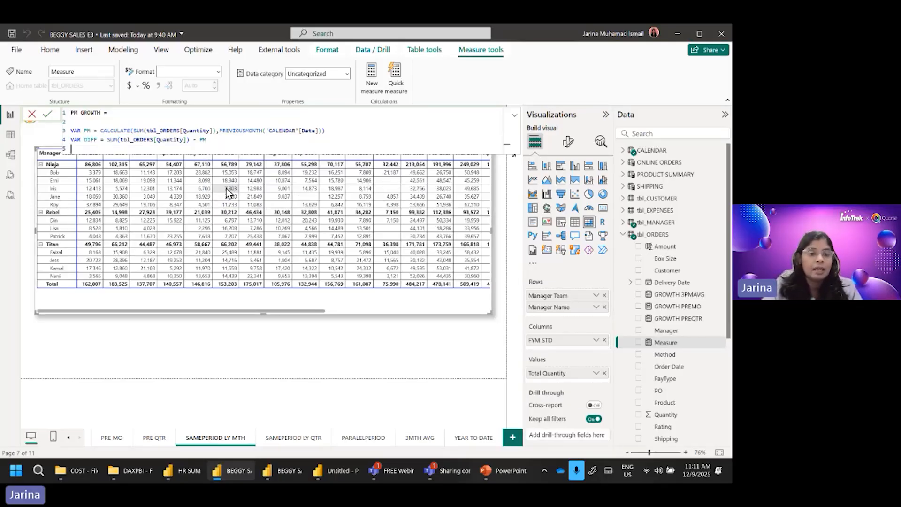
pyautogui.hotkey('shift', 'Return')
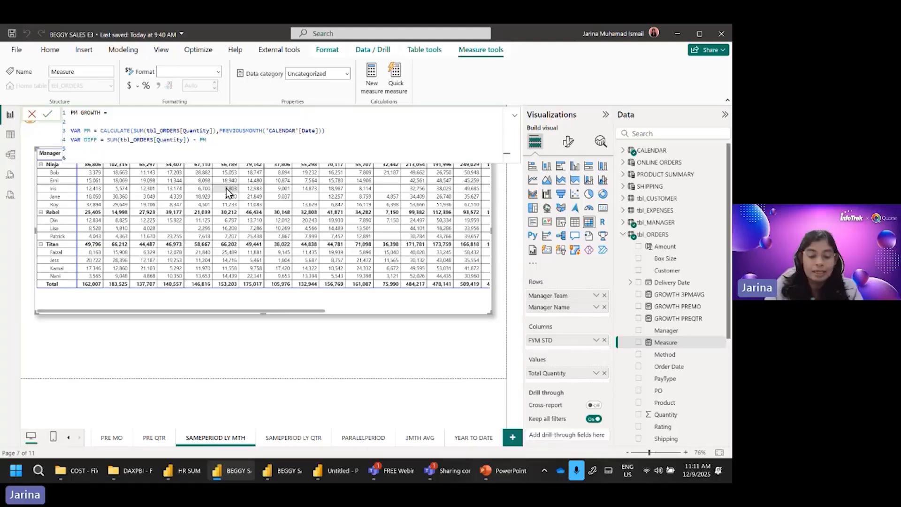
pyautogui.write('RETURN')
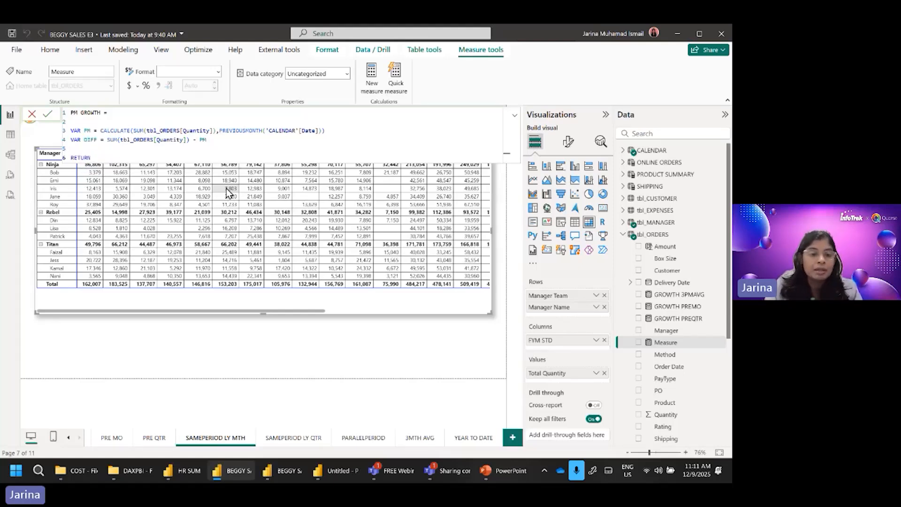
pyautogui.write(' DIV')
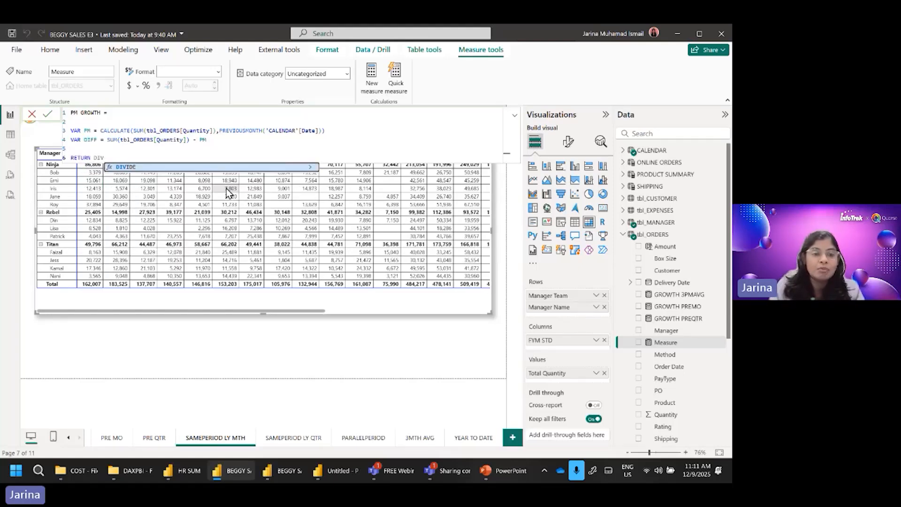
pyautogui.press('Tab')
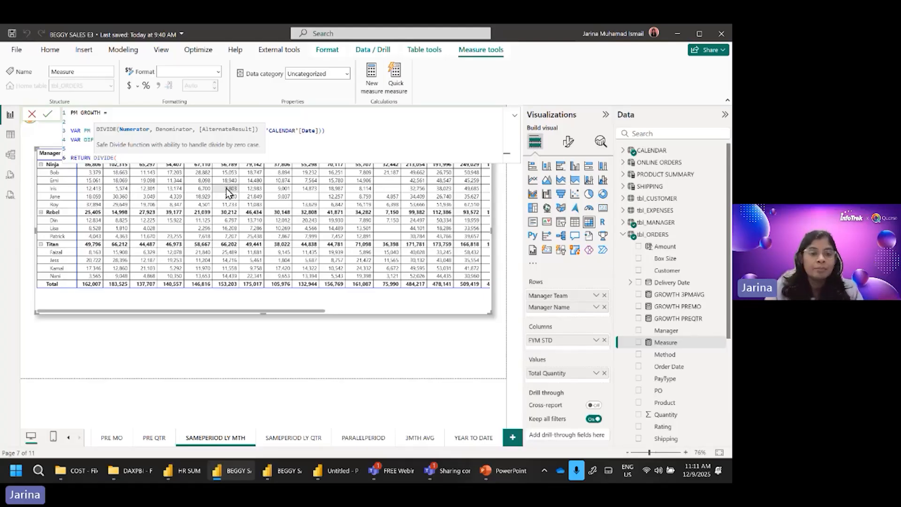
pyautogui.write('DI')
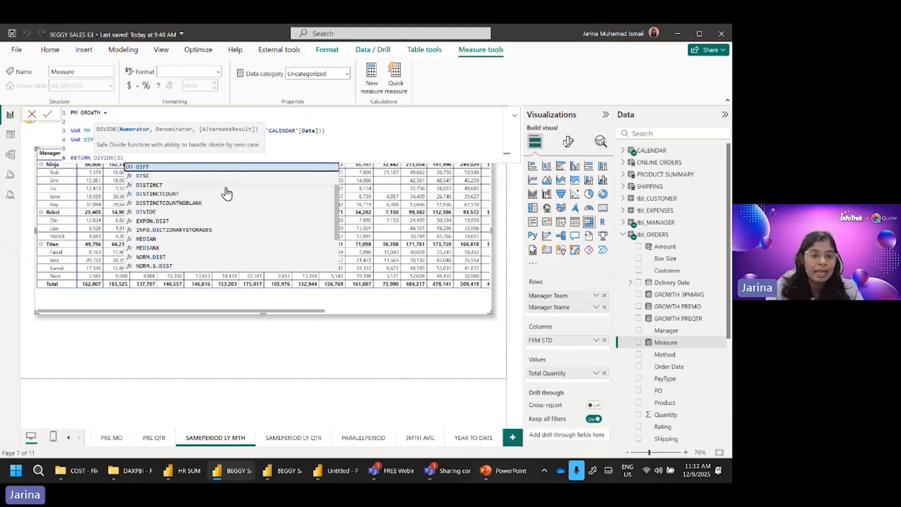
pyautogui.press('Tab')
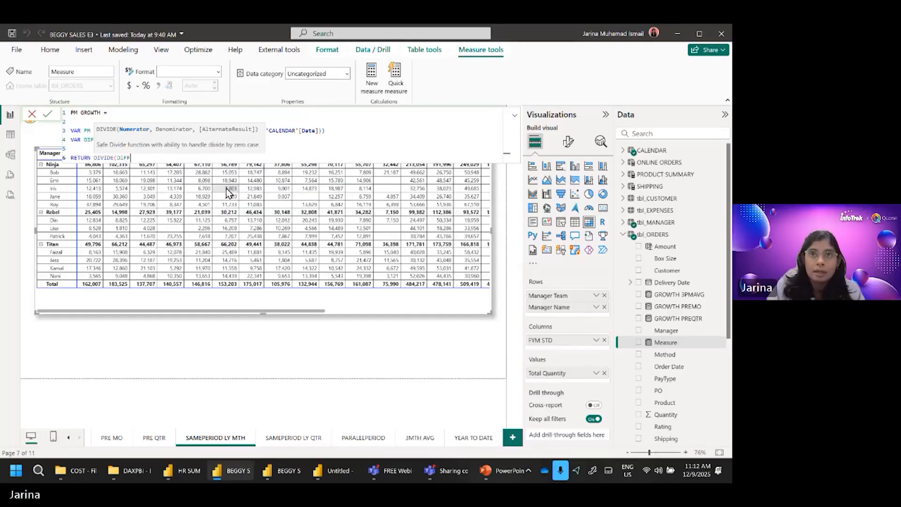
pyautogui.write(',')
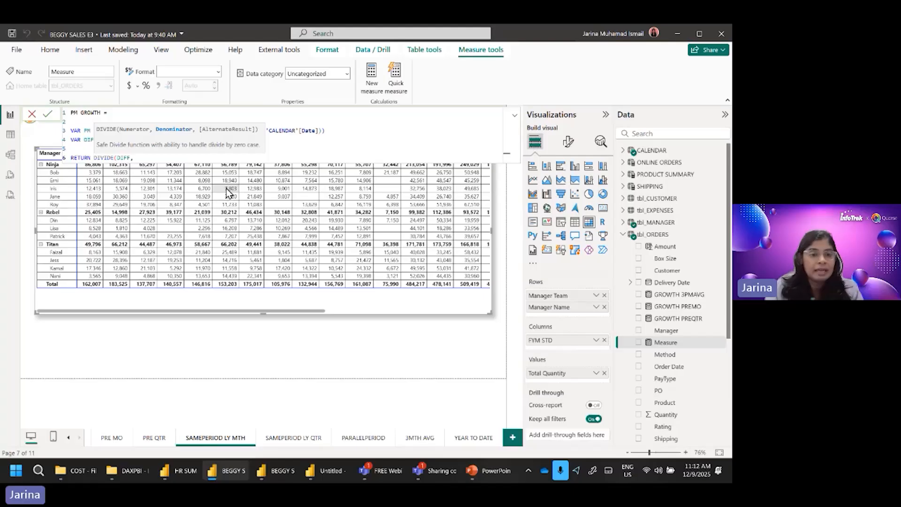
pyautogui.write('PM')
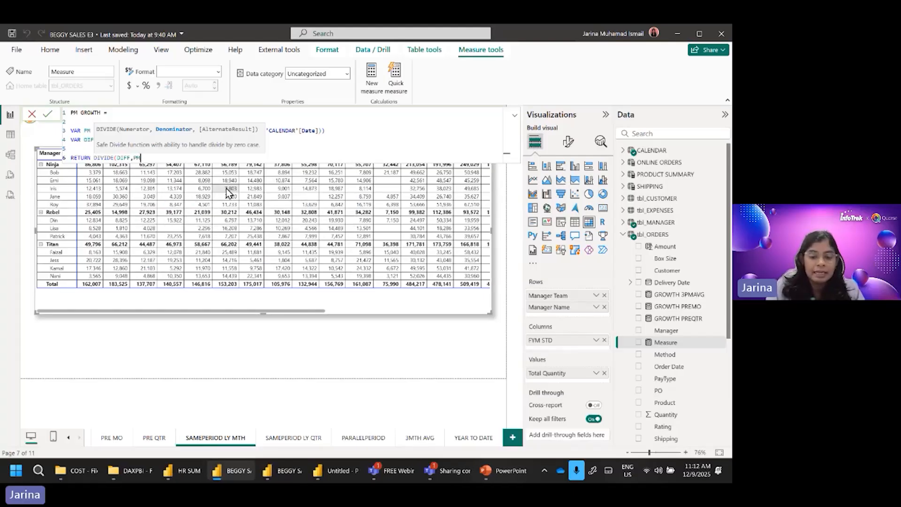
pyautogui.write(')')
pyautogui.press('Return')
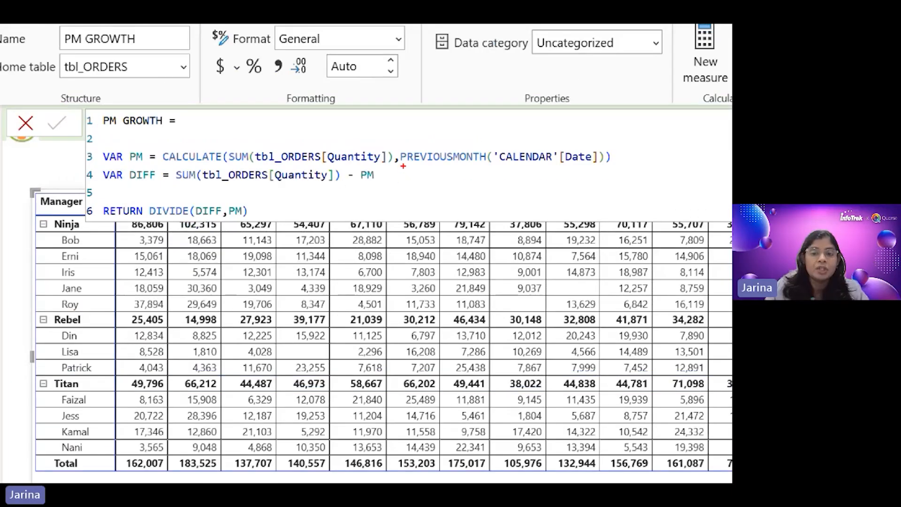
# Step: Move the monthly matrix down clear of the formula and add the PM GROWTH measure to its values
pyautogui.moveTo(403, 166); pyautogui.dragTo(469, 167)
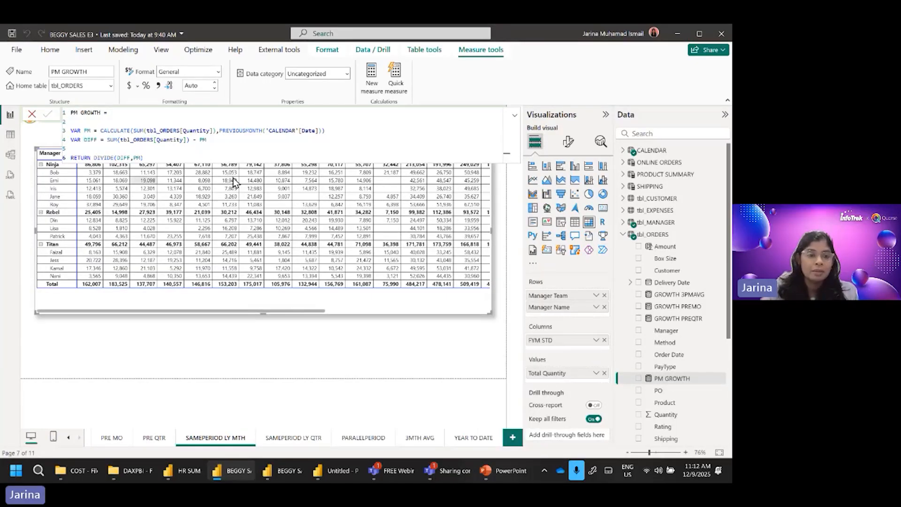
pyautogui.moveTo(320, 303); pyautogui.dragTo(320, 337)
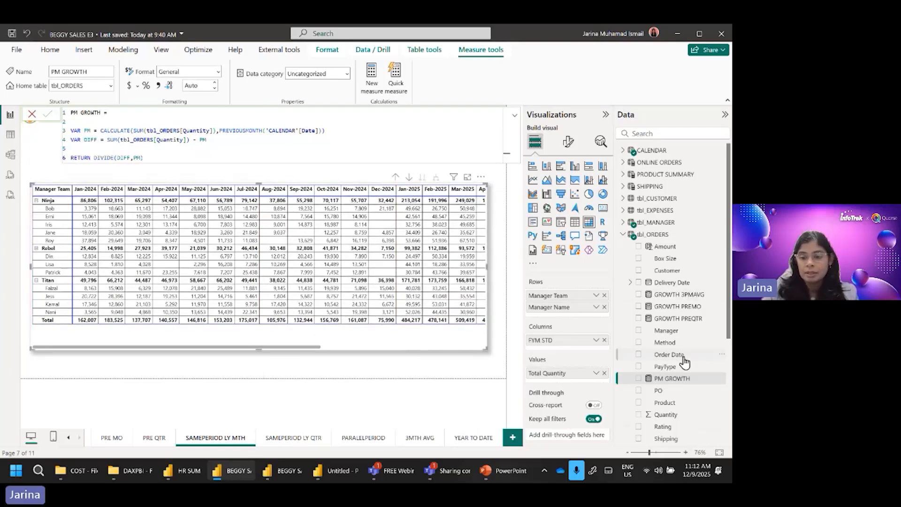
pyautogui.click(639, 379)
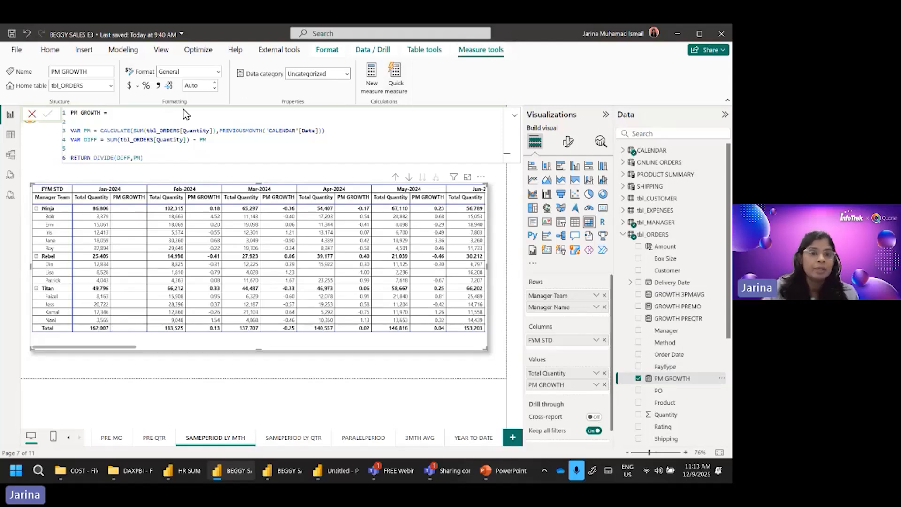
# Step: Format the PM GROWTH measure as a percentage
pyautogui.click(146, 86)
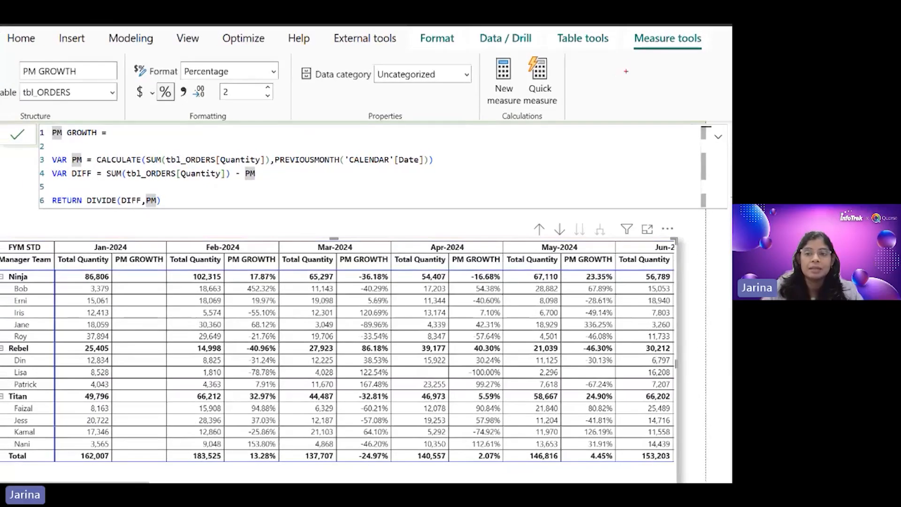
pyautogui.moveTo(627, 63); pyautogui.dragTo(687, 62)
pyautogui.moveTo(211, 80)
pyautogui.mouseDown()
pyautogui.moveTo(185, 80)
pyautogui.moveTo(159, 105)
pyautogui.moveTo(174, 105)
pyautogui.mouseUp()
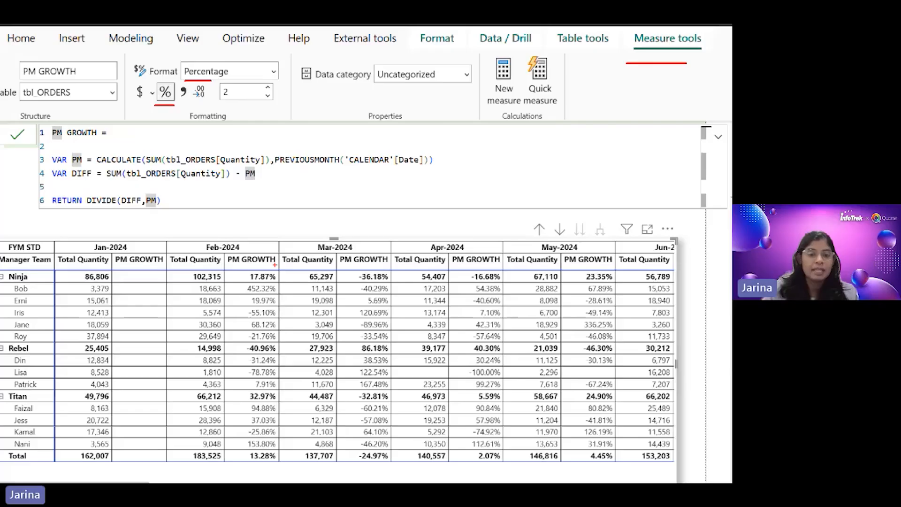
pyautogui.moveTo(235, 266); pyautogui.dragTo(253, 266)
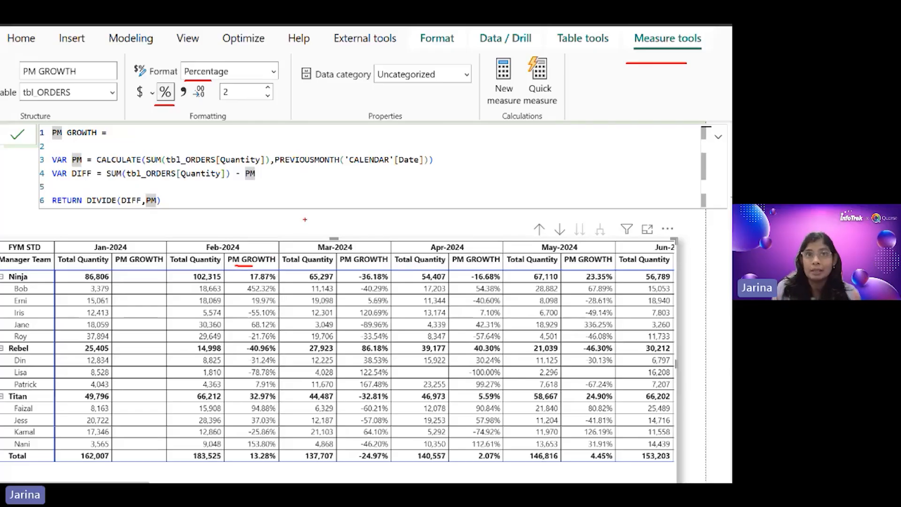
pyautogui.moveTo(349, 267); pyautogui.dragTo(375, 266)
pyautogui.moveTo(470, 267); pyautogui.dragTo(493, 266)
pyautogui.moveTo(578, 266); pyautogui.dragTo(597, 266)
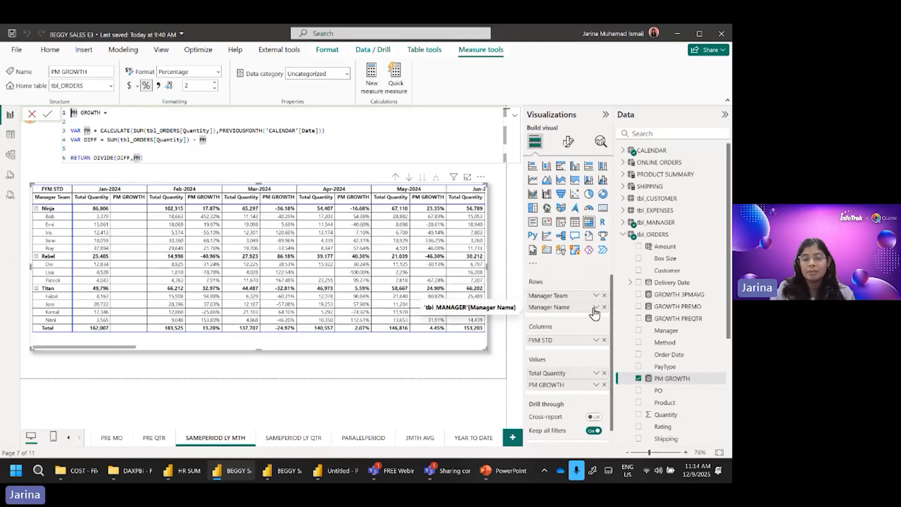
# Step: Replace the matrix rows Manager Team and Manager Name with Origin and Product Name from tbl_PRODUCT, and expand all rows down one level
pyautogui.click(604, 295)
pyautogui.click(605, 296)
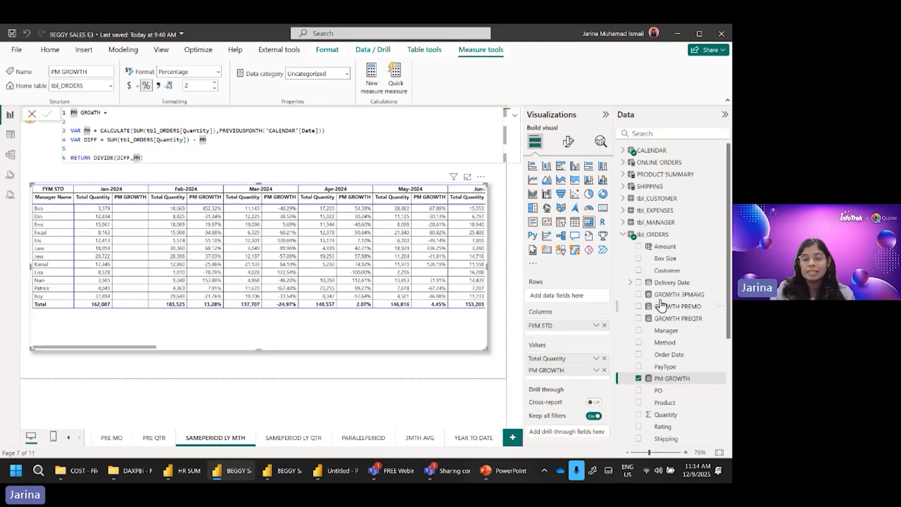
pyautogui.click(625, 235)
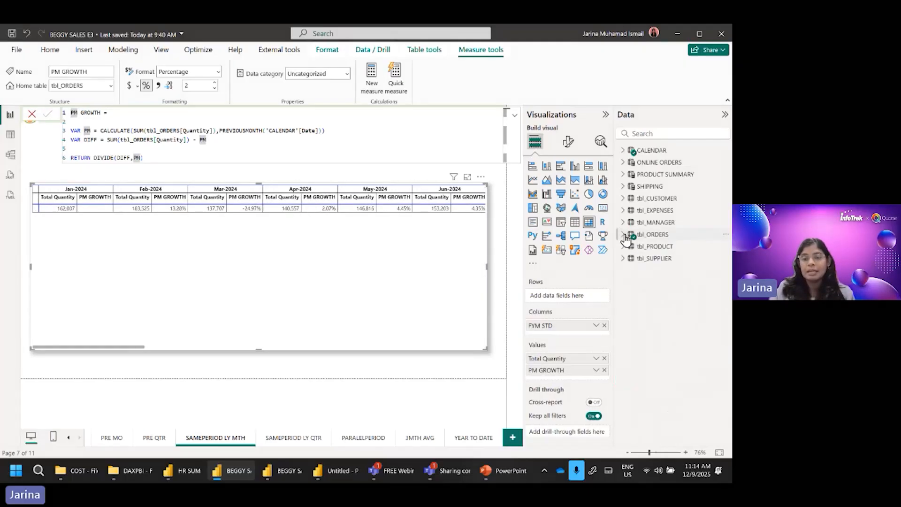
pyautogui.click(651, 176)
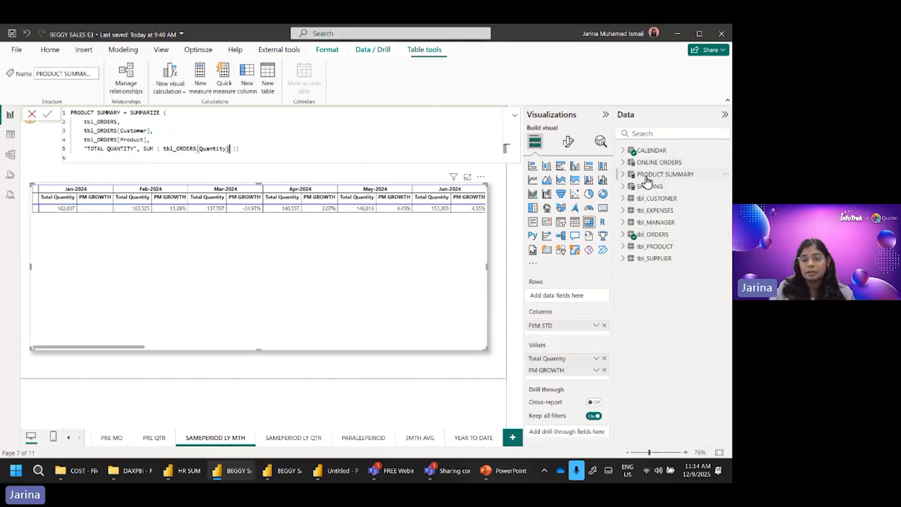
pyautogui.click(622, 246)
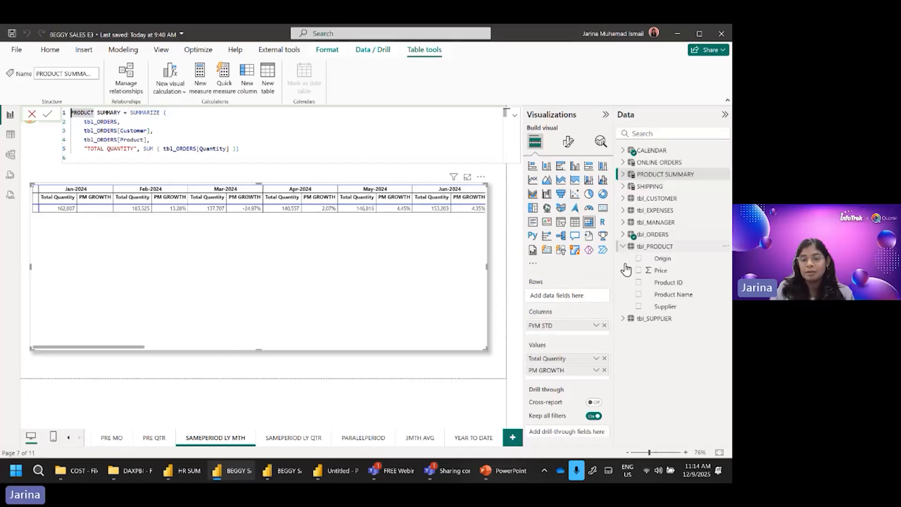
pyautogui.moveTo(671, 264); pyautogui.dragTo(588, 298)
pyautogui.moveTo(684, 303); pyautogui.dragTo(582, 309)
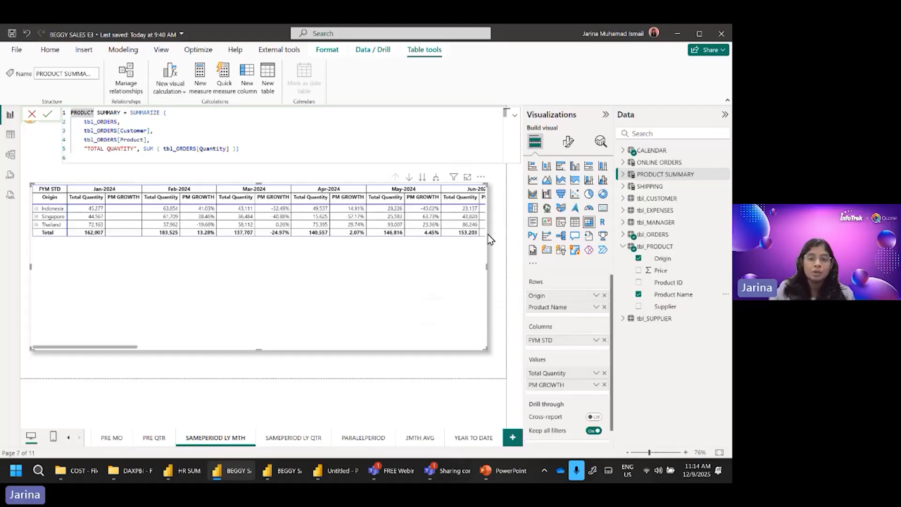
pyautogui.click(436, 178)
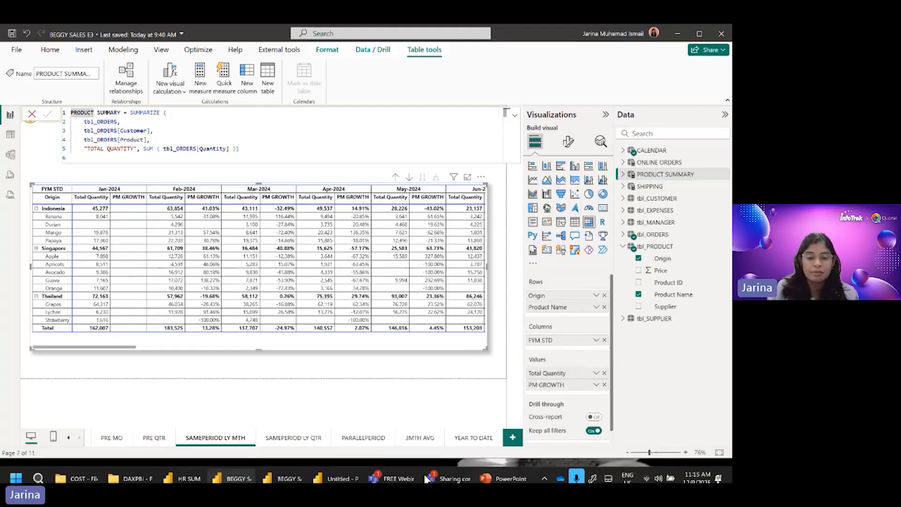
# Step: View the PARALELPERIOD and SAMEPERIOD LY QTR pages, and return to the SAMEPERIOD LY MTH page
pyautogui.moveTo(334, 471)
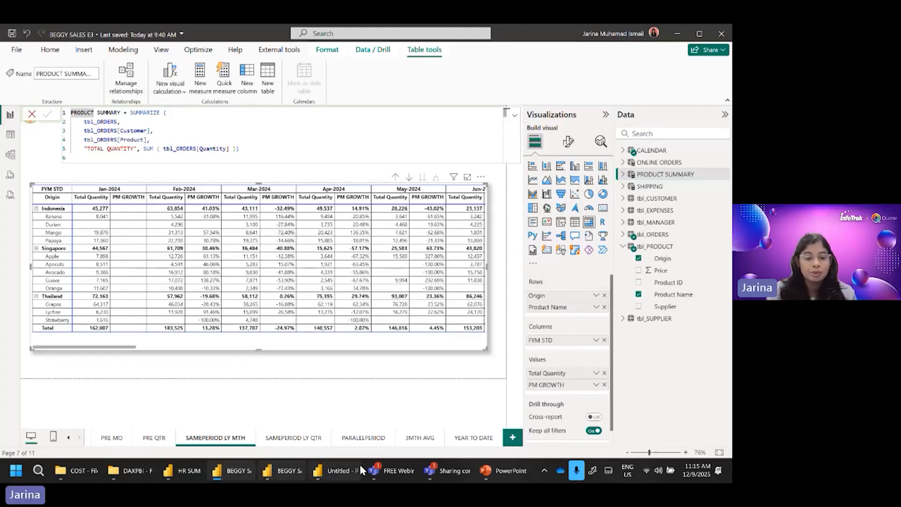
pyautogui.click(369, 438)
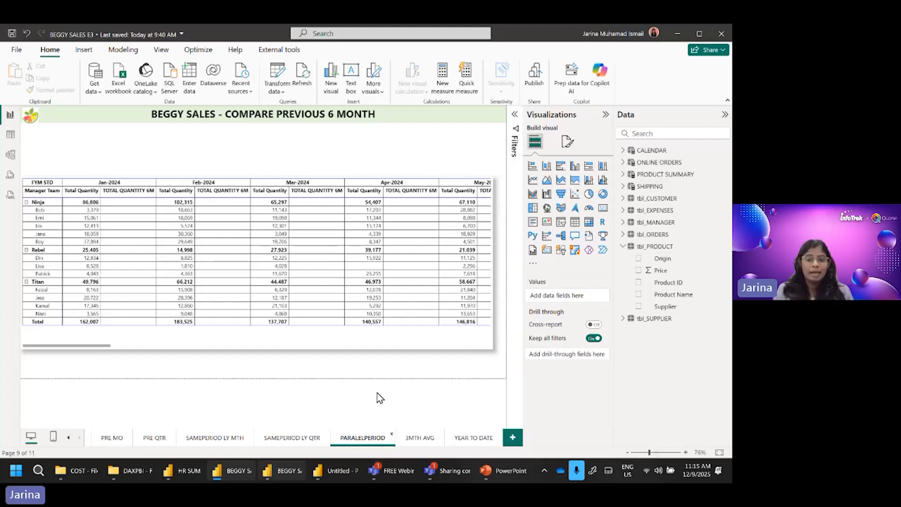
pyautogui.click(296, 439)
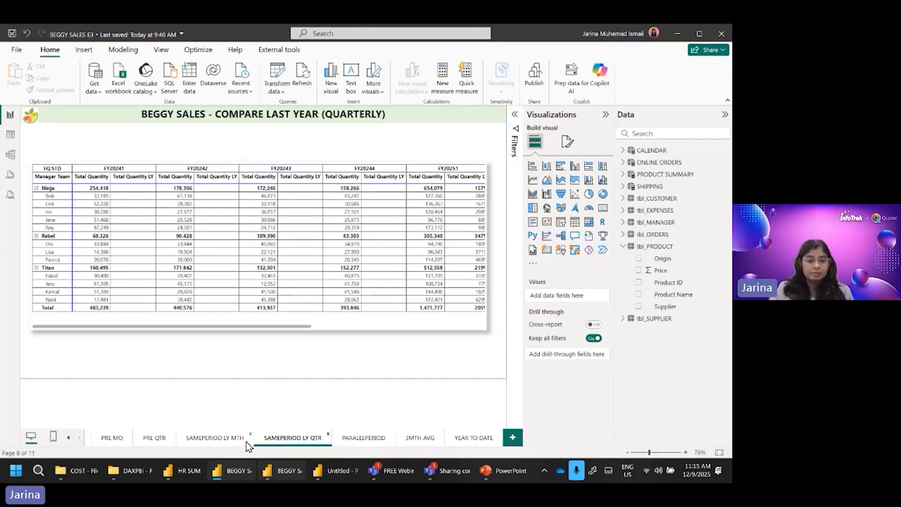
pyautogui.click(202, 442)
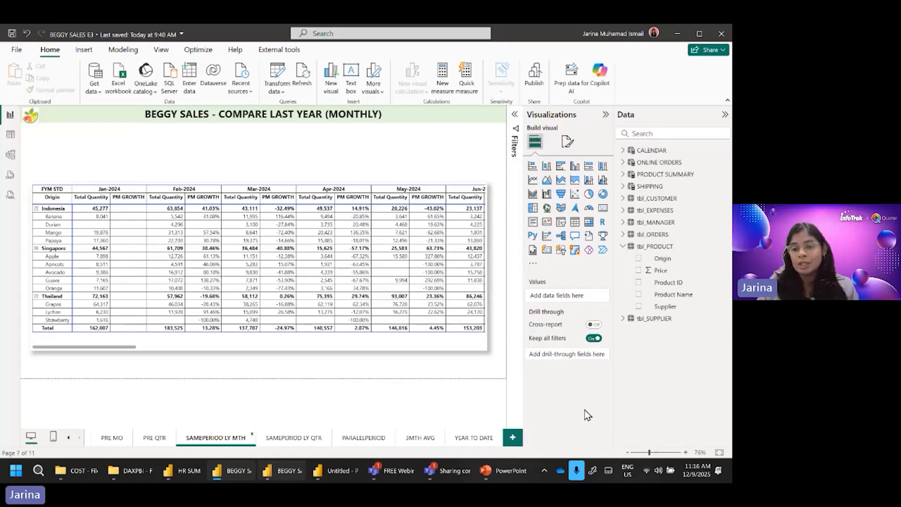
# Step: Open the Total Quantity LY measure in tbl_ORDERS and examine its SAMEPERIODLASTYEAR formula
pyautogui.click(625, 235)
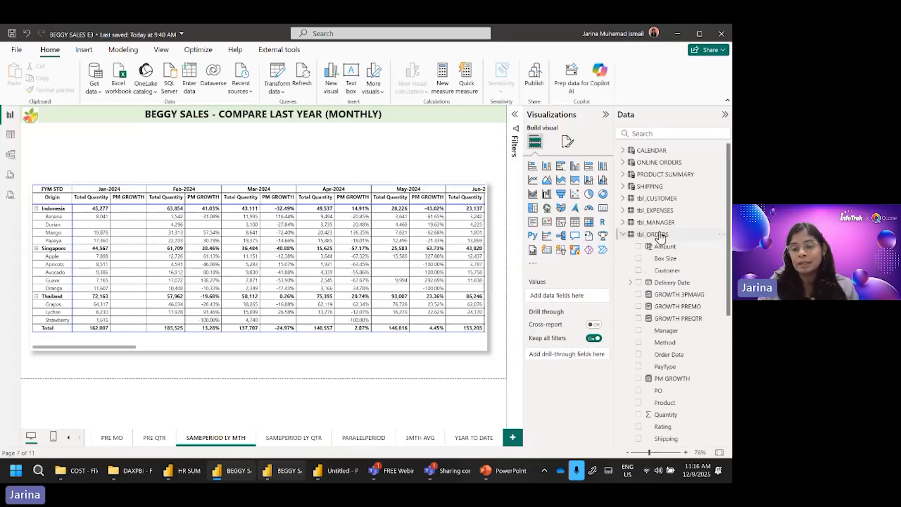
pyautogui.scroll(-5, 692, 337)
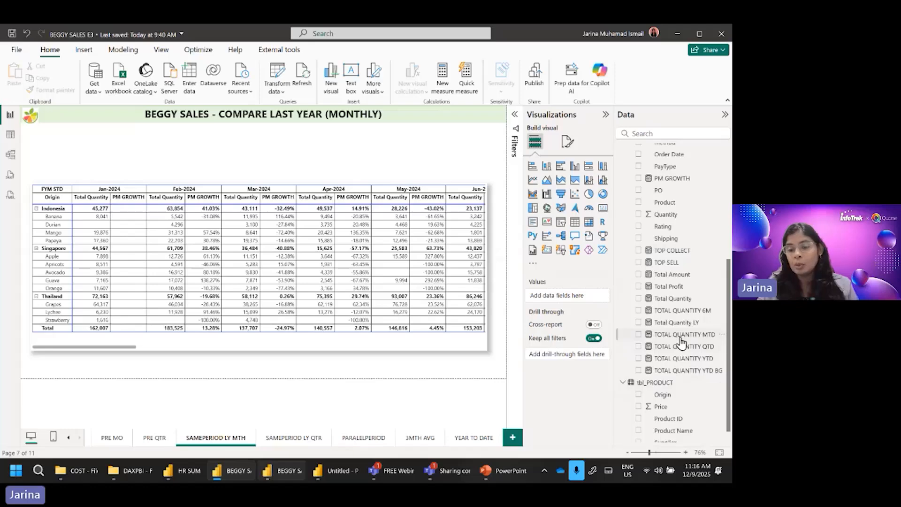
pyautogui.scroll(2, 718, 294)
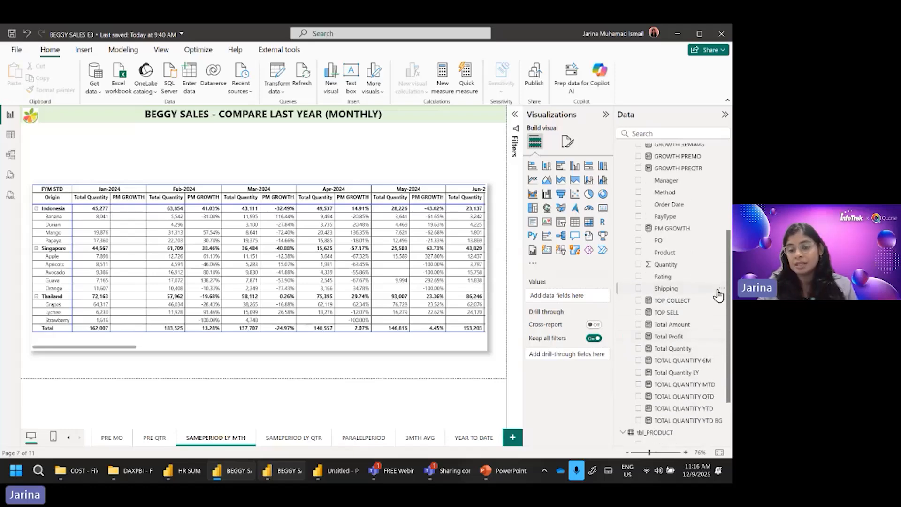
pyautogui.click(676, 372)
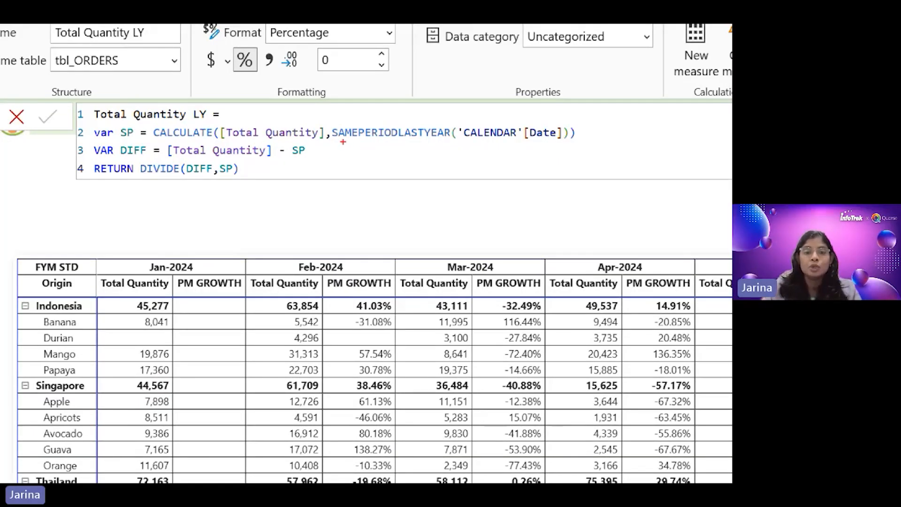
pyautogui.moveTo(345, 144); pyautogui.dragTo(436, 141)
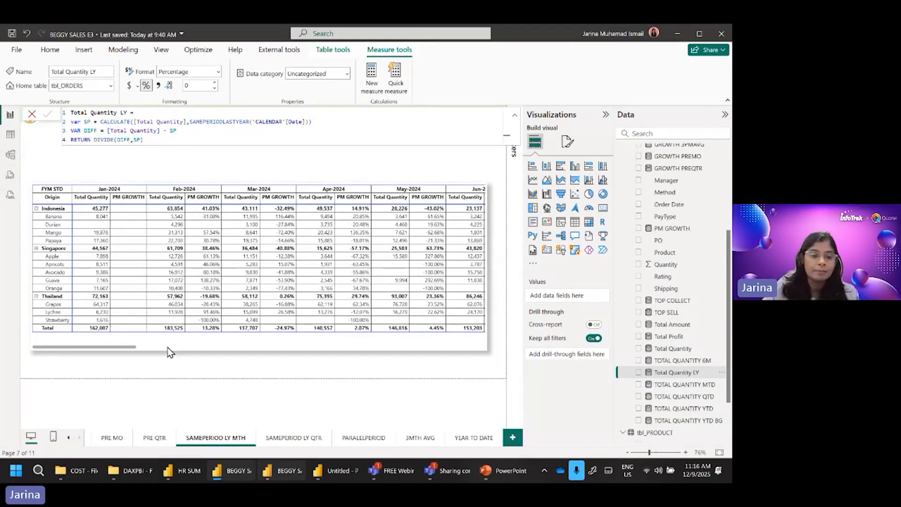
# Step: Add Total Quantity LY to the monthly matrix values, remove PM GROWTH, and examine the months around January 2025
pyautogui.click(164, 340)
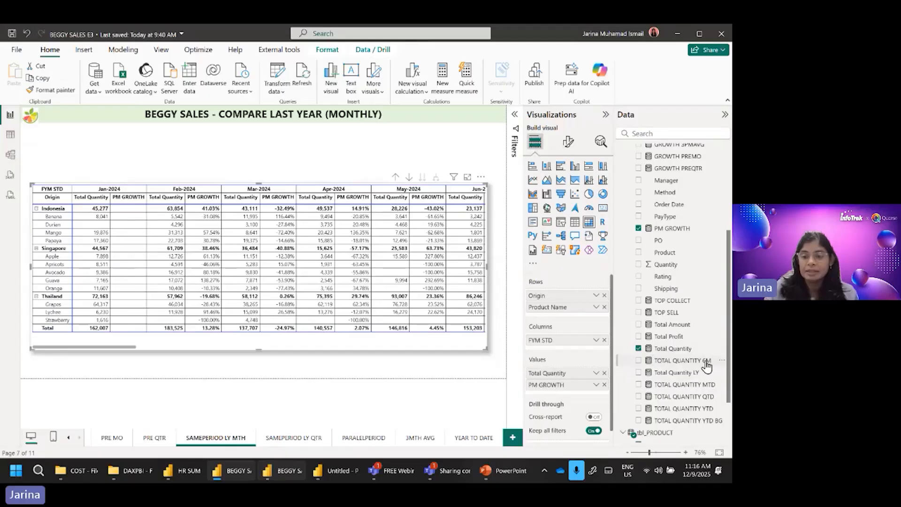
pyautogui.click(639, 373)
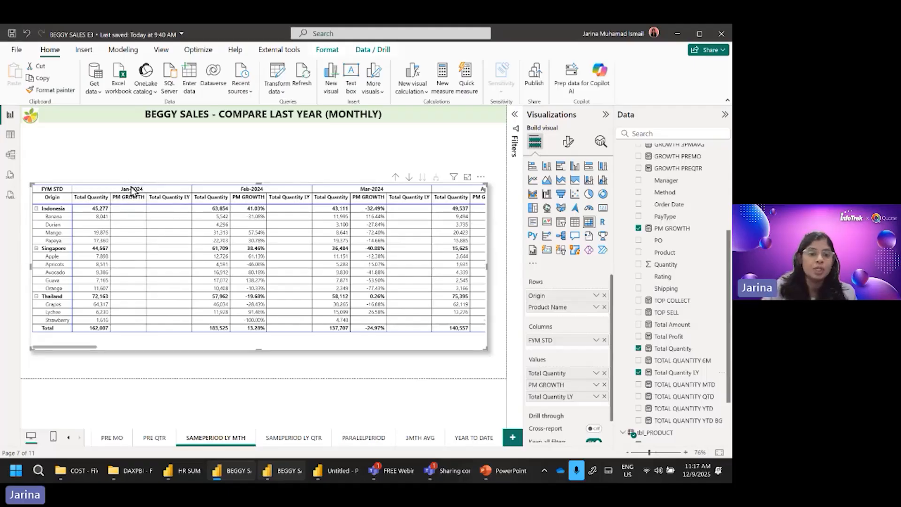
pyautogui.moveTo(86, 346); pyautogui.dragTo(255, 349)
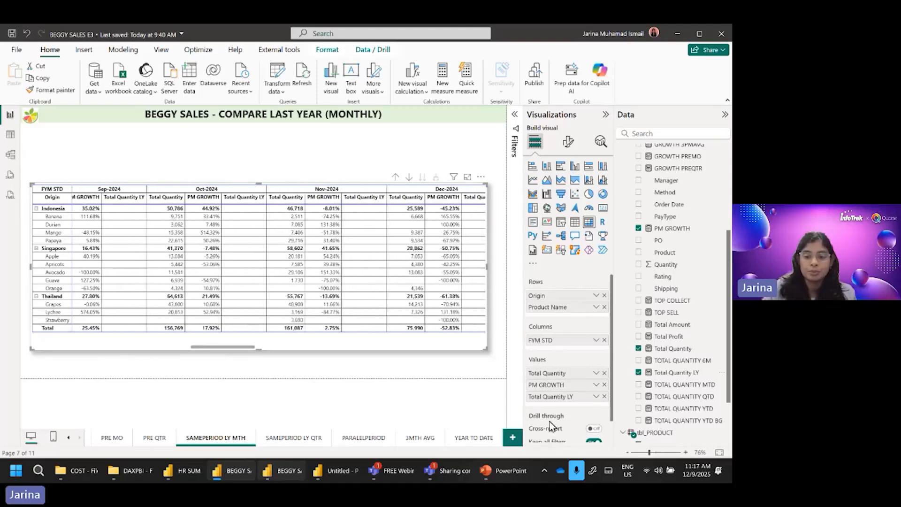
pyautogui.click(604, 384)
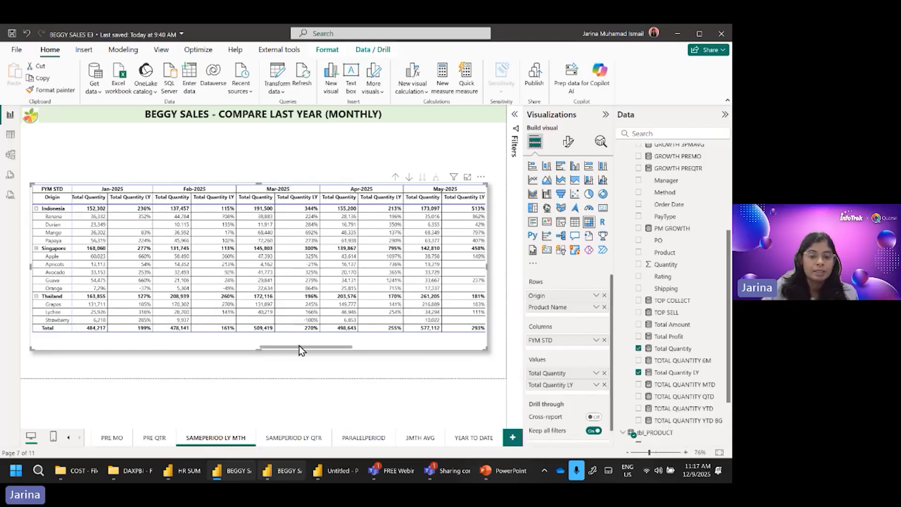
pyautogui.moveTo(290, 346); pyautogui.dragTo(227, 344)
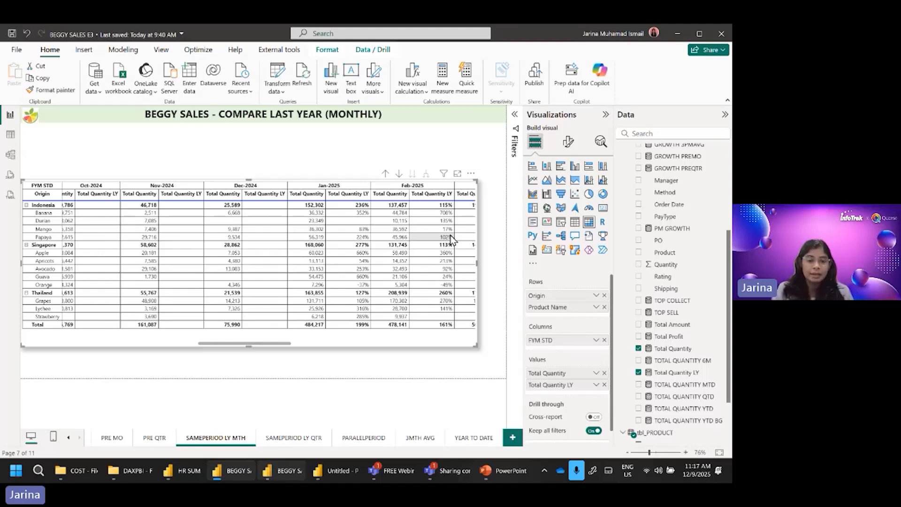
# Step: Switch to the BEGGY SALES E2 report and examine the formula of the NO INCUS measure on the INACTIVE page
pyautogui.click(237, 471)
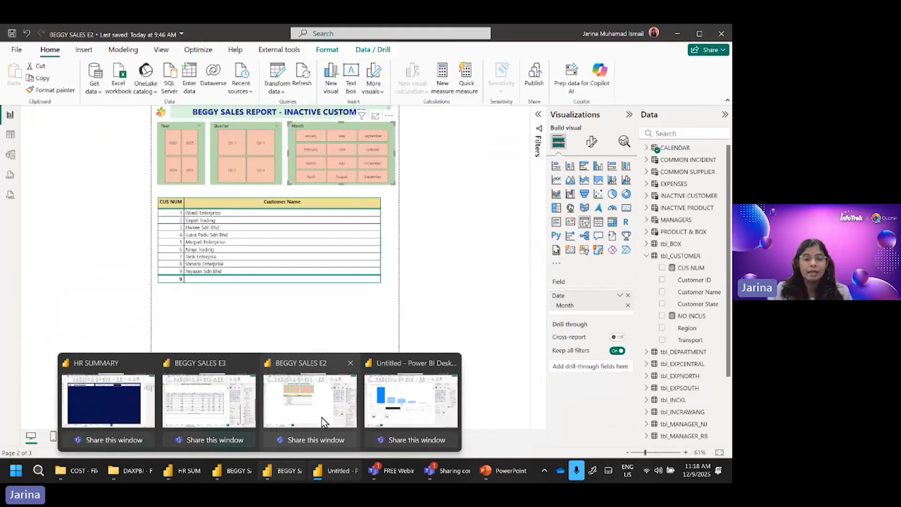
pyautogui.click(264, 393)
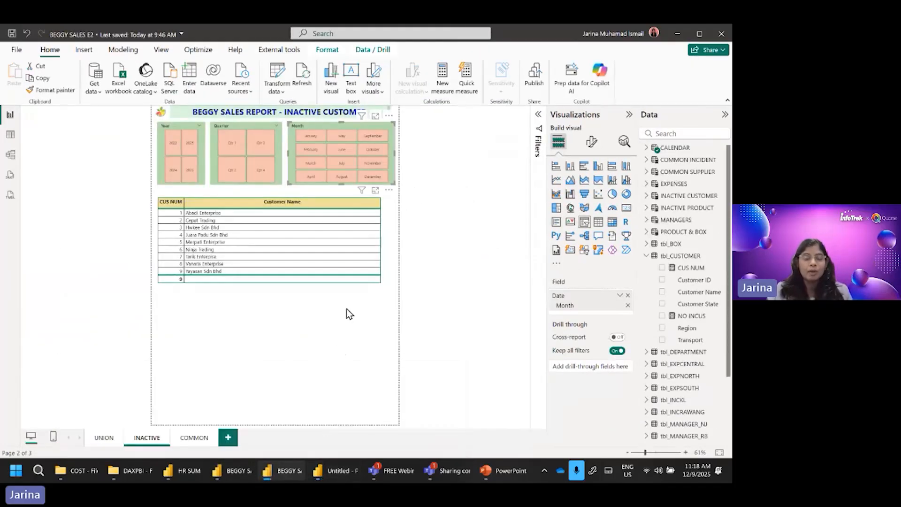
pyautogui.click(383, 294)
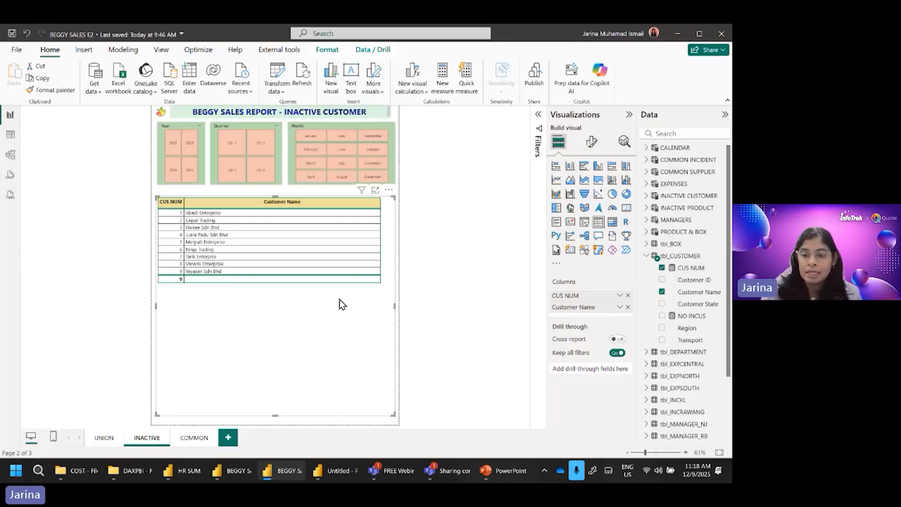
pyautogui.click(689, 316)
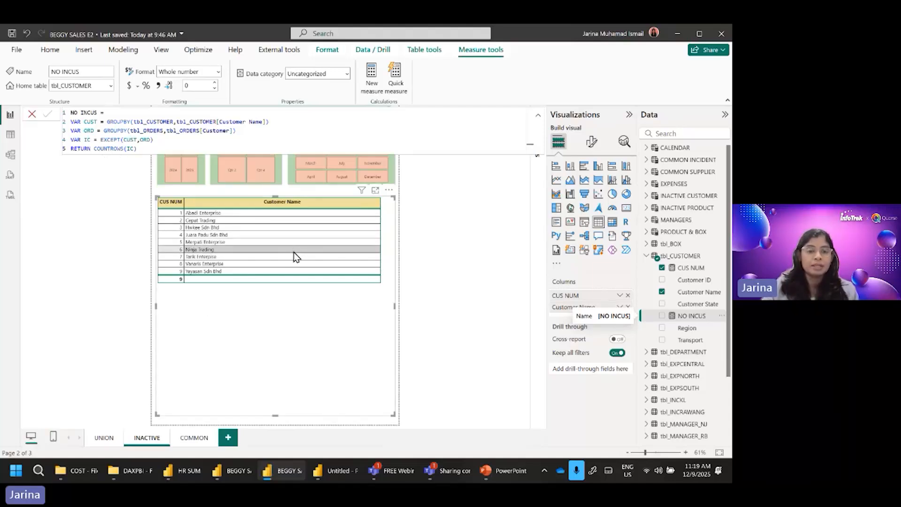
pyautogui.click(436, 291)
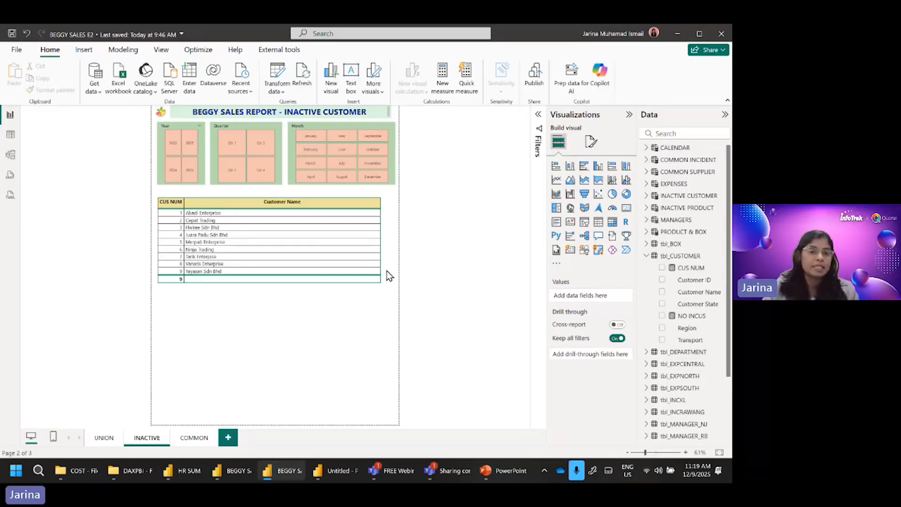
# Step: Filter the inactive customer list to a single year and Qtr 1 with the slicers
pyautogui.click(172, 182)
pyautogui.click(189, 181)
pyautogui.click(188, 151)
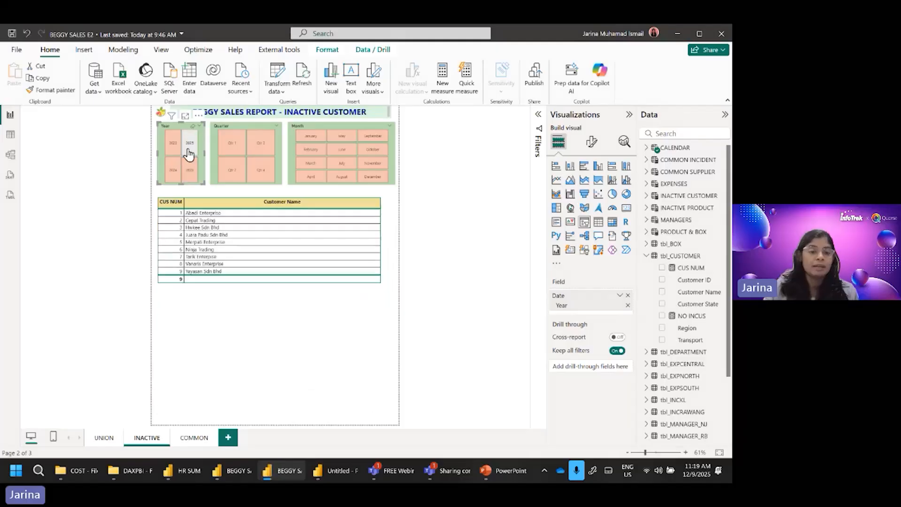
pyautogui.click(188, 154)
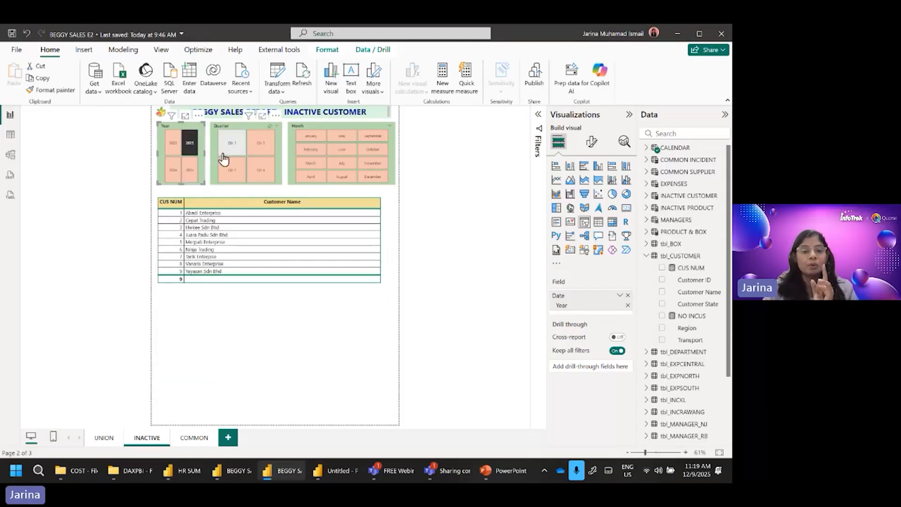
pyautogui.click(232, 154)
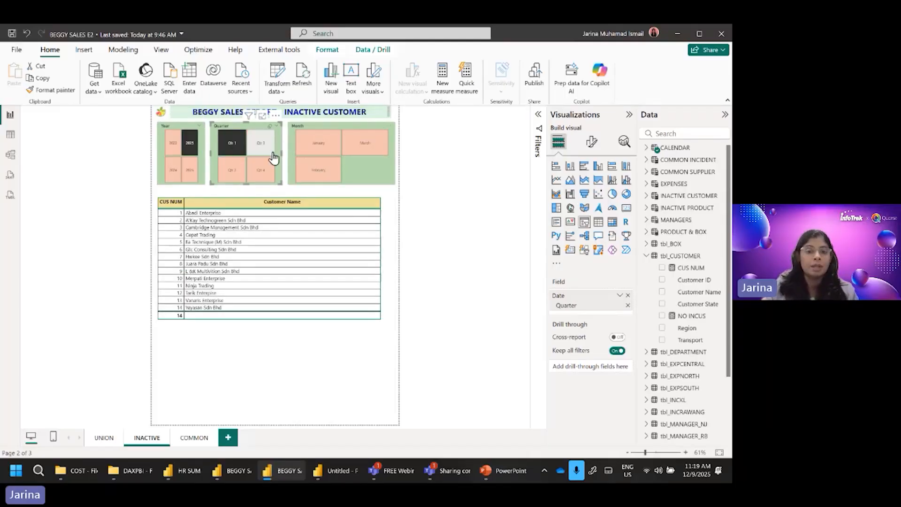
# Step: Change the quarter filter to Qtr 3 and narrow the inactive customer list to July
pyautogui.click(257, 147)
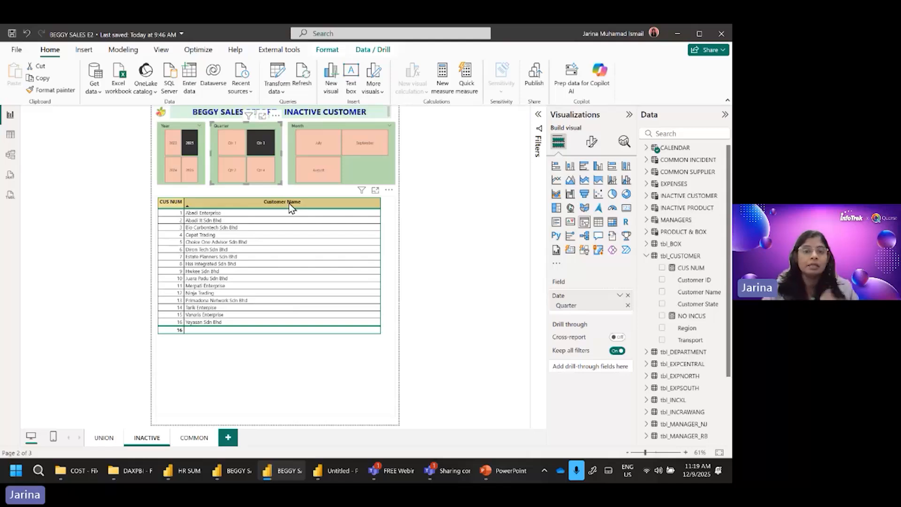
pyautogui.click(319, 148)
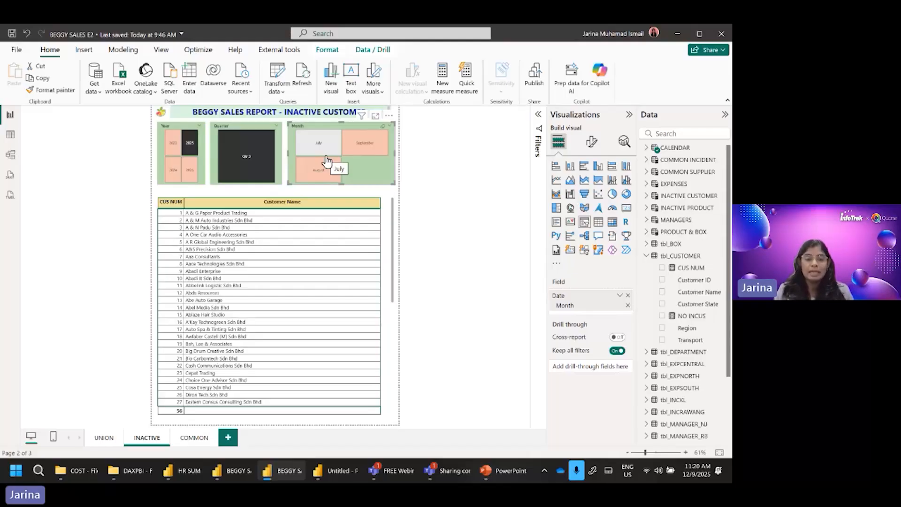
pyautogui.click(326, 159)
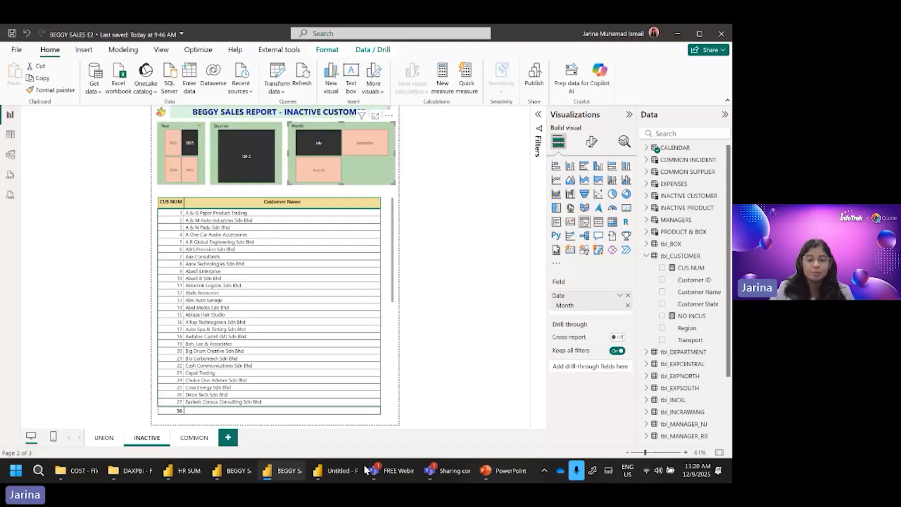
# Step: Switch to the HR SUMMARY report and look through its COST, TRAINING and EVALUATION pages
pyautogui.moveTo(328, 472)
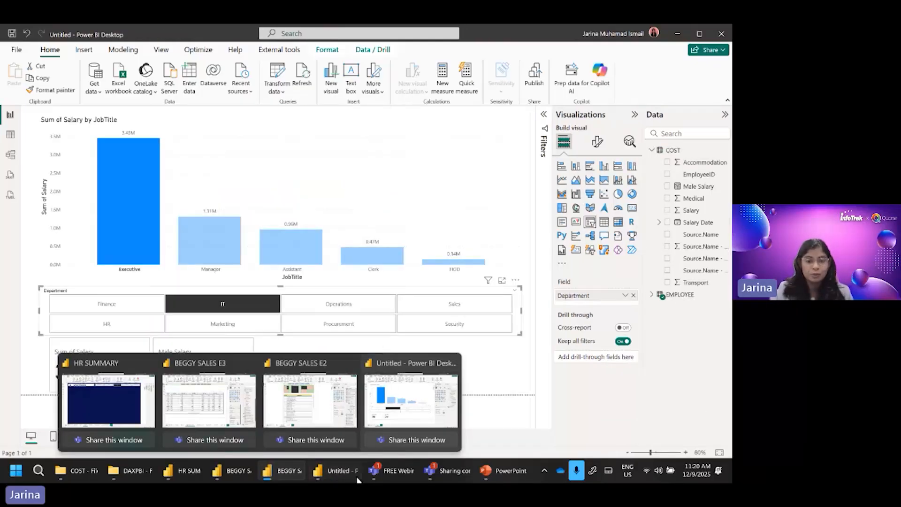
pyautogui.click(404, 374)
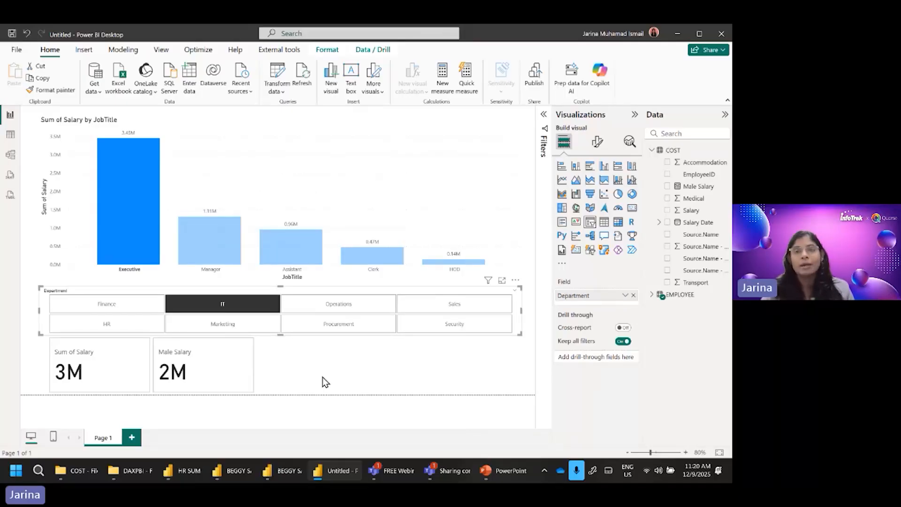
pyautogui.click(186, 471)
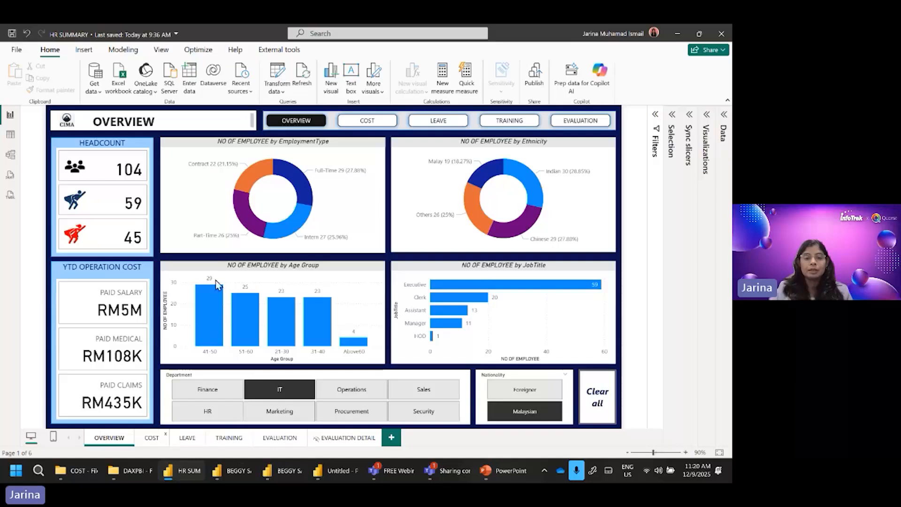
pyautogui.click(152, 438)
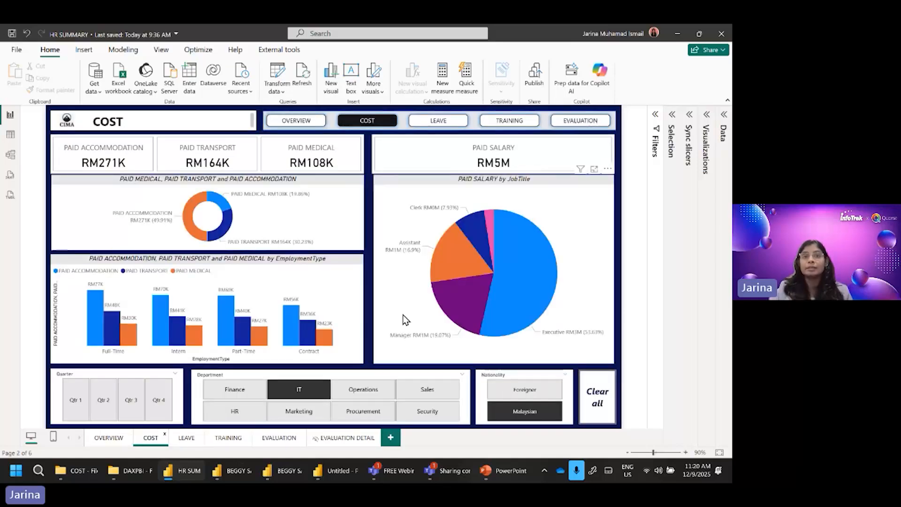
pyautogui.click(230, 438)
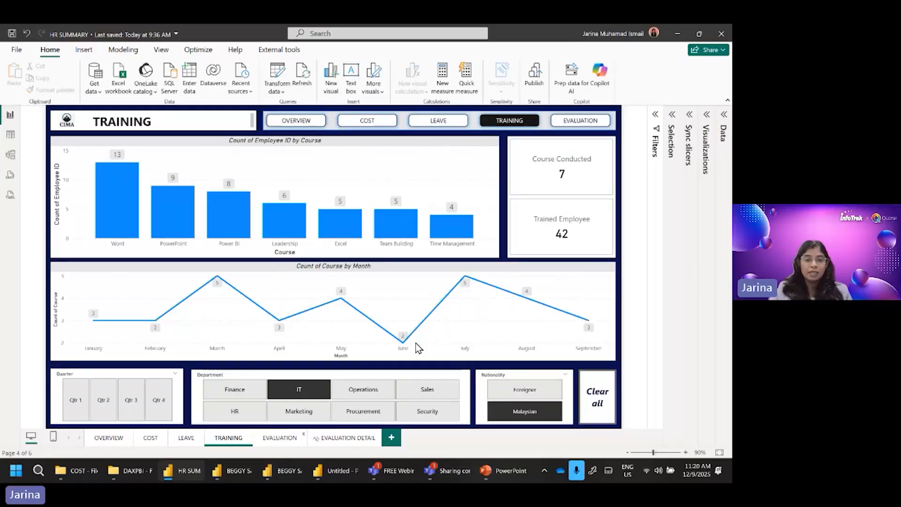
pyautogui.click(284, 436)
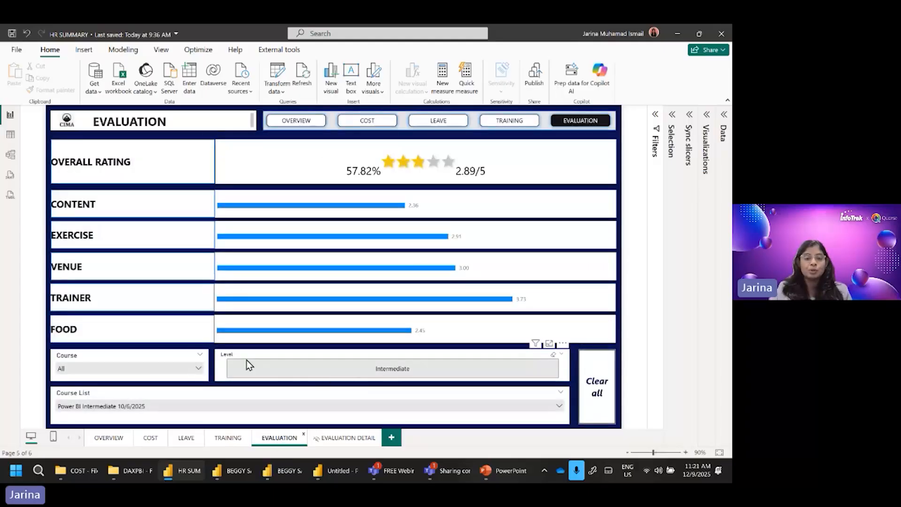
# Step: Filter the evaluation course list to Excel Advanced 5/3/2025 and drill through to the EVALUATION DETAIL page
pyautogui.click(210, 405)
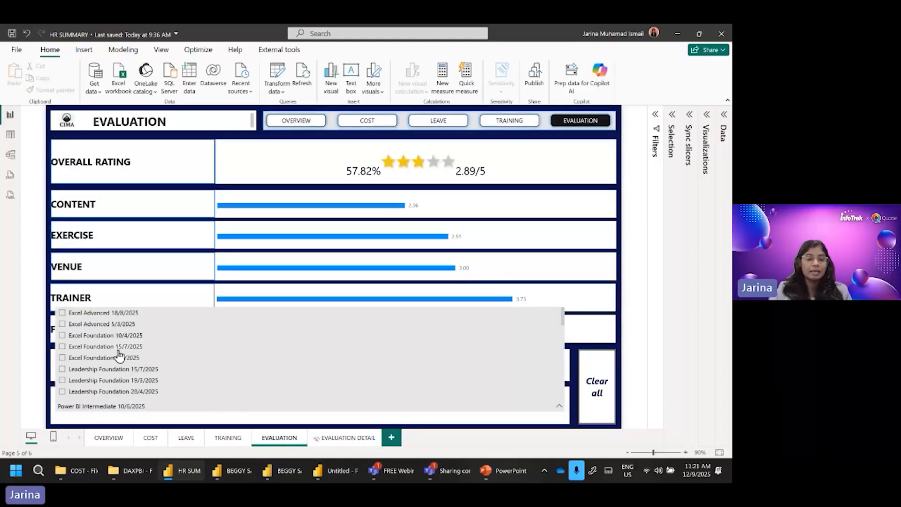
pyautogui.click(96, 325)
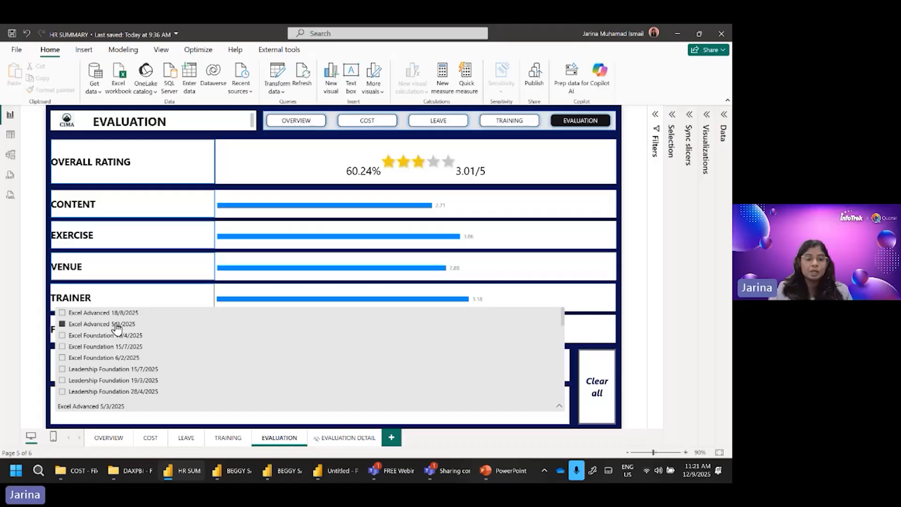
pyautogui.rightClick(117, 328)
pyautogui.moveTo(144, 328)
pyautogui.moveTo(151, 401)
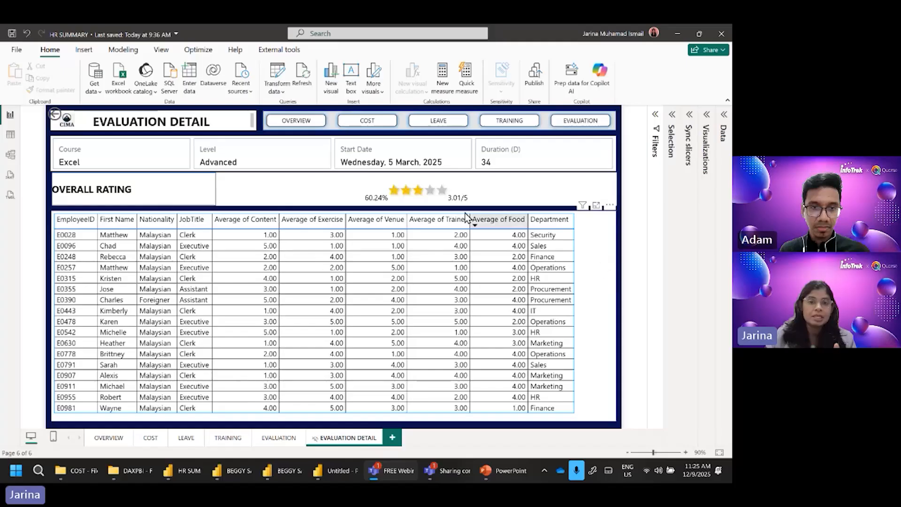
# Step: Refresh the HR SUMMARY data and examine the PENANG and KL tables in Table view
pyautogui.click(305, 80)
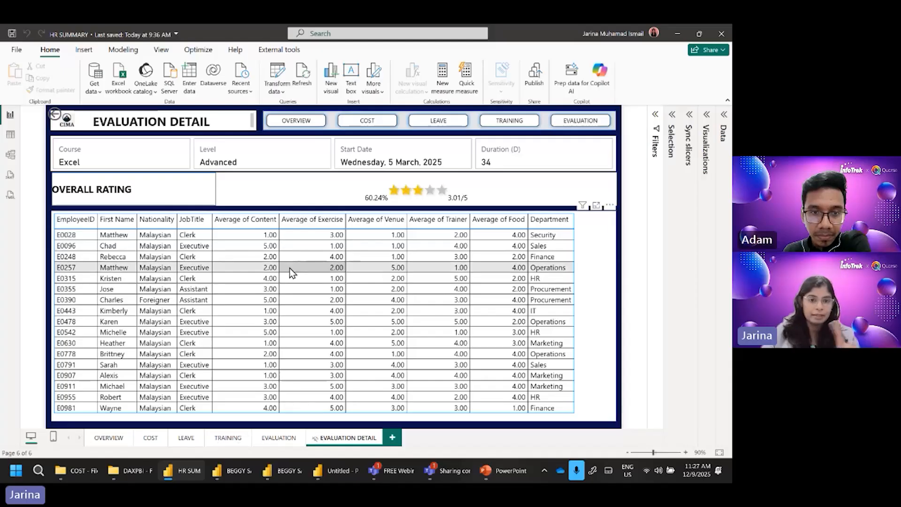
pyautogui.click(724, 115)
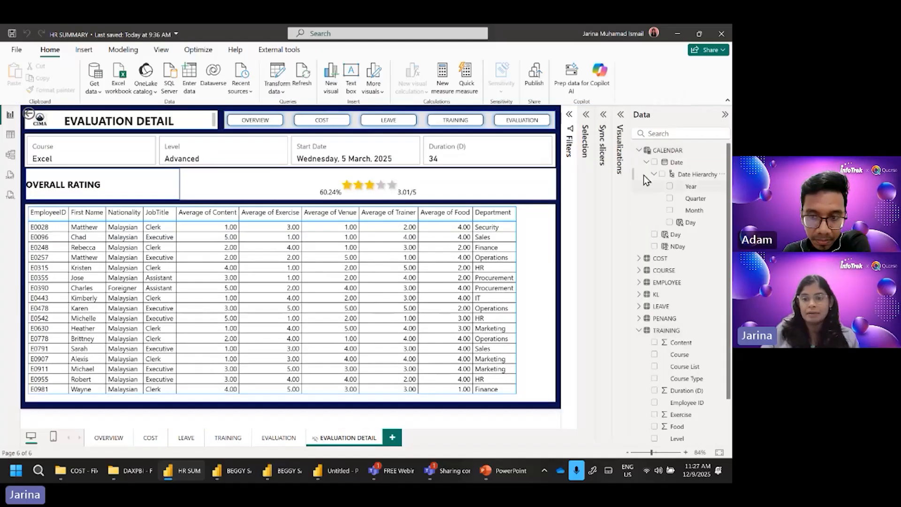
pyautogui.click(640, 150)
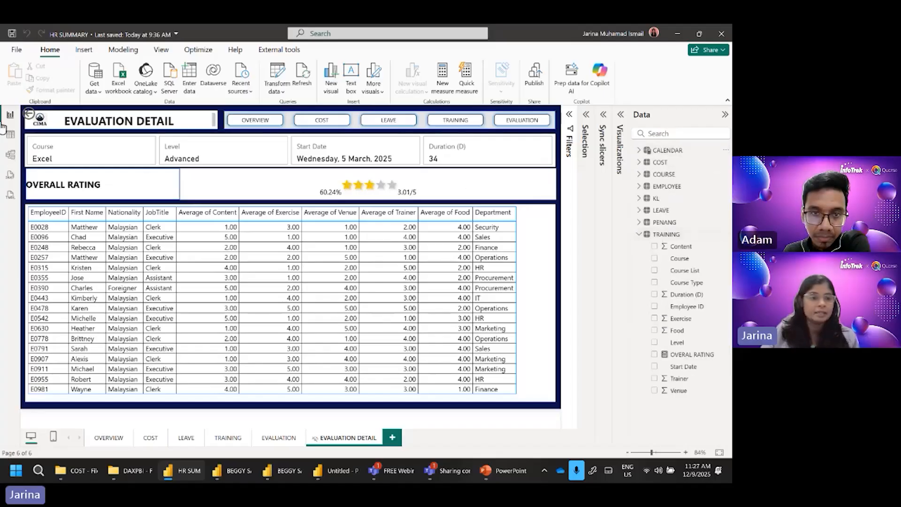
pyautogui.click(11, 135)
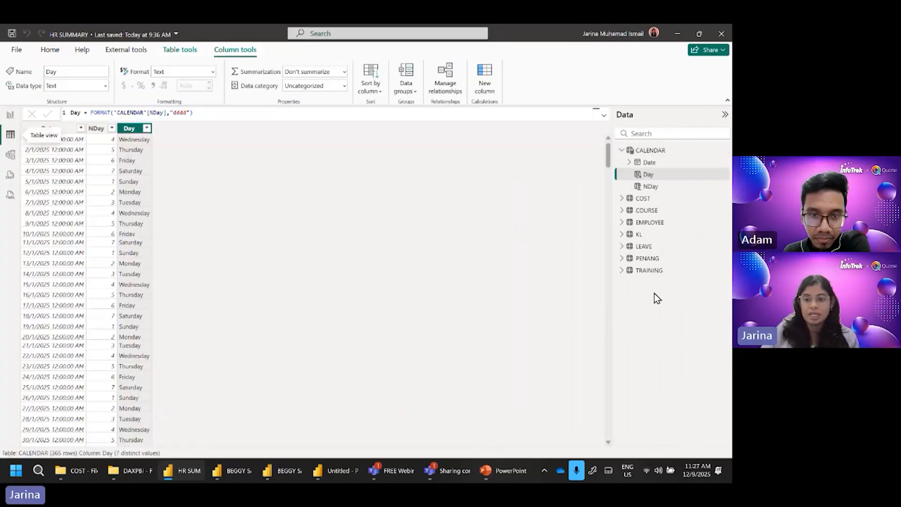
pyautogui.click(648, 259)
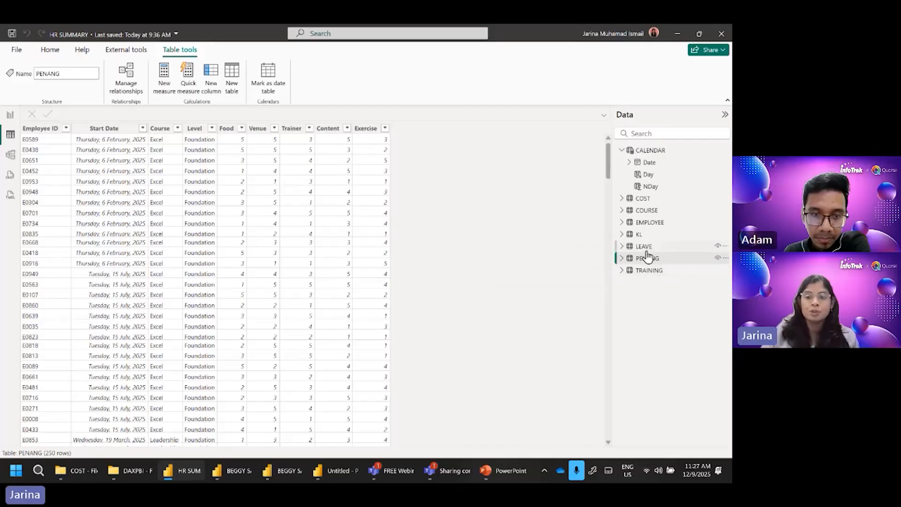
pyautogui.click(640, 236)
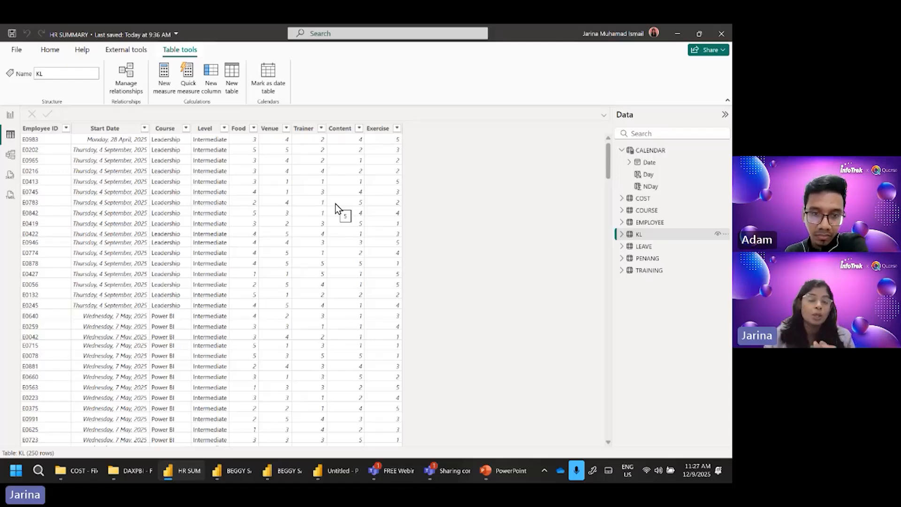
# Step: Open the Power Query Editor and start Append Queries as New
pyautogui.click(51, 52)
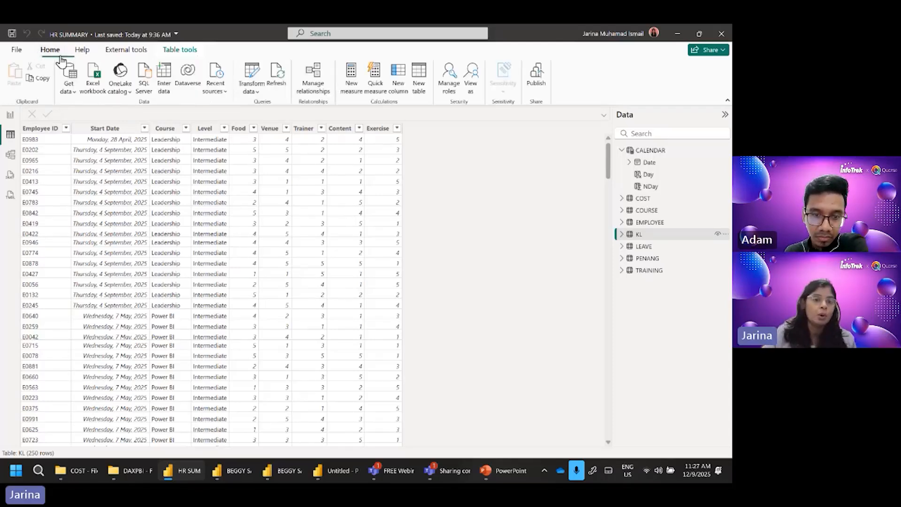
pyautogui.click(248, 75)
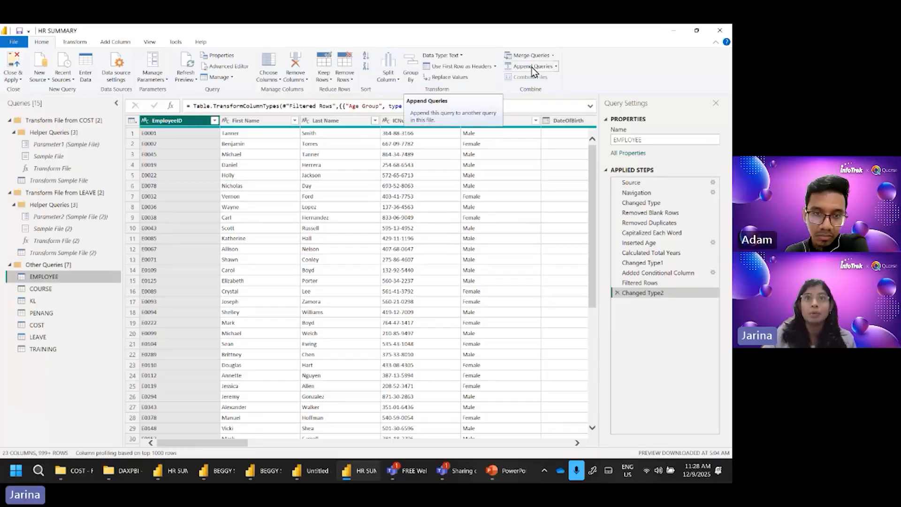
pyautogui.click(556, 67)
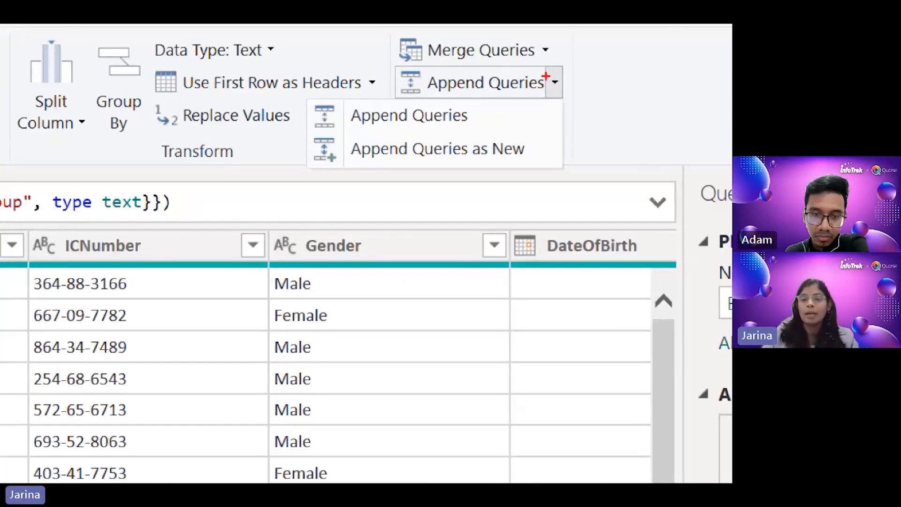
pyautogui.moveTo(545, 71); pyautogui.dragTo(565, 94)
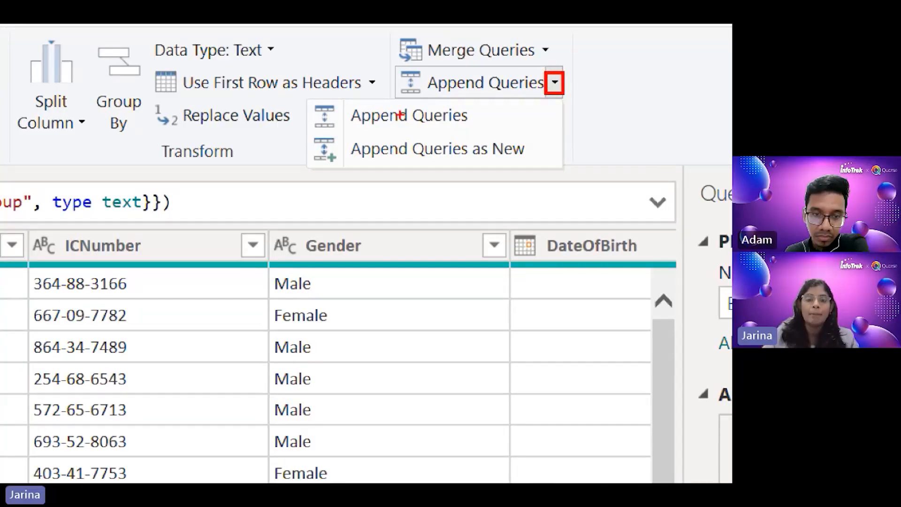
pyautogui.moveTo(342, 131); pyautogui.dragTo(529, 171)
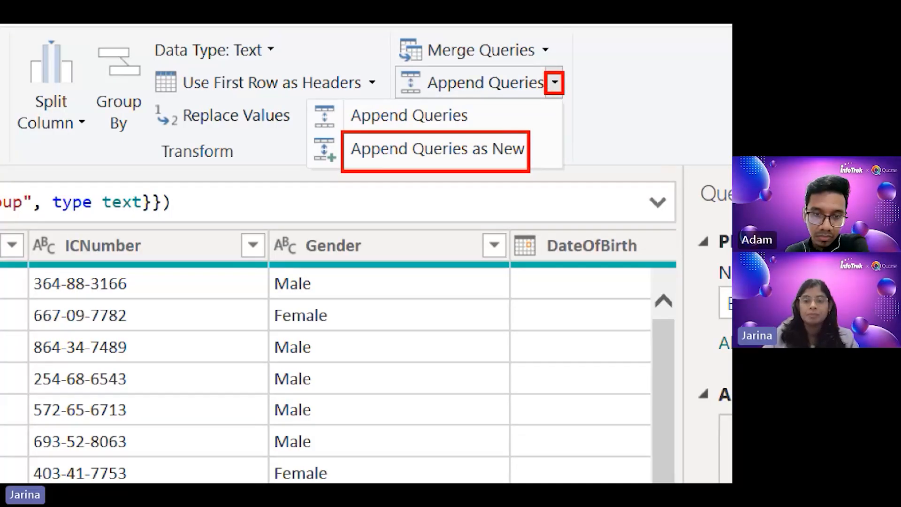
pyautogui.press('Escape')
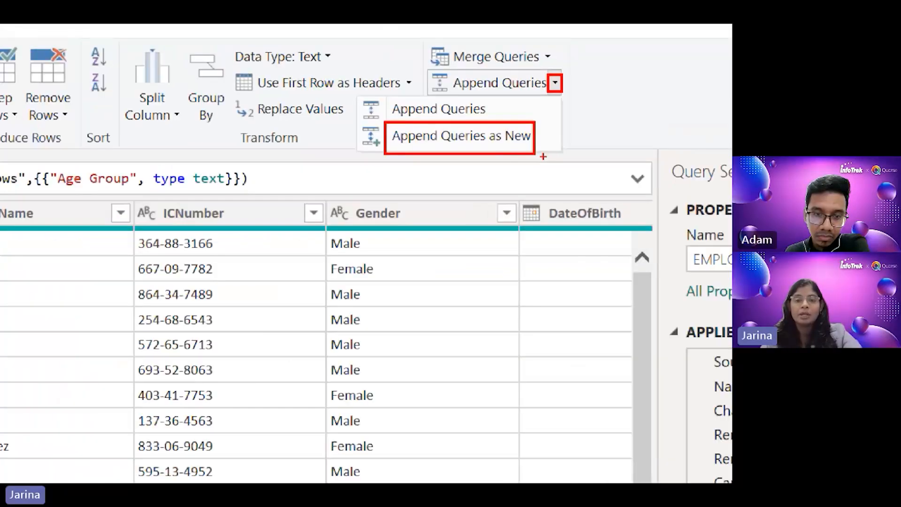
pyautogui.click(556, 67)
pyautogui.click(530, 89)
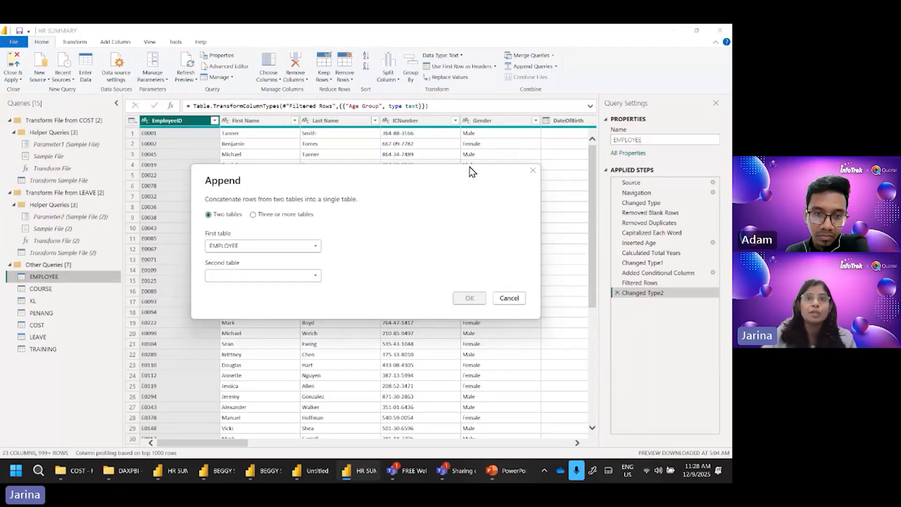
# Step: Append the KL and PENANG tables with the three or more tables option, removing EMPLOYEE from the tables to append
pyautogui.click(275, 216)
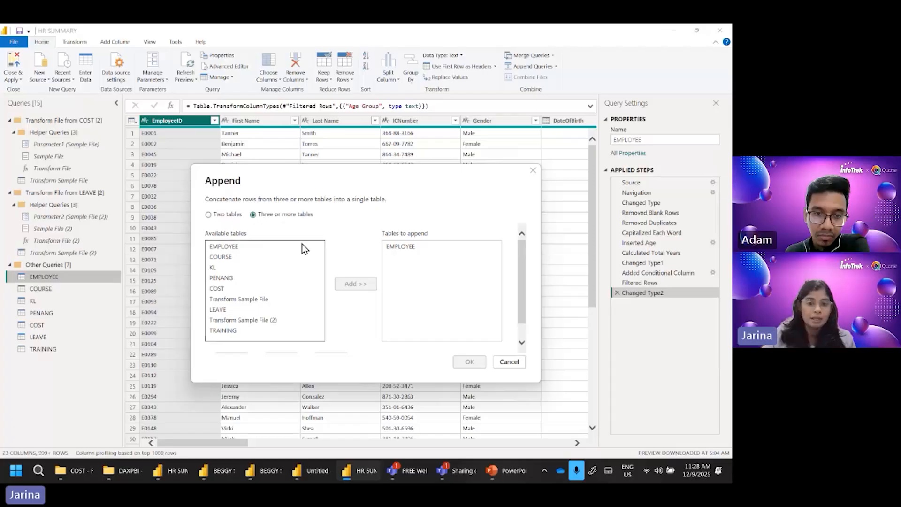
pyautogui.click(222, 268)
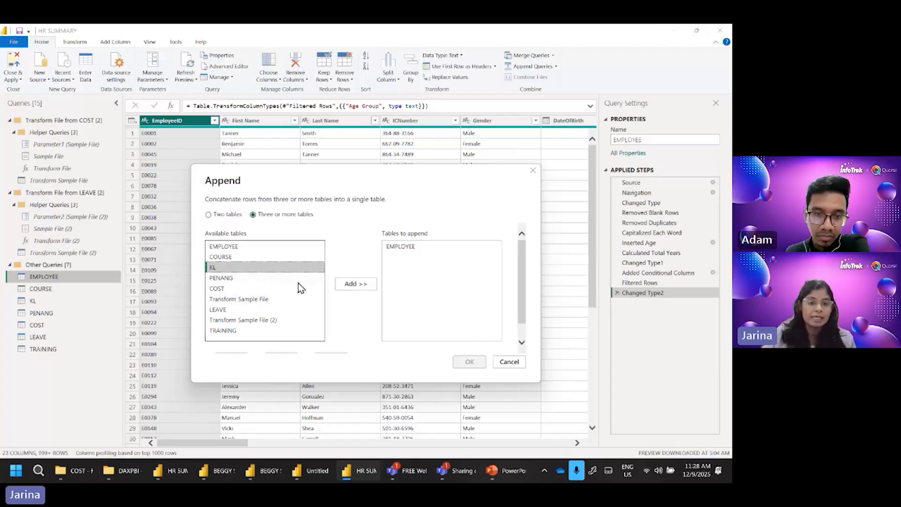
pyautogui.click(353, 283)
pyautogui.click(232, 277)
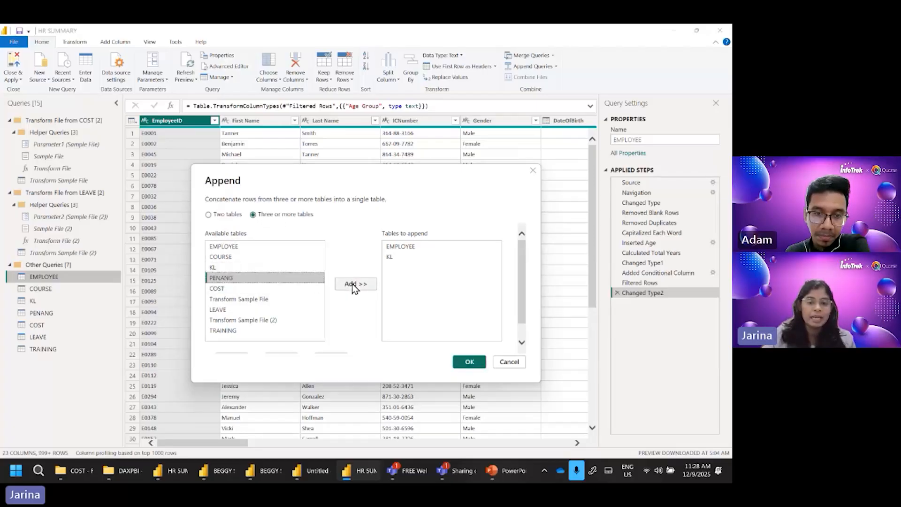
pyautogui.click(354, 284)
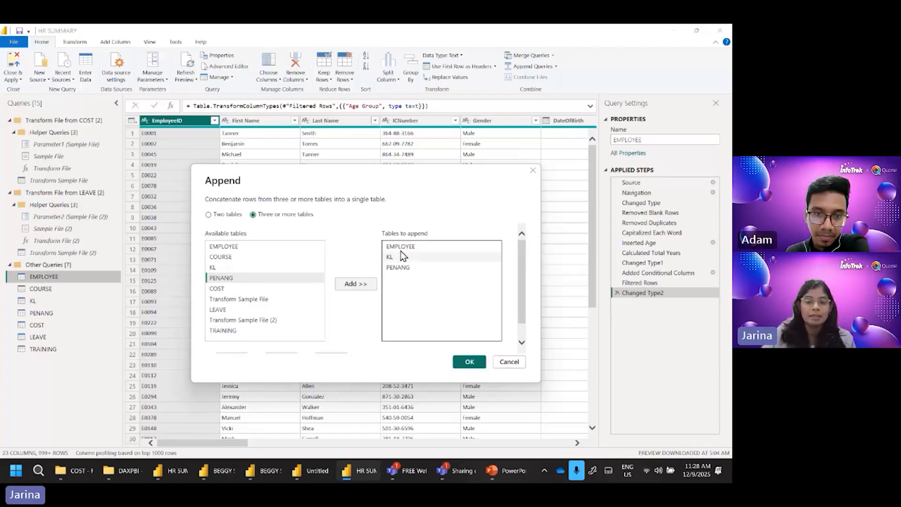
pyautogui.click(431, 248)
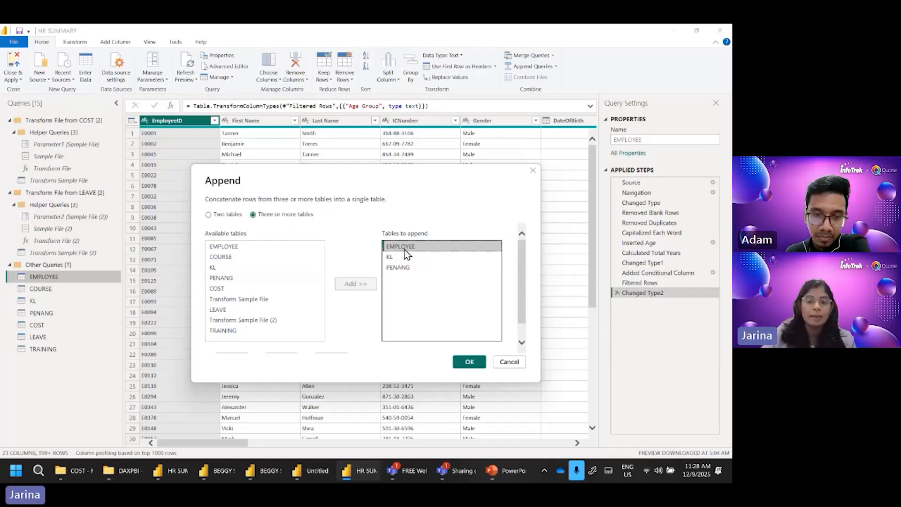
pyautogui.scroll(-1, 350, 325)
pyautogui.click(287, 344)
pyautogui.scroll(1, 473, 265)
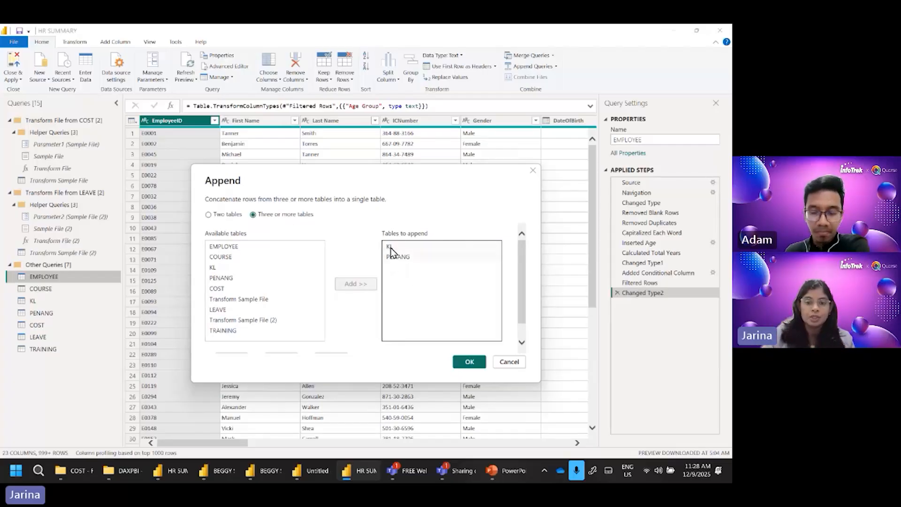
pyautogui.click(472, 360)
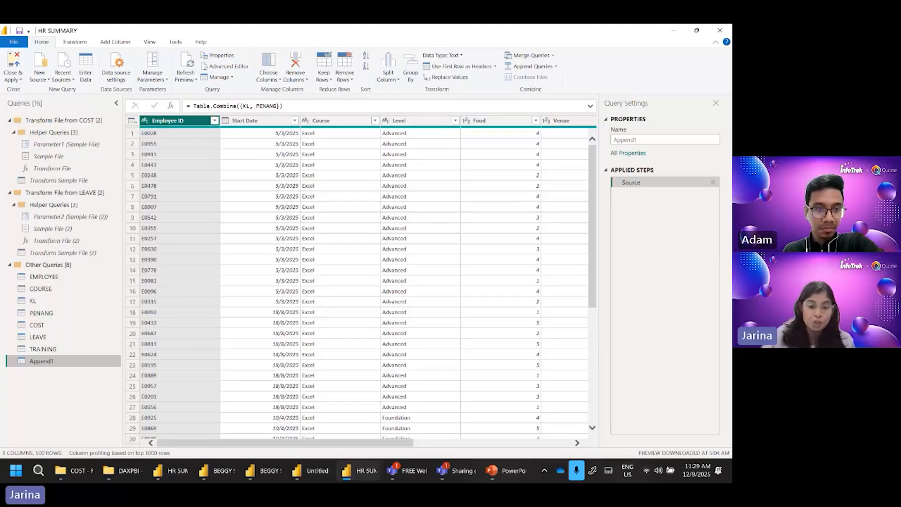
# Step: Switch to the untitled salary report and open the Callout values formatting for the Sum of Salary and Male Salary card
pyautogui.click(368, 471)
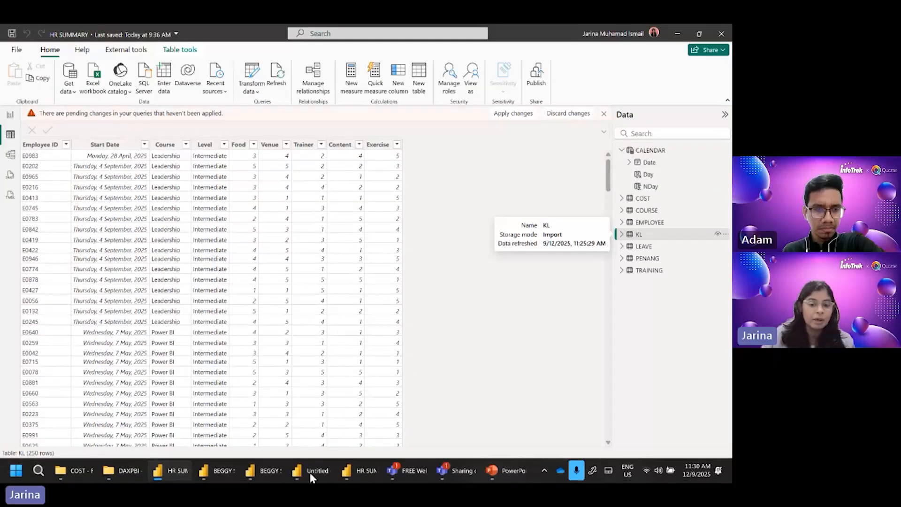
pyautogui.click(311, 471)
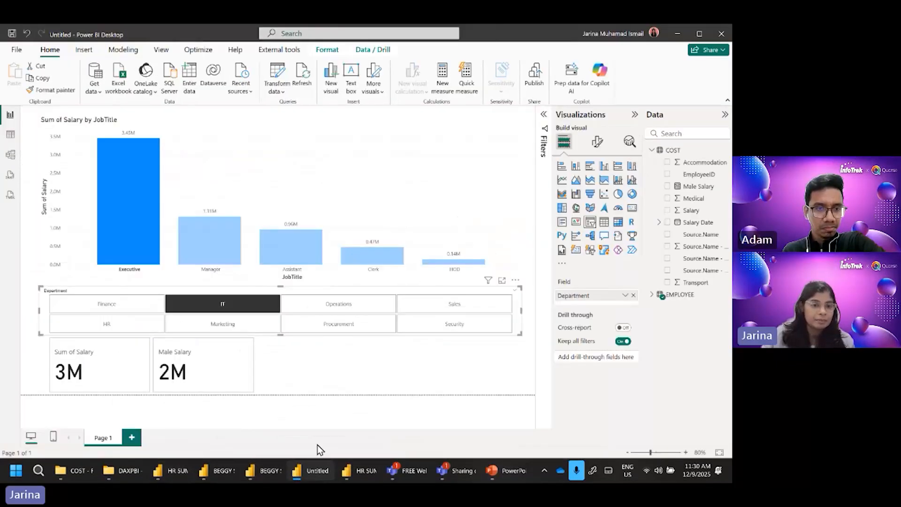
pyautogui.click(154, 371)
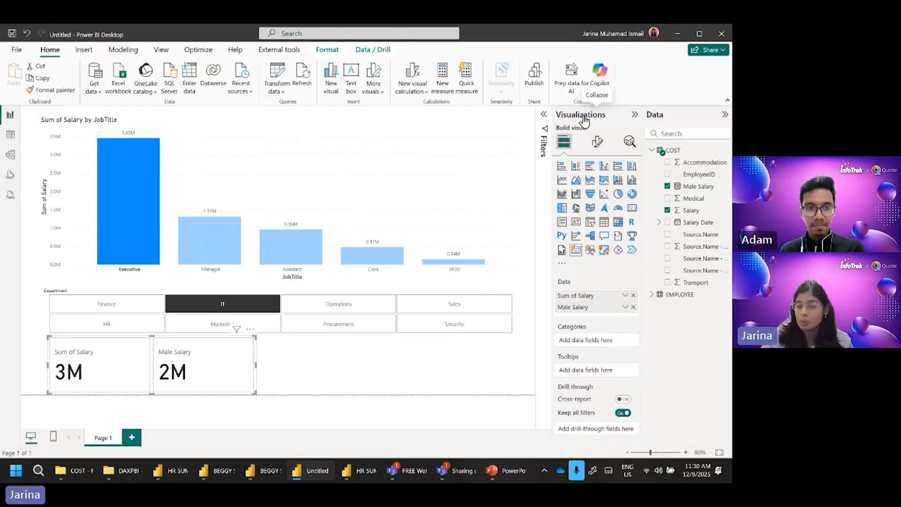
pyautogui.click(597, 142)
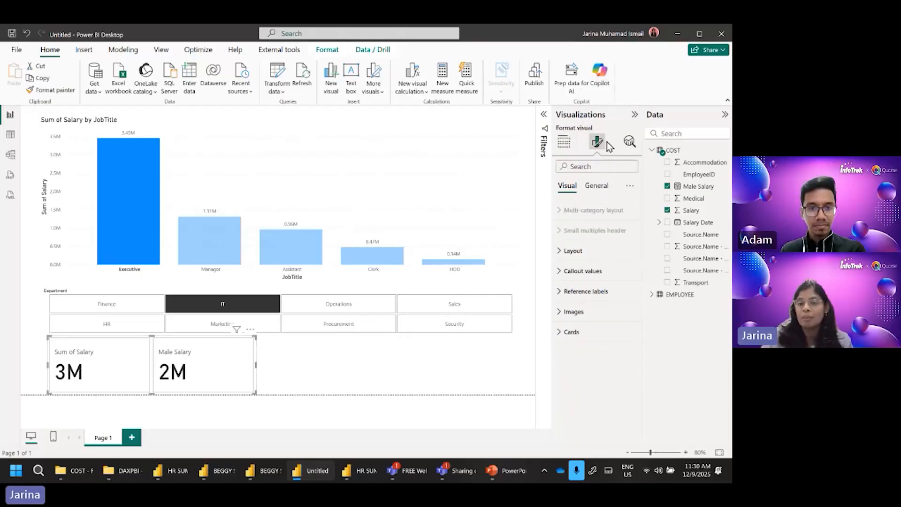
pyautogui.click(593, 275)
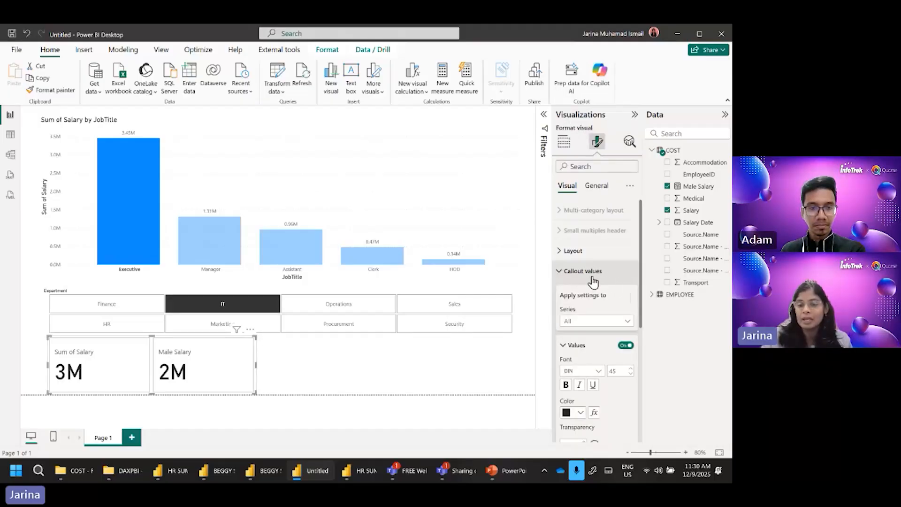
pyautogui.scroll(-3, 619, 300)
pyautogui.scroll(1, 626, 306)
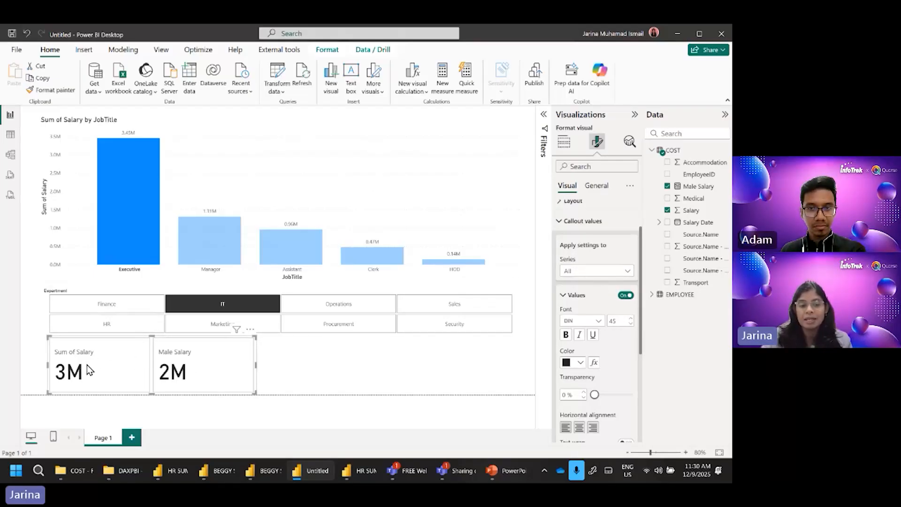
pyautogui.scroll(-1, 613, 356)
pyautogui.scroll(-5, 613, 361)
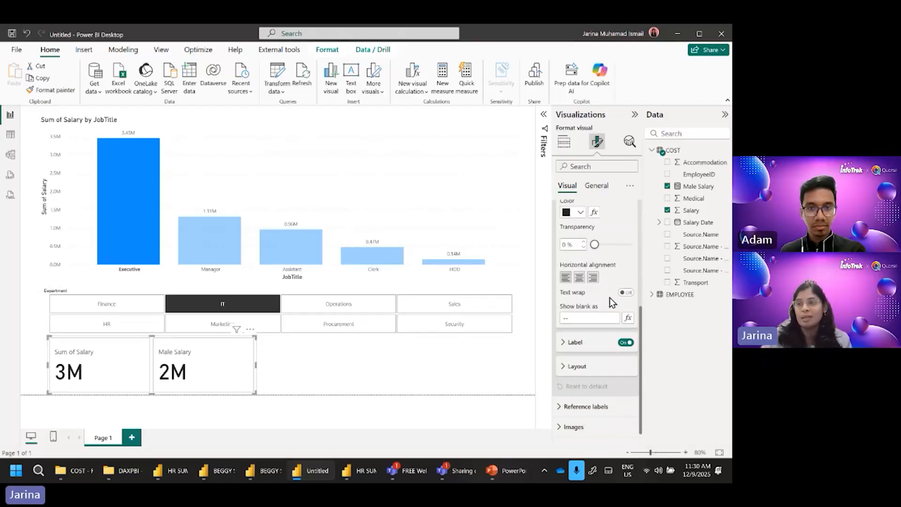
pyautogui.scroll(4, 612, 302)
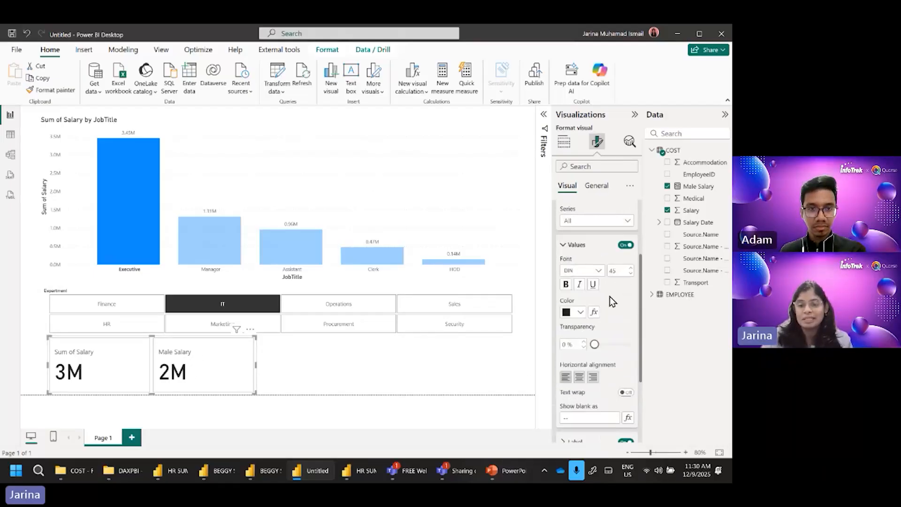
# Step: For the Sum of Salary series, try Thousands as the callout's display units and settle on None
pyautogui.click(582, 228)
pyautogui.click(574, 243)
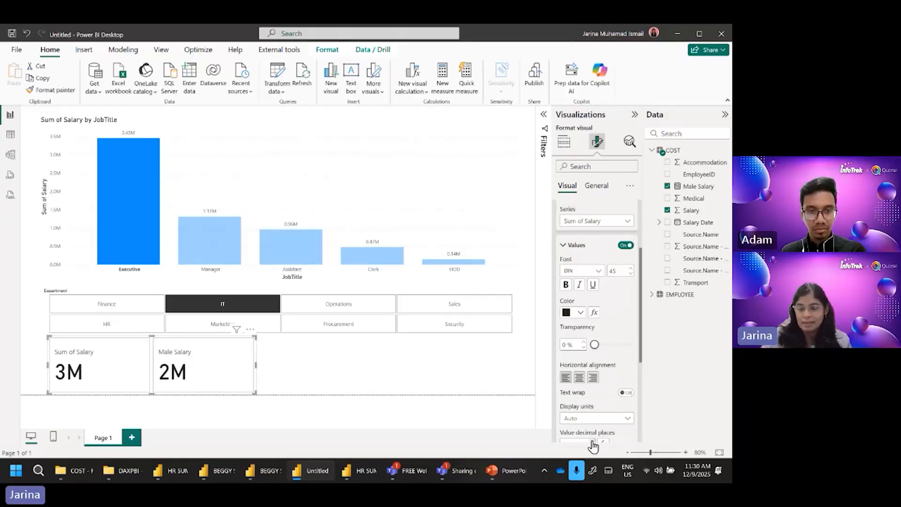
pyautogui.click(584, 419)
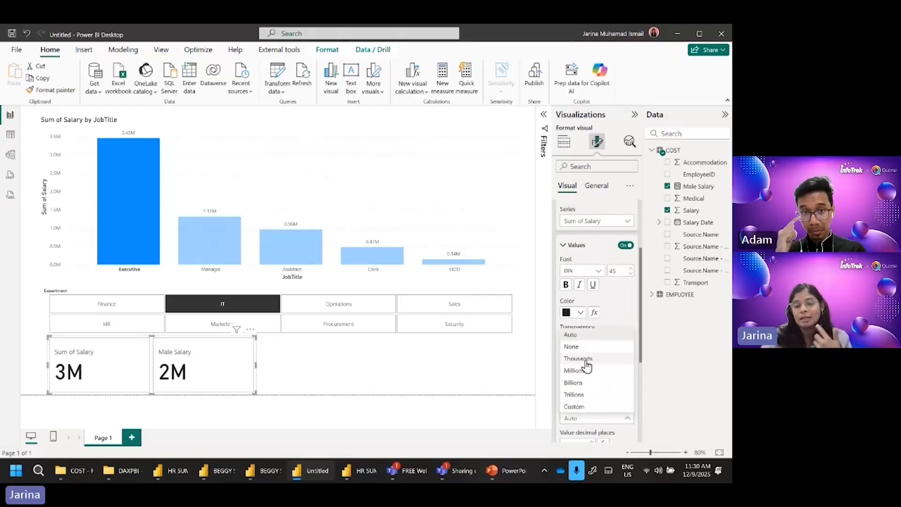
pyautogui.click(584, 358)
pyautogui.click(590, 422)
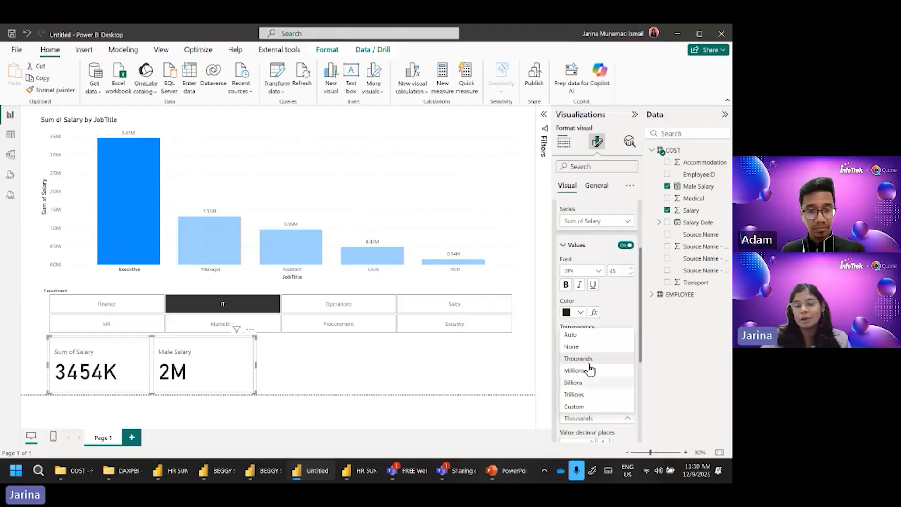
pyautogui.click(581, 346)
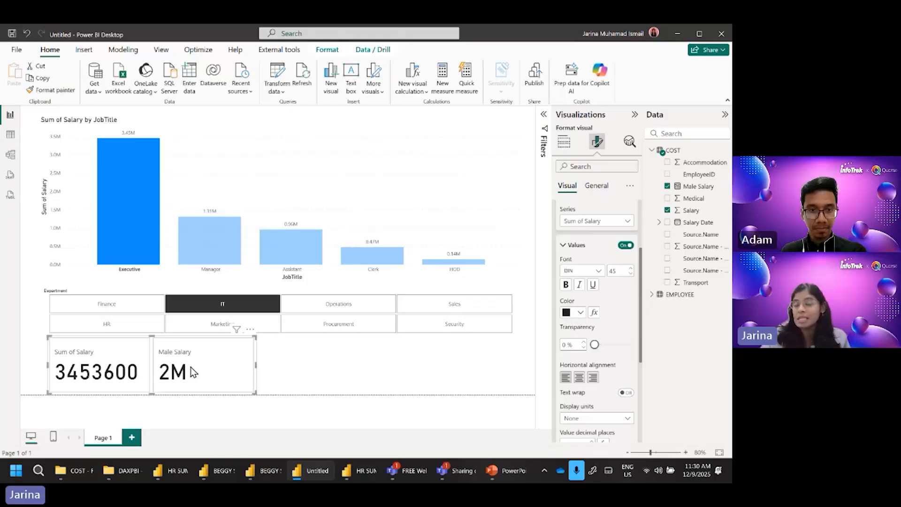
# Step: Choose the Male Salary series for the callout settings and open its display units options
pyautogui.click(594, 223)
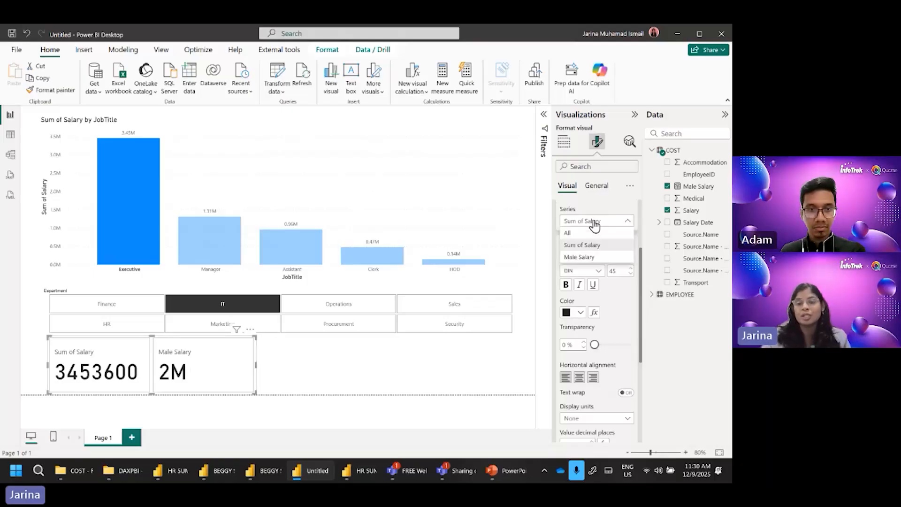
pyautogui.click(580, 256)
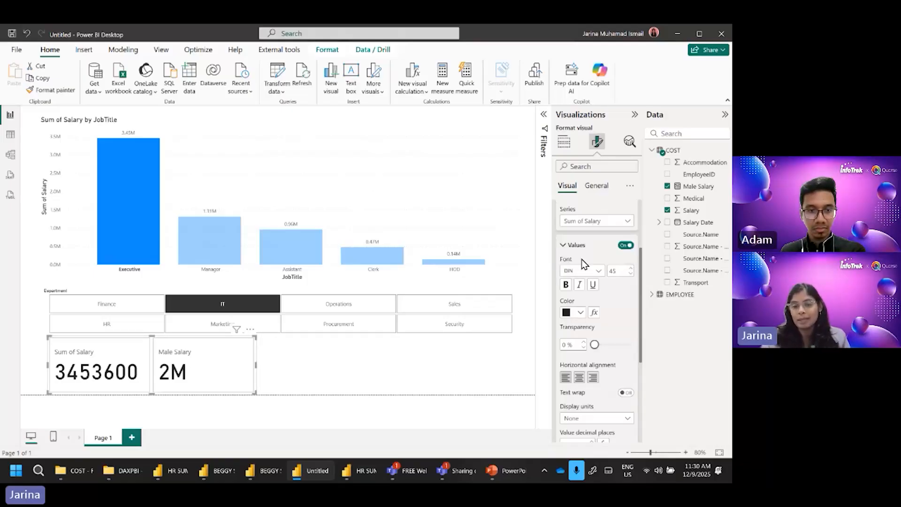
pyautogui.click(584, 419)
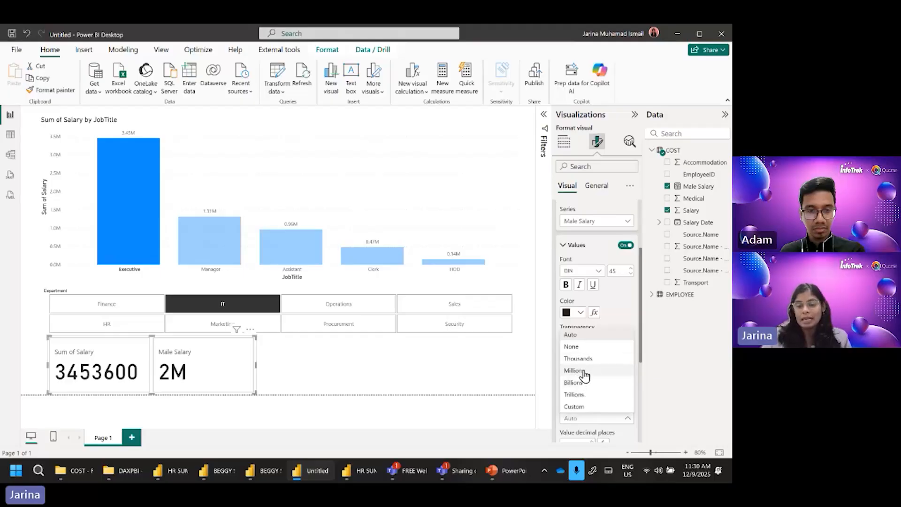